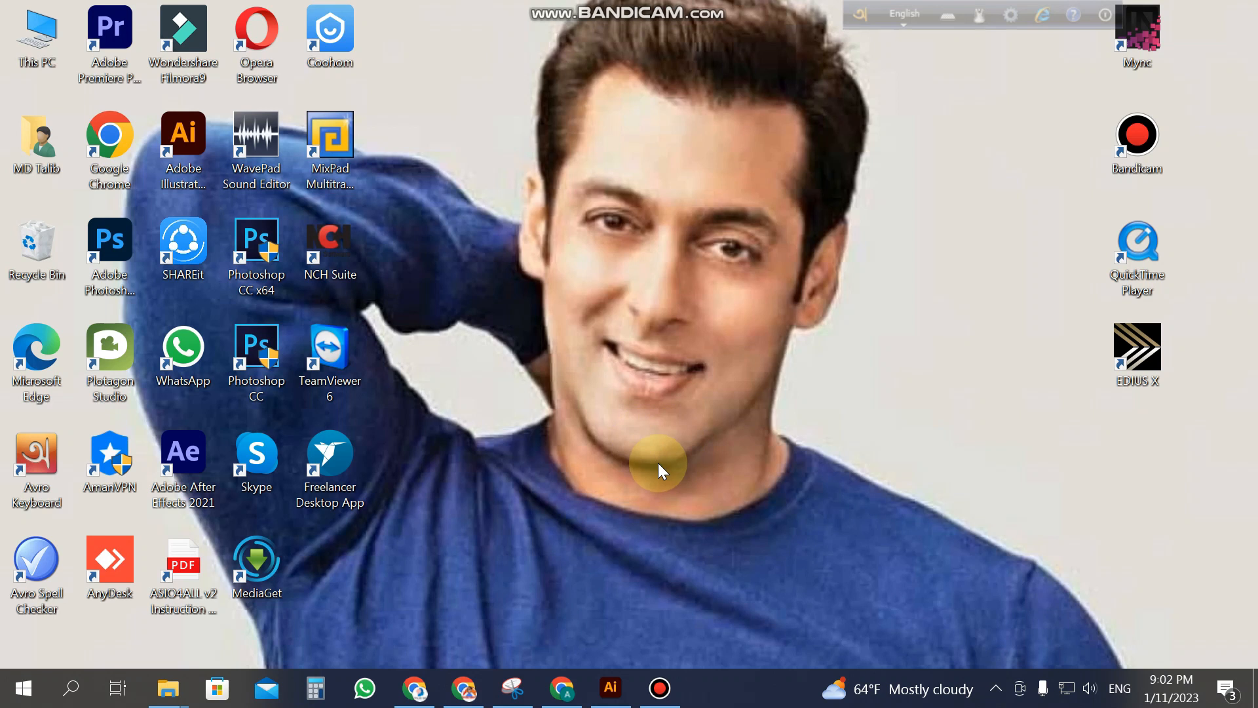
Step: Zoom in on the Xpertise card's front side and its contact details
left_click(610, 687)
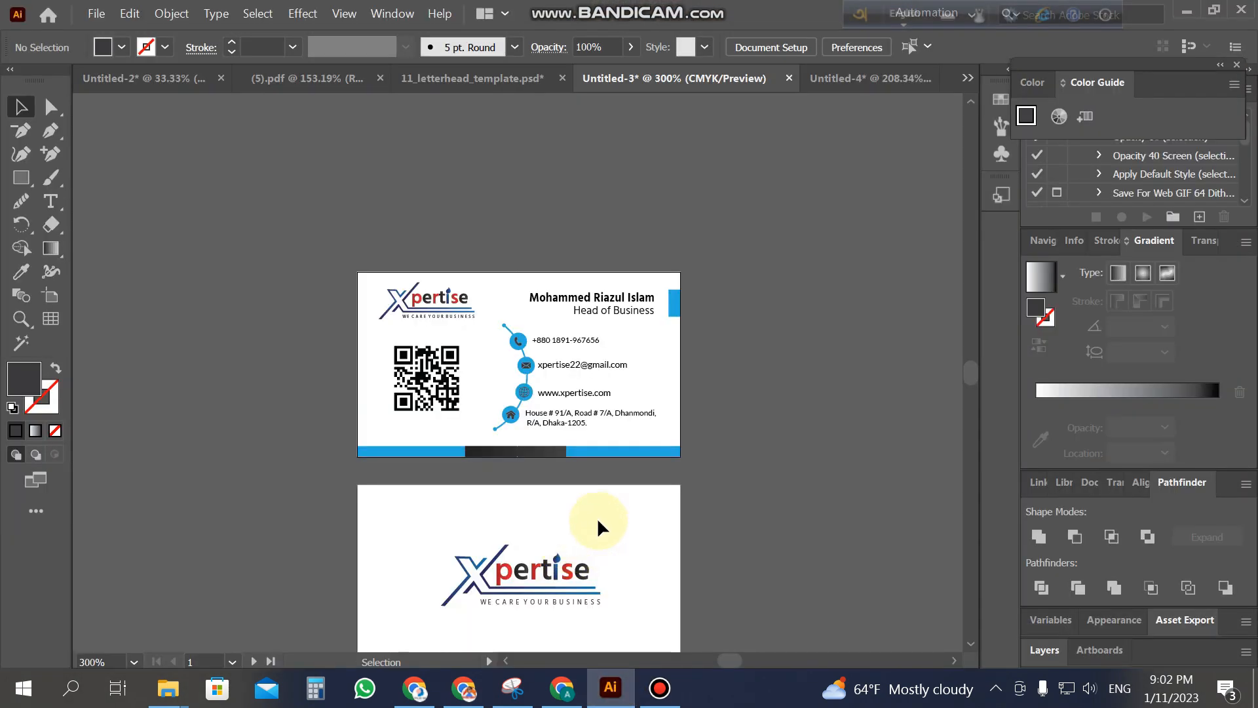
key("z")
left_click(485, 504)
scroll(584, 323, "up", 3)
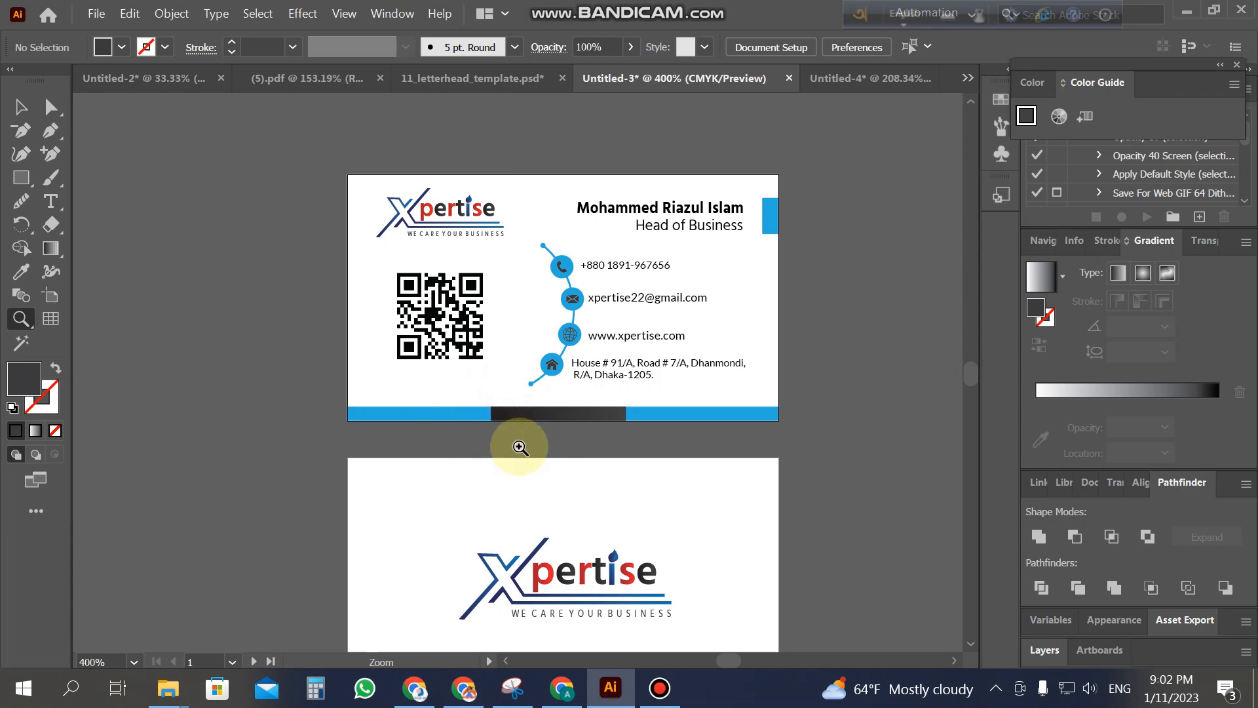
left_click(537, 374)
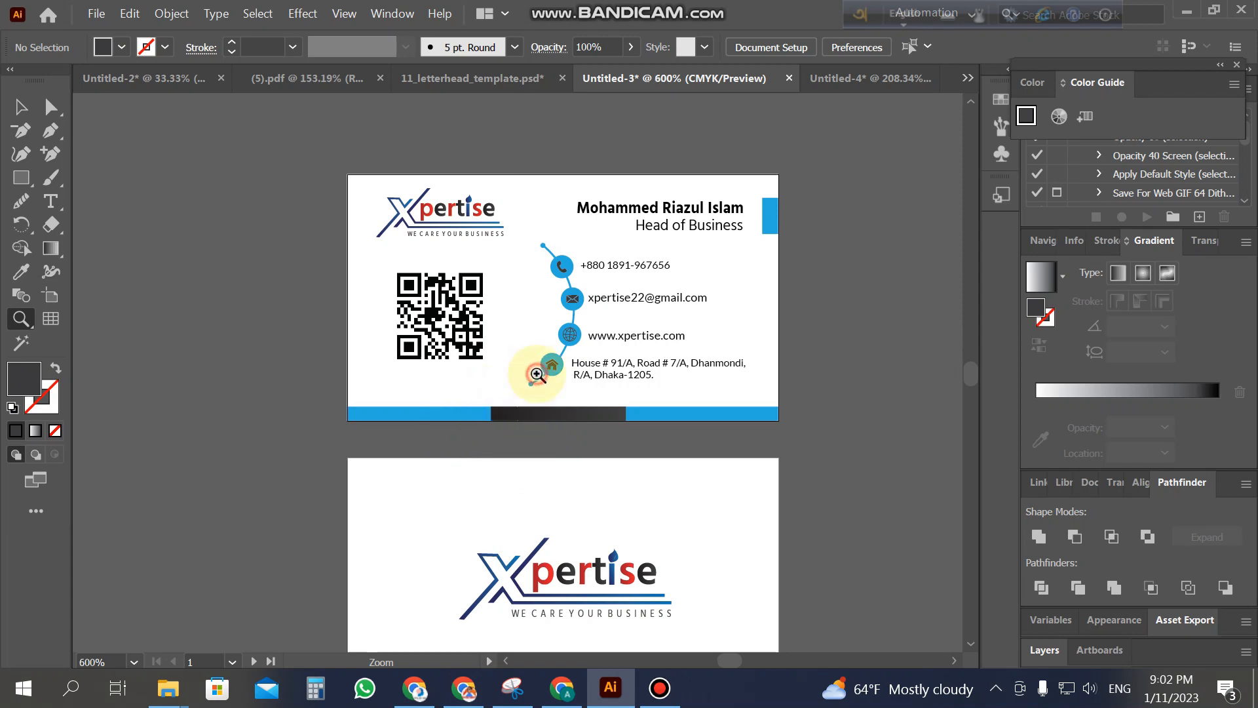
left_click(555, 342)
Step: Zoom back out to view both card sides, then switch to Fiverr in Chrome
left_click(552, 378, "alt")
left_click(507, 382, "alt")
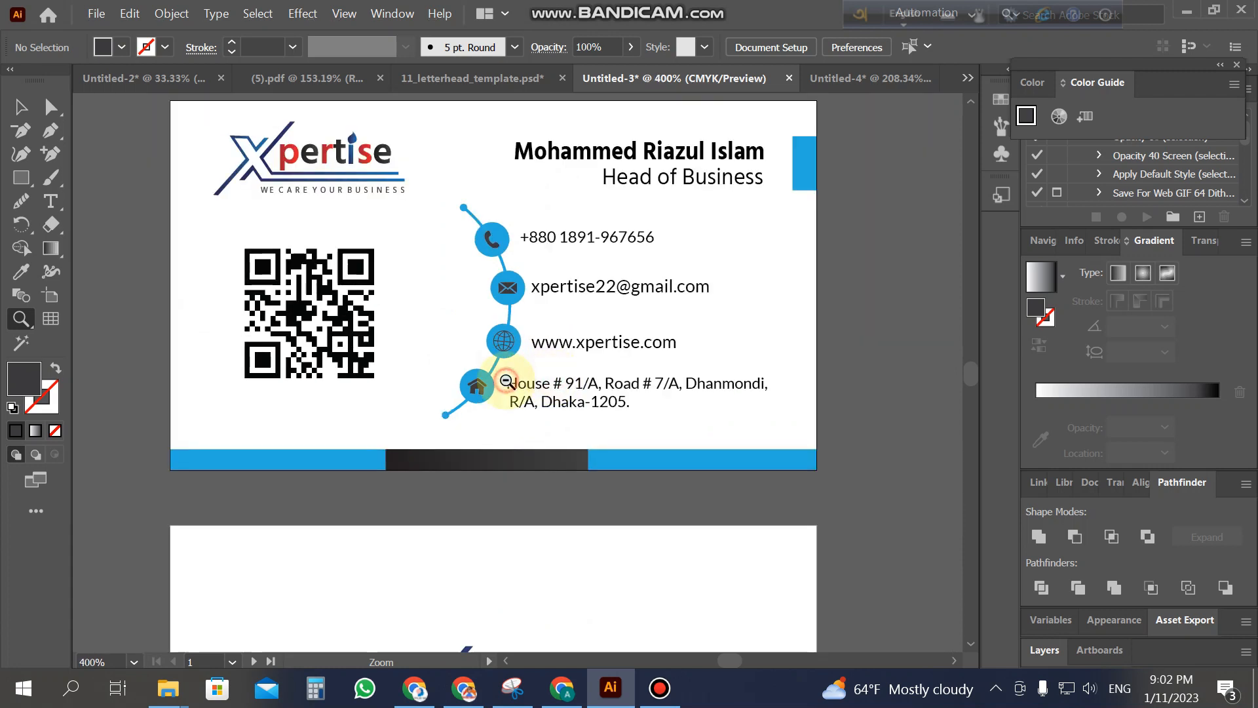
left_click(507, 381, "alt")
scroll(507, 380, "down", 2)
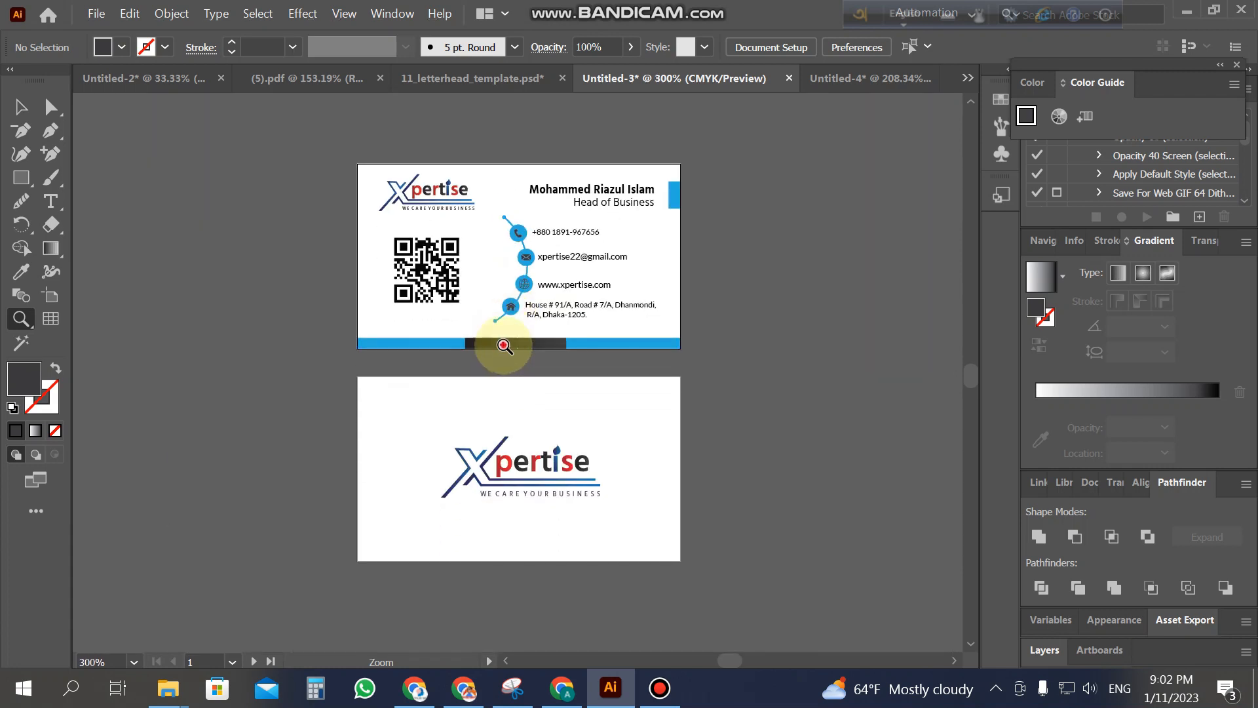
left_click(502, 348)
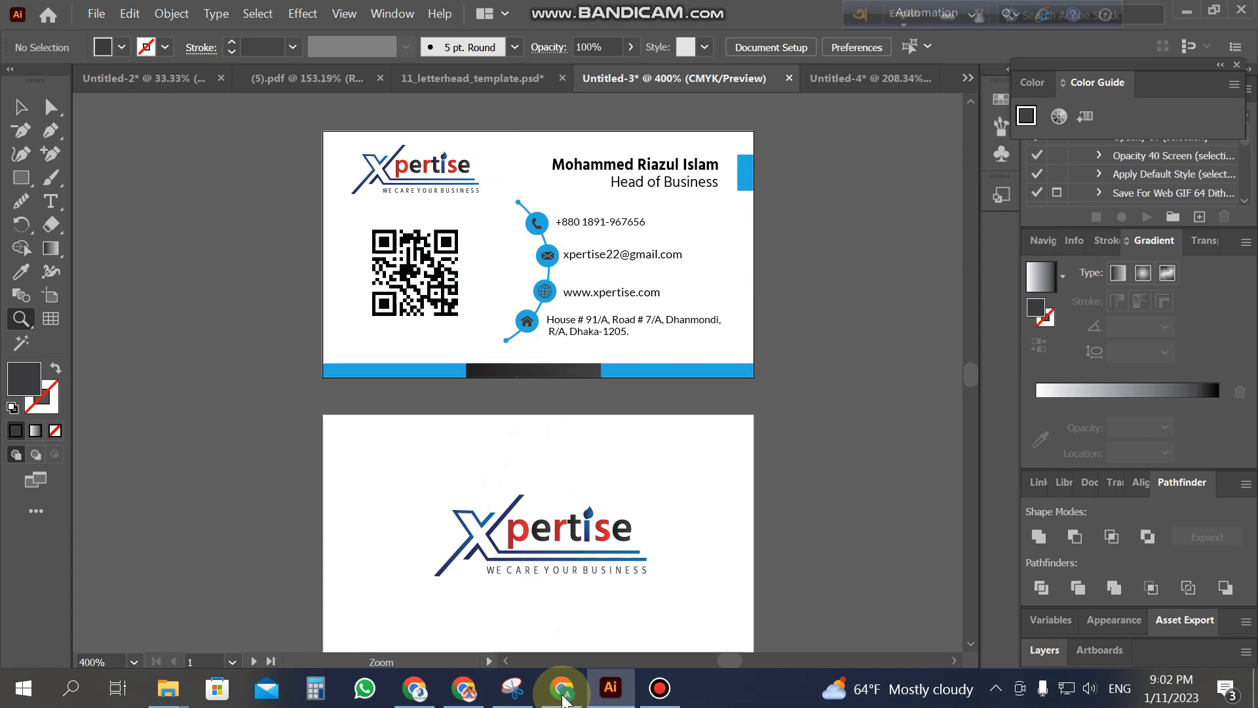
left_click(561, 688)
Step: Open the Fiverr seller profile page in a new browser tab
left_click(364, 13)
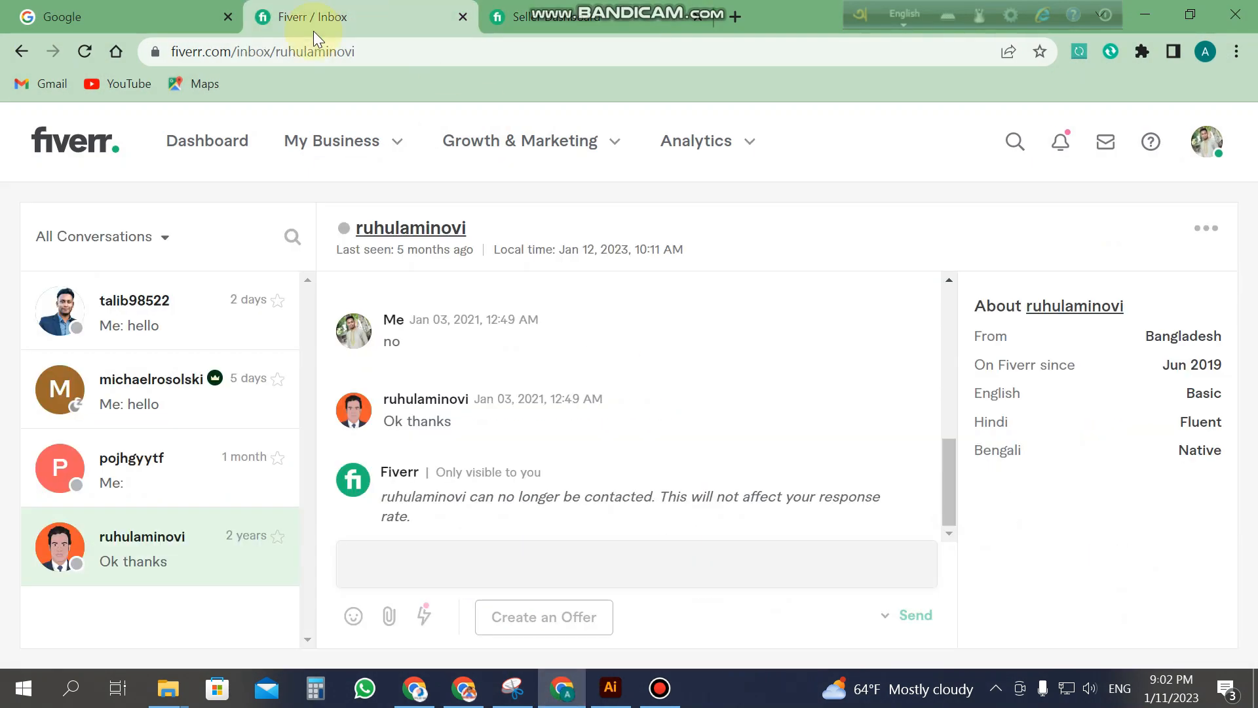
left_click(225, 155)
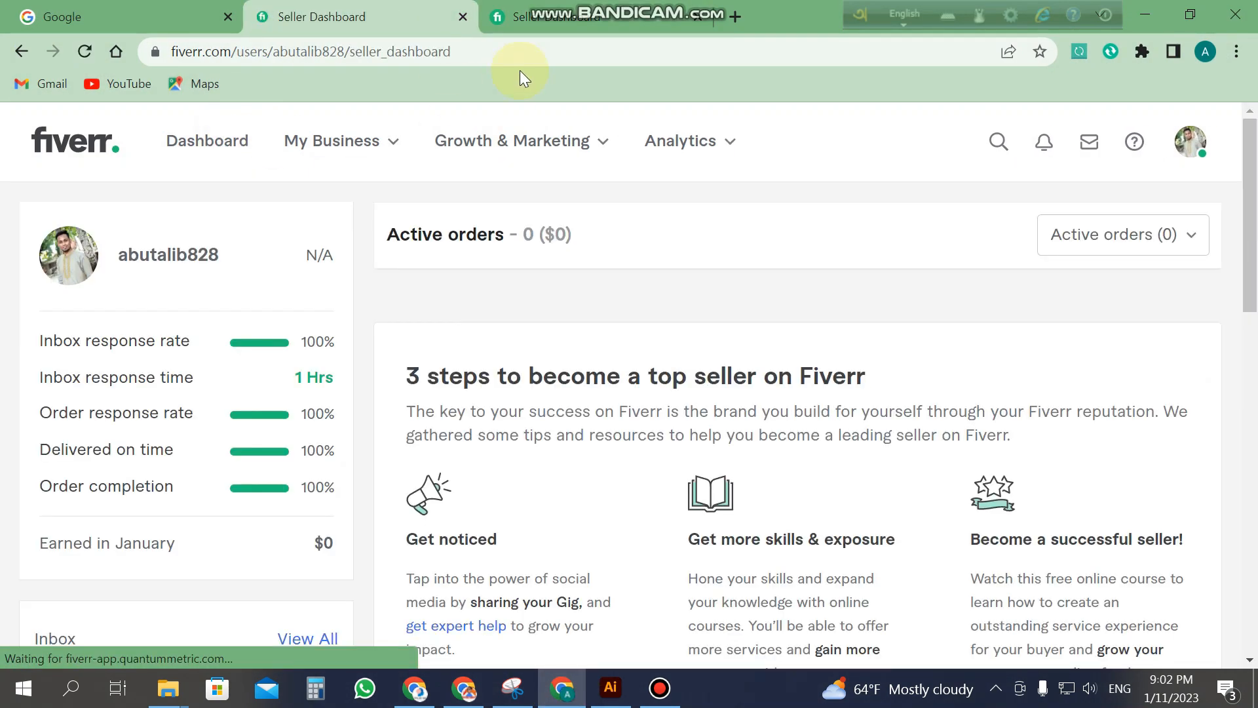
left_click(562, 23)
left_click(723, 19)
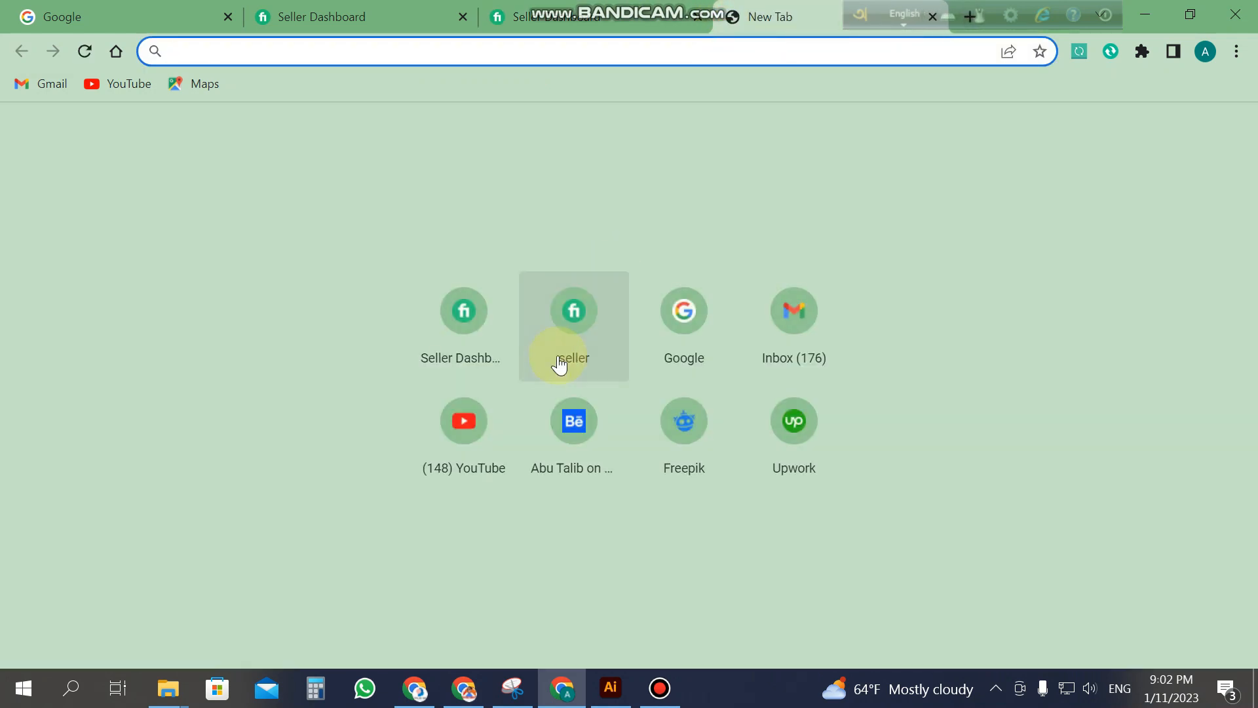
left_click(577, 319)
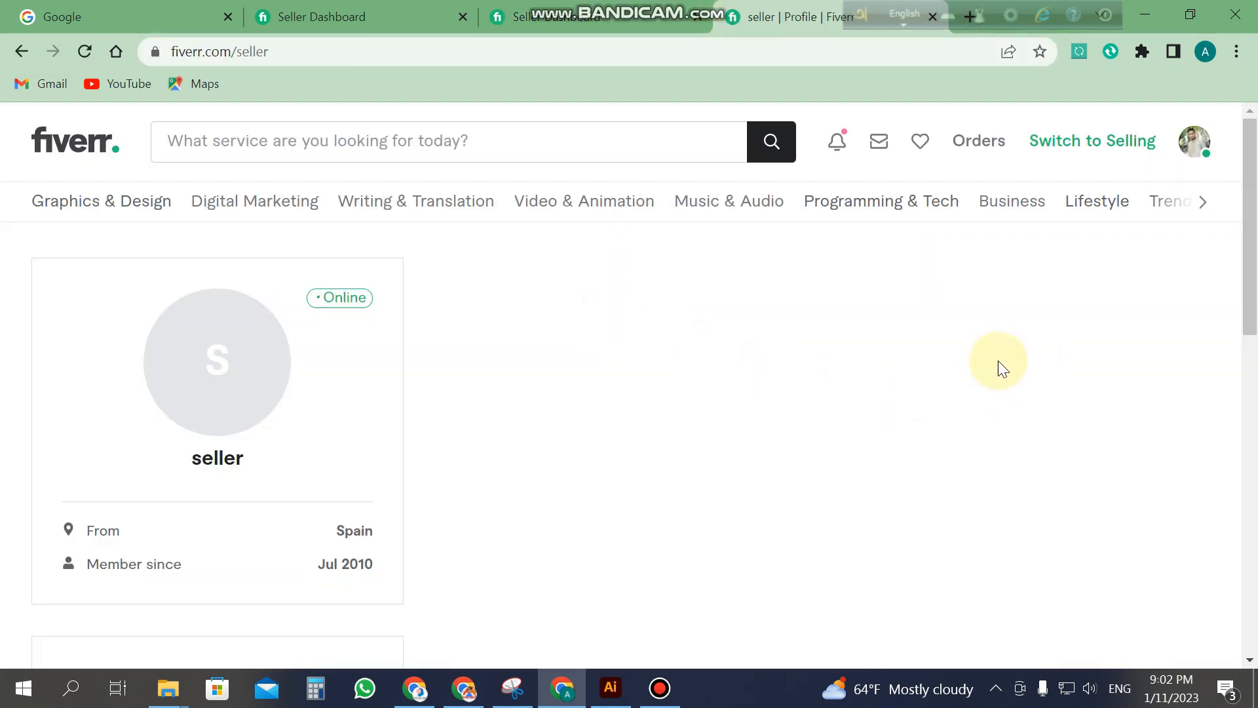
Step: Search Fiverr for 'business card' and open a professional business card design gig
left_click(540, 148)
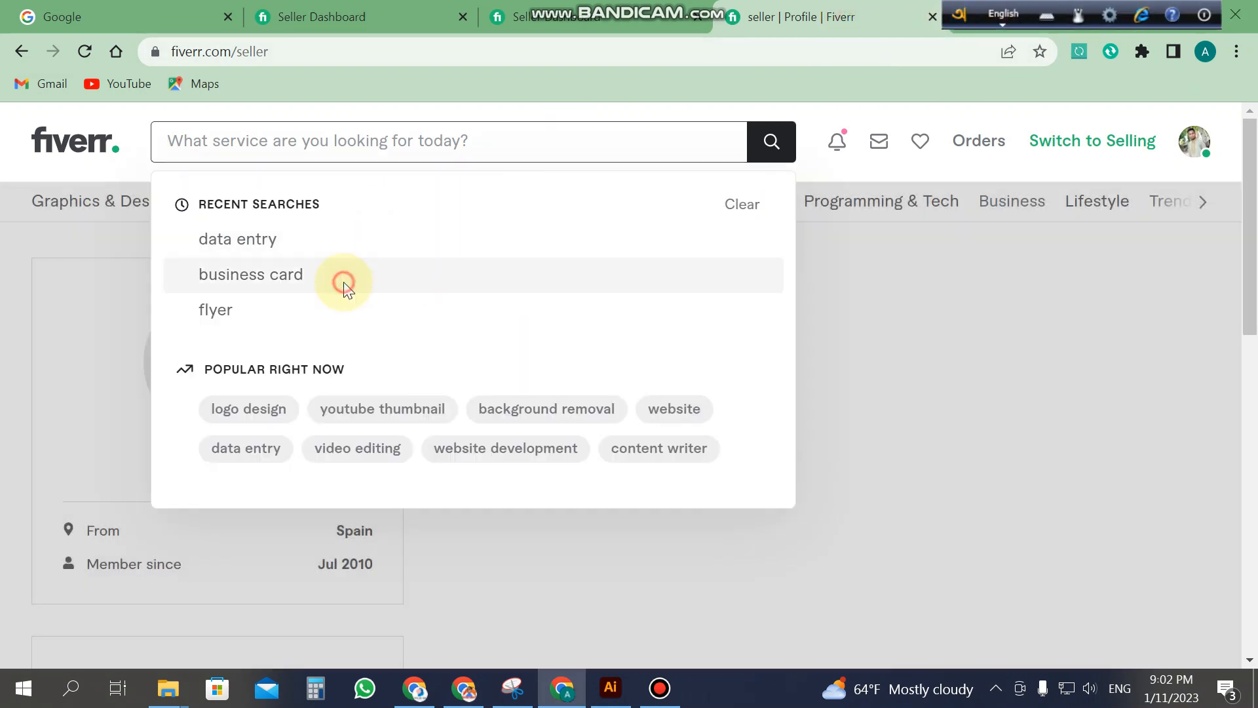
left_click(337, 275)
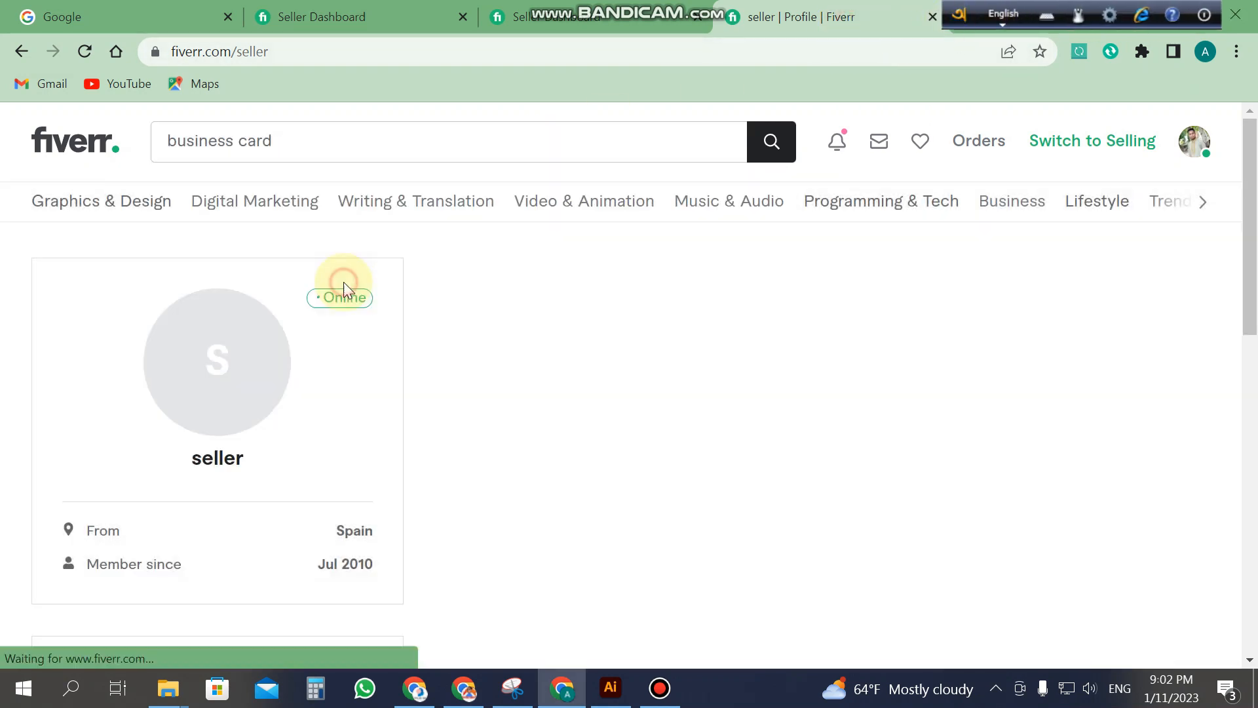
scroll(891, 302, "down", 5)
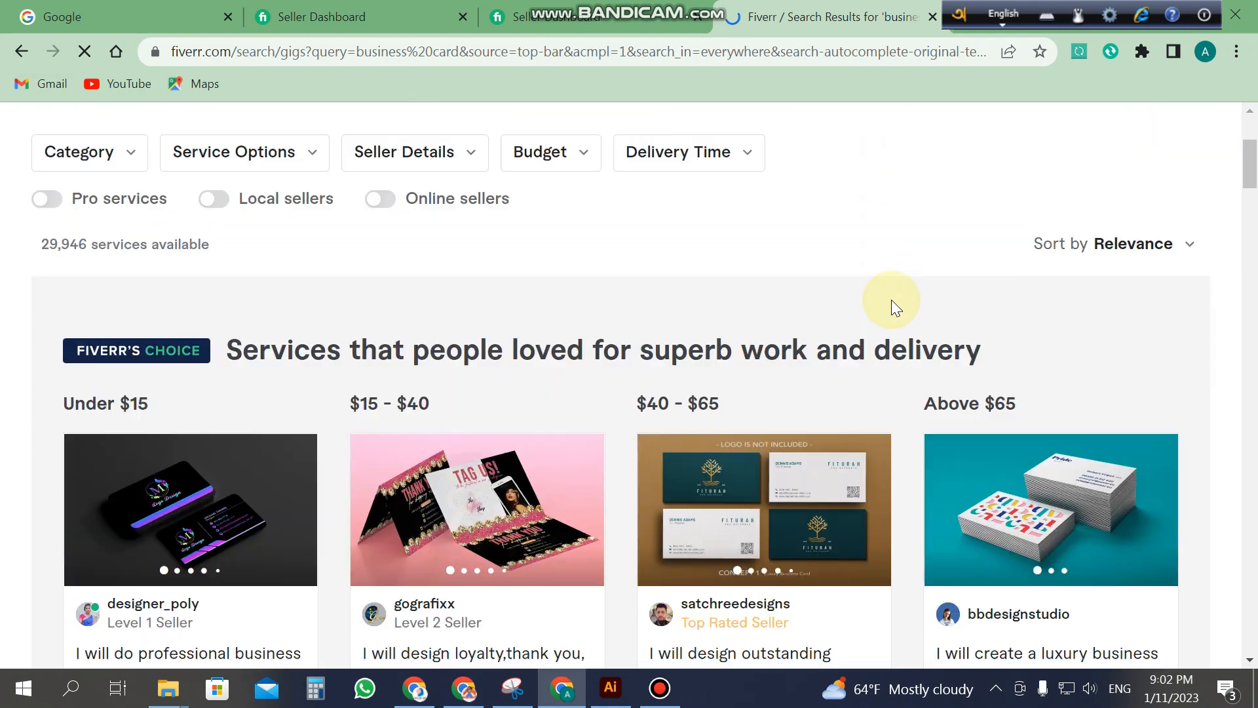
scroll(1010, 328, "down", 4)
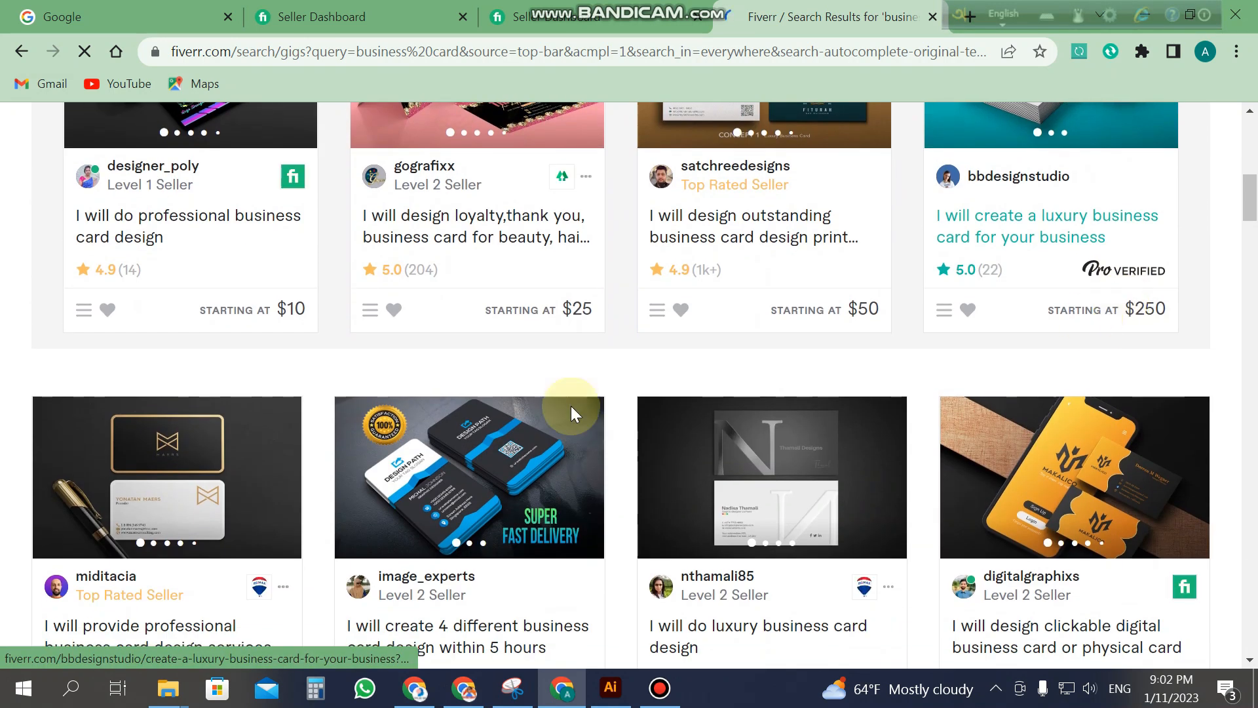
left_click(240, 483)
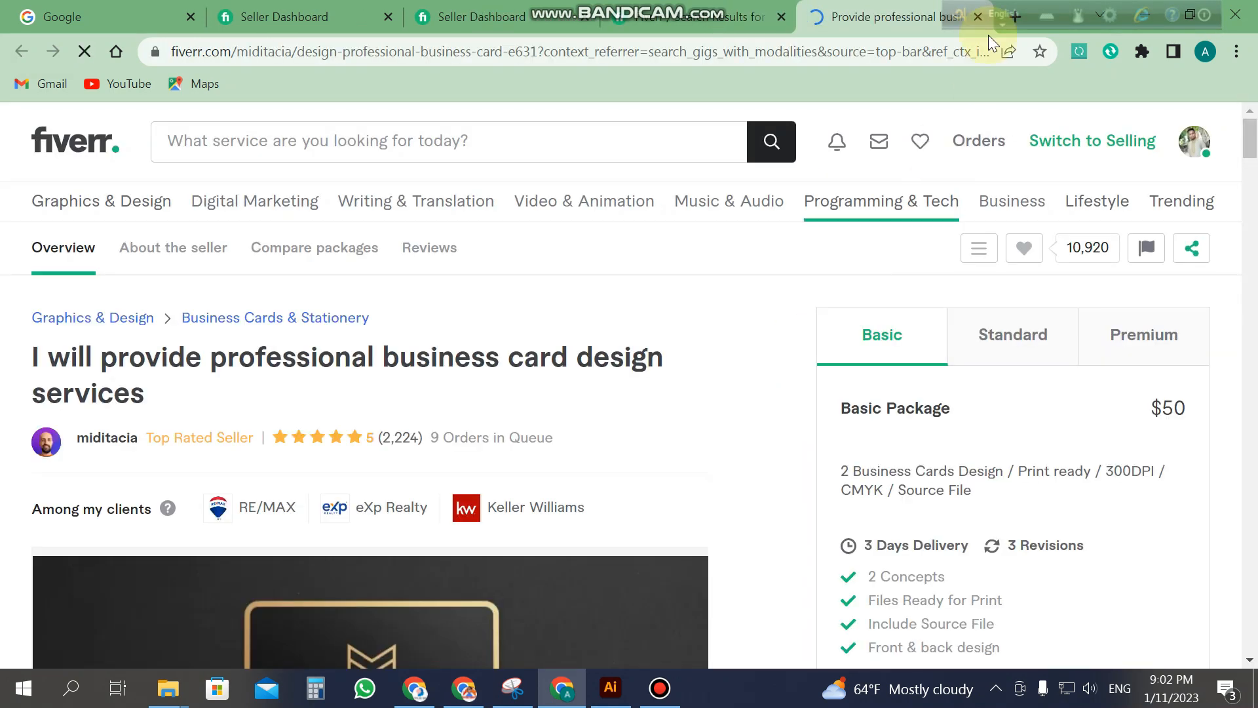
Step: Scroll the gig page down to My portfolio and open the Business cards design project
scroll(435, 518, "down", 10)
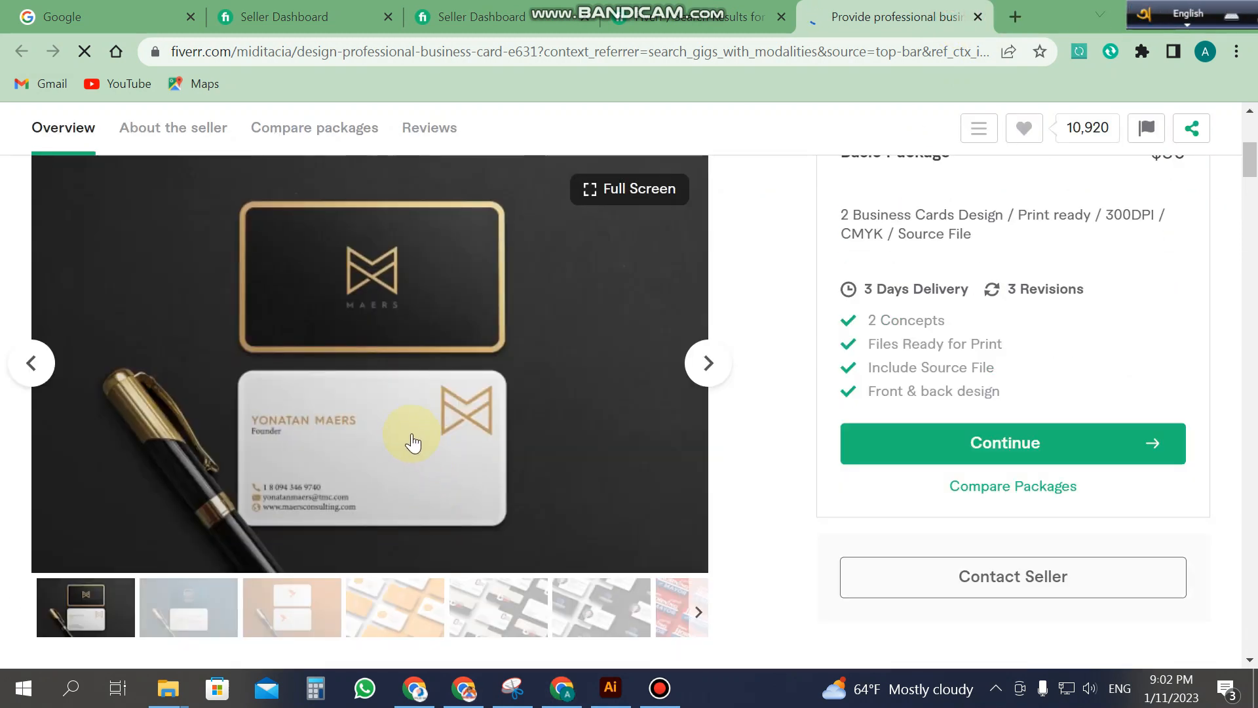
scroll(453, 430, "up", 7)
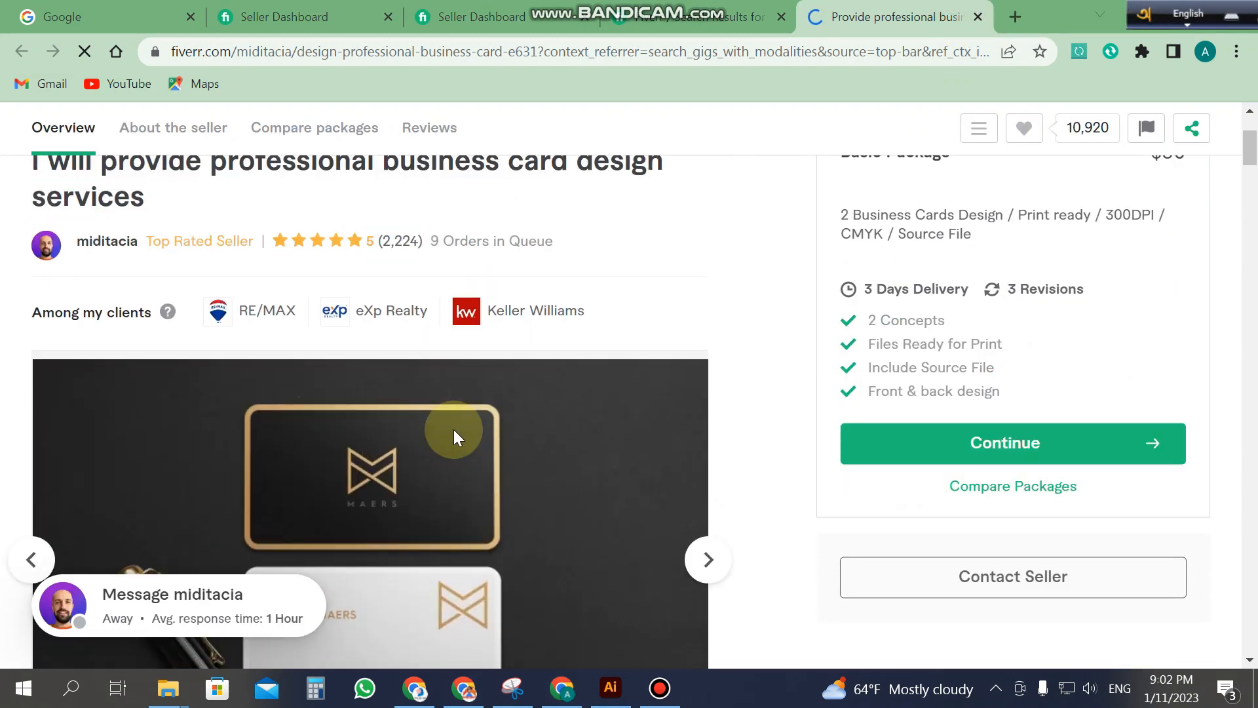
scroll(459, 430, "up", 3)
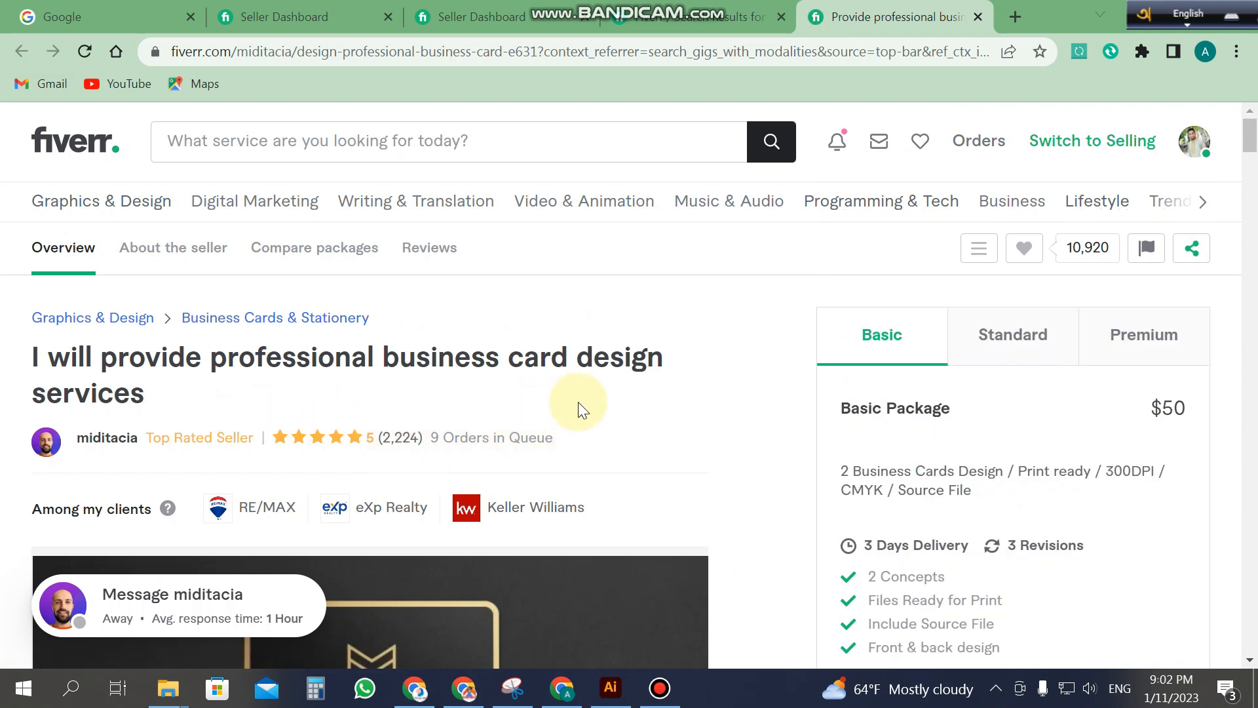
scroll(590, 393, "down", 3)
scroll(760, 367, "down", 12)
scroll(799, 397, "down", 12)
scroll(797, 400, "up", 3)
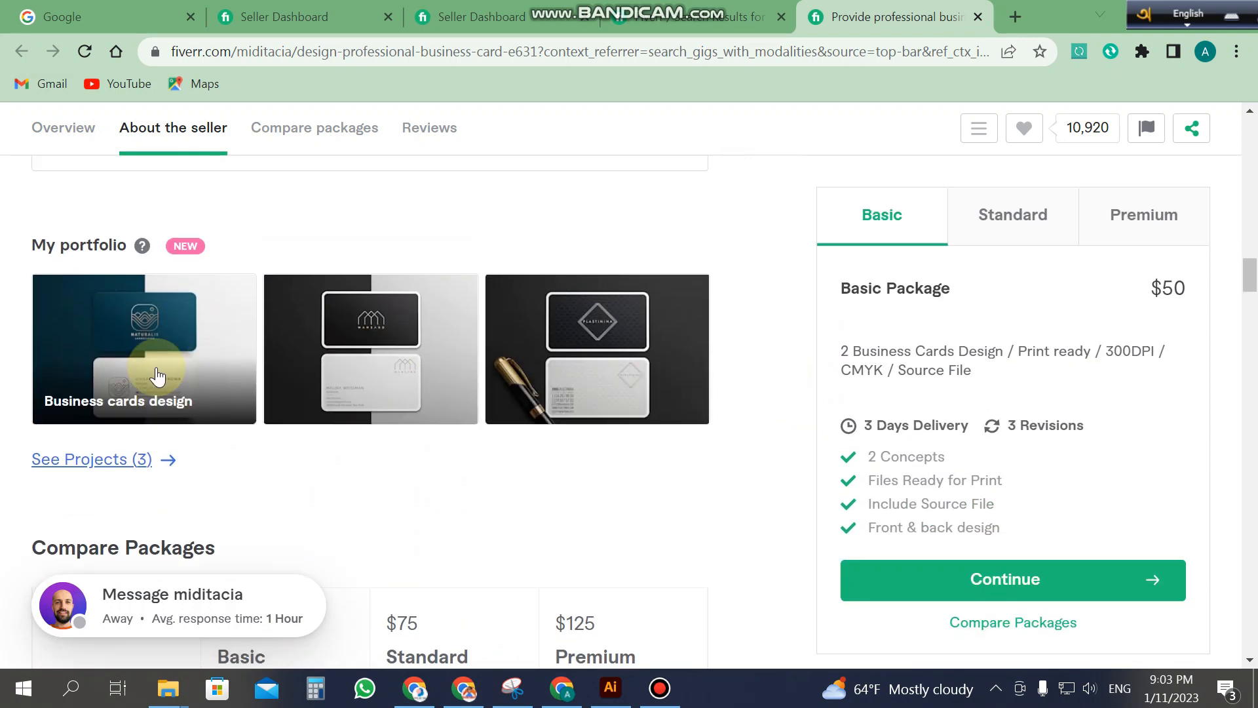
left_click(219, 355)
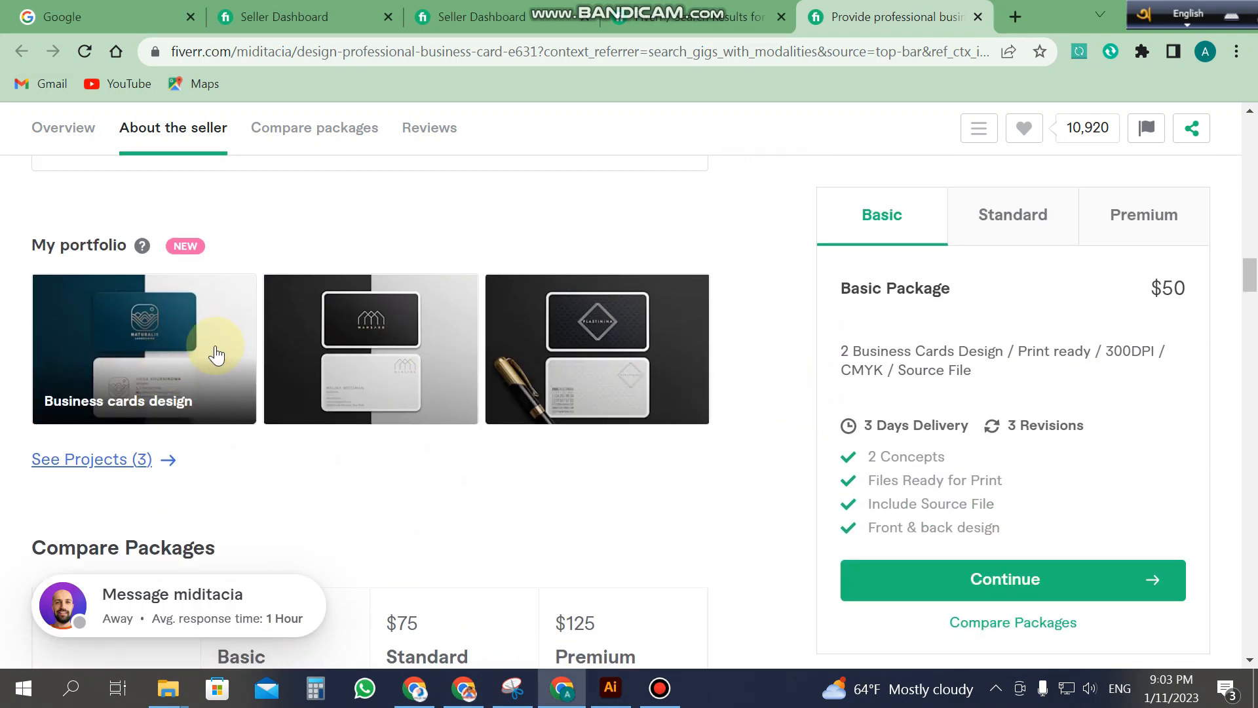
left_click(149, 365)
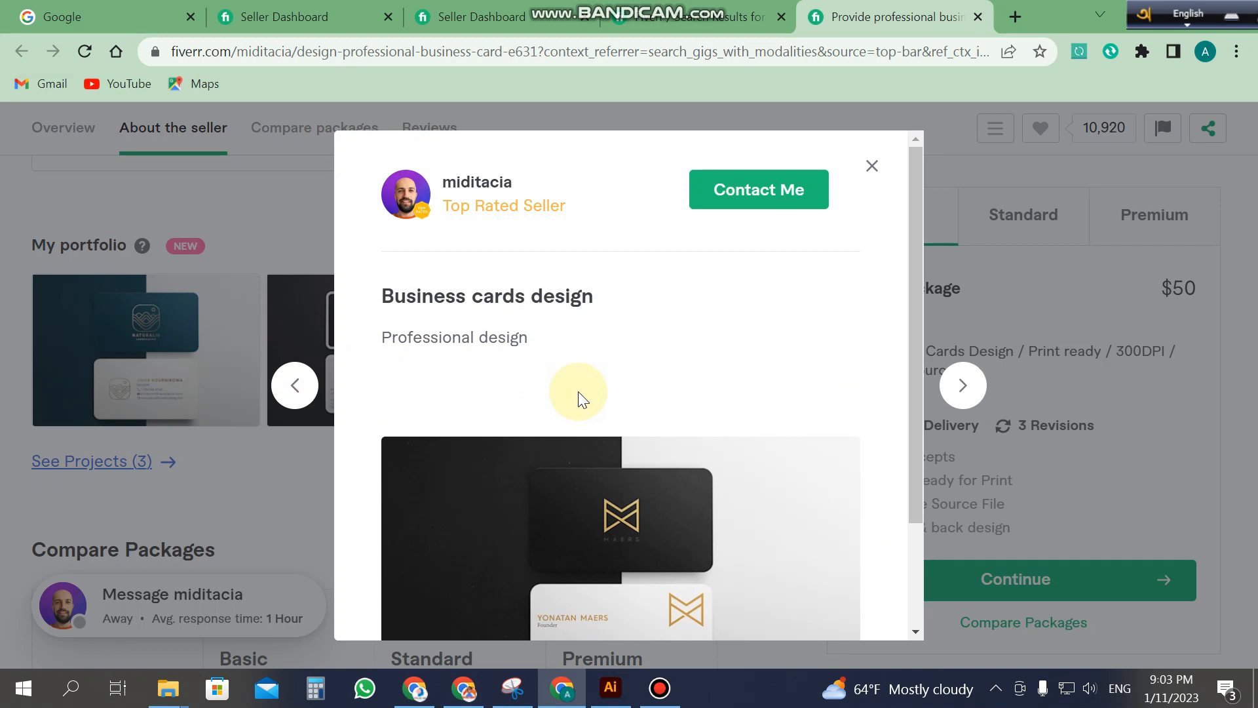
Step: Scroll through the Business cards design images and advance to the seller's next project
scroll(695, 446, "down", 3)
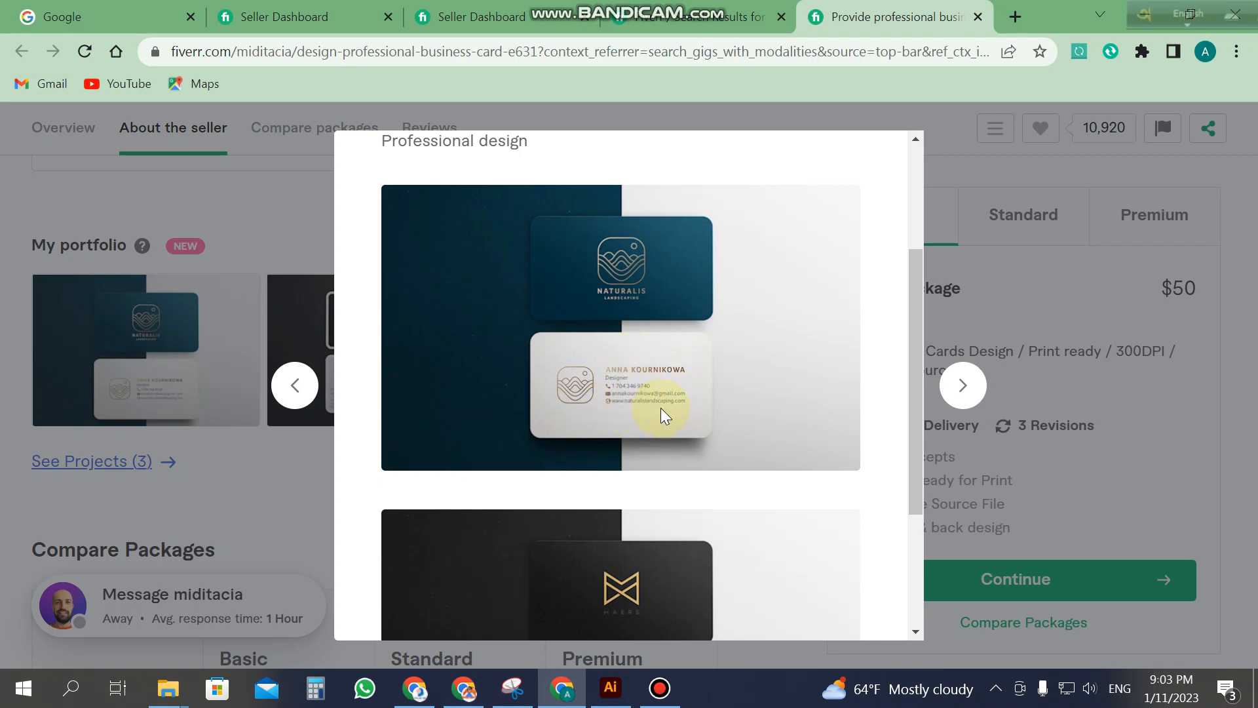
scroll(783, 446, "down", 3)
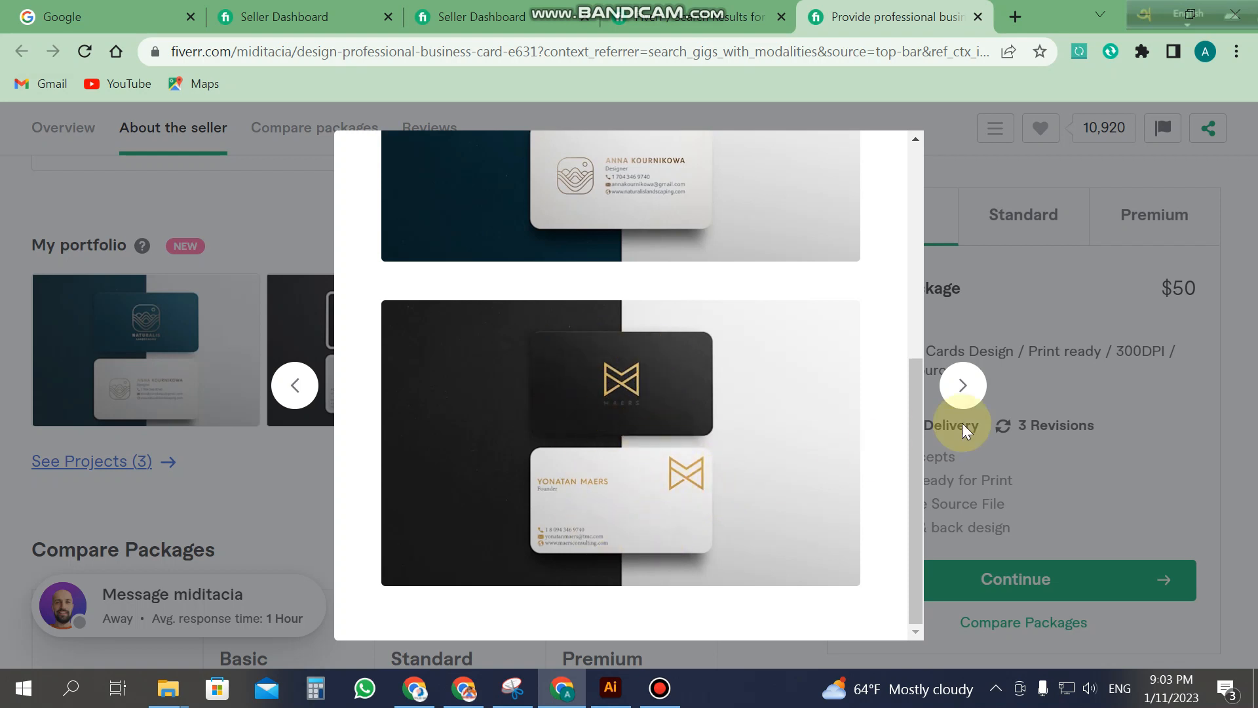
left_click(978, 397)
scroll(962, 387, "down", 10)
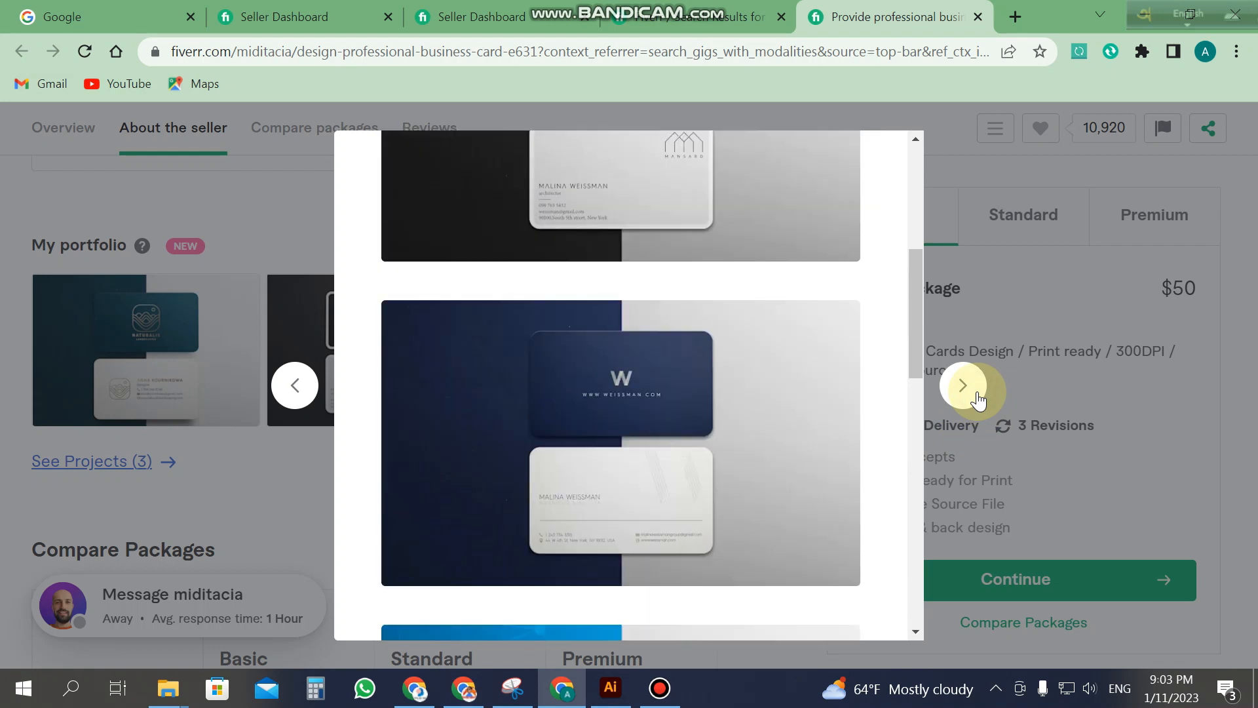
scroll(659, 499, "down", 15)
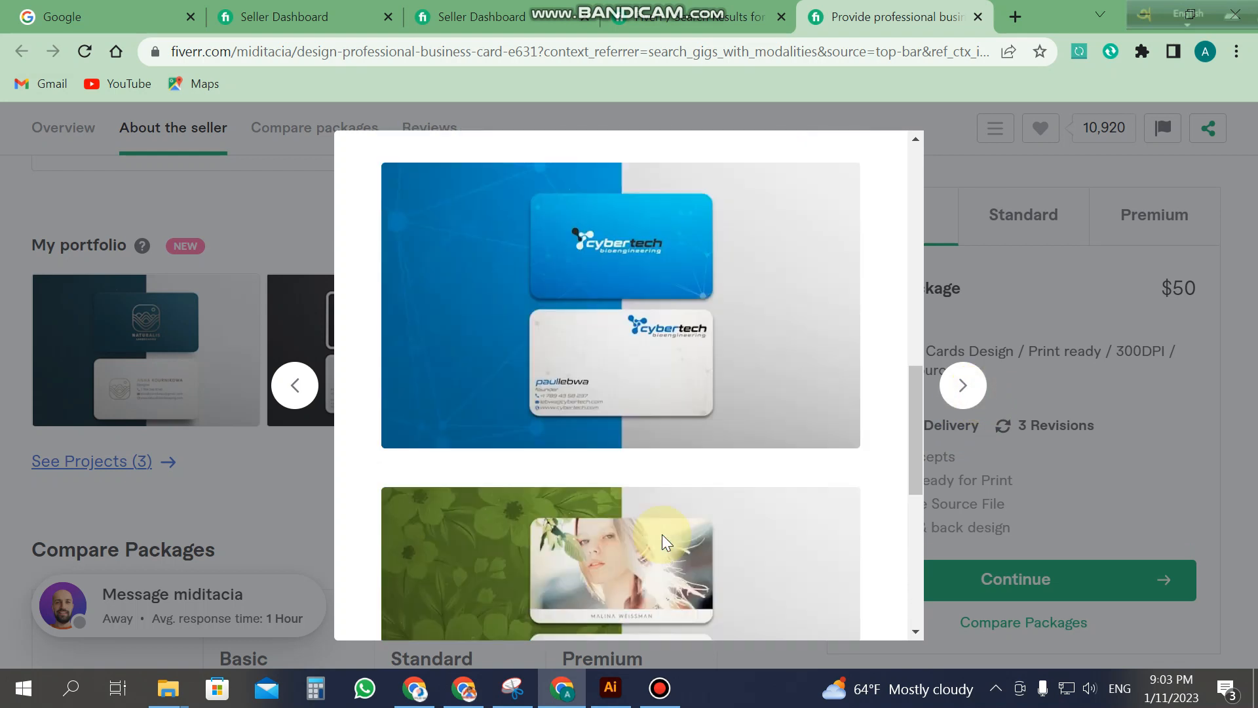
Step: Browse the next project, close the portfolio viewer, and return to the Illustrator card
scroll(698, 398, "up", 4)
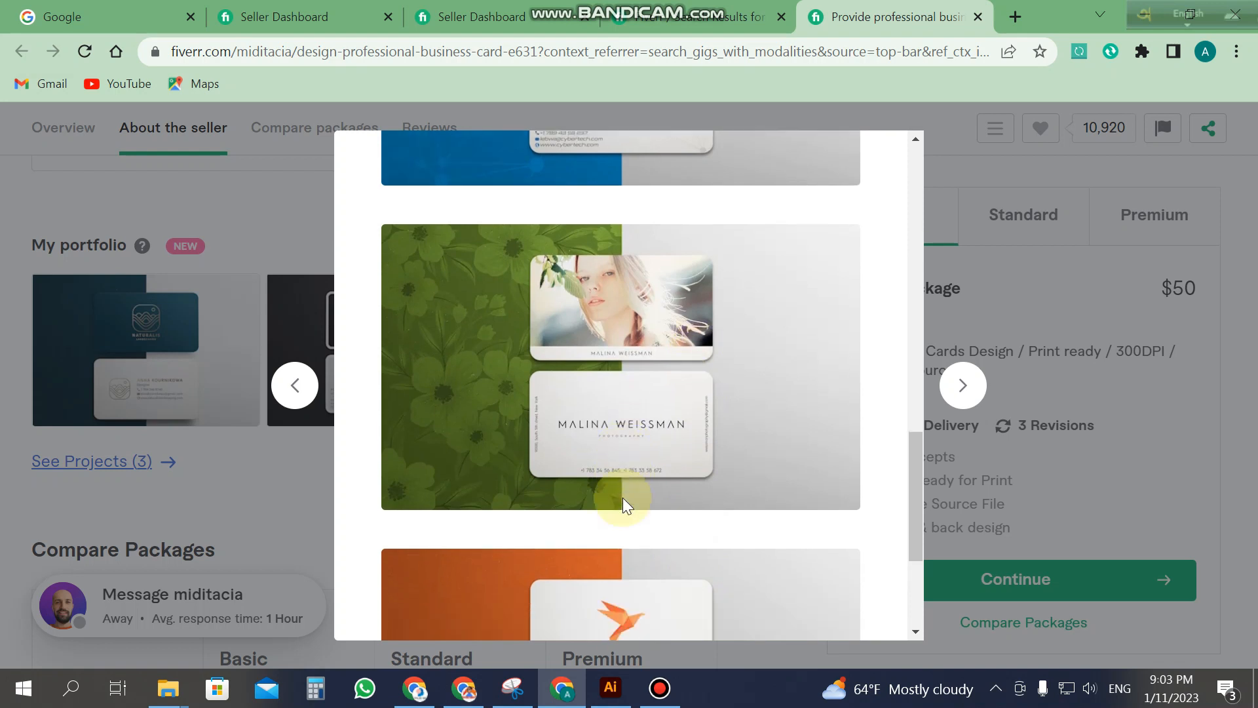
scroll(623, 497, "down", 4)
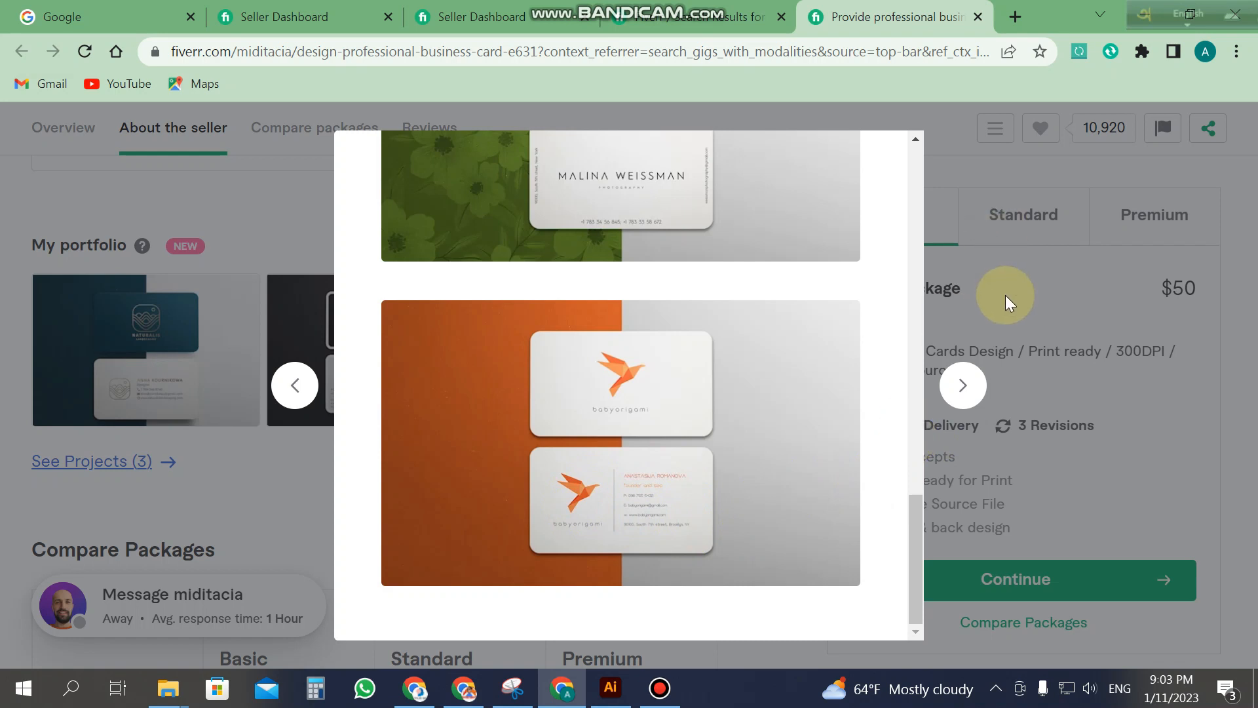
scroll(769, 333, "up", 10)
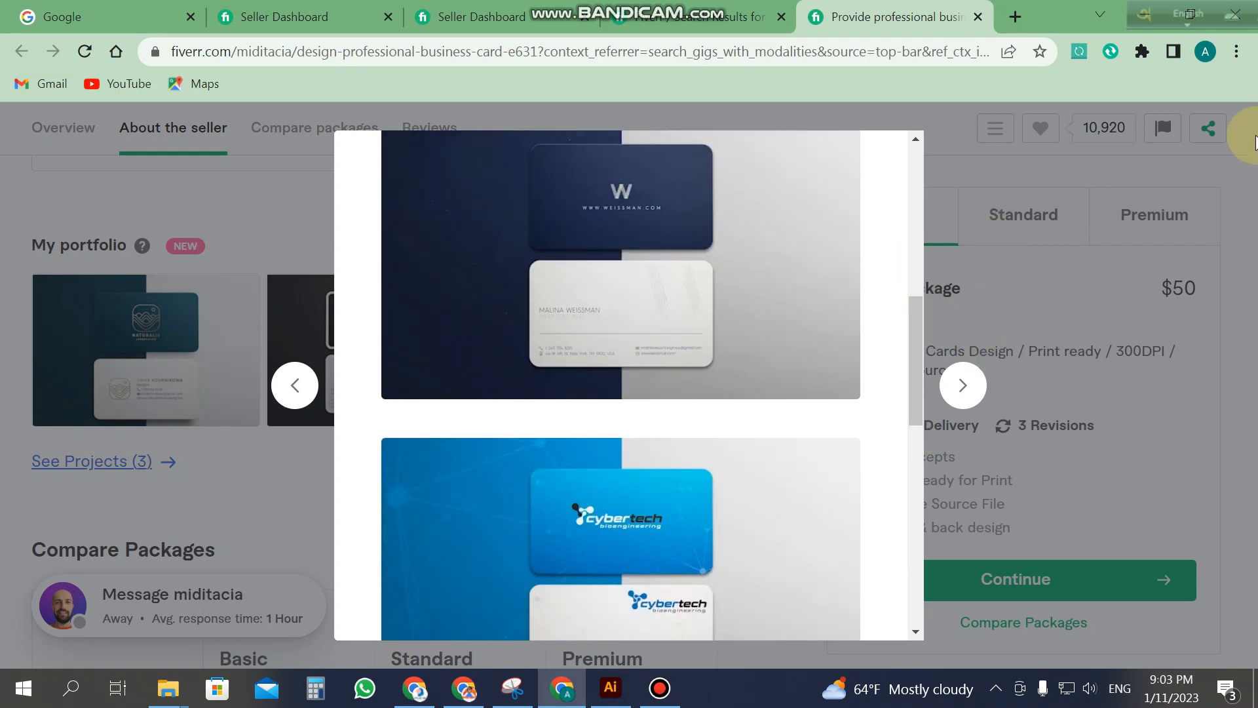
left_click(1251, 219)
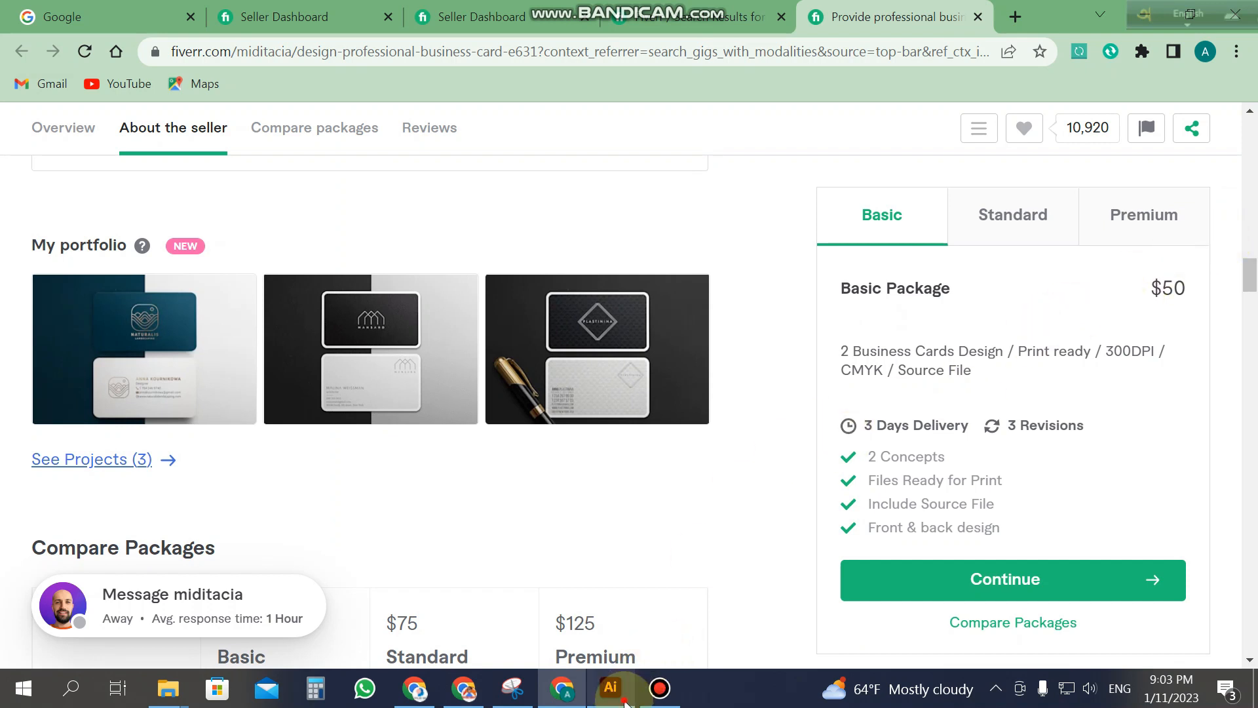
left_click(626, 703)
Step: Select and then deselect the Xpertise logo on the finished card
left_click(31, 116)
scroll(540, 424, "down", 1)
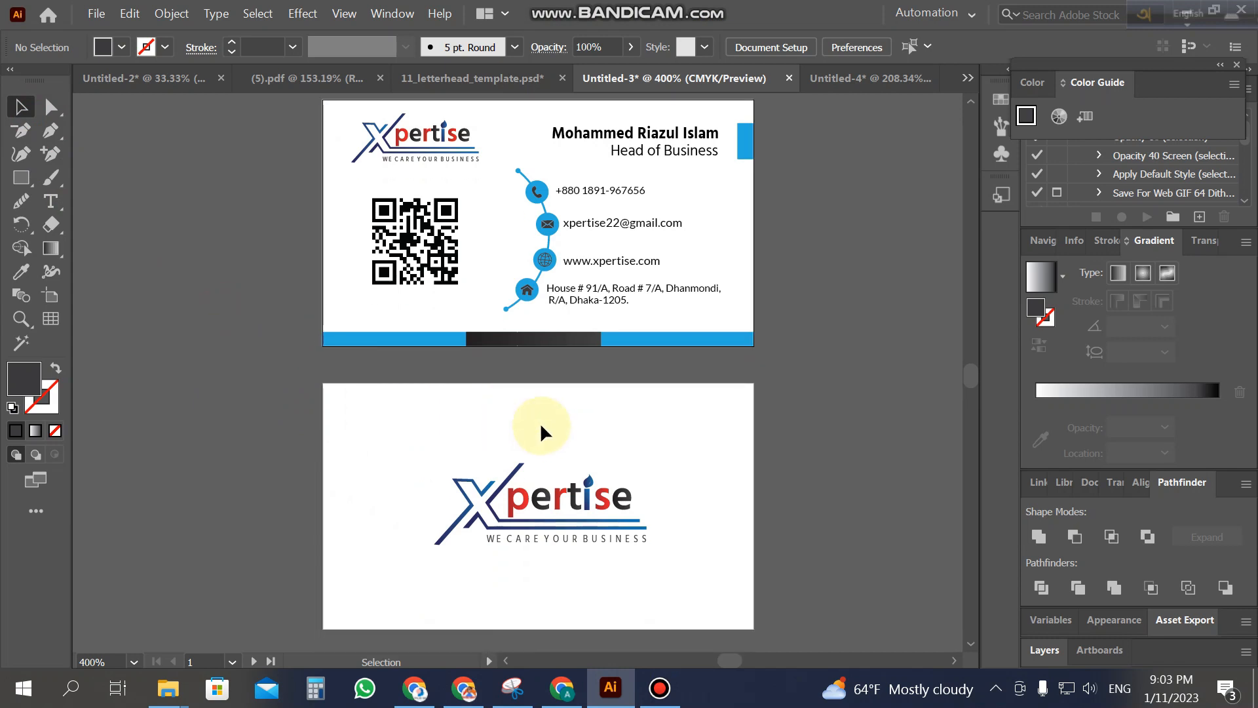
scroll(772, 417, "up", 1)
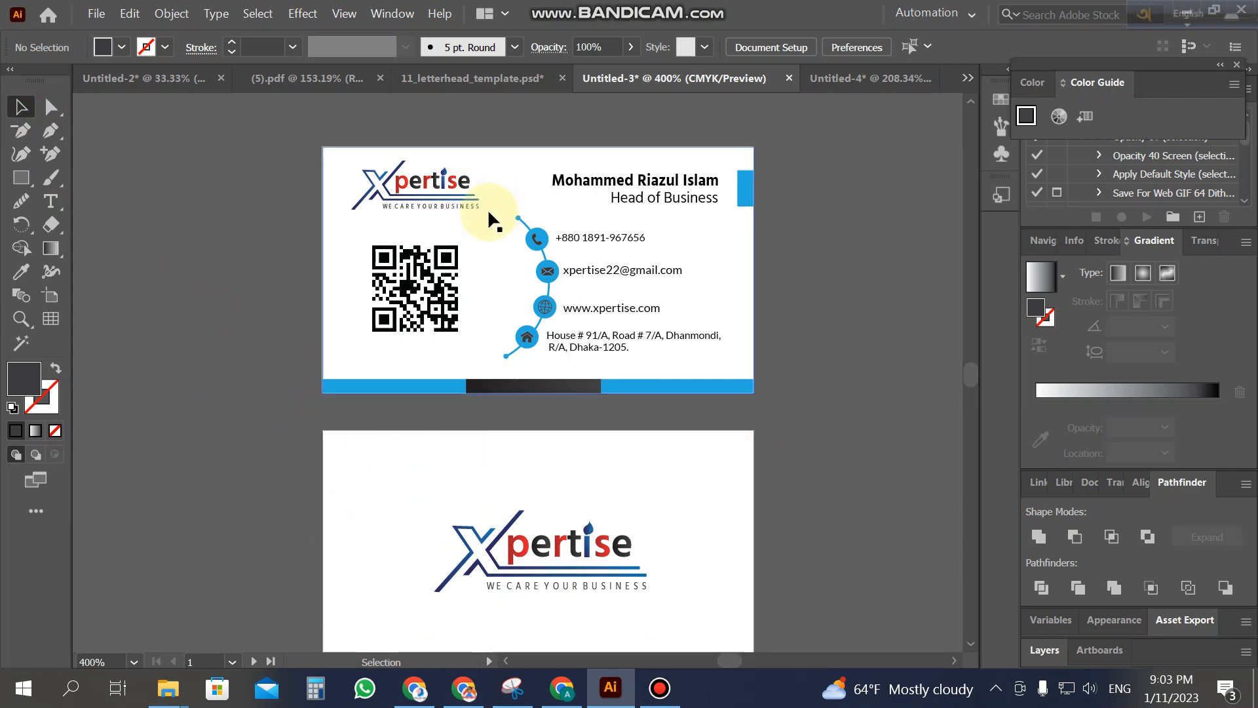
left_click(457, 204)
left_click(814, 317)
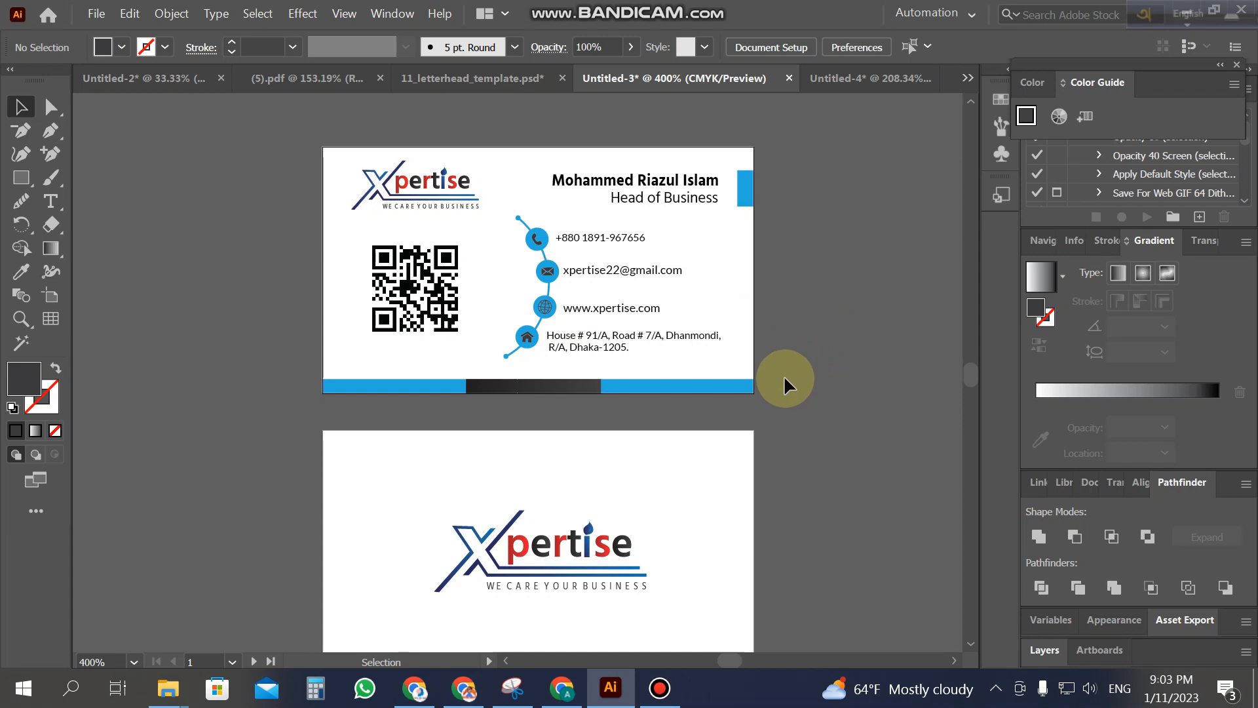
Step: Look over the card, then choose File > New to bring up the New Document dialog
scroll(775, 400, "down", 1)
scroll(776, 393, "up", 1)
scroll(780, 393, "down", 1)
scroll(781, 393, "up", 1)
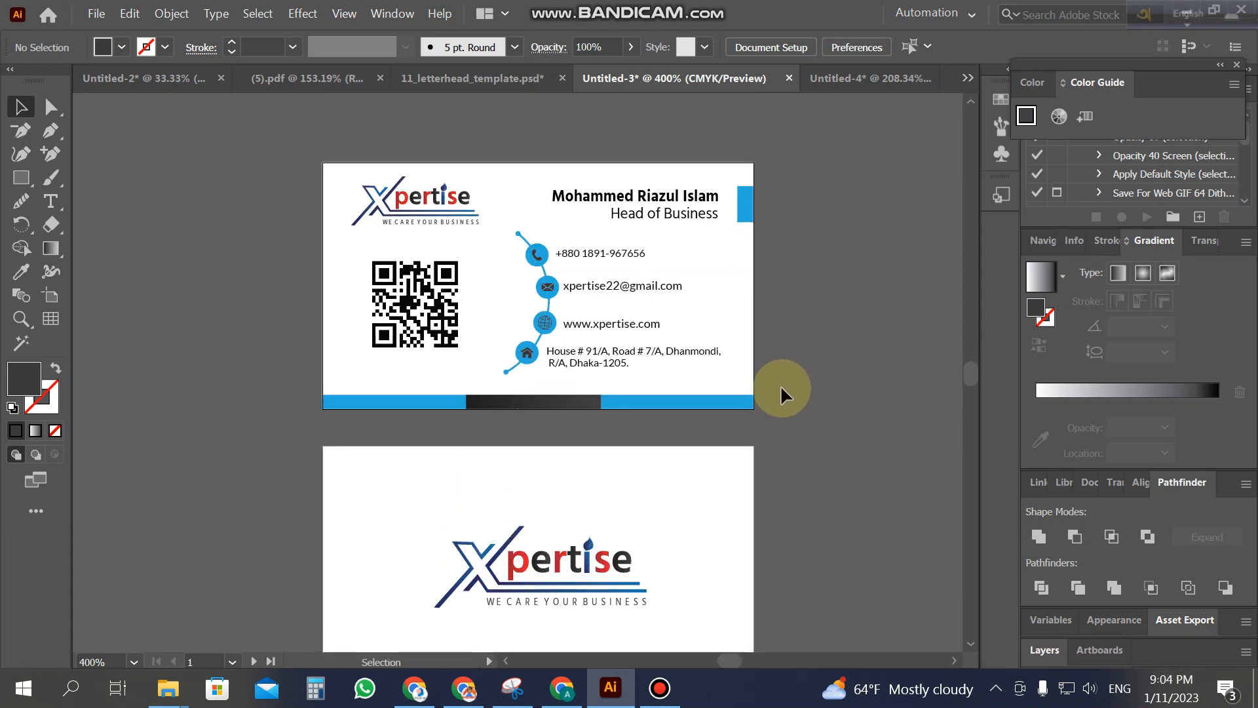
left_click(97, 14)
left_click(118, 37)
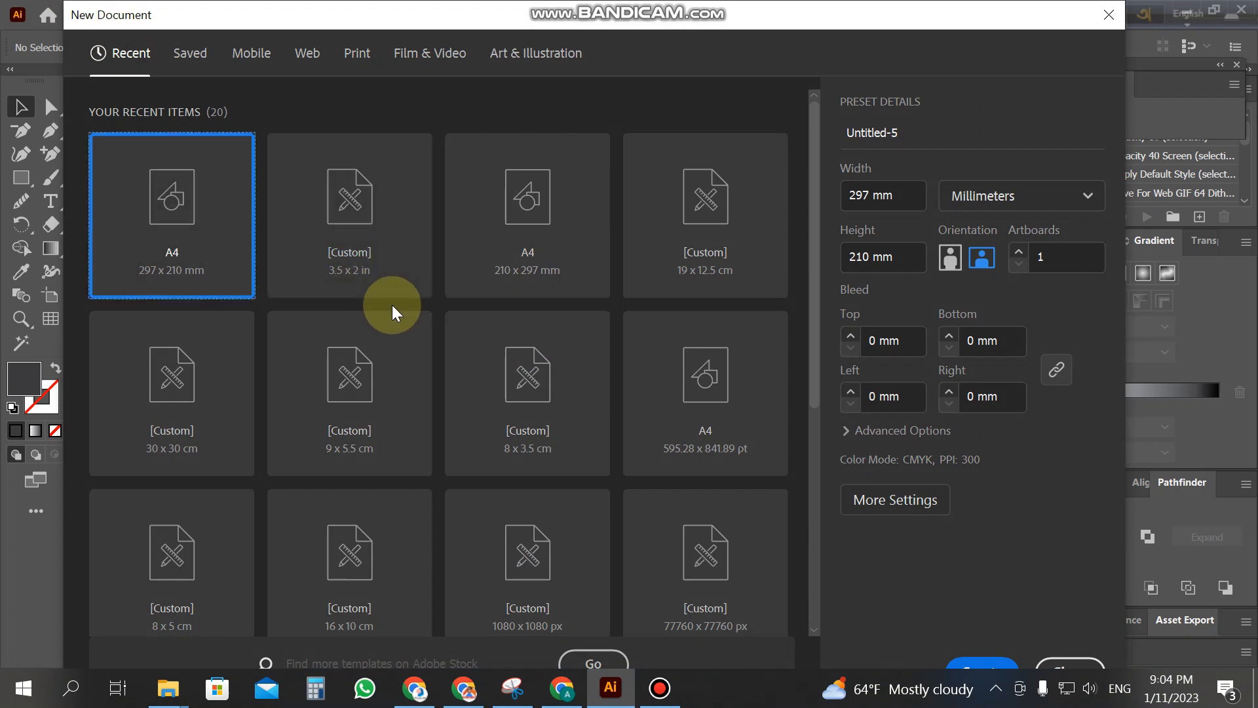
Step: Create a new document from the [Custom] 3.5 x 2 in preset and zoom out to its artboard
left_click(368, 219)
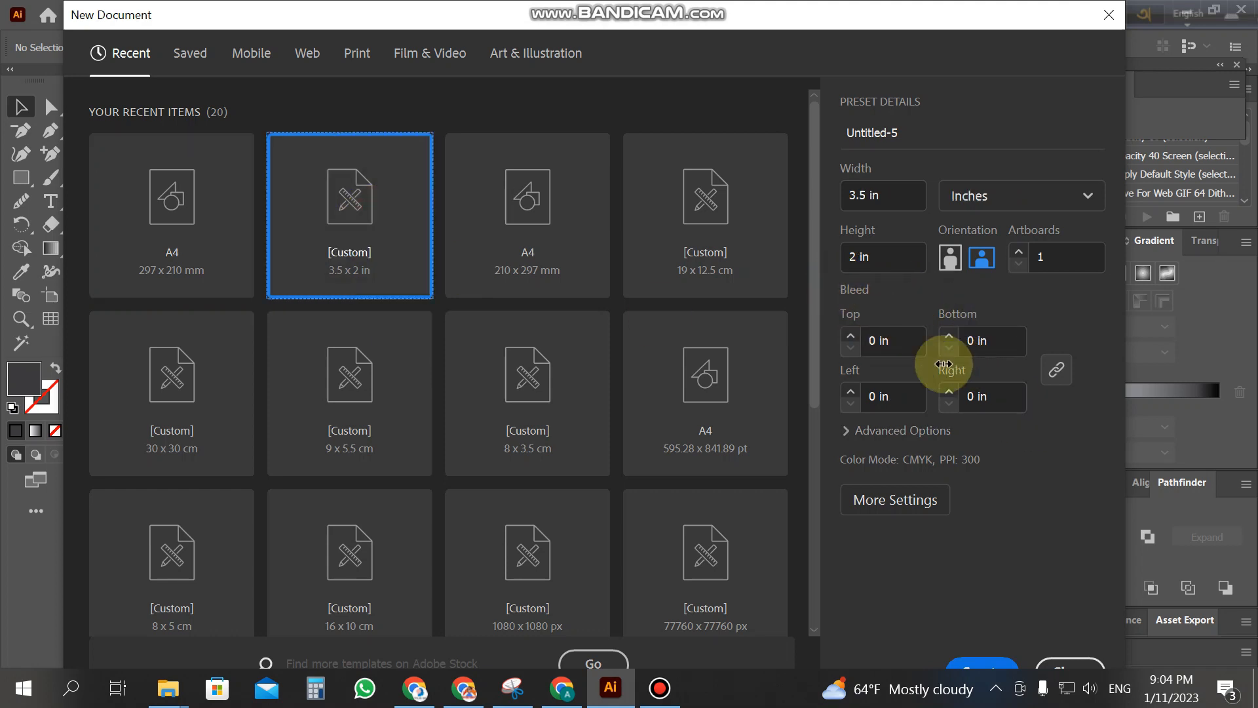
left_click(878, 256)
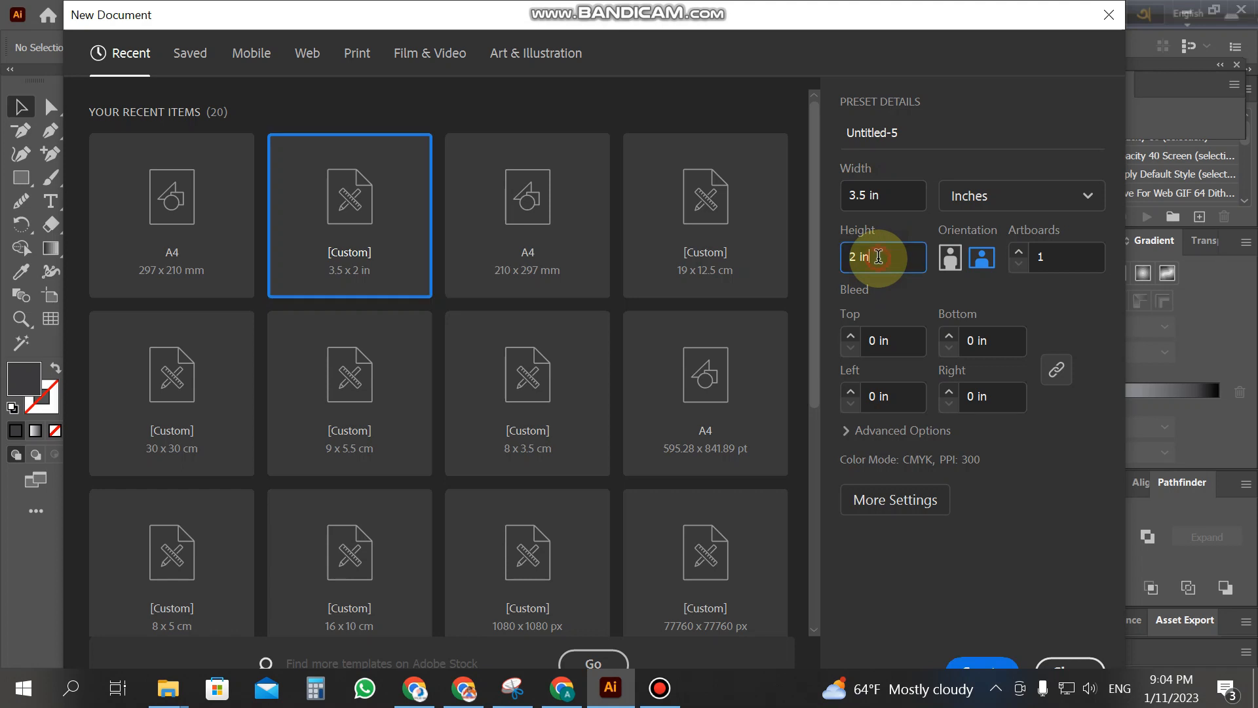
left_click(889, 195)
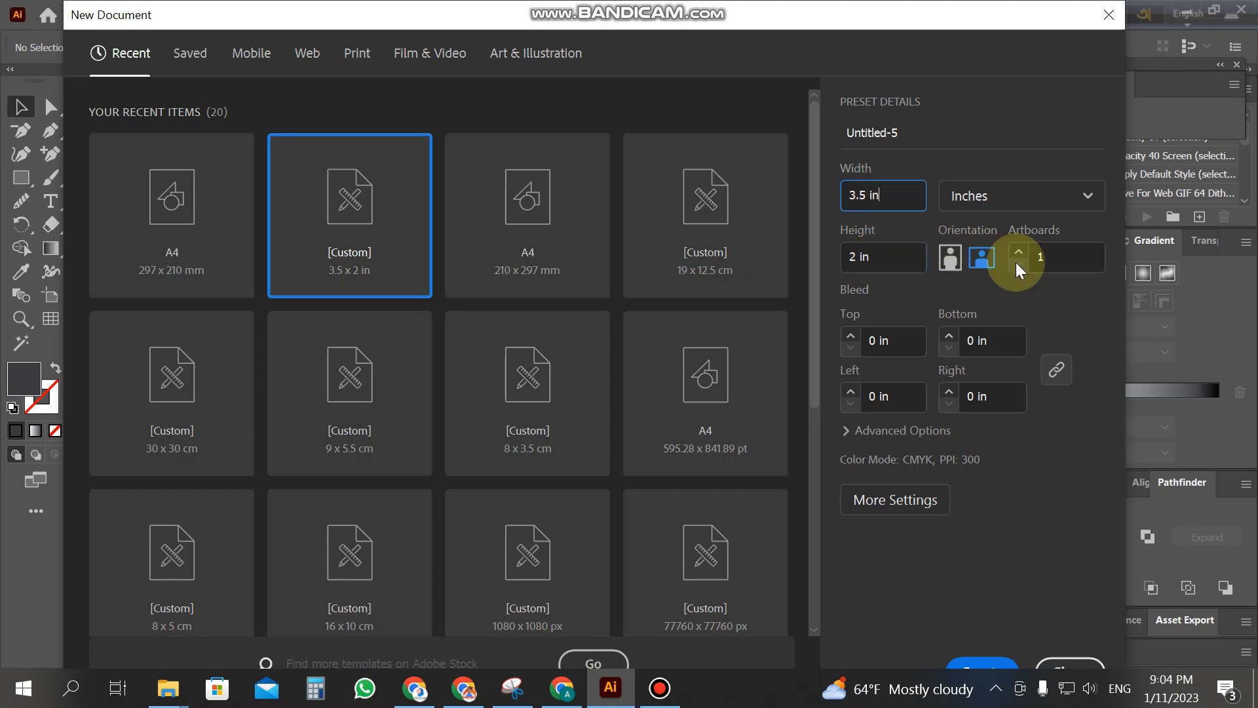
left_click(984, 666)
key("z")
left_click(472, 425, "alt")
left_click(491, 410, "alt")
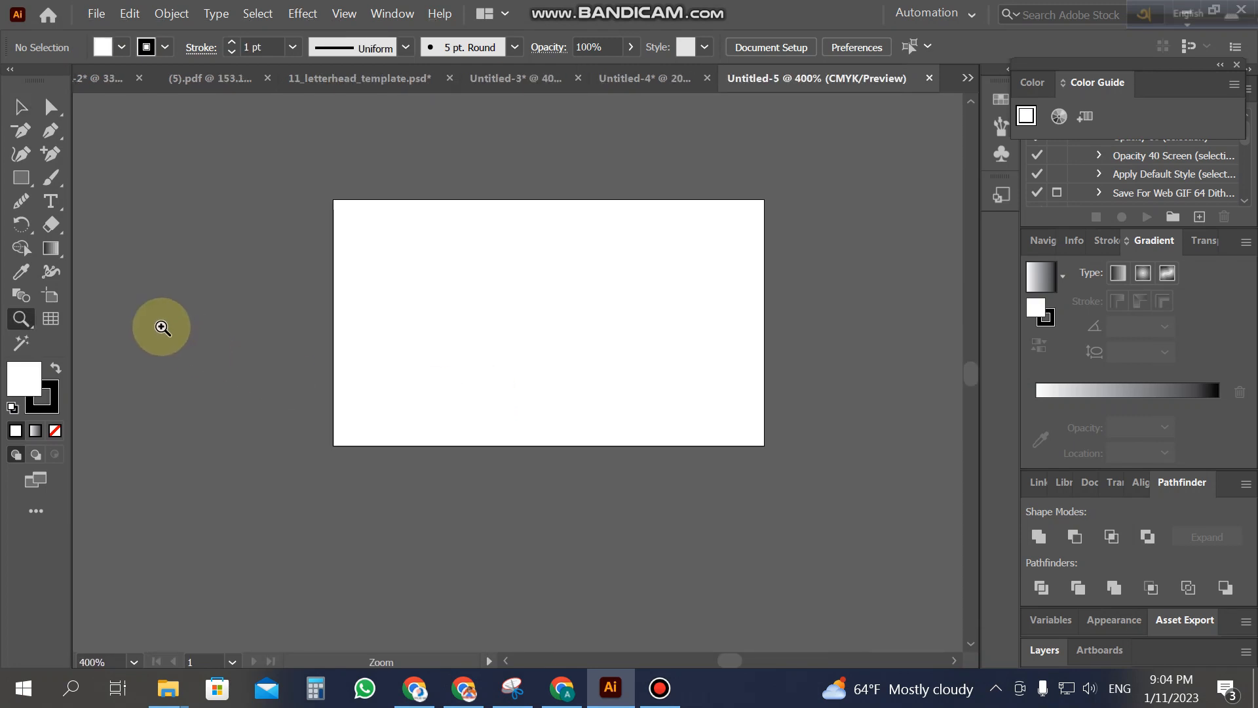
Step: Duplicate the 3.5 × 2 in artboard below the first for the back, then return to the Xpertise card
left_click(50, 296)
left_click_drag(569, 224, 569, 507)
key("ctrl+z")
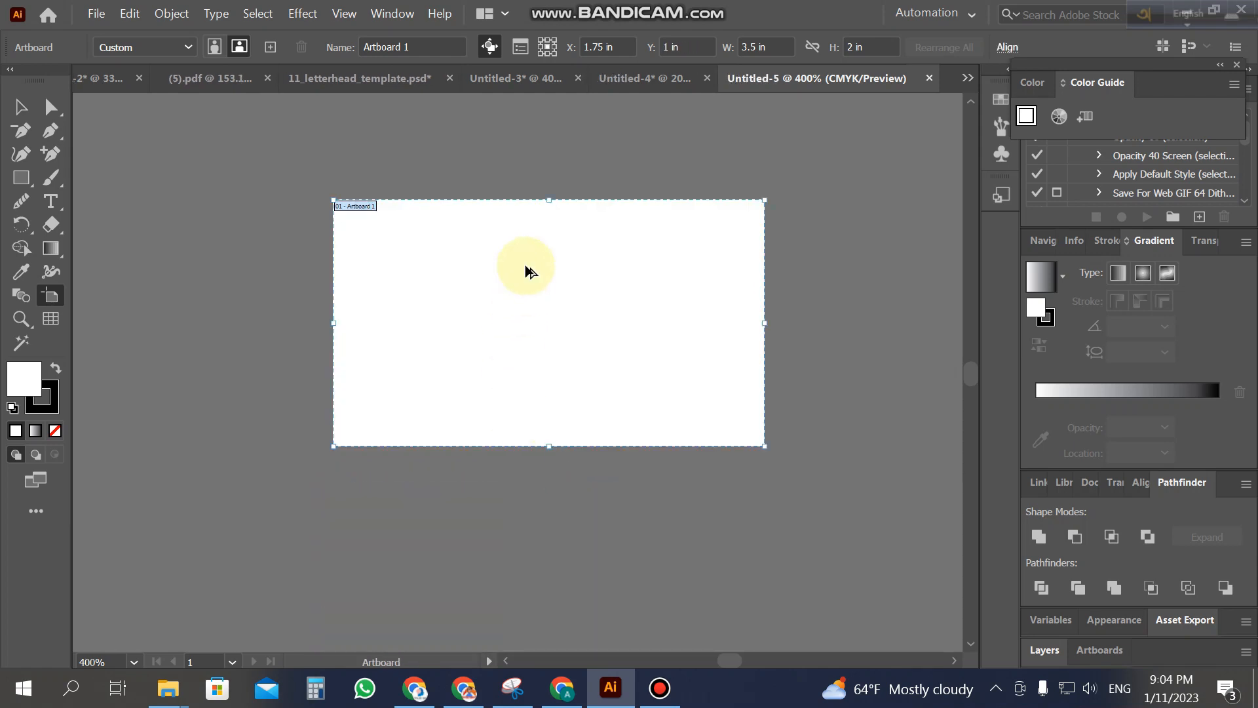
left_click_drag(525, 265, 530, 559)
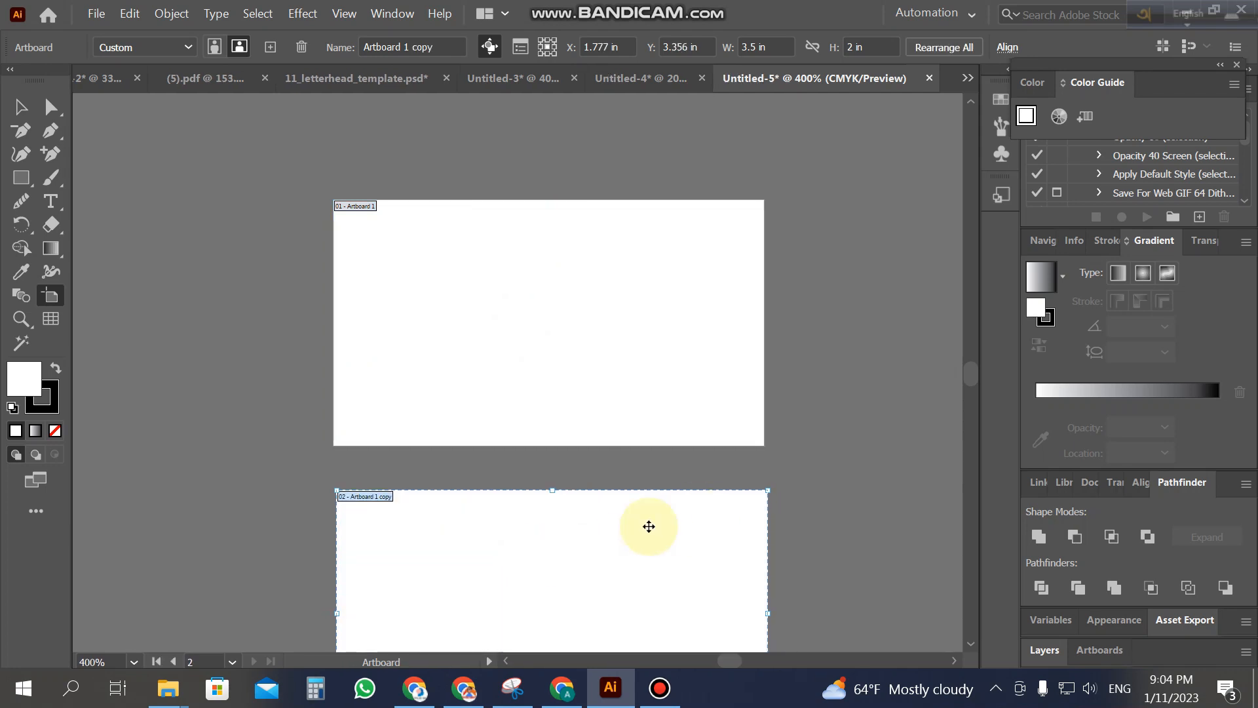
left_click(20, 106)
left_click(204, 287)
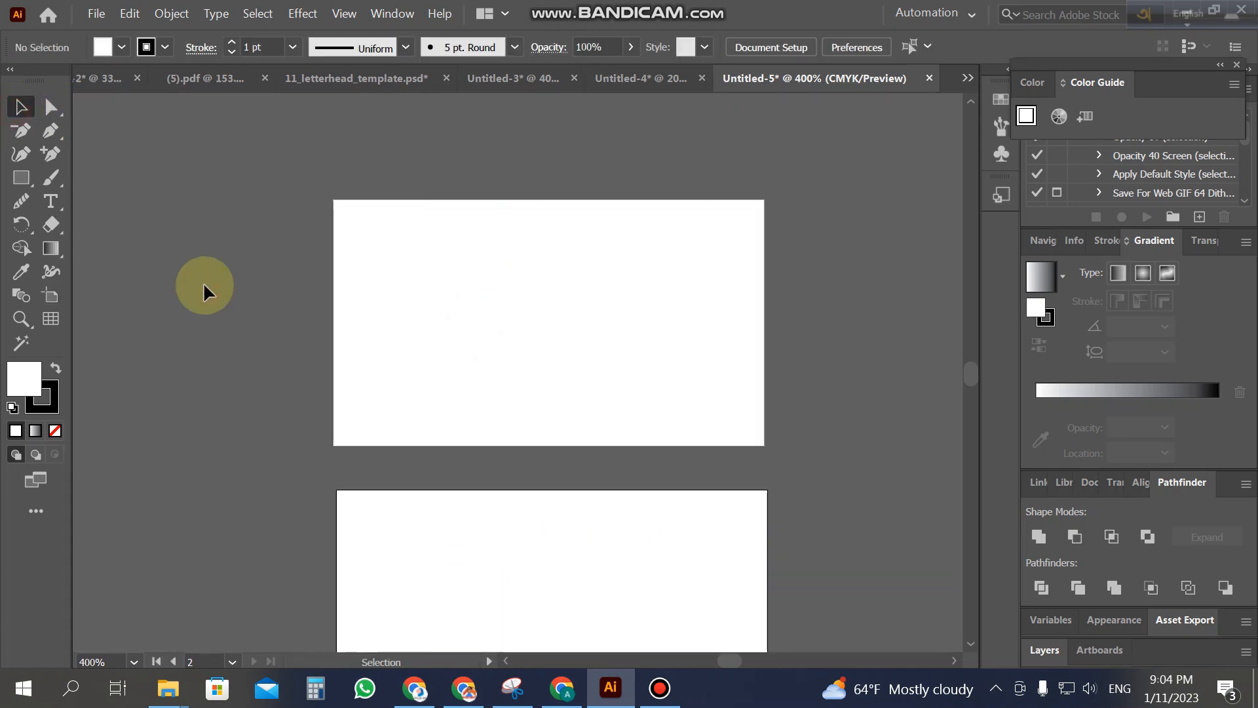
left_click(629, 89)
left_click(536, 79)
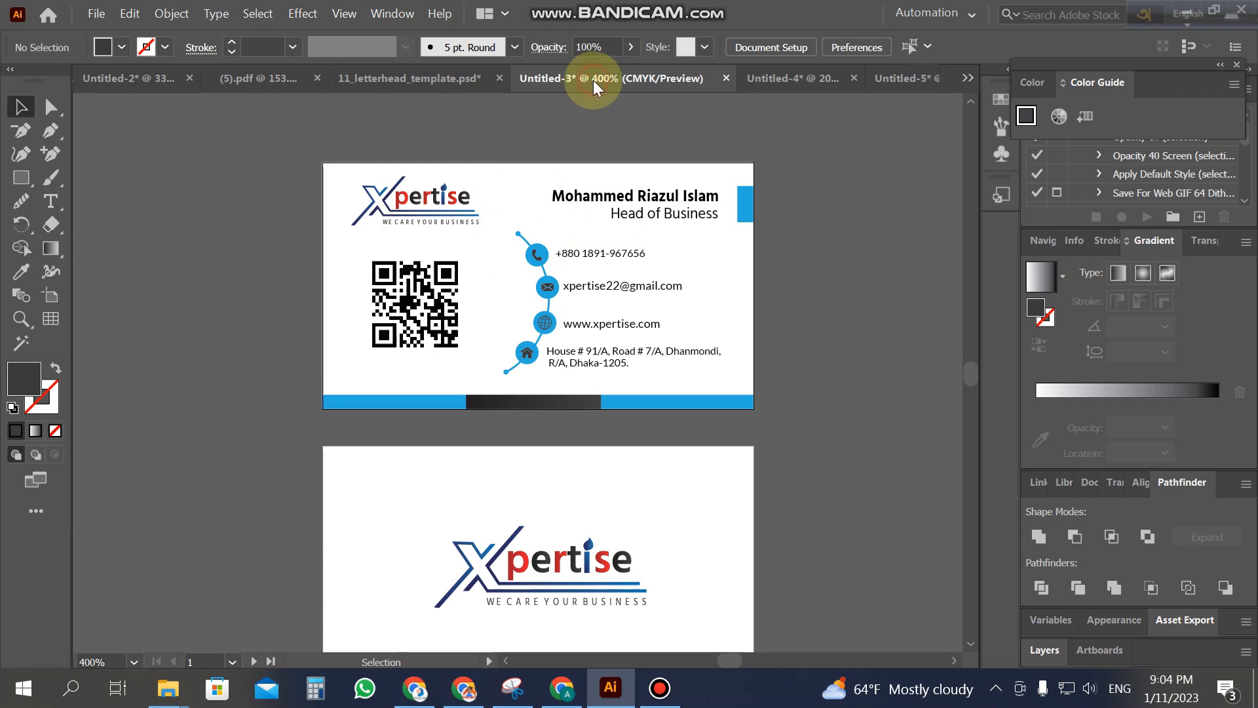
Step: Draw a rectangle covering the whole front artboard and zoom in to 600%
left_click_drag(459, 196, 489, 297)
key("ctrl+z")
left_click(29, 176)
left_click_drag(332, 198, 764, 448)
key("z")
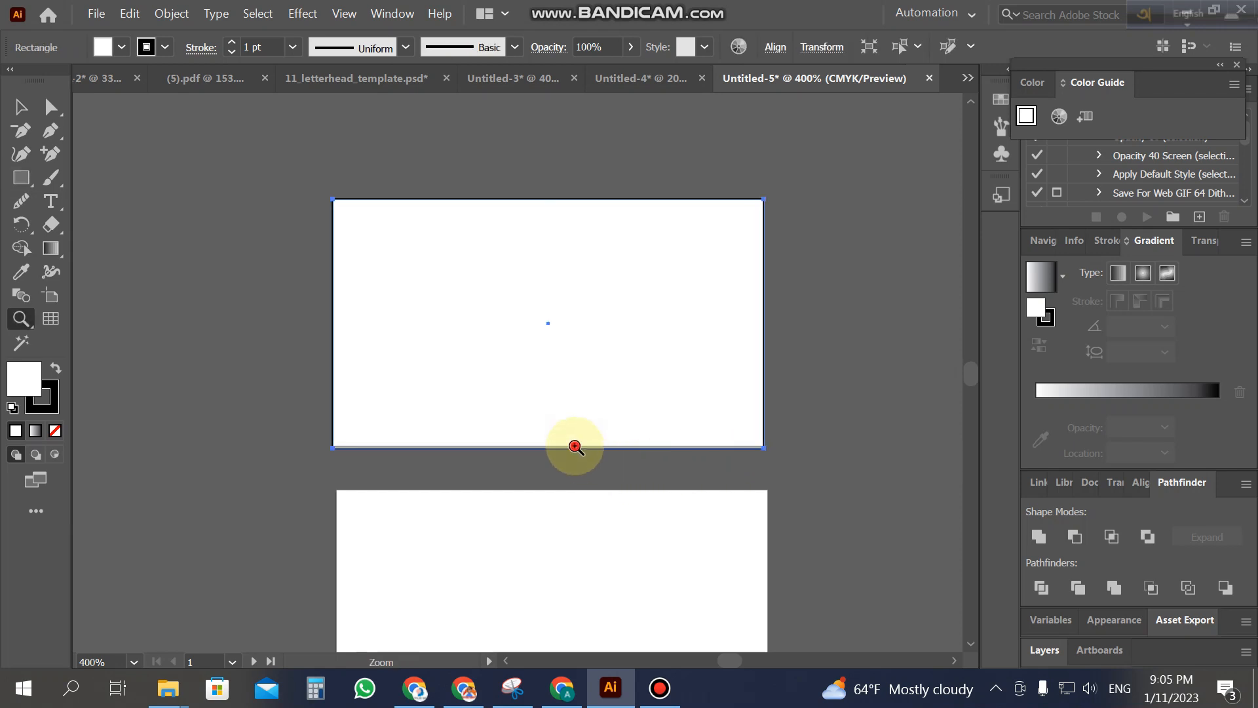
left_click(576, 446)
Step: Snap the rectangle's bottom edge to the artboard and set its stroke to None
left_click(20, 107)
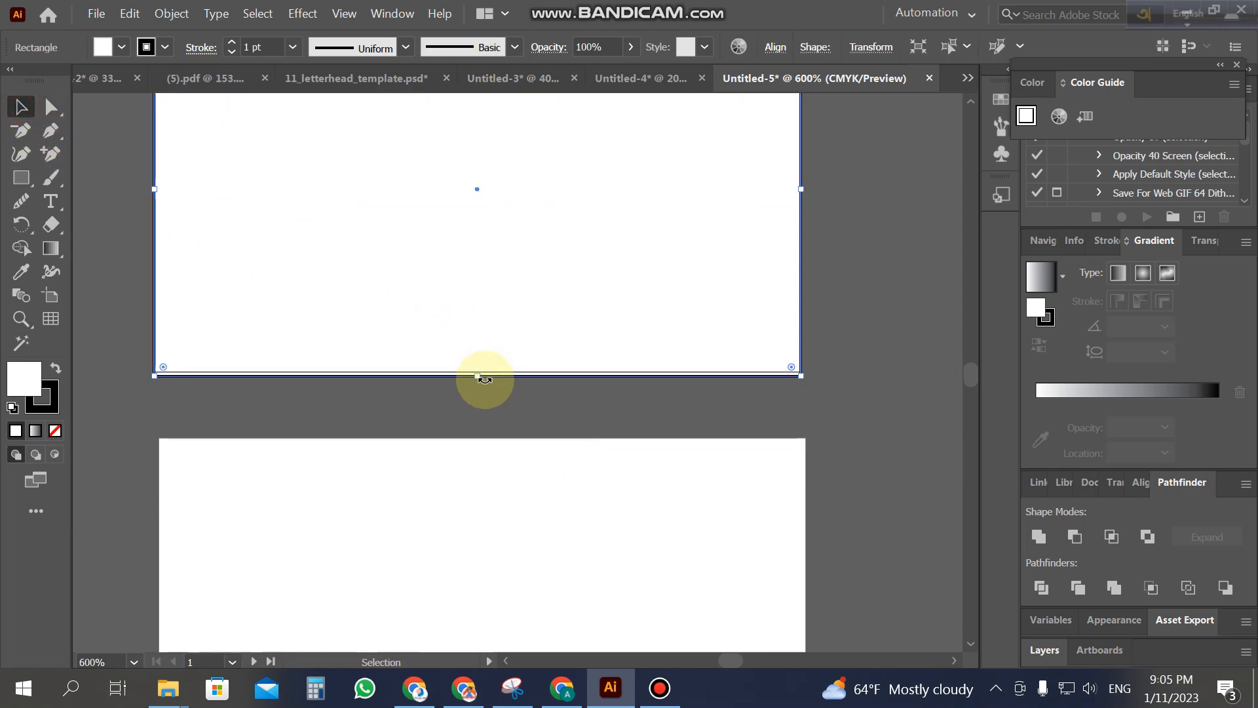
left_click_drag(479, 375, 477, 371)
left_click(165, 47)
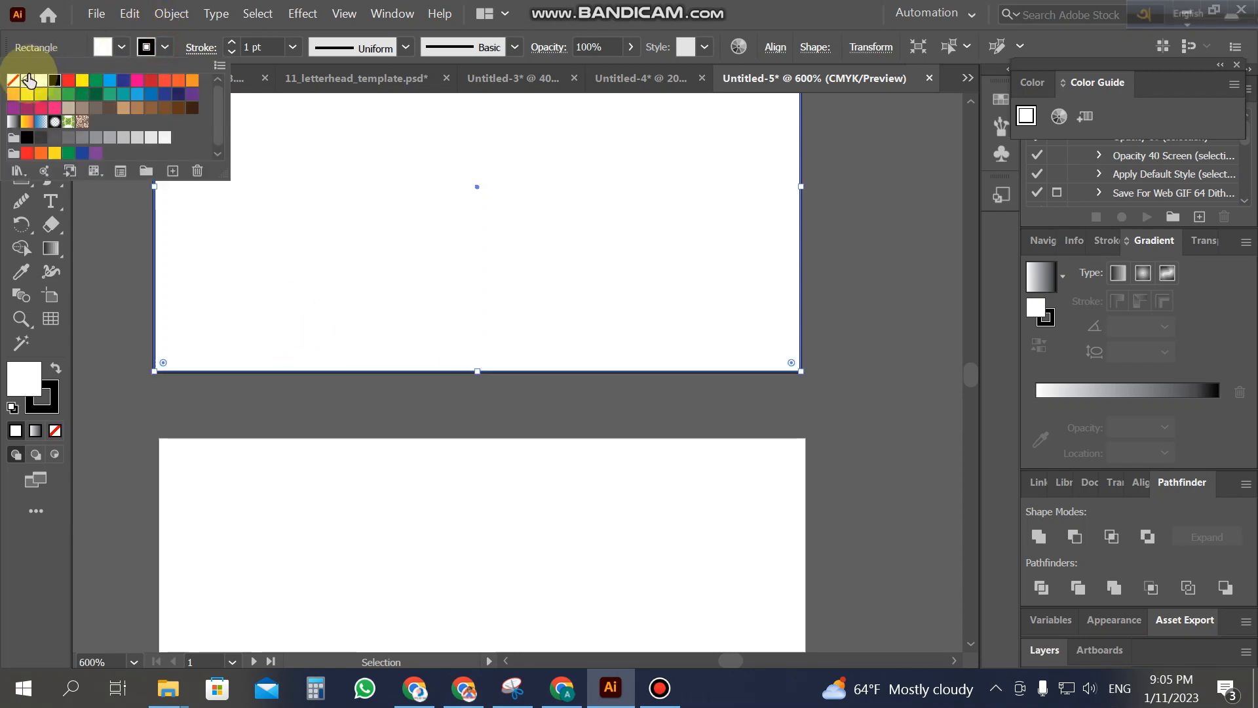
left_click(14, 79)
left_click(109, 168)
left_click(245, 195)
left_click(169, 20)
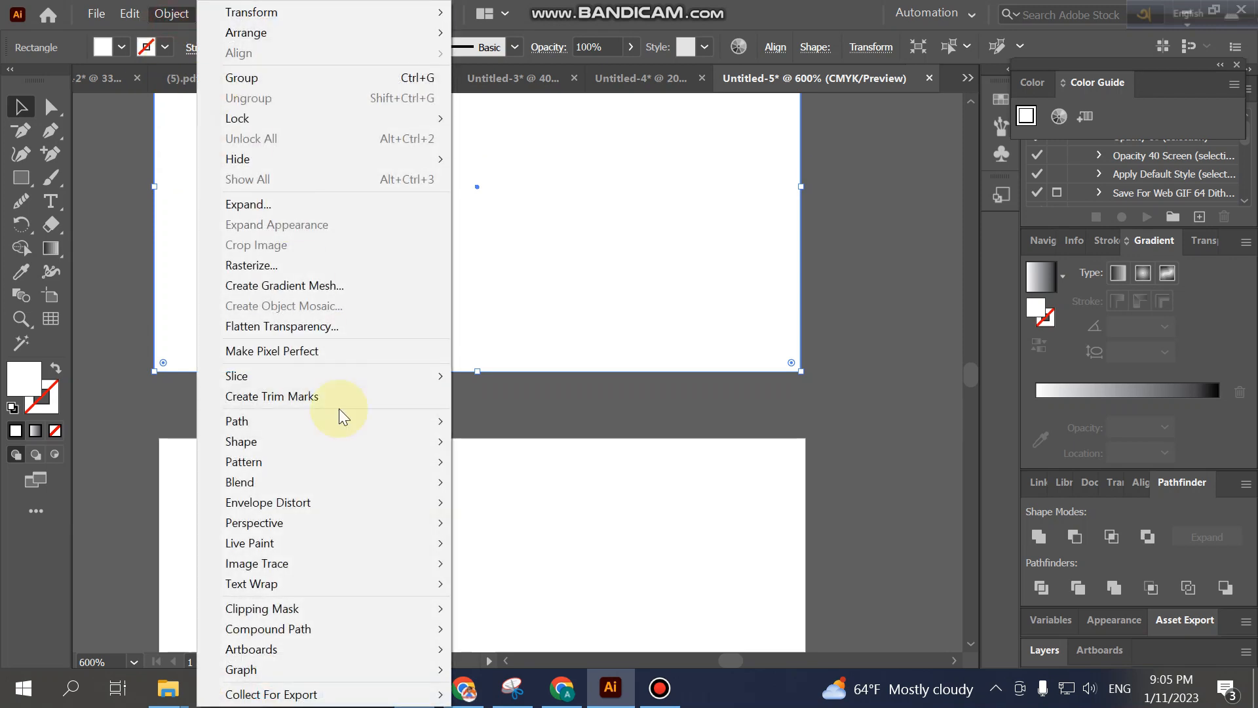
Step: Offset the card rectangle inward by -0.1 in with Offset Path
mouse_move(329, 420)
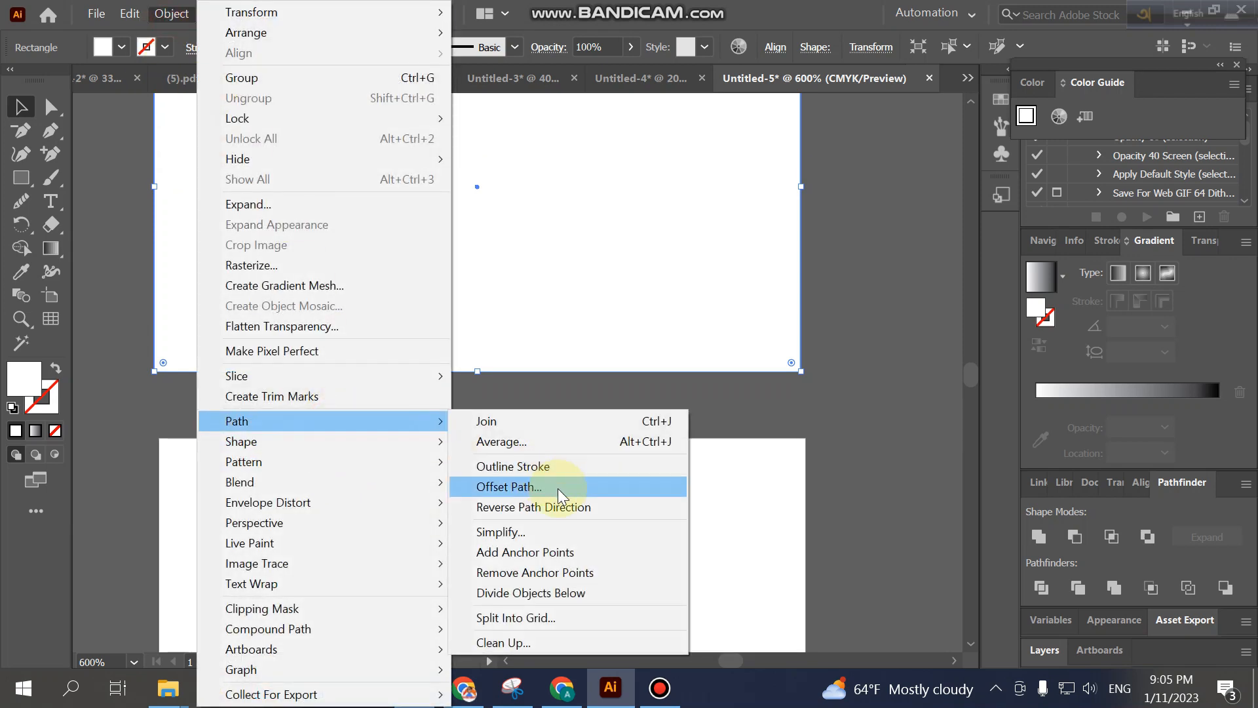
left_click(558, 489)
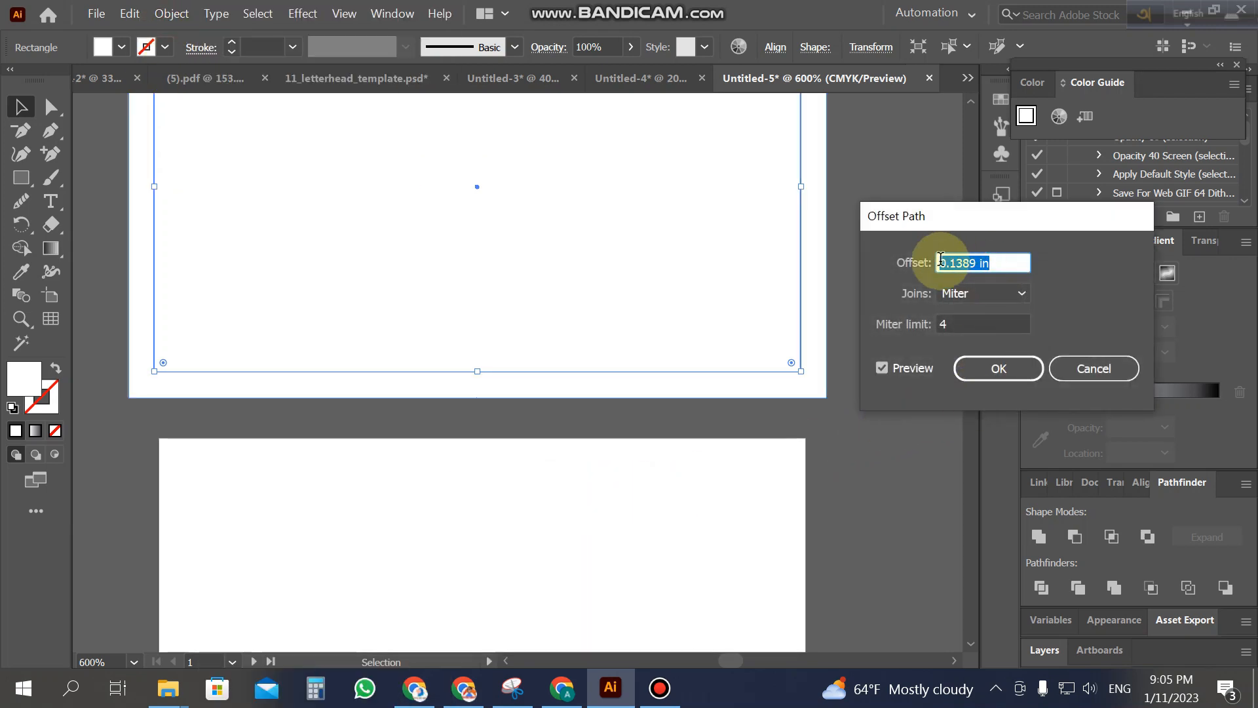
type("-")
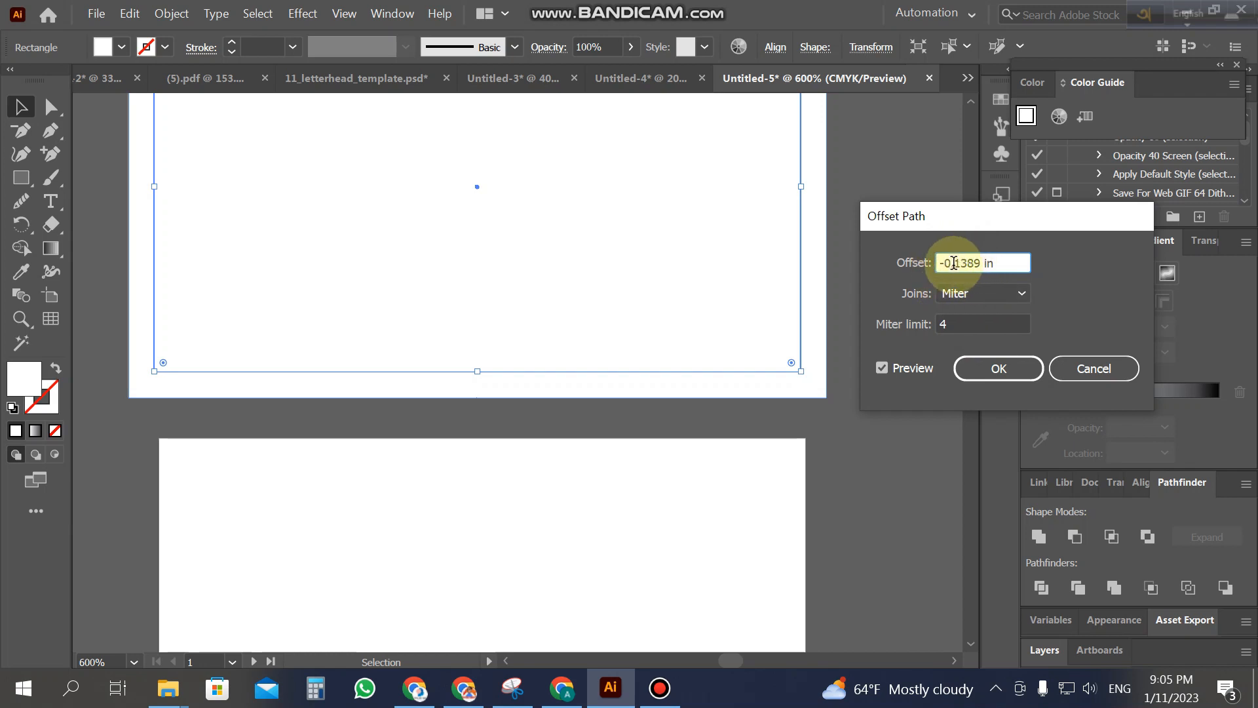
triple_click(956, 263)
type("-0.125")
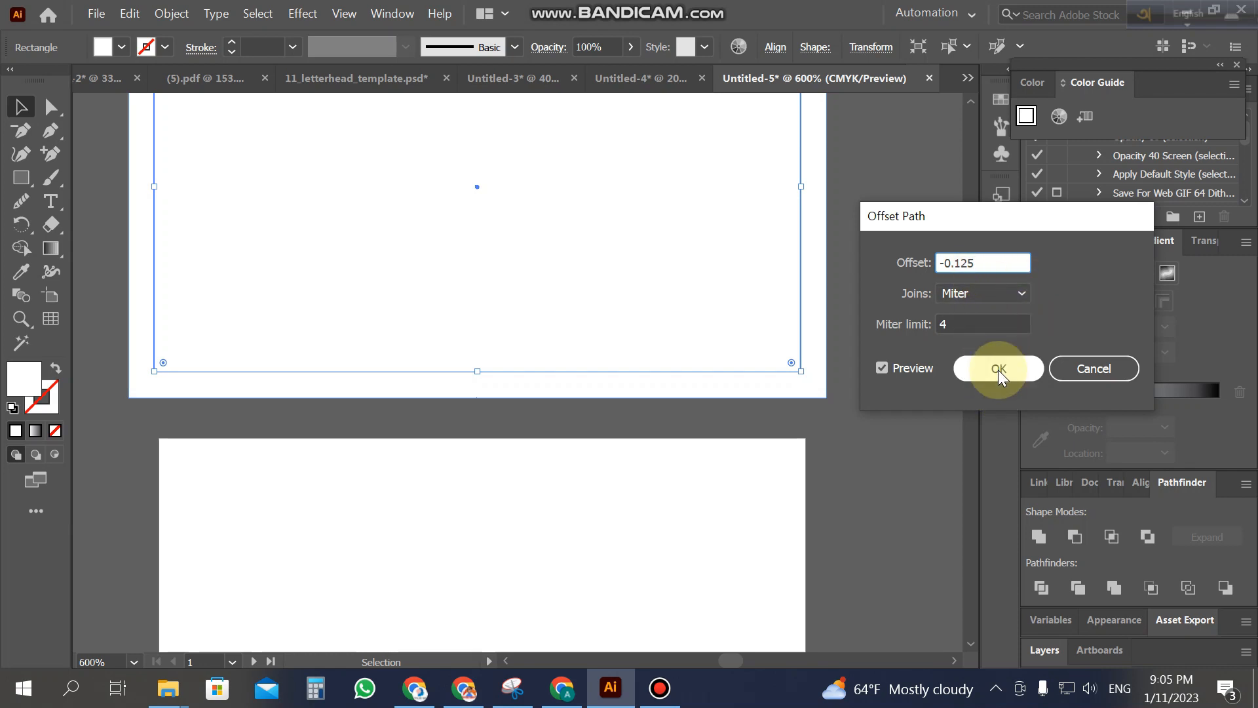
left_click(998, 369)
Step: Turn the inset rectangle into guides with Make Guides
left_click(882, 350)
scroll(883, 350, "up", 2)
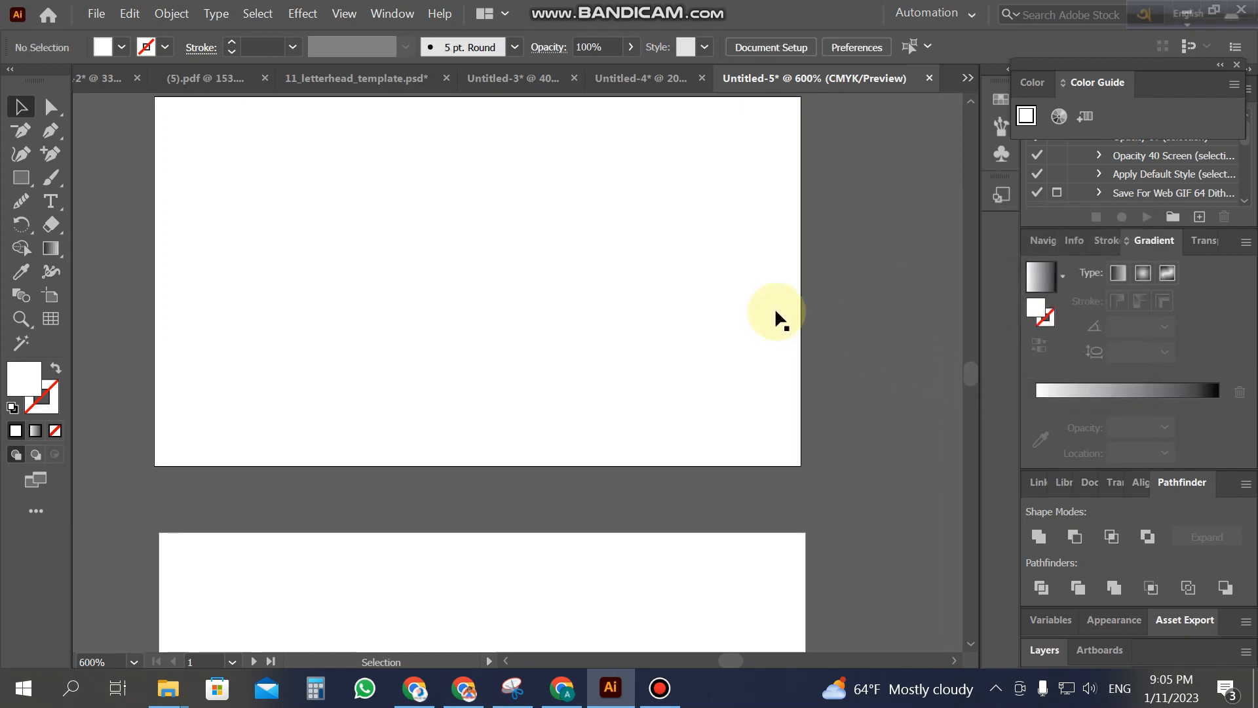
left_click(768, 307)
right_click(769, 308)
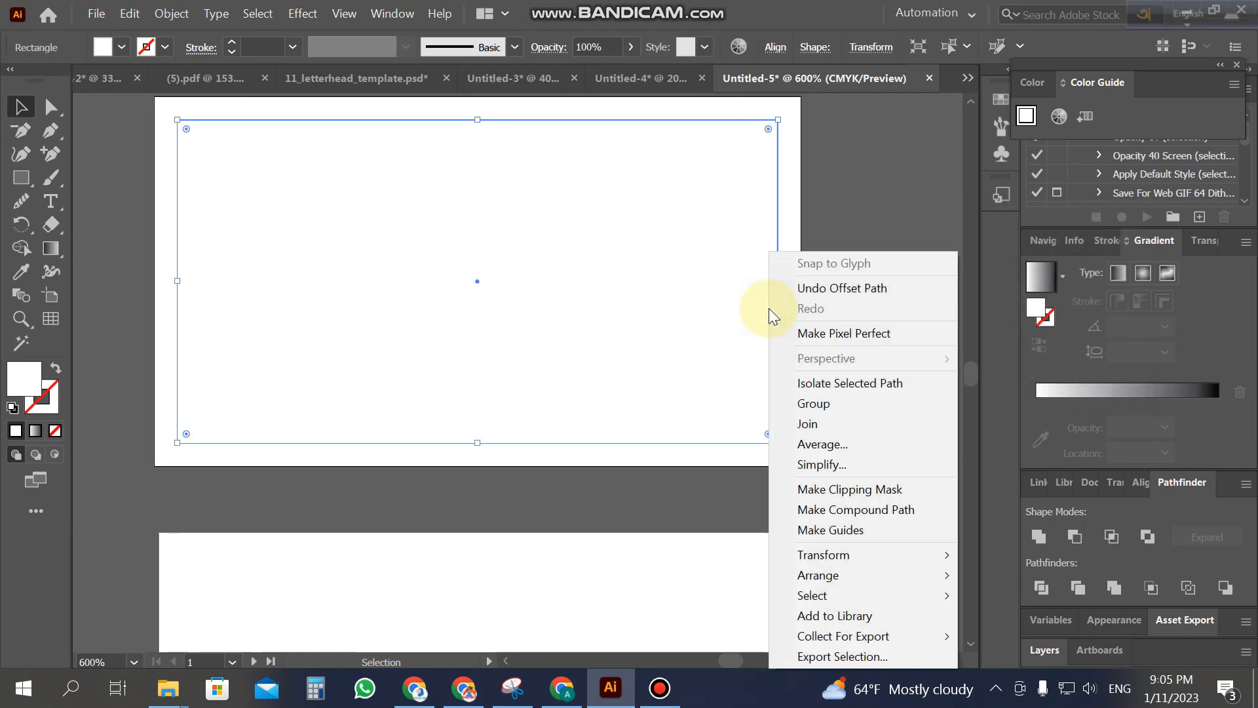
left_click(852, 528)
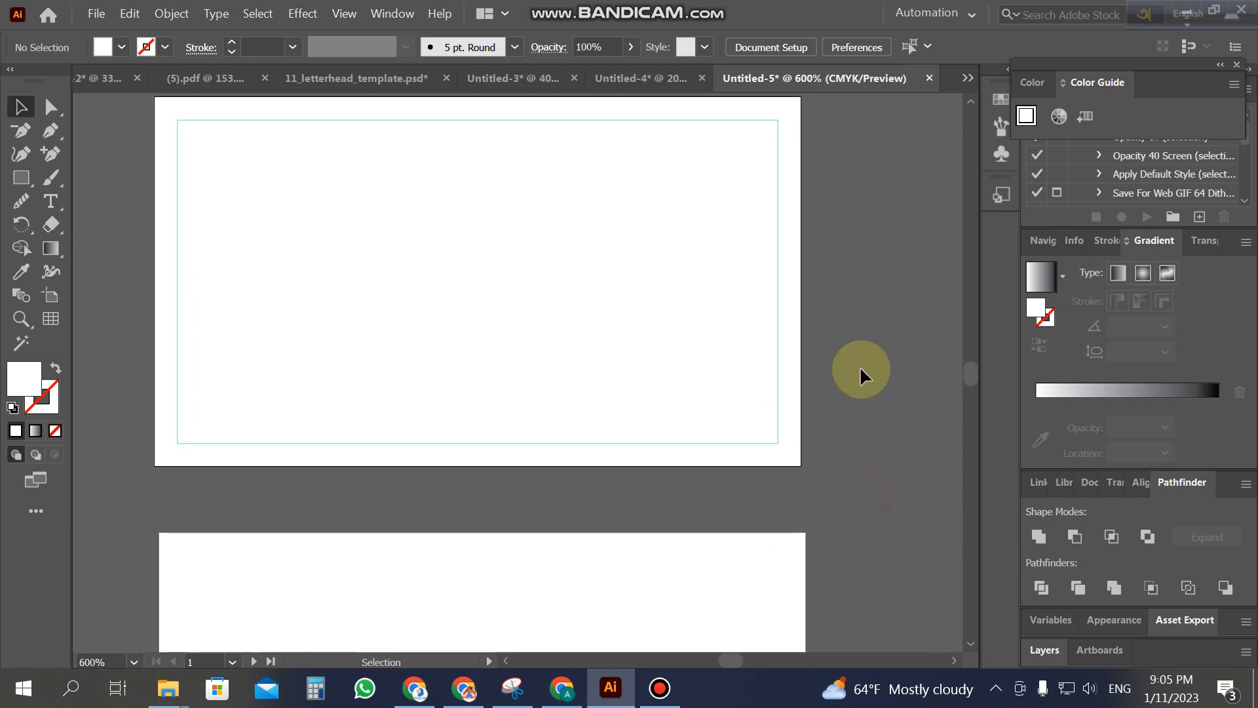
Step: Bring the Xpertise logo over from the finished card into the new document
scroll(677, 285, "up", 2)
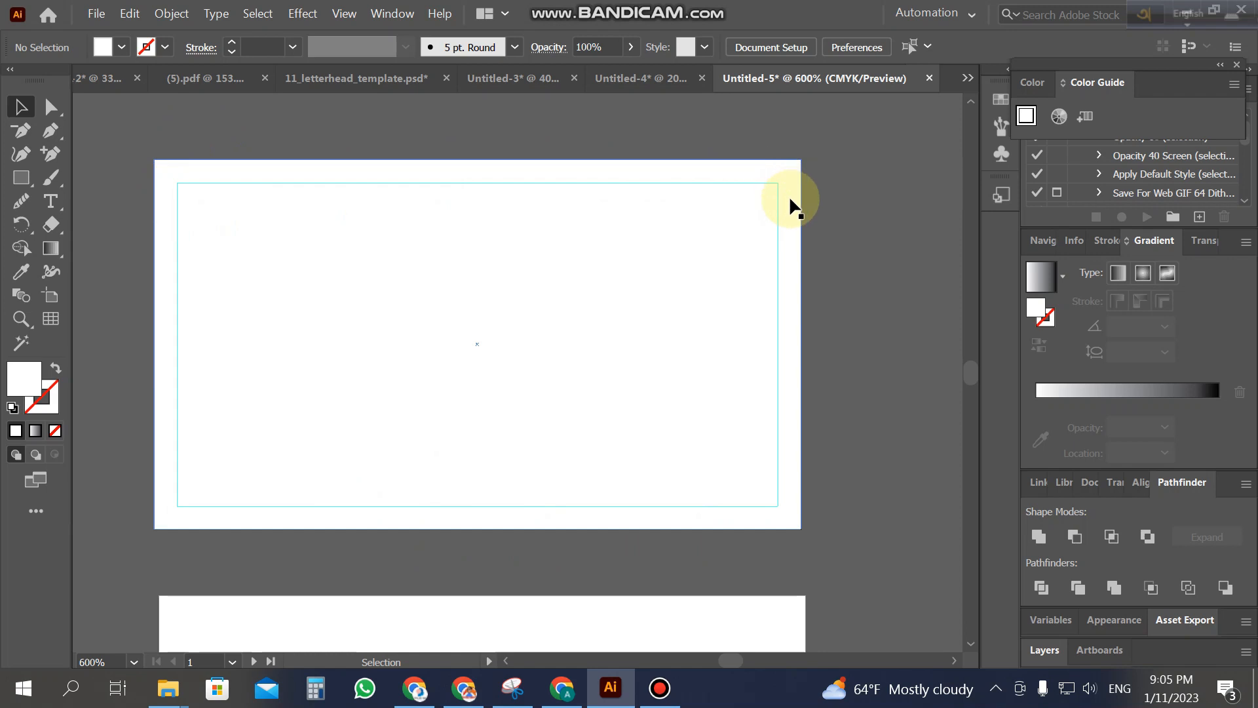
left_click(798, 234)
left_click(858, 250)
left_click(607, 82)
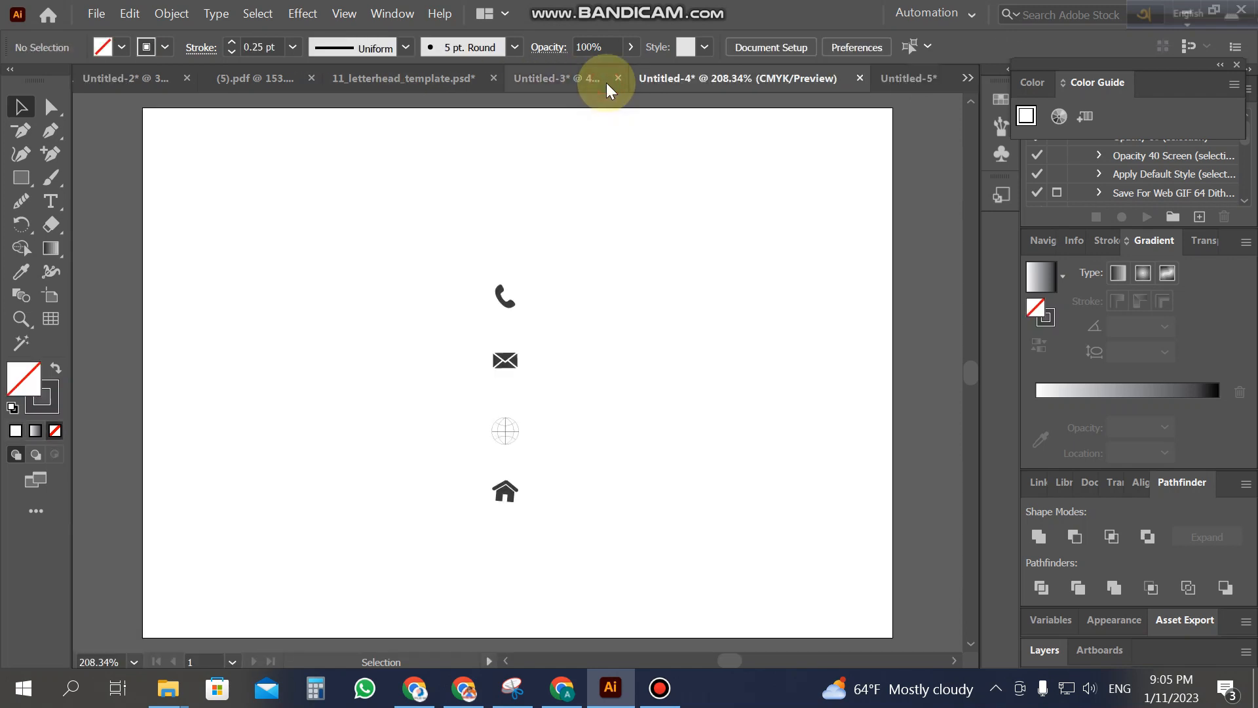
left_click(529, 85)
left_click_drag(393, 197, 430, 244)
Step: Select the full-artboard white background rectangle, briefly entering and leaving isolation mode
scroll(429, 244, "down", 2)
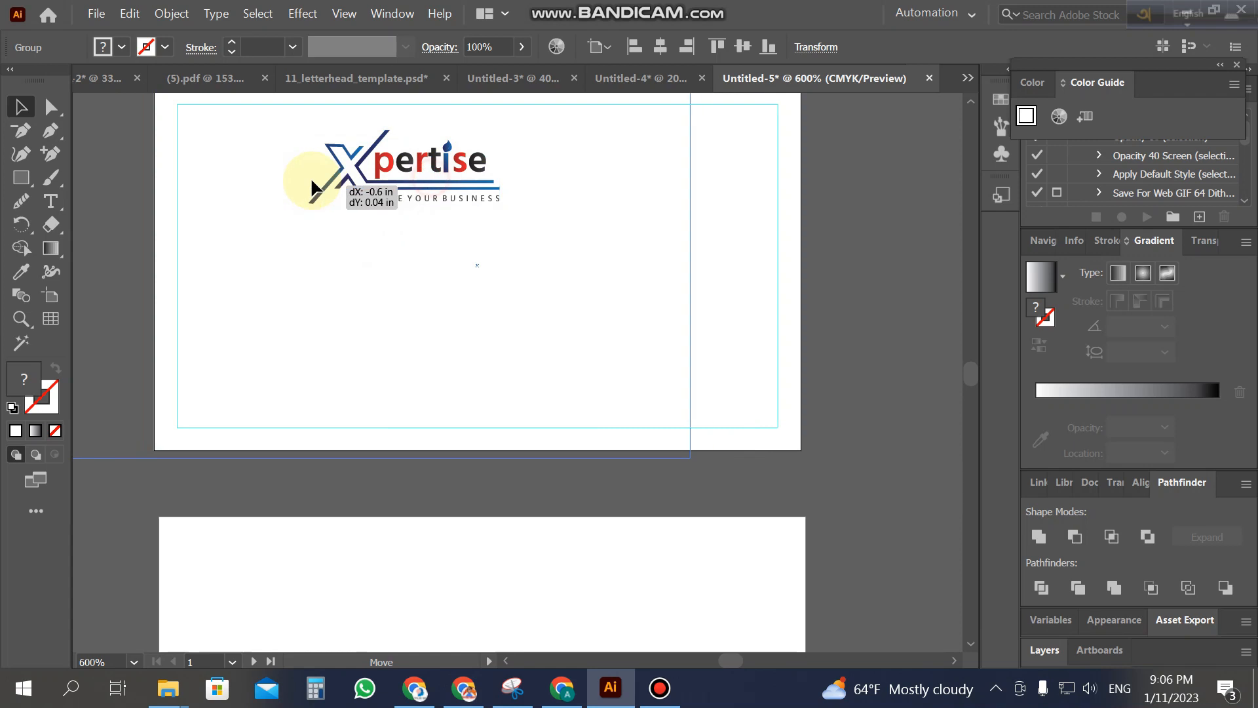
left_click(291, 162)
left_click(694, 373)
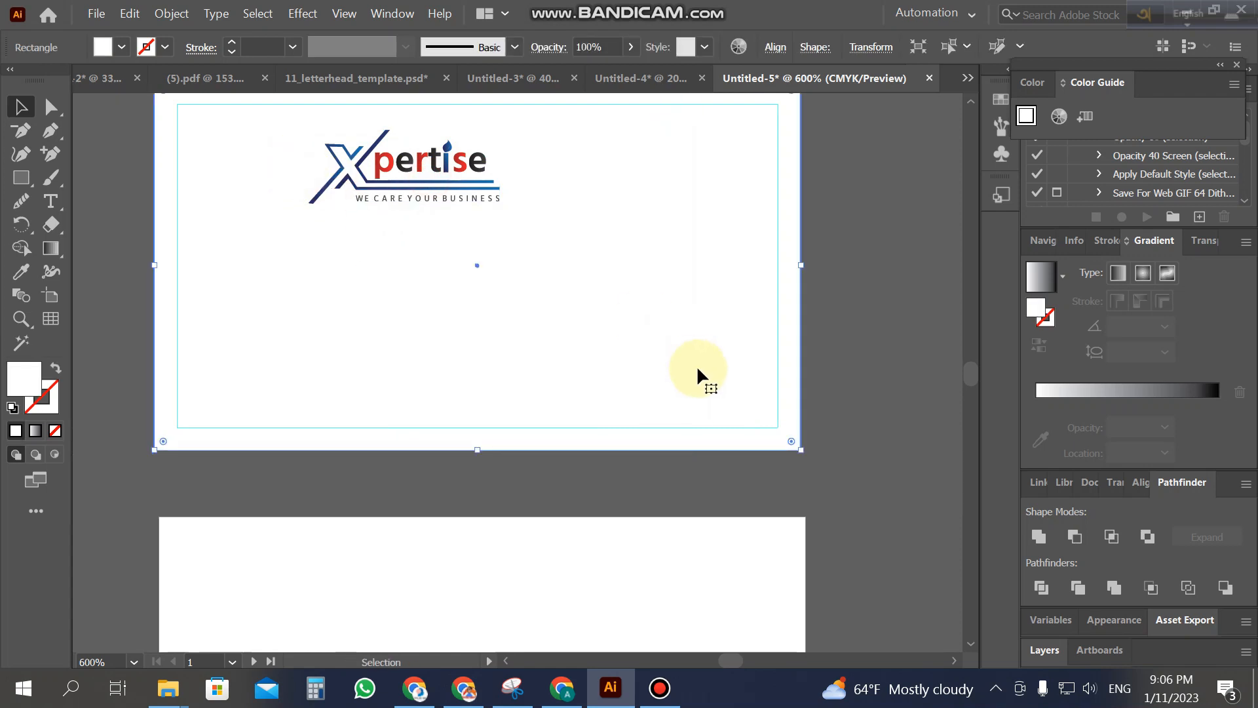
right_click(780, 414)
left_click(684, 455)
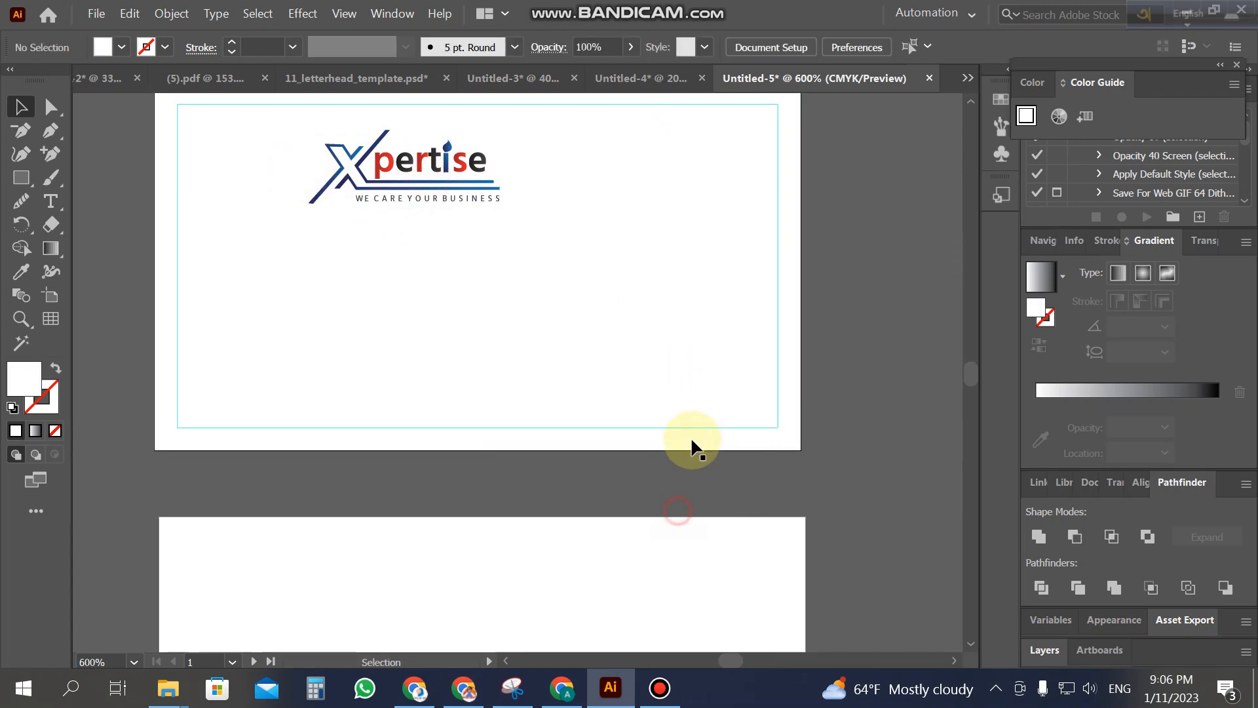
double_click(698, 426)
scroll(741, 413, "down", 1)
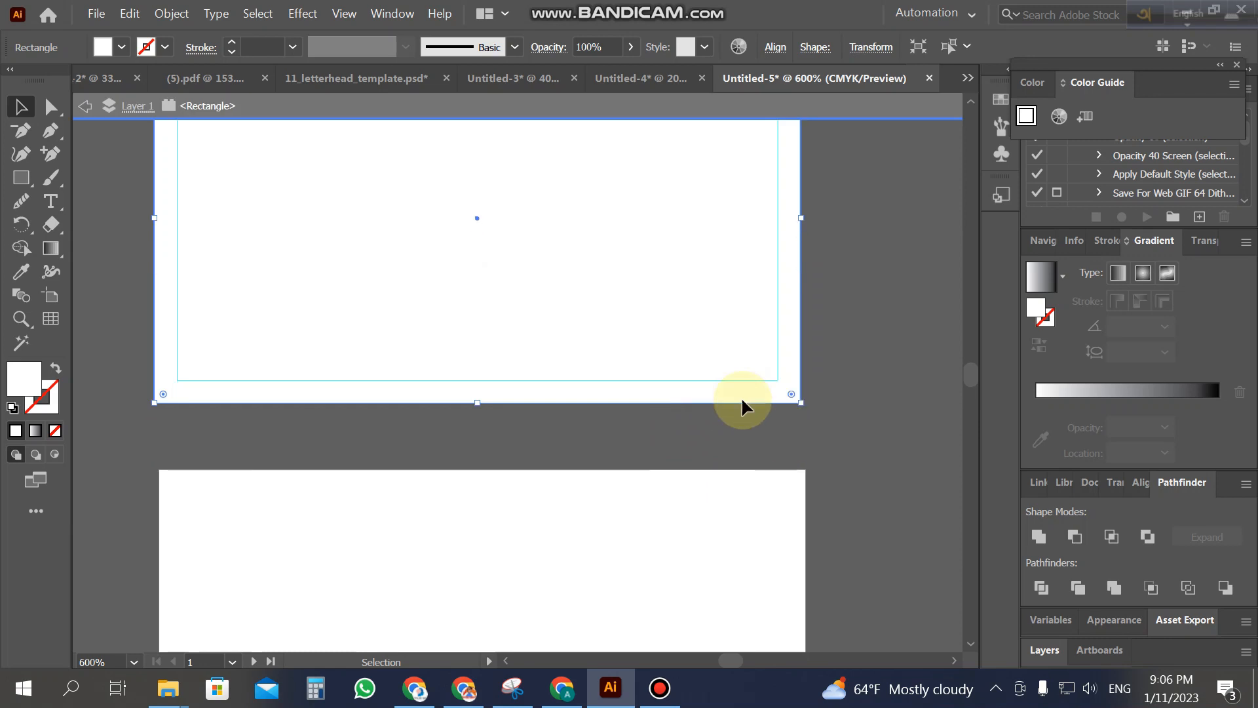
left_click(84, 105)
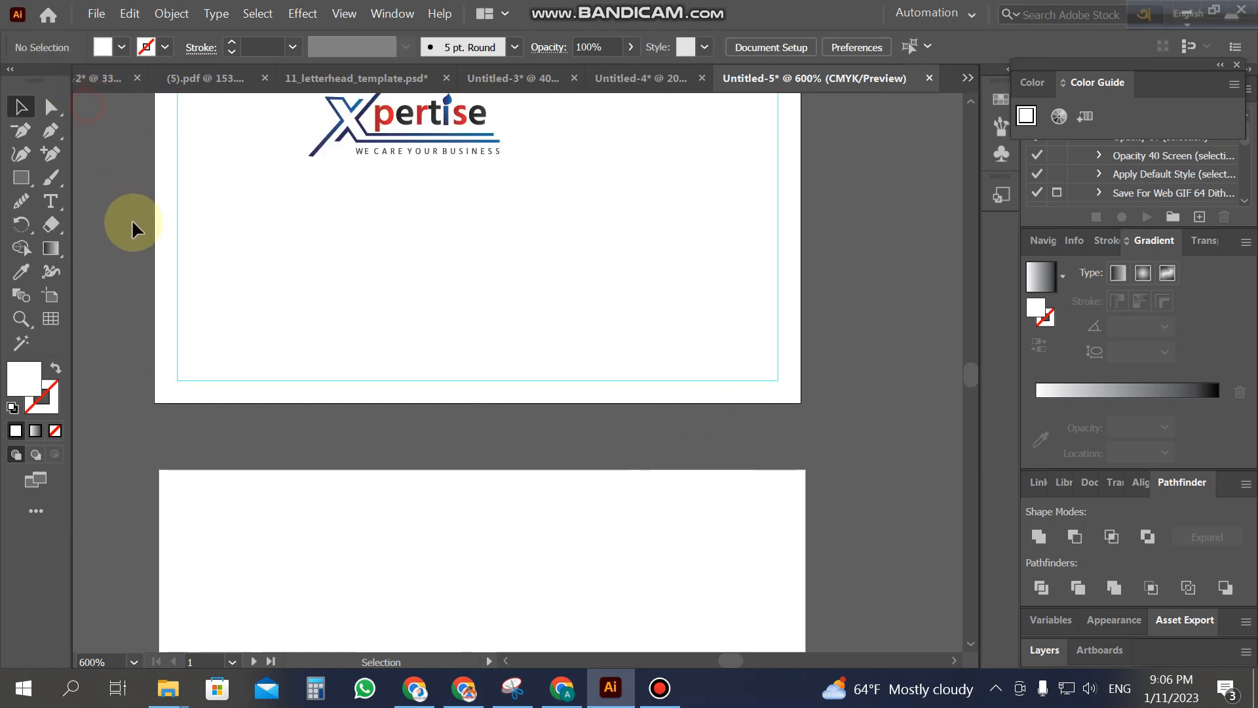
scroll(164, 251, "up", 2)
Step: Lock the white background rectangle with Object > Lock > Selection
left_click(430, 219)
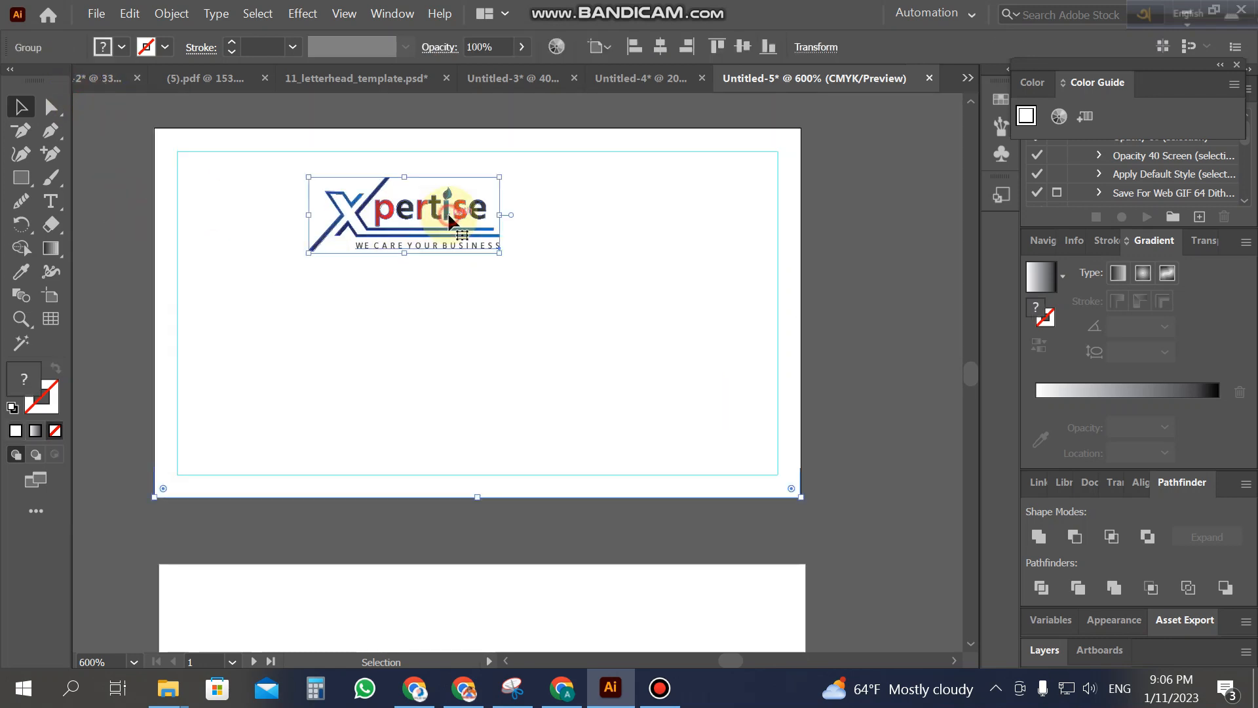
right_click(655, 270)
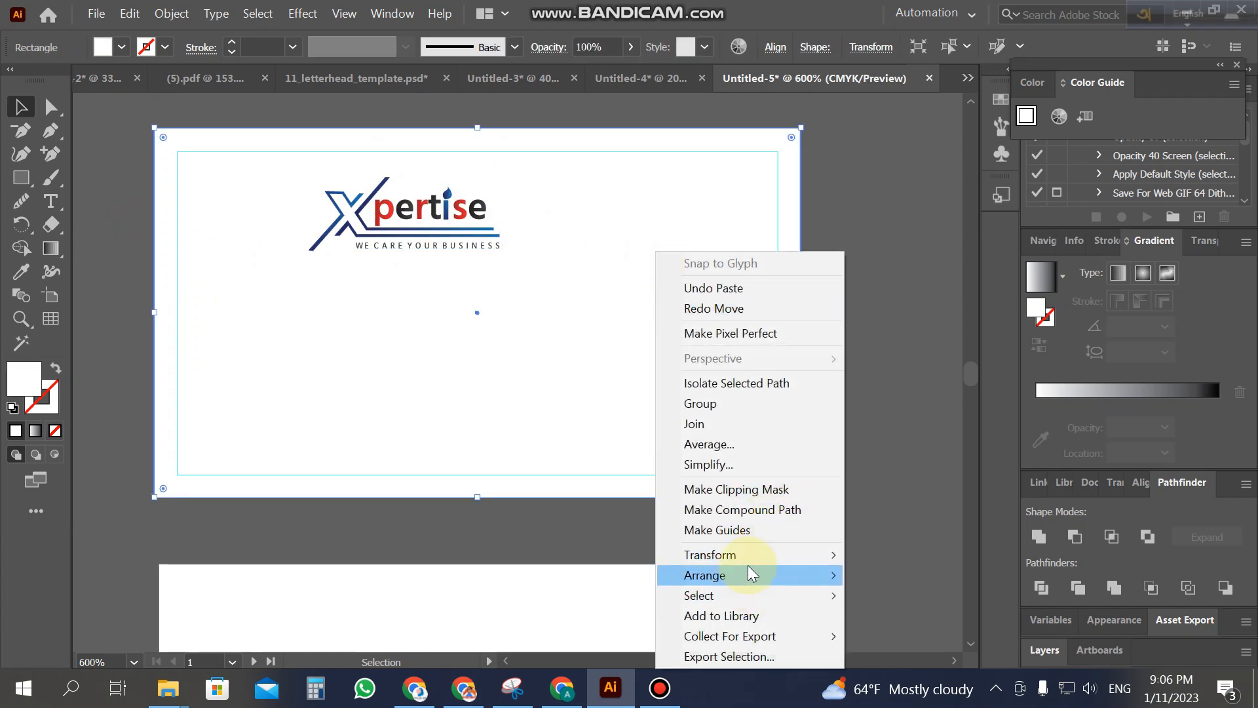
left_click(182, 8)
mouse_move(286, 118)
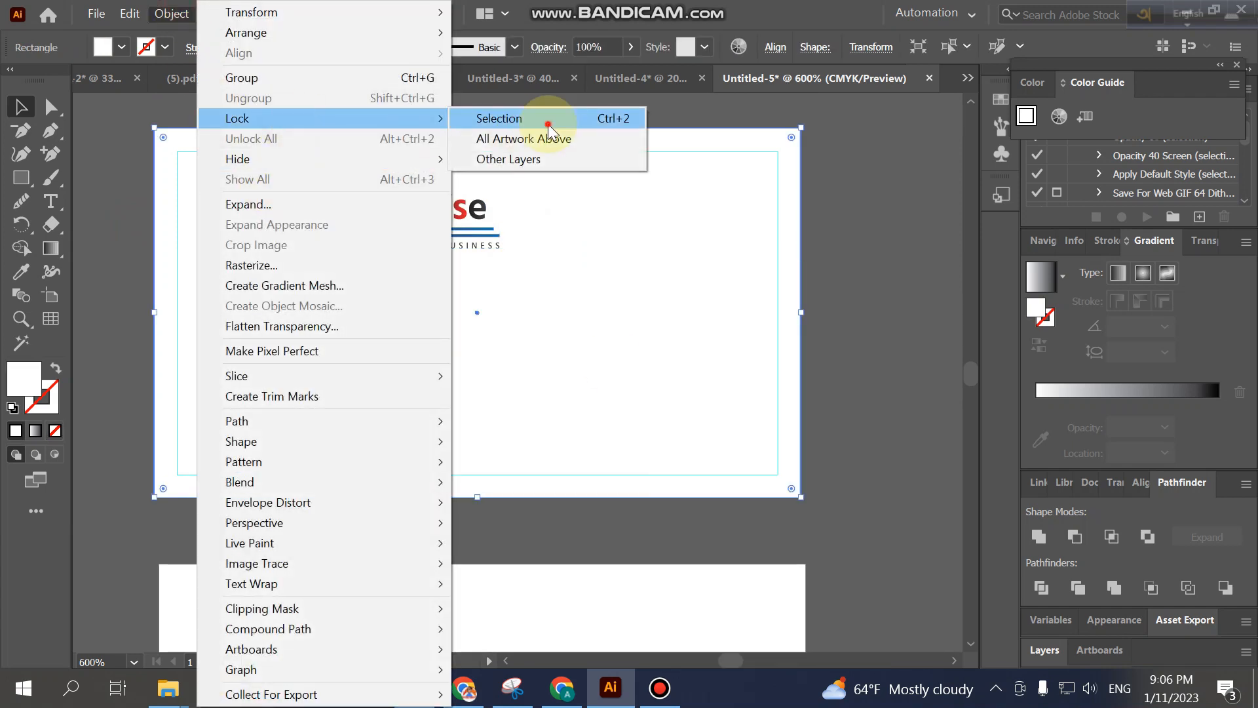
left_click(534, 116)
Step: Scale the logo down and place it in the top-left guide corner
left_click_drag(463, 223, 330, 198)
key("z")
left_click(285, 196)
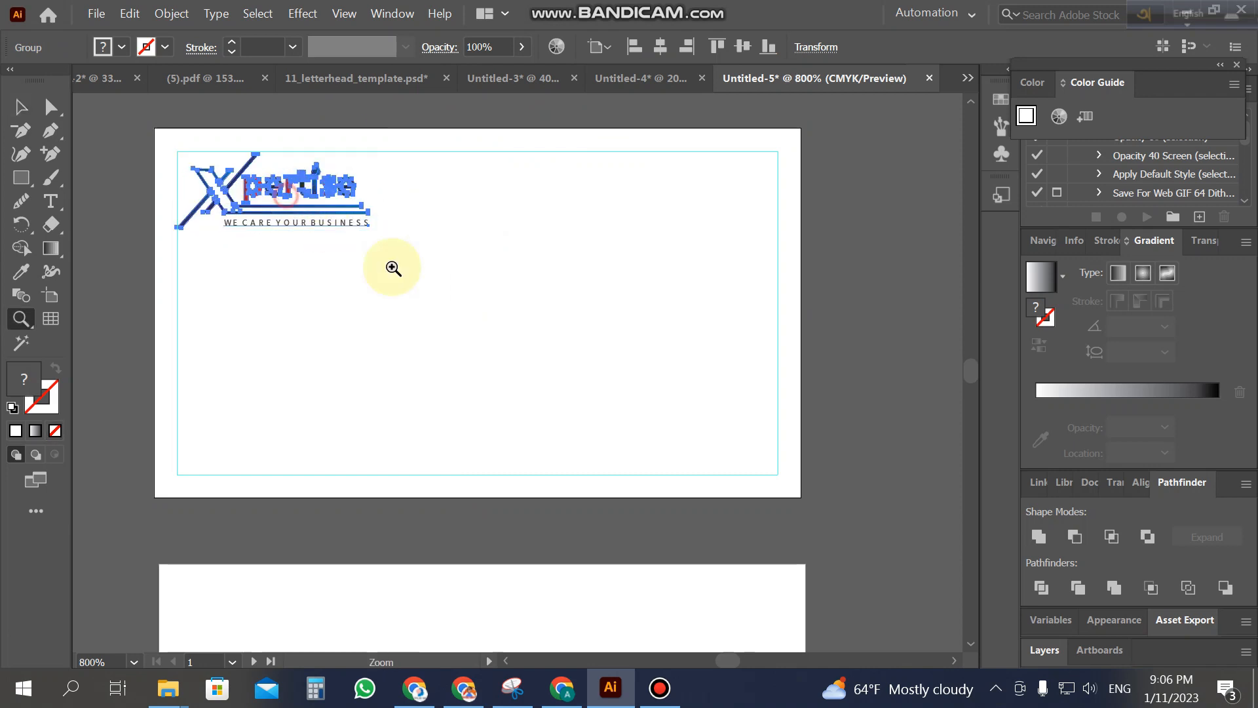
left_click(576, 411)
left_click(21, 106)
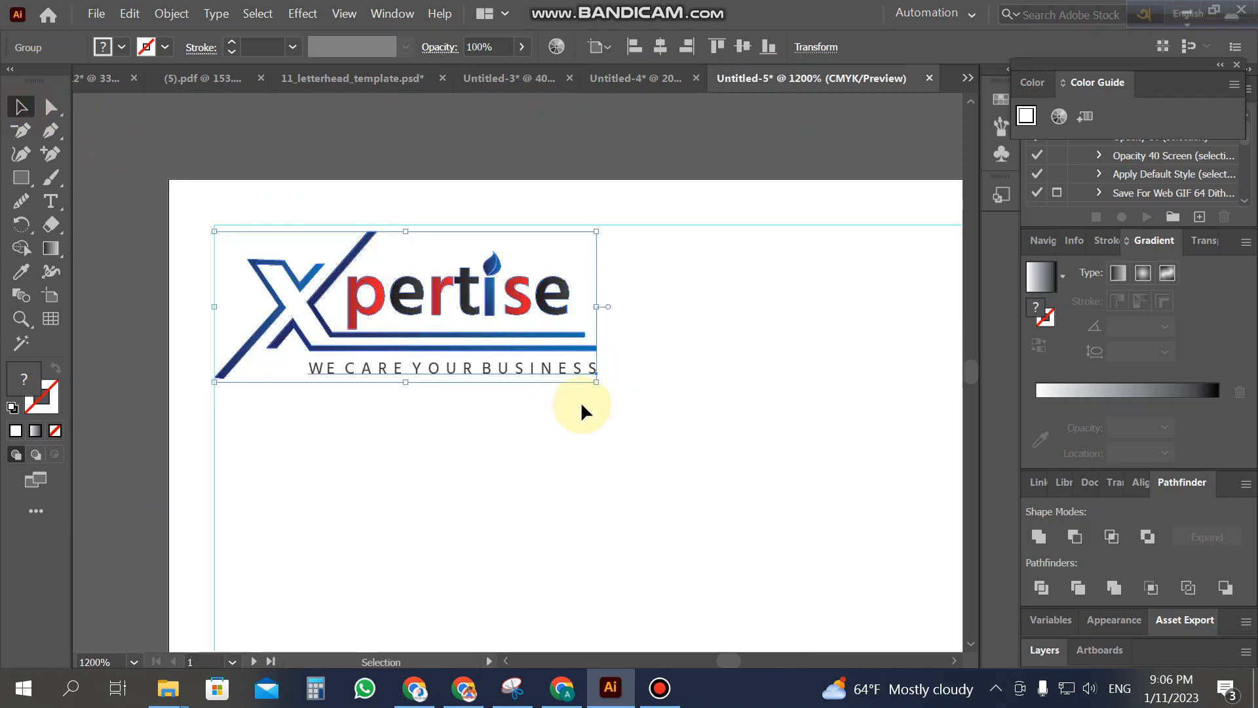
left_click_drag(596, 382, 575, 373)
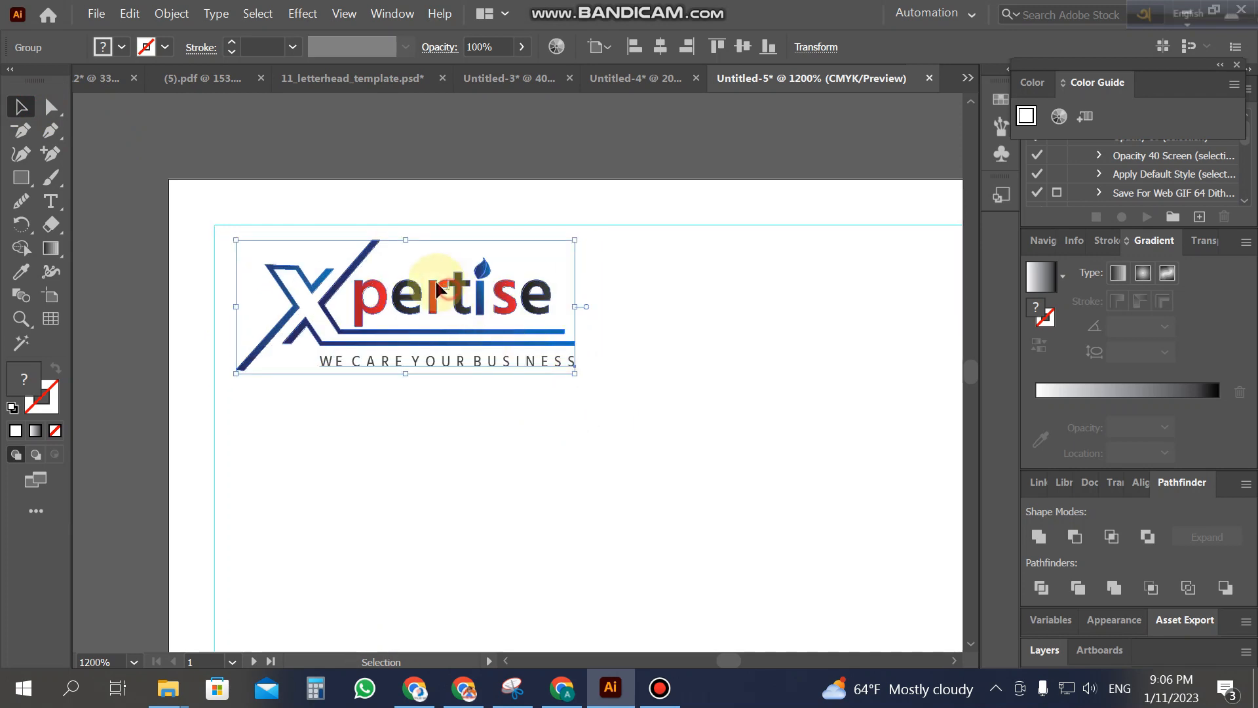
left_click_drag(455, 286, 437, 281)
left_click(138, 318)
Step: Zoom out to check the whole card, then zoom back in on it
key("z")
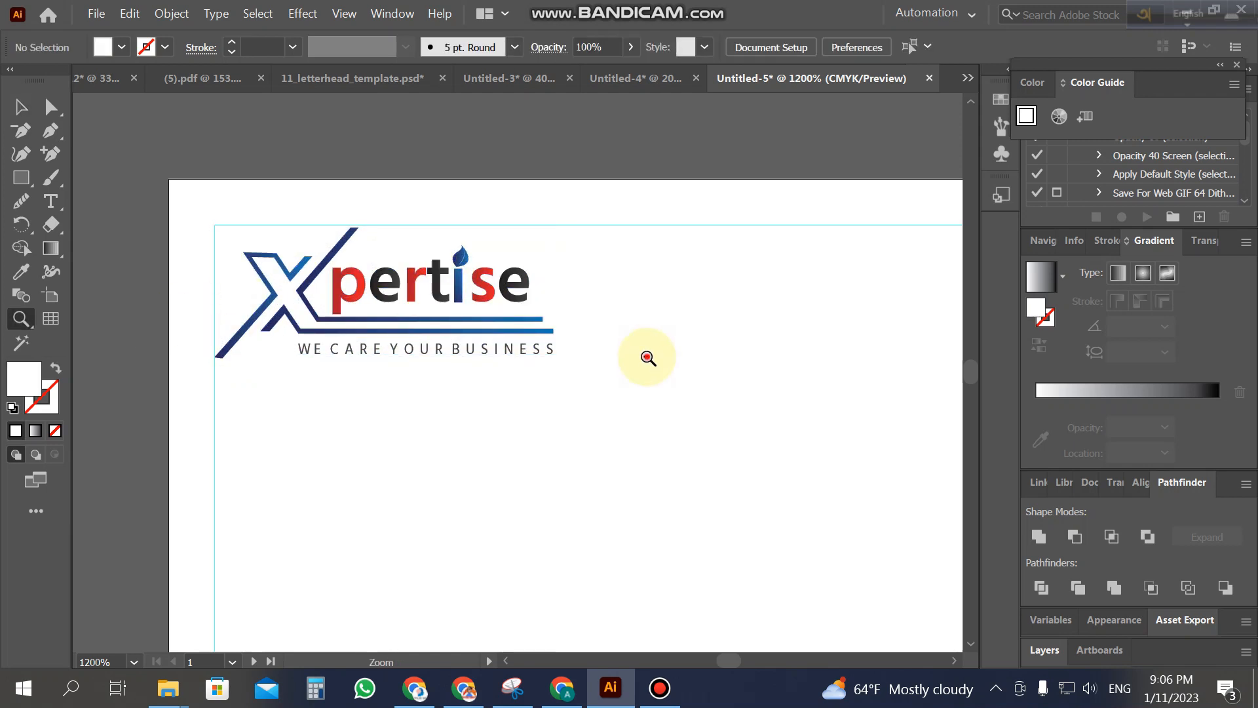
left_click(647, 357, "alt")
left_click(647, 357, "alt")
left_click(647, 357, "alt")
scroll(453, 442, "down", 2)
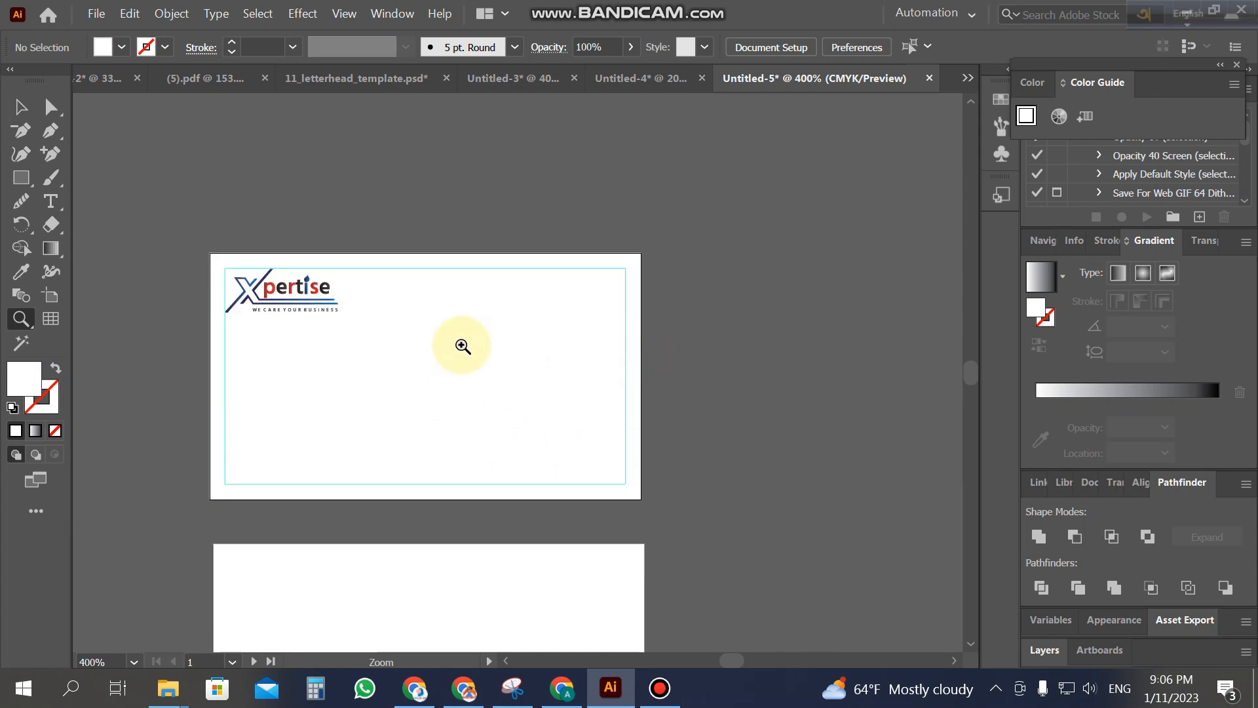
left_click(21, 107)
left_click(379, 177)
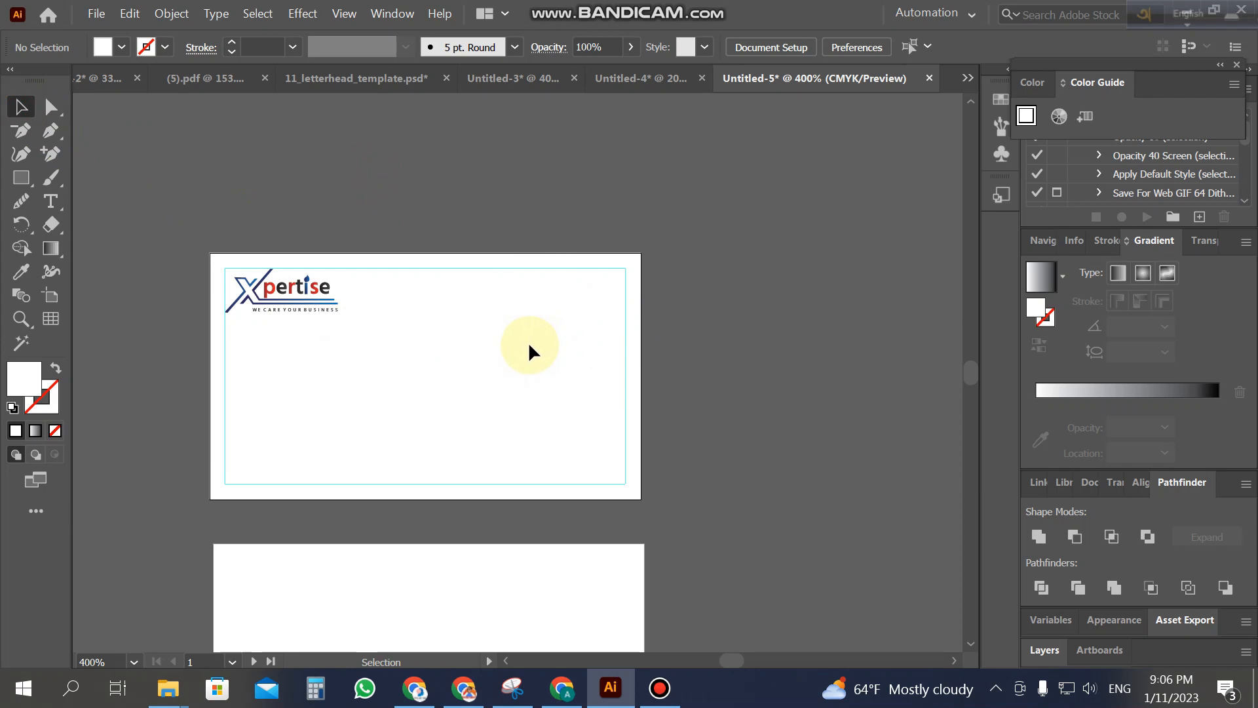
key("z")
left_click(466, 339)
Step: Type the cardholder's name on the card and set it in Hind Siliguri SemiBold
left_click(51, 214)
left_click(379, 448)
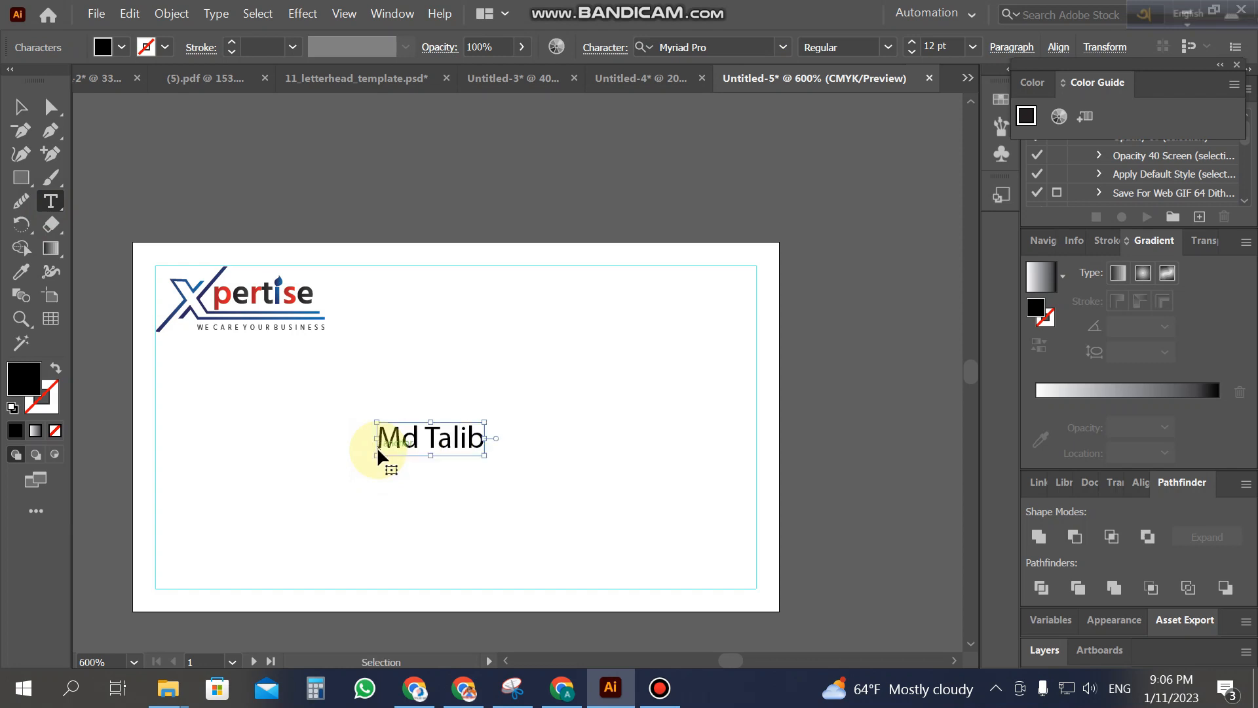
key("ctrl+a")
left_click(741, 44)
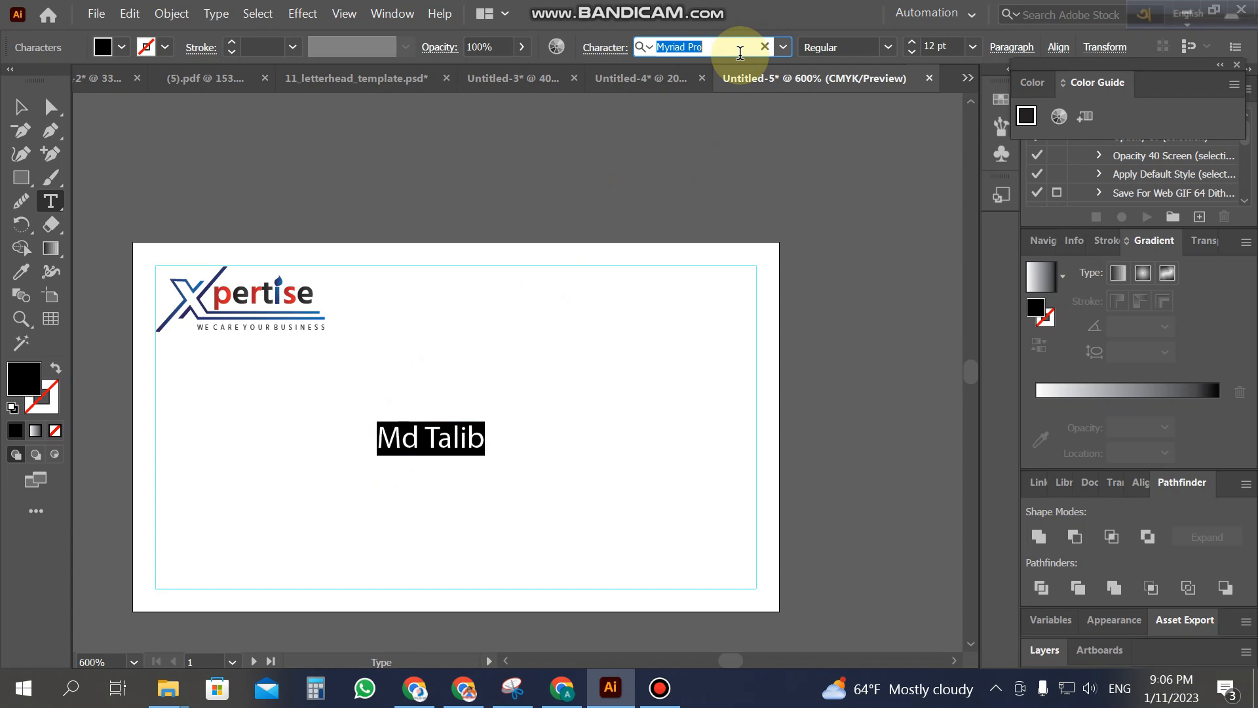
type("hind")
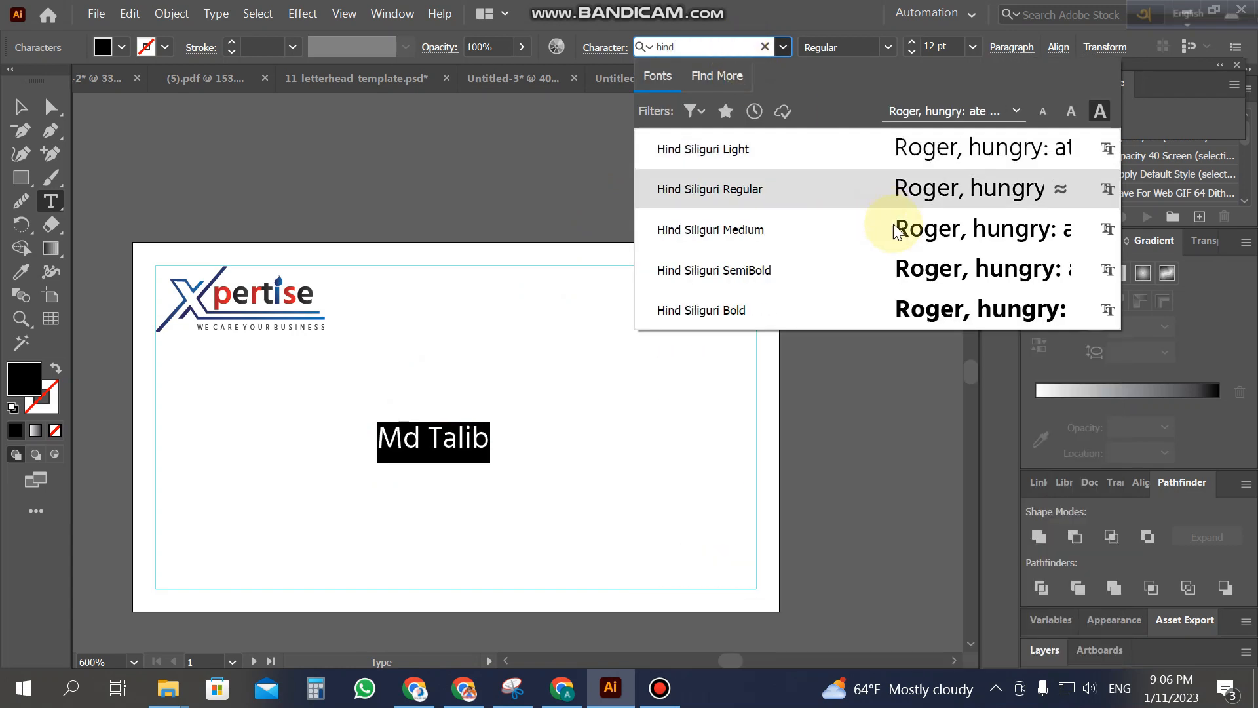
left_click(917, 274)
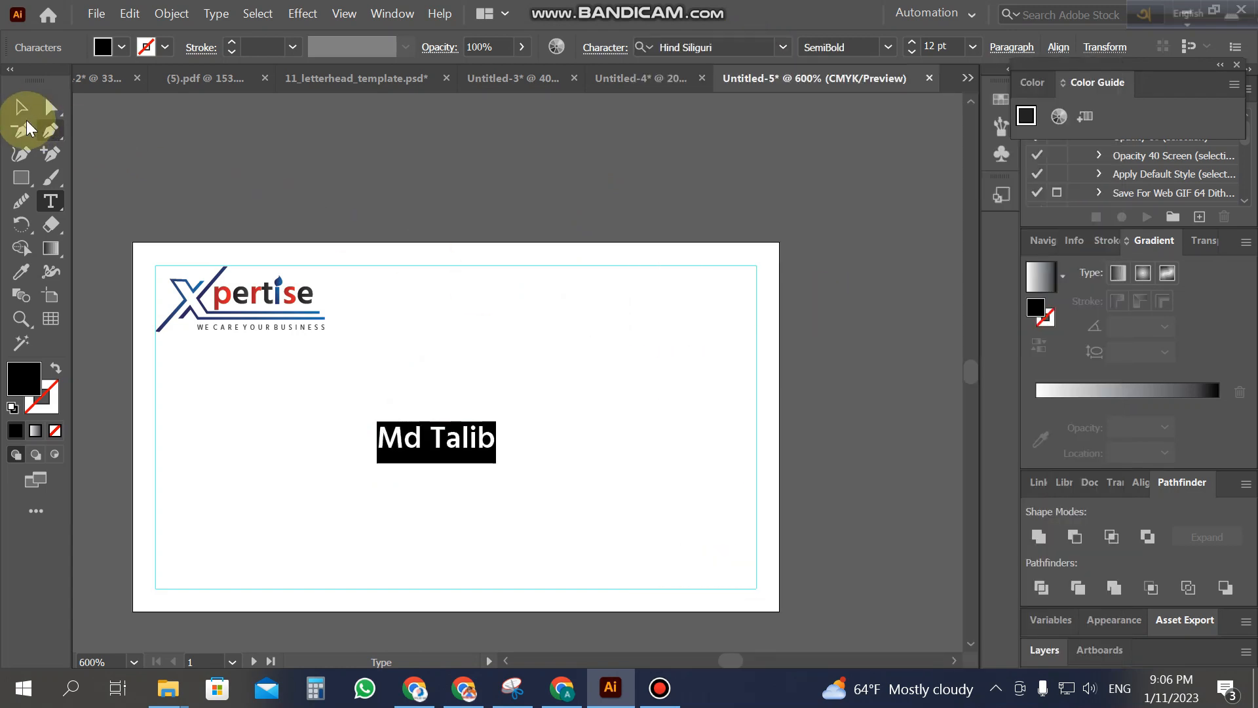
Step: Move the name text to the card's upper right and zoom in on that area
left_click(20, 109)
left_click(455, 195)
left_click_drag(464, 447, 725, 295)
left_click(862, 376)
key("z")
left_click(635, 354)
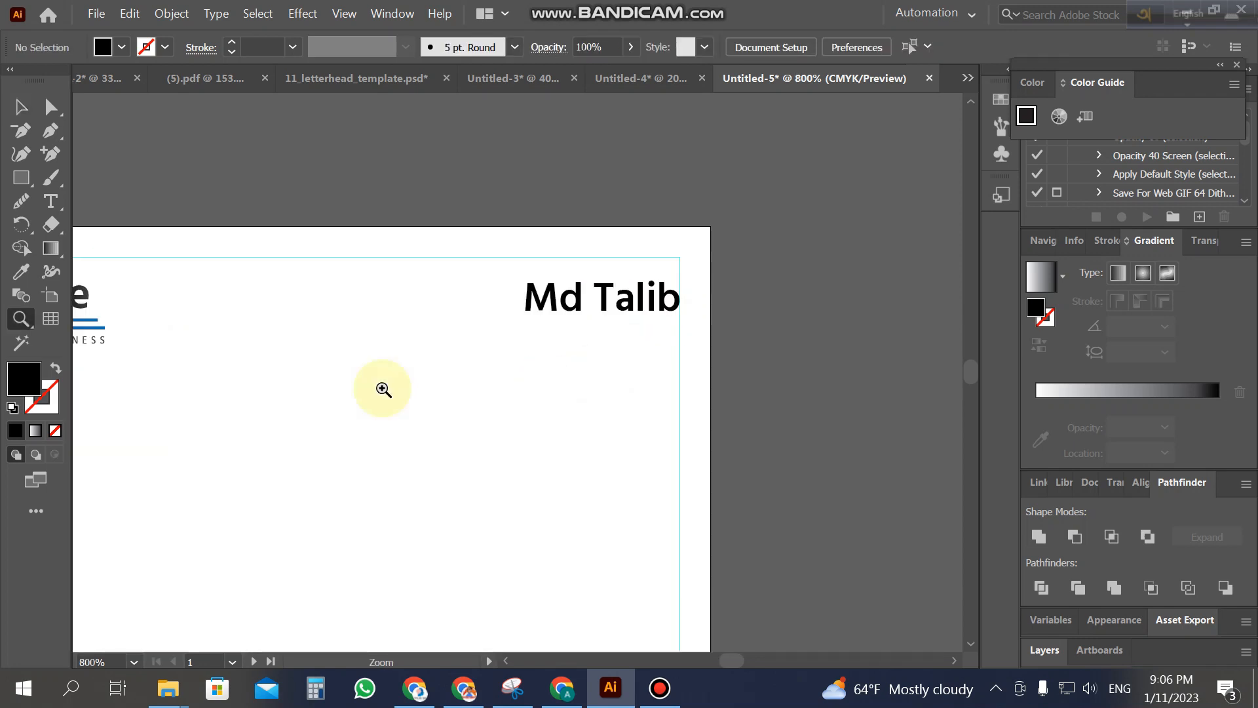
Step: Add a 'Graphic Designer' line in Regular weight at 8 pt and move it under the name
left_click(51, 201)
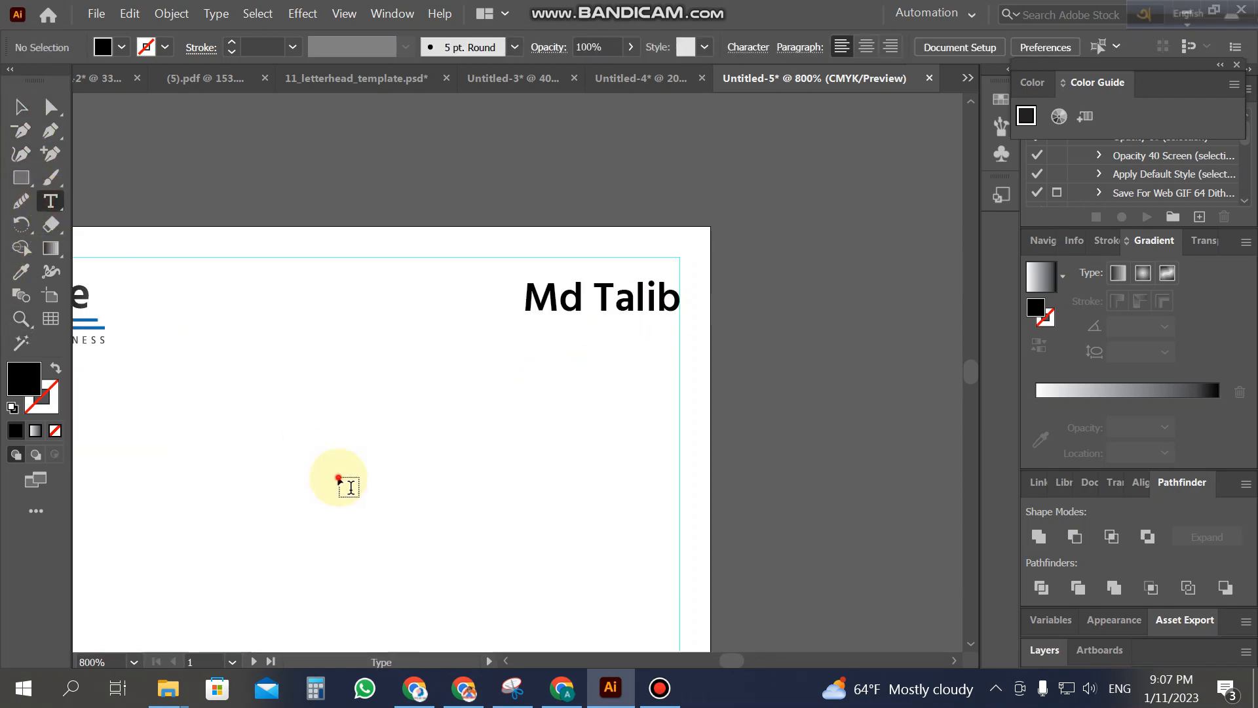
left_click(339, 478)
type("Graphic Designer")
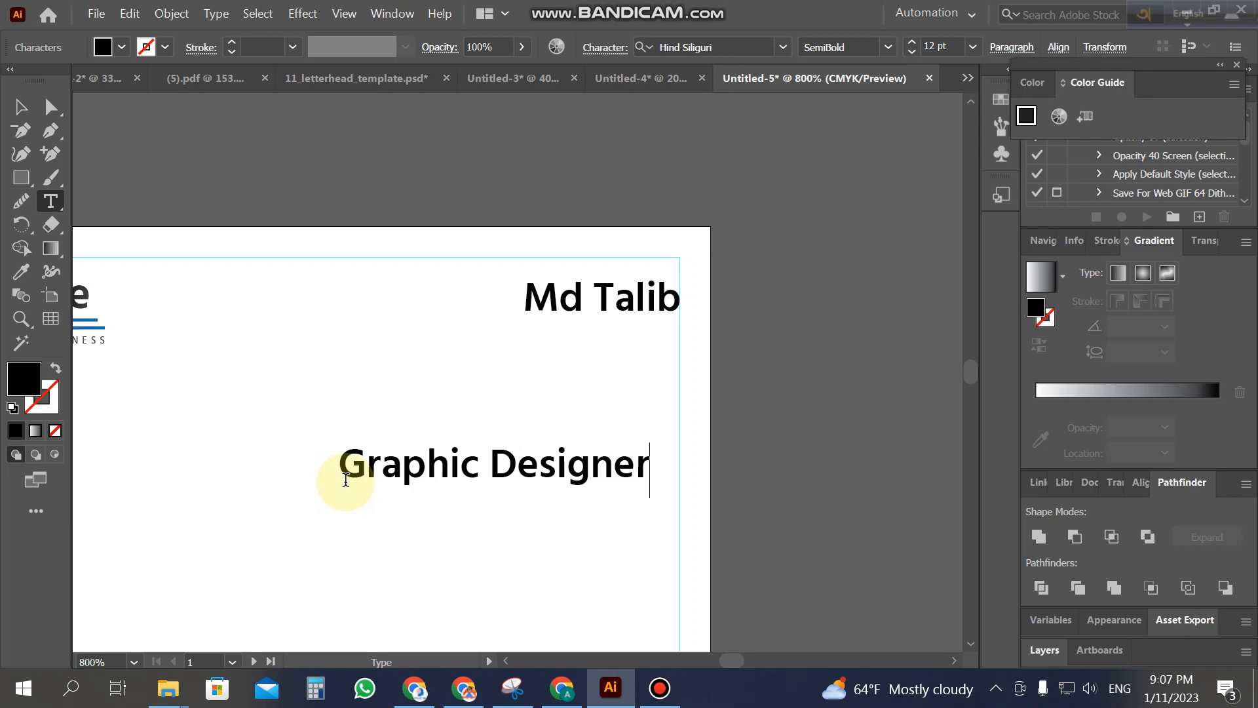
key("ctrl+a")
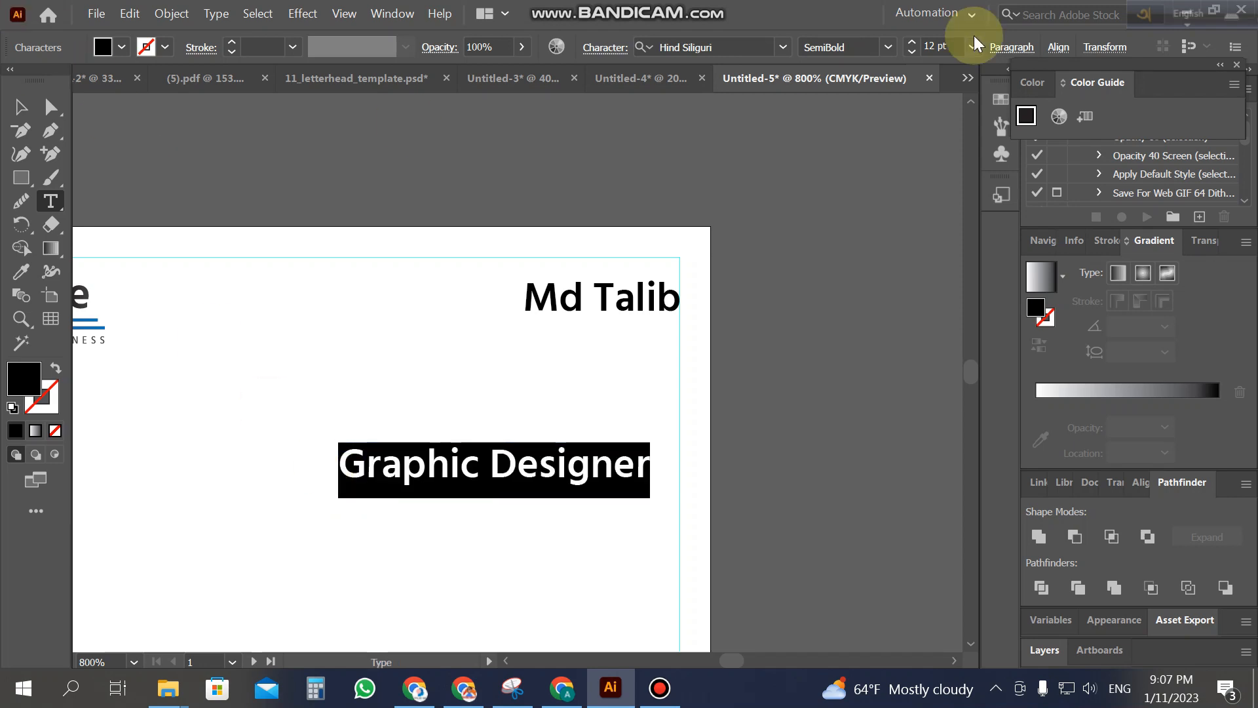
left_click(893, 47)
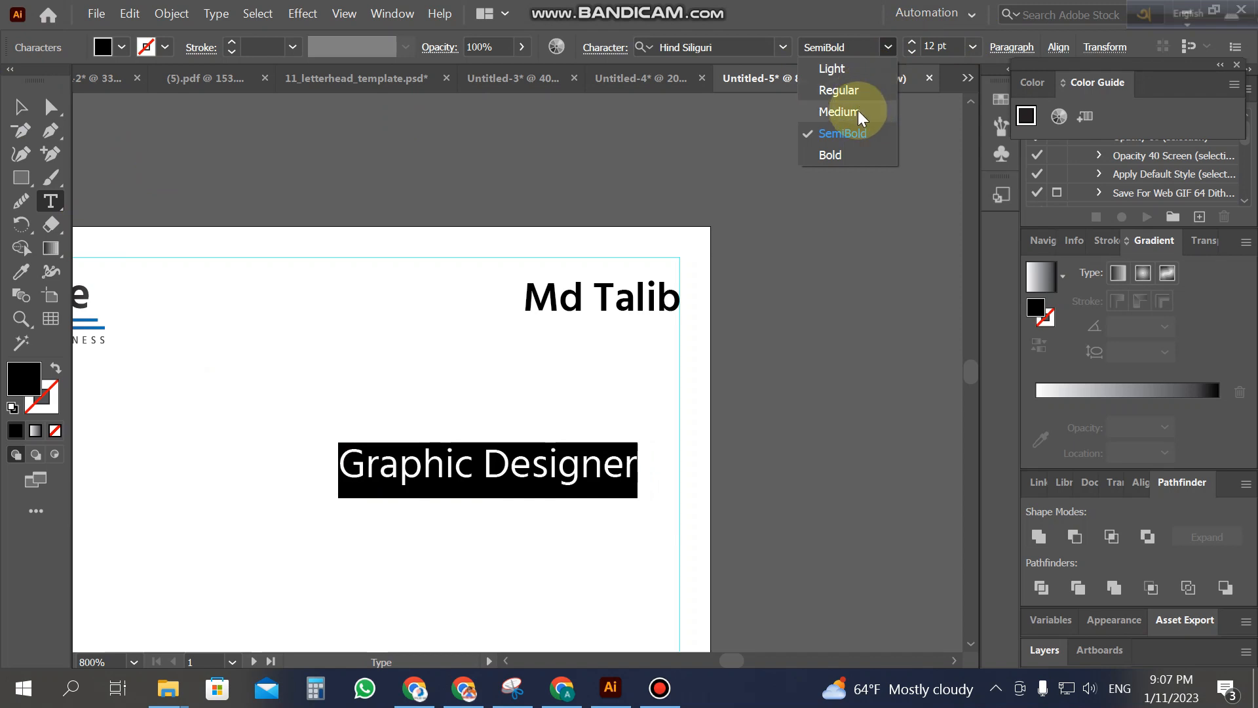
left_click(853, 92)
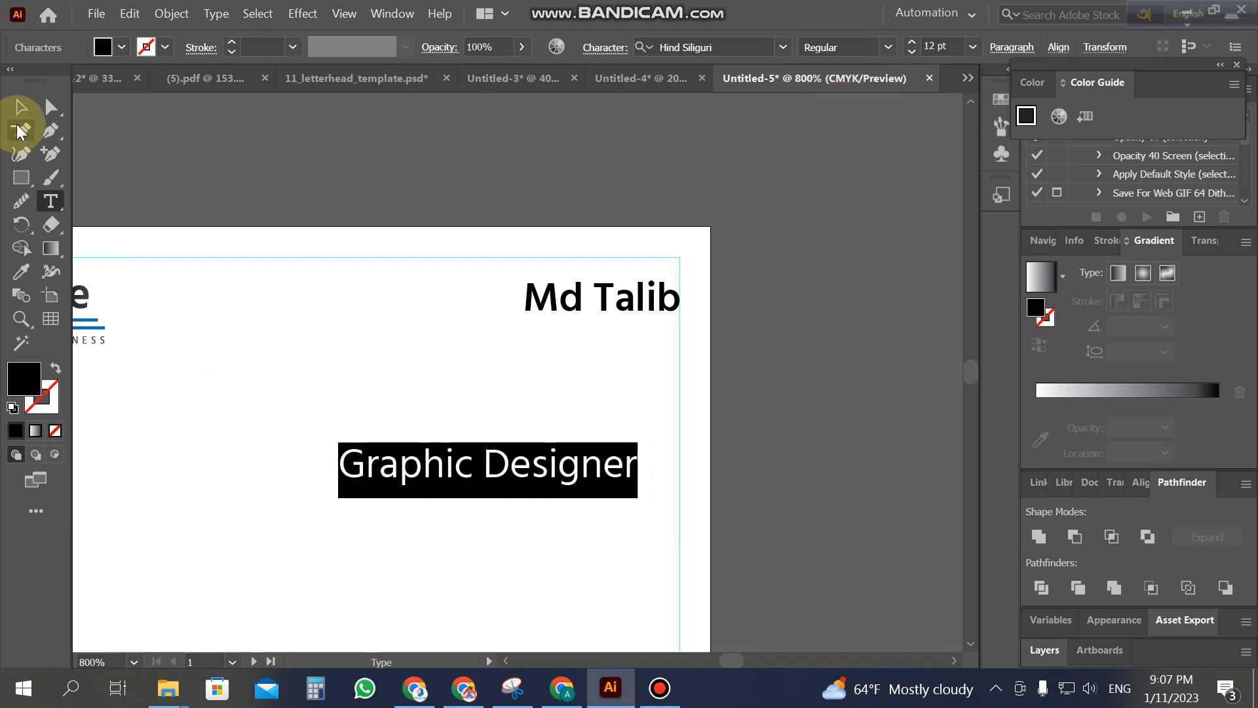
left_click(911, 52)
left_click(911, 52)
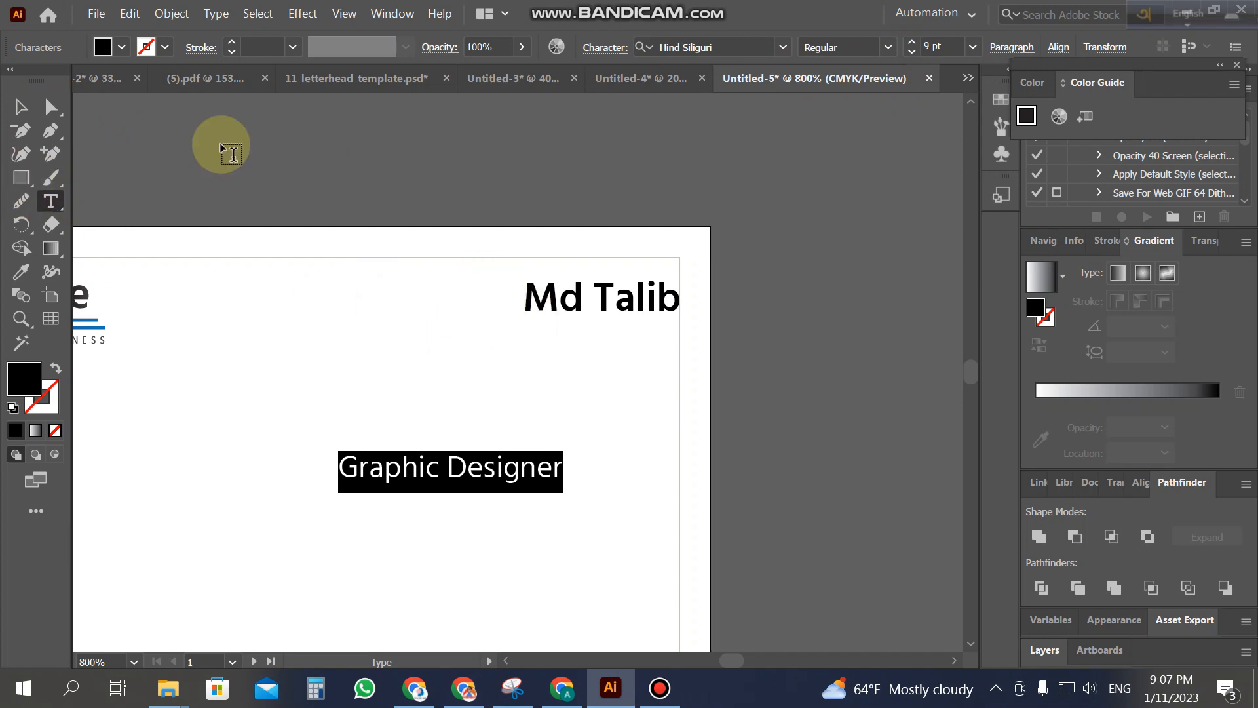
left_click(911, 52)
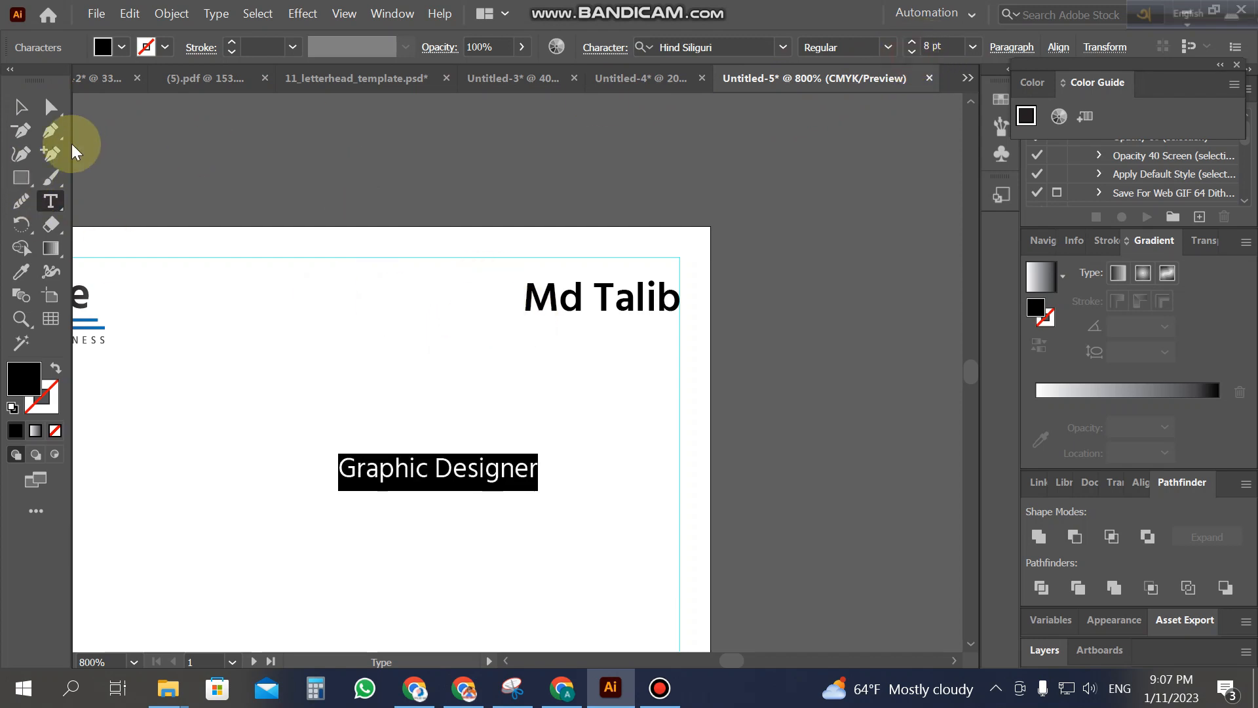
left_click(22, 107)
left_click_drag(413, 479, 556, 332)
Step: Shrink Graphic Designer by one point and nudge it right to align with the name
left_click(51, 201)
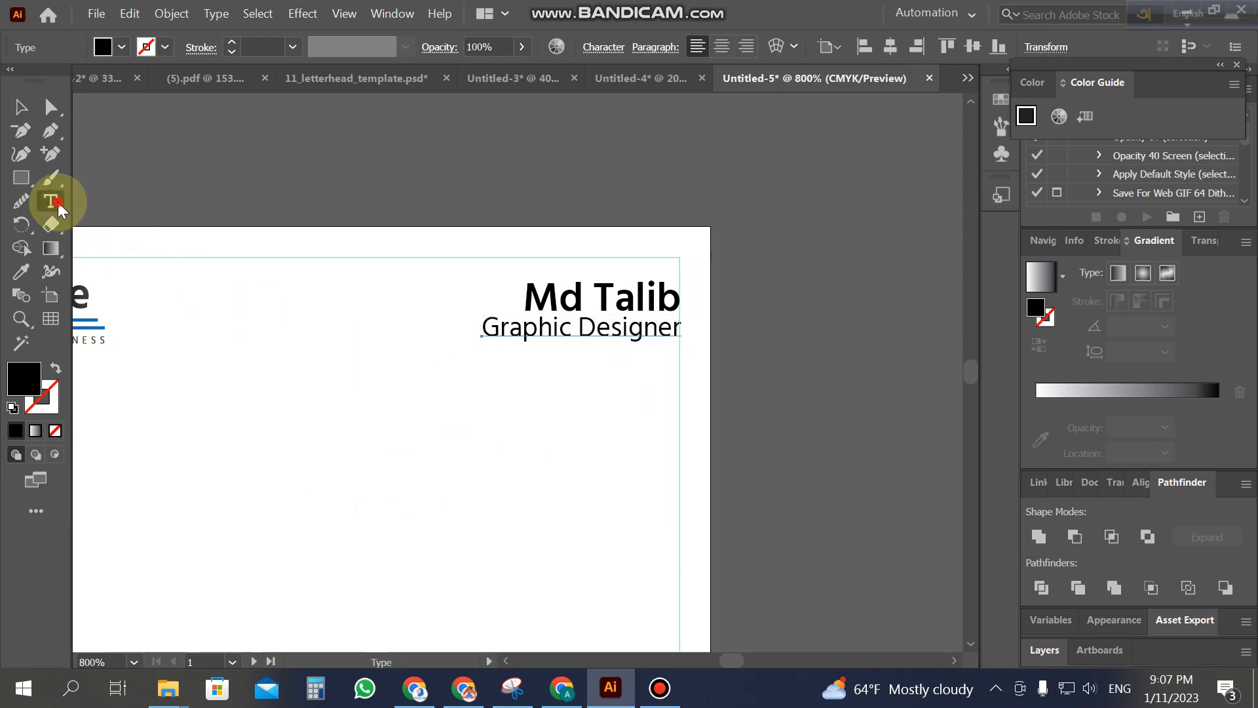
triple_click(632, 332)
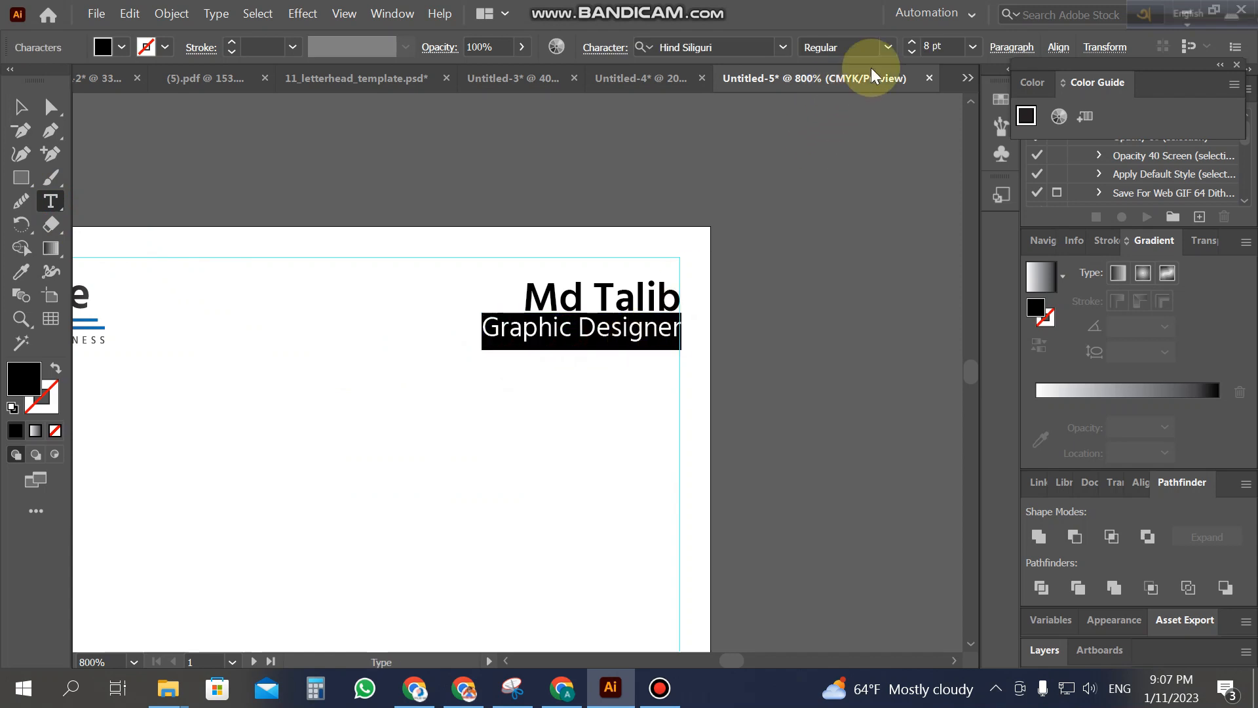
left_click(913, 53)
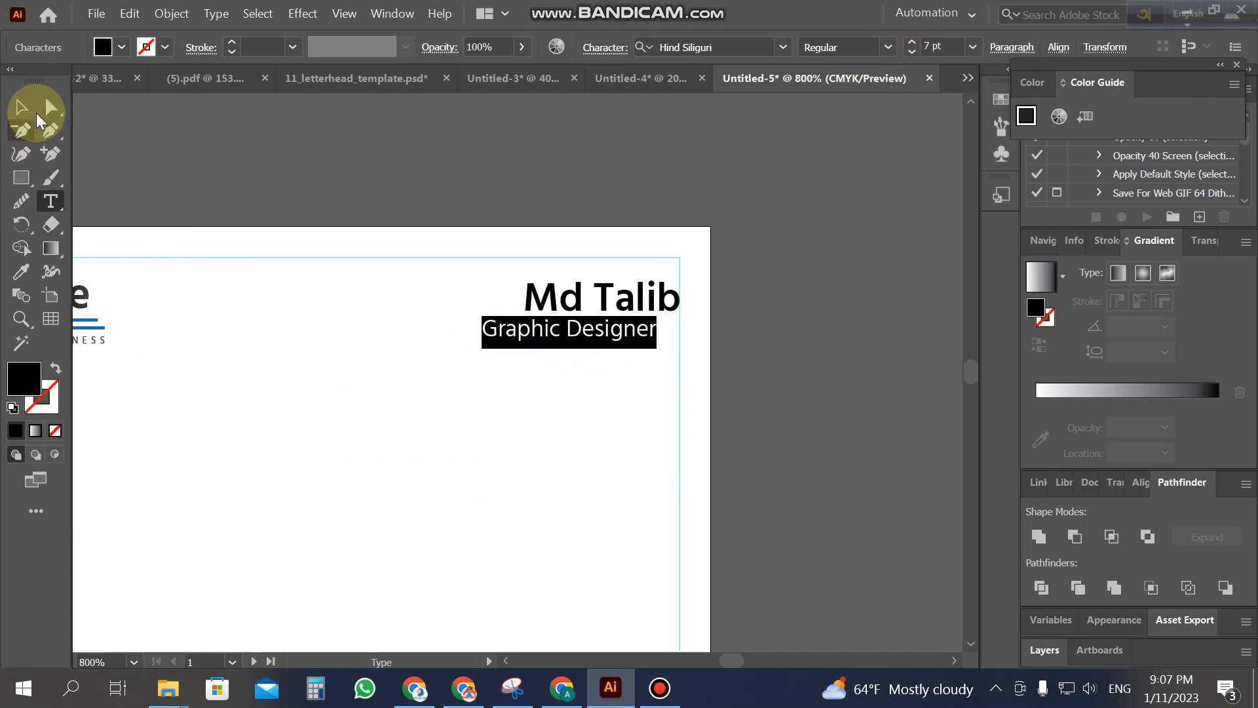
left_click(21, 106)
key("Right")
key("Right")
key("Right")
key("Right")
key("Right")
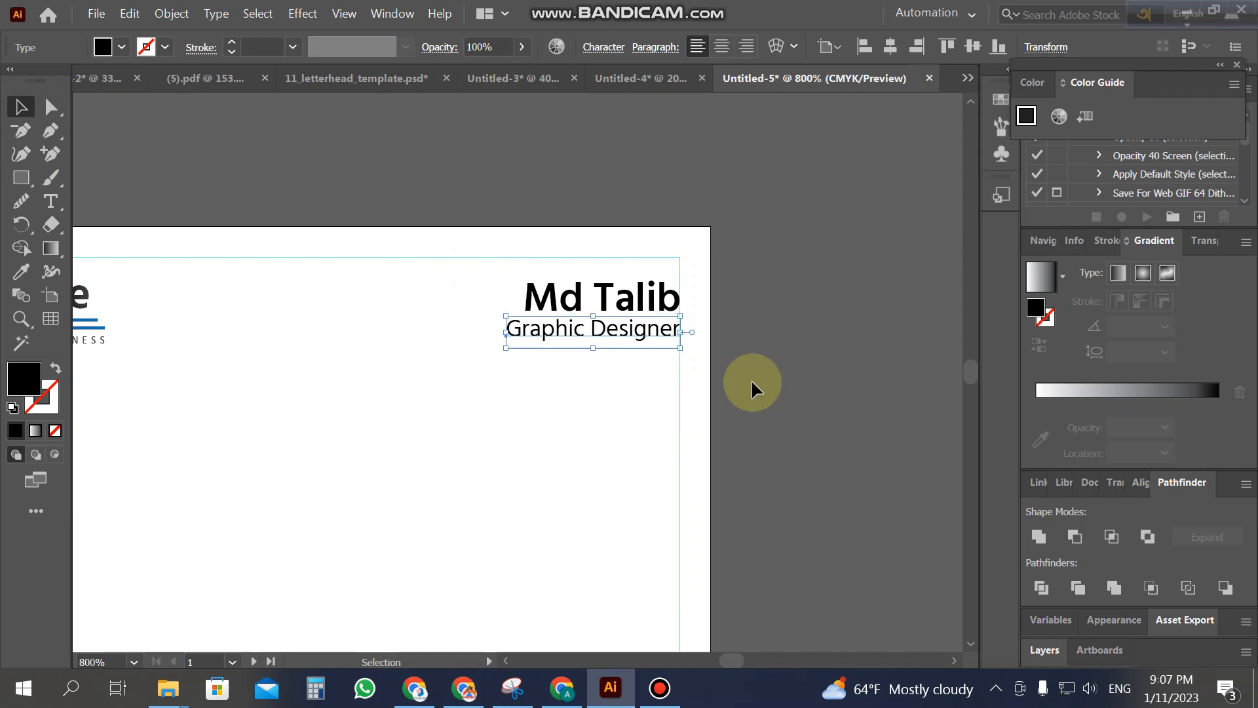
left_click(789, 369)
Step: Try stretching the name wider to match the title, then undo the stretch
left_click(576, 296)
left_click_drag(523, 305, 507, 303)
left_click(825, 383)
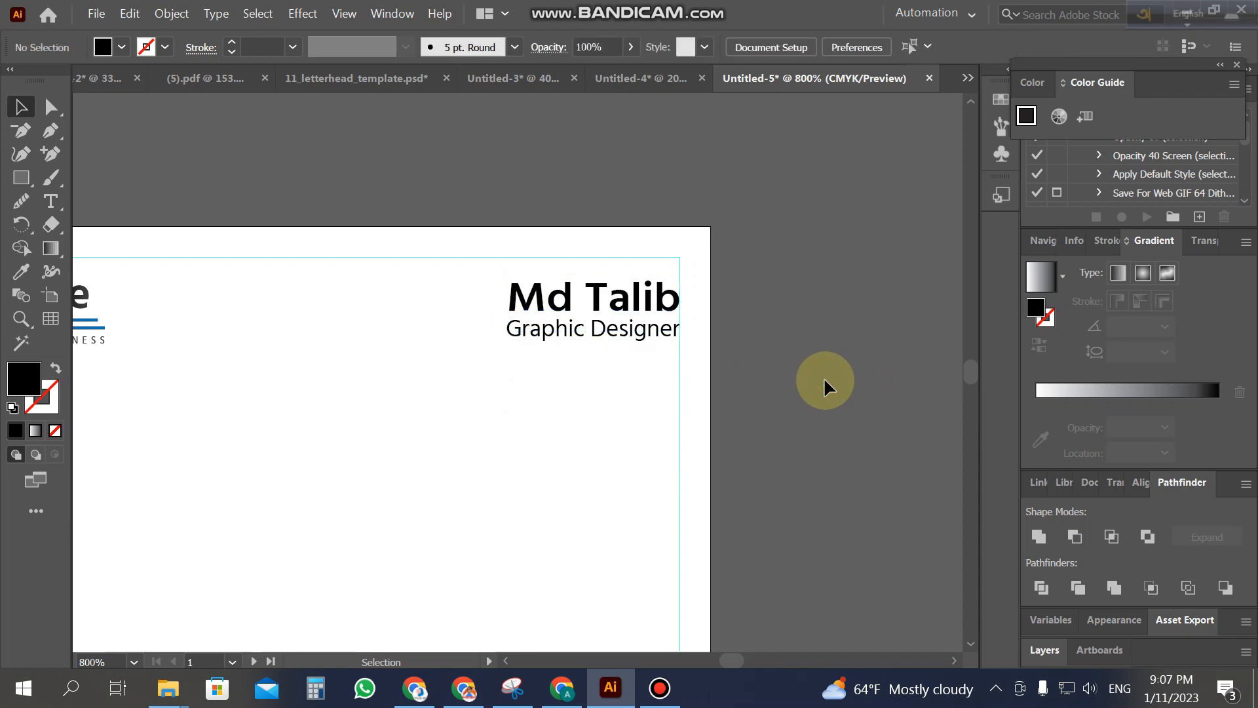
key("ctrl+z")
left_click(822, 380)
key("z")
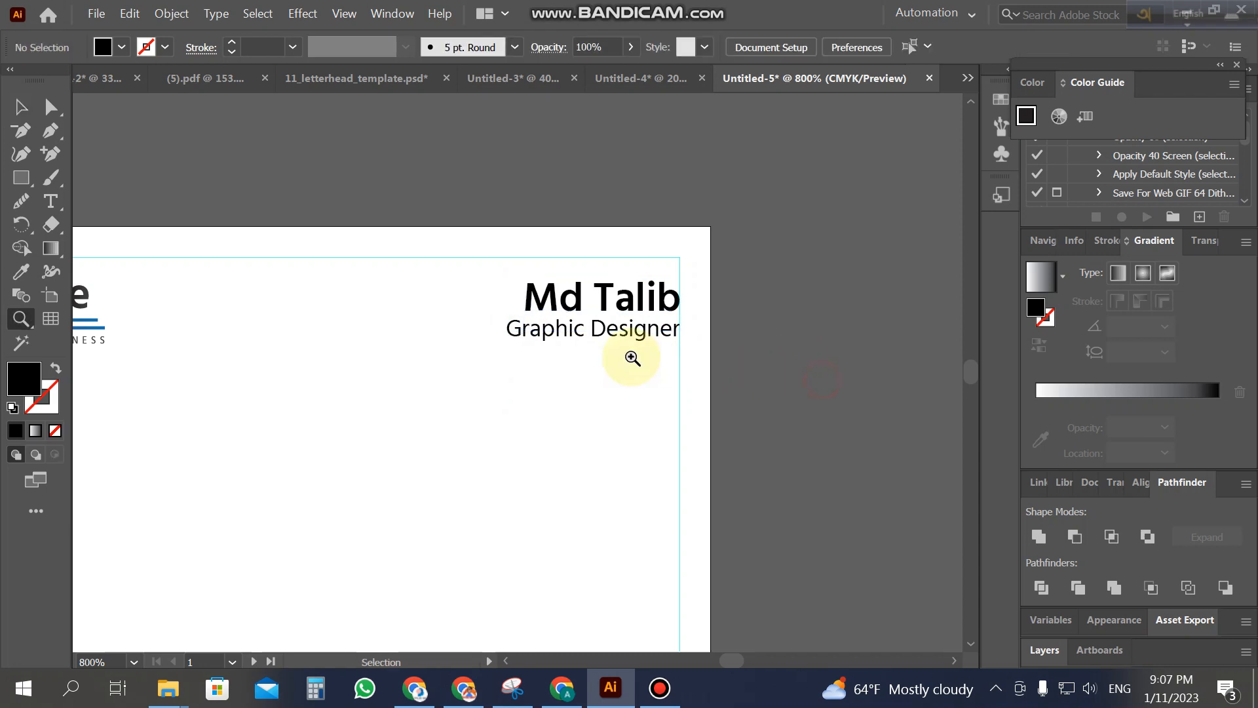
left_click(623, 354)
Step: Make Graphic Designer smaller again and nudge it up and right
left_click(51, 209)
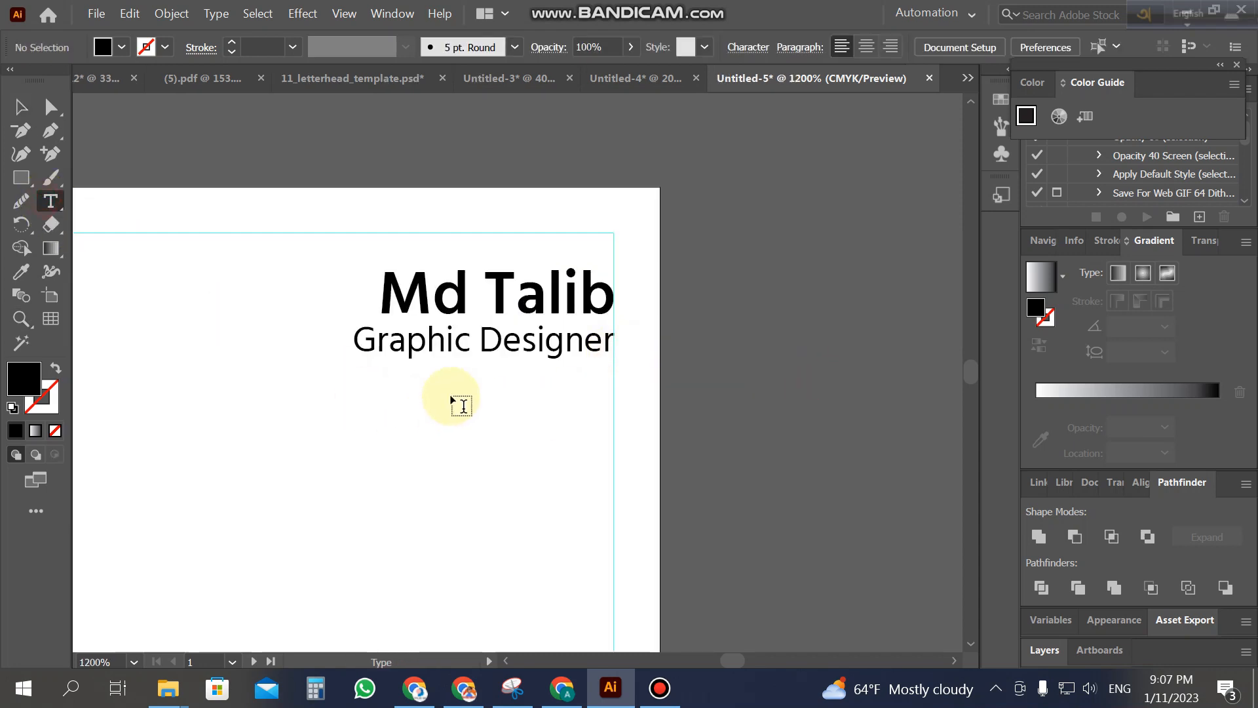
triple_click(541, 347)
left_click(912, 52)
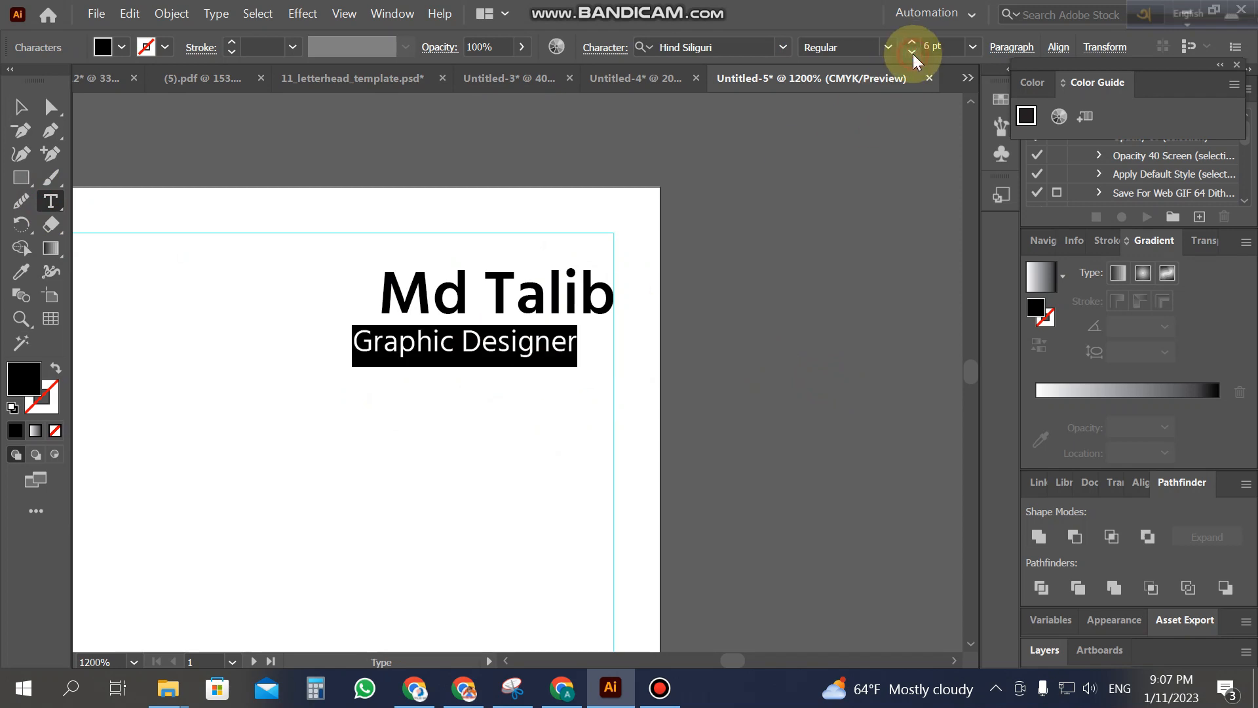
left_click(14, 110)
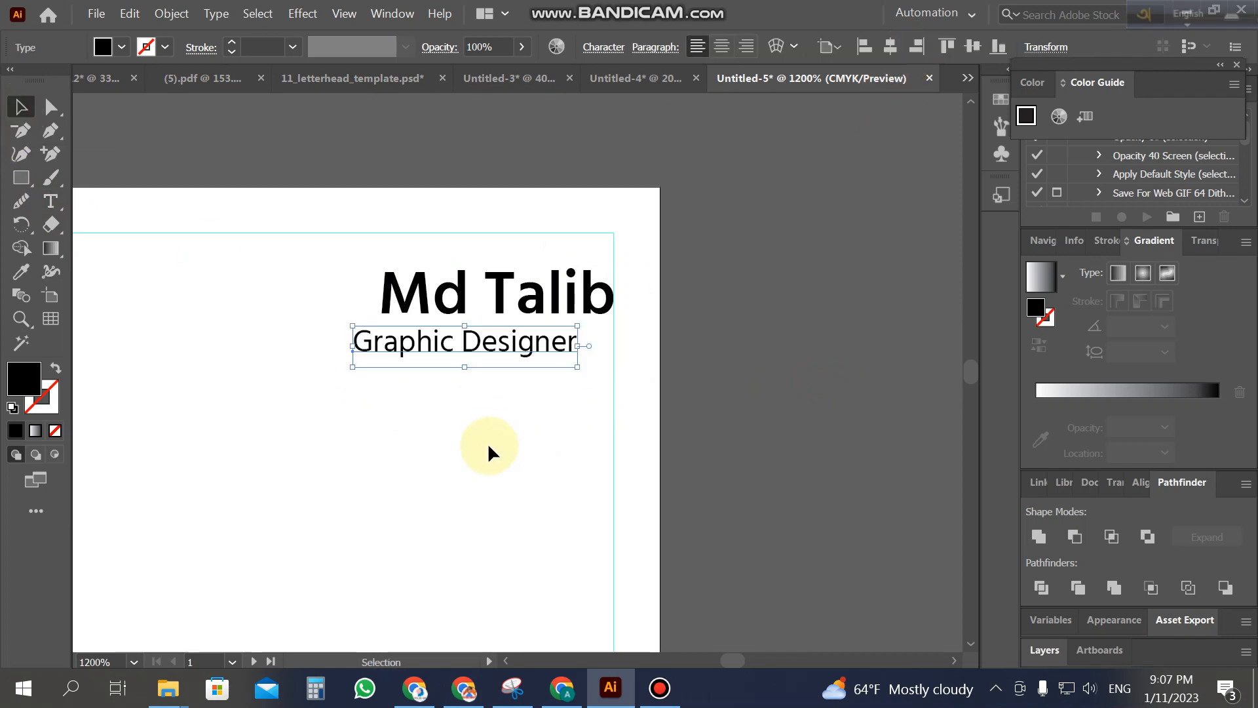
key("Right")
key("Right")
key("Up")
Step: Set the Graphic Designer text size to exactly 6.5 pt
left_click(60, 209)
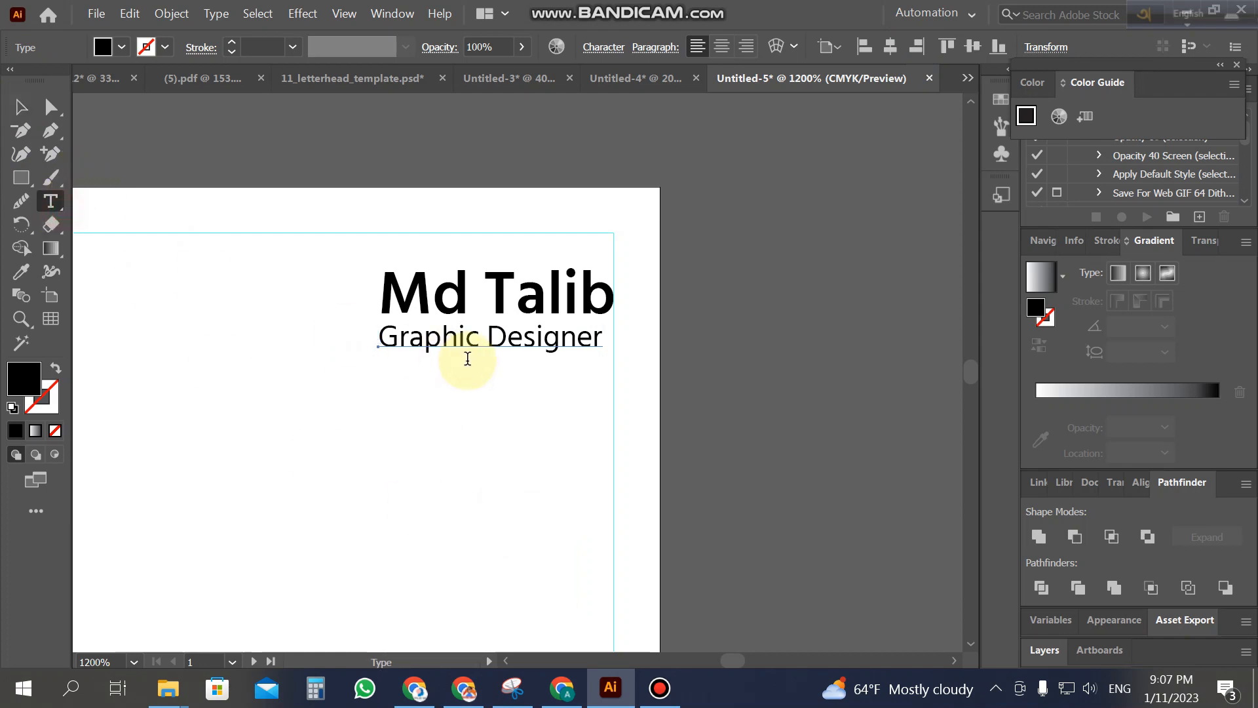
left_click_drag(492, 351, 561, 355)
key("ctrl+a")
left_click(659, 688)
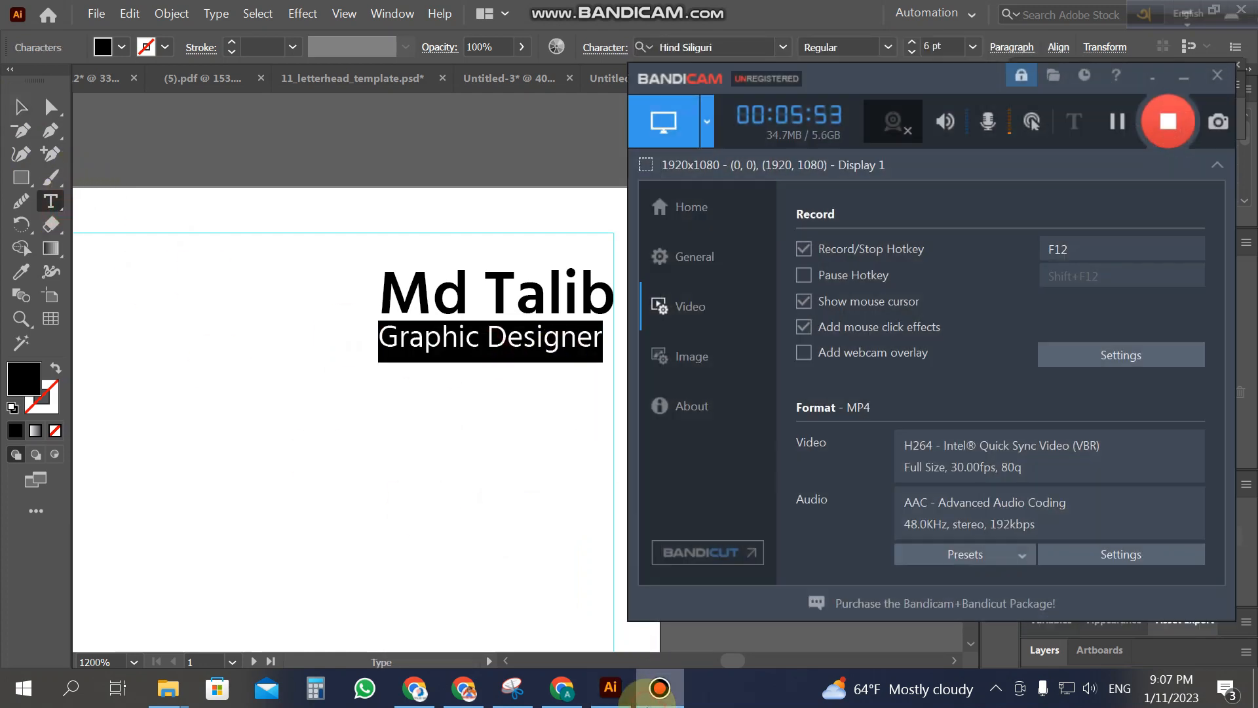
left_click(652, 695)
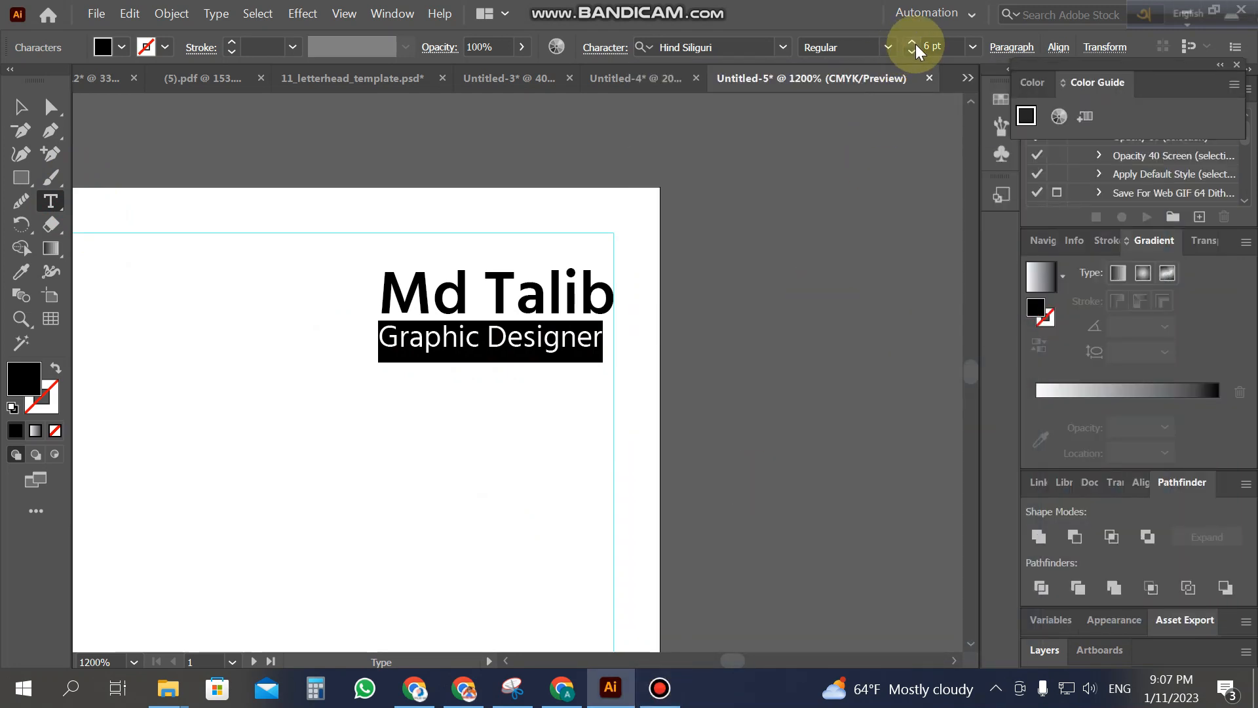
left_click(911, 42)
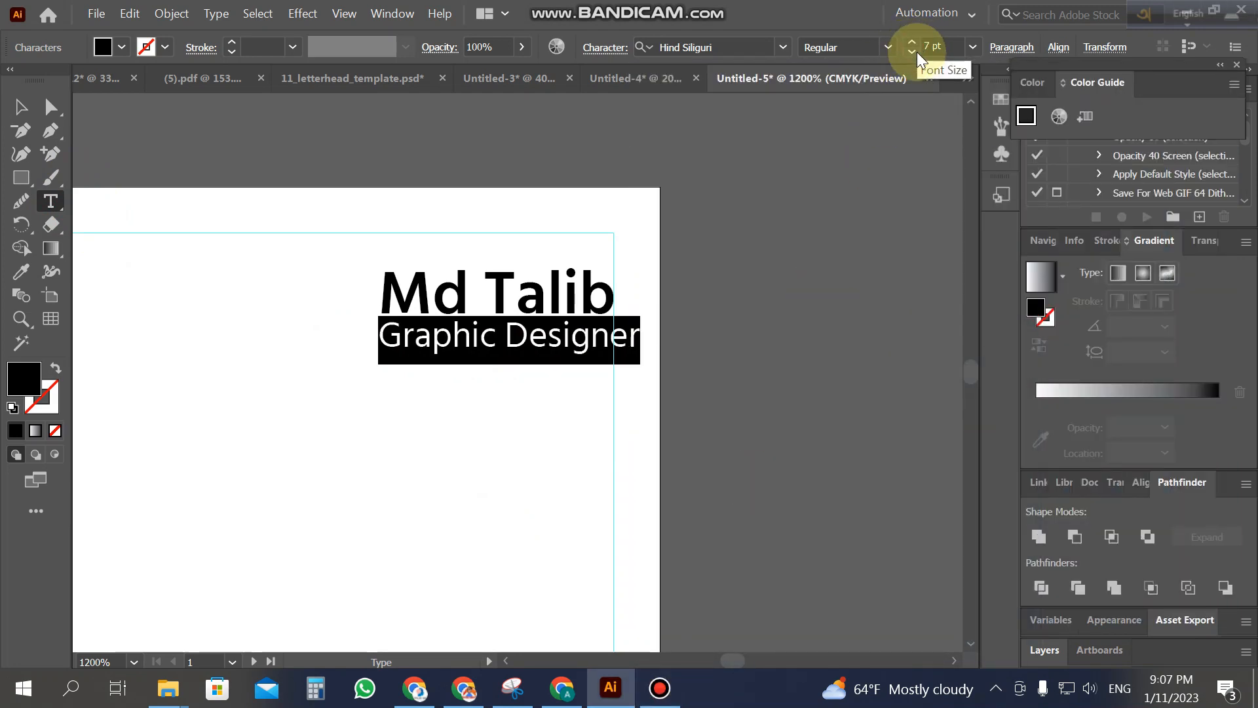
left_click(912, 51)
left_click(931, 45)
key("BackSpace")
type(".5")
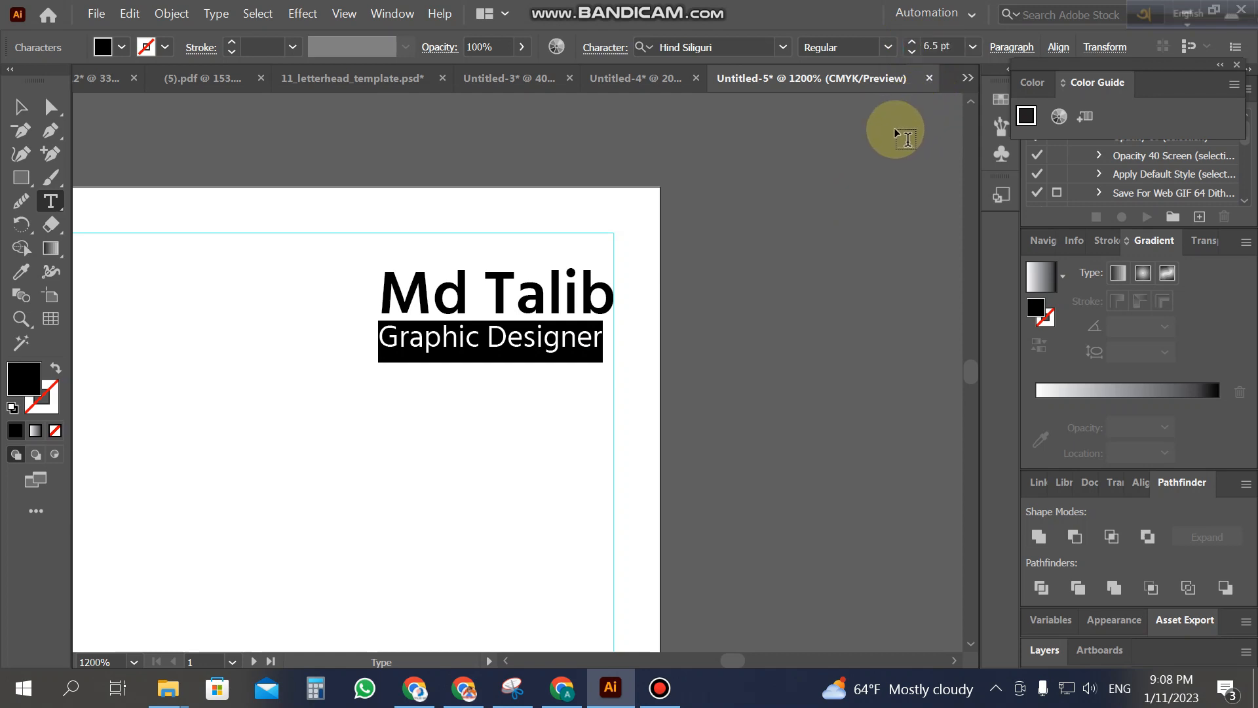
key("Return")
Step: Fine-tune the title's horizontal position and compare it against the finished reference card
left_click(25, 111)
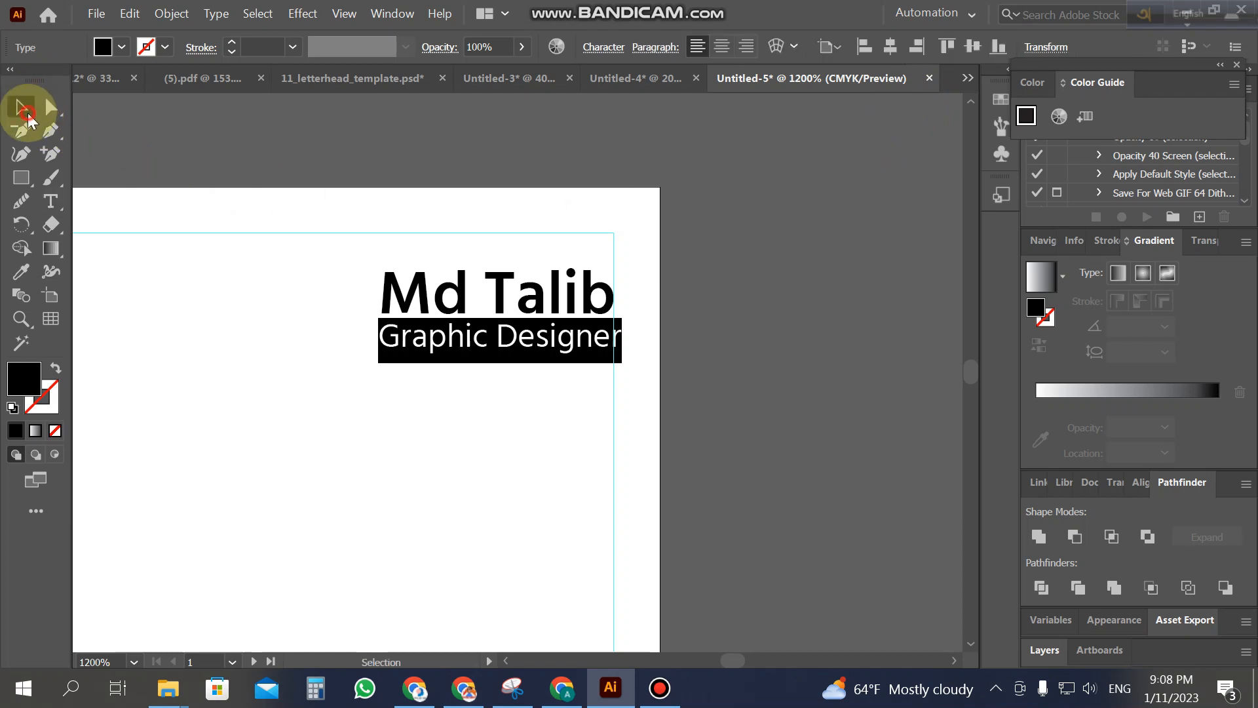
key("Left")
key("Left")
left_click_drag(365, 335, 377, 336)
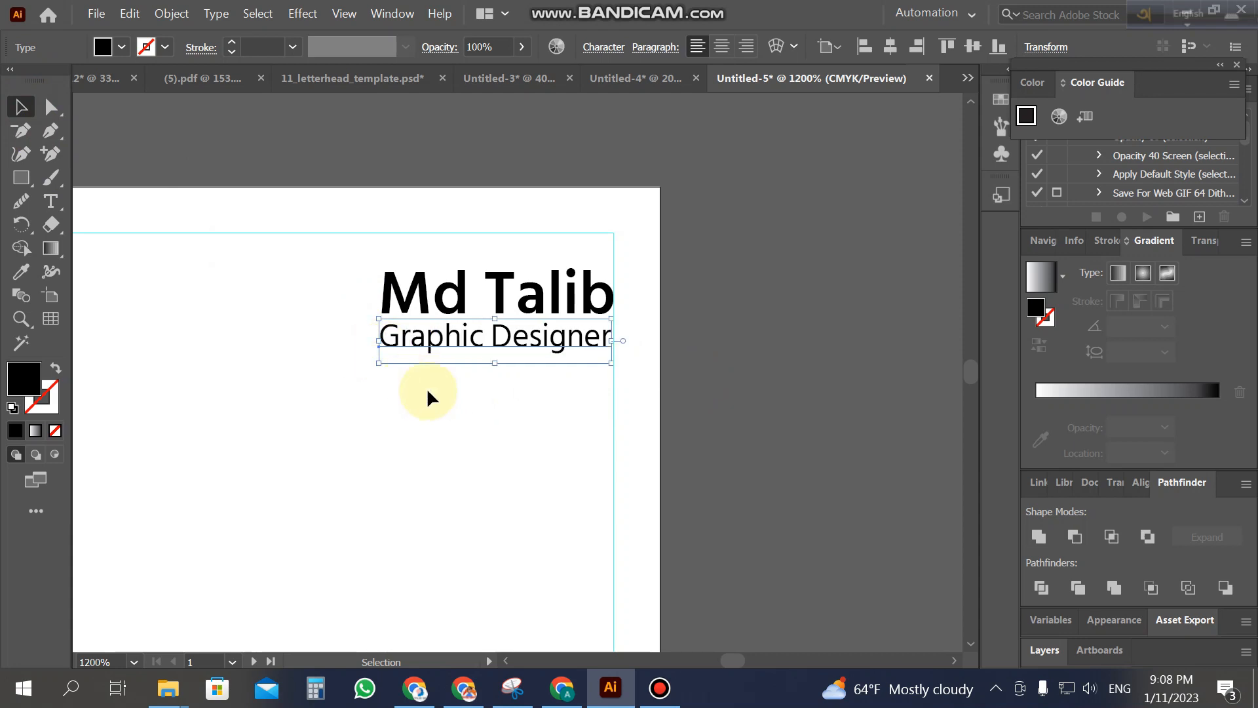
left_click(459, 407)
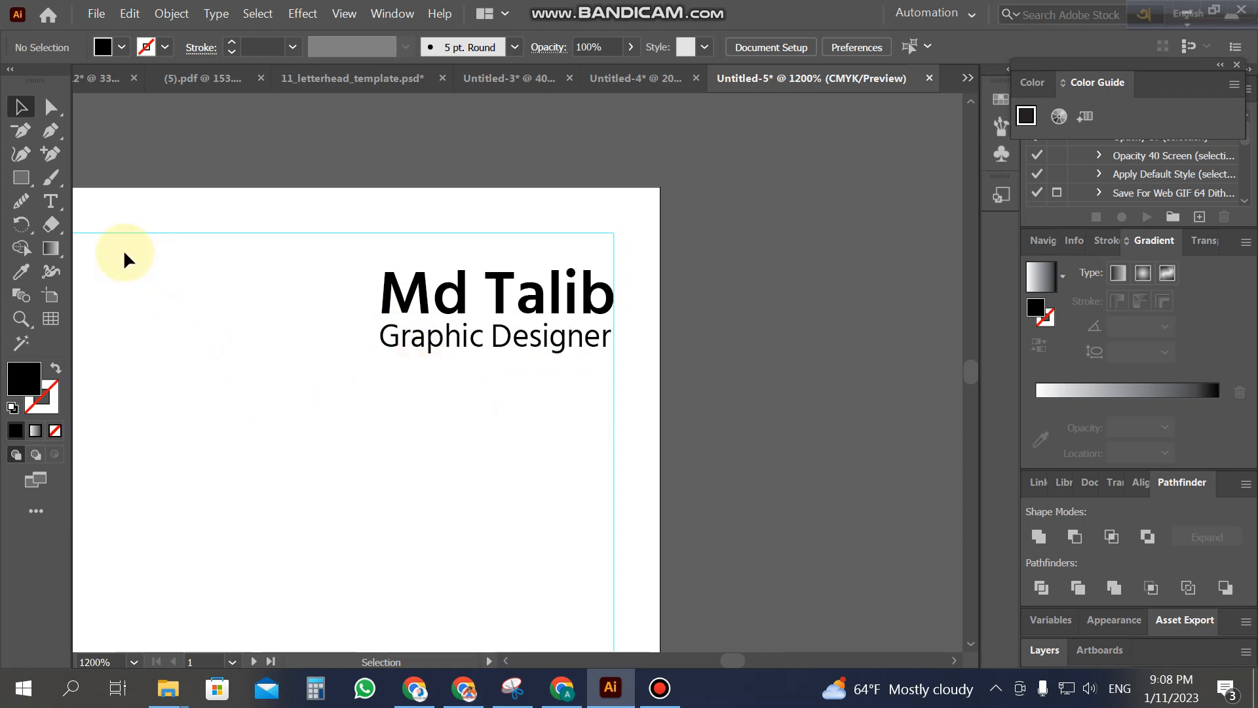
left_click(494, 80)
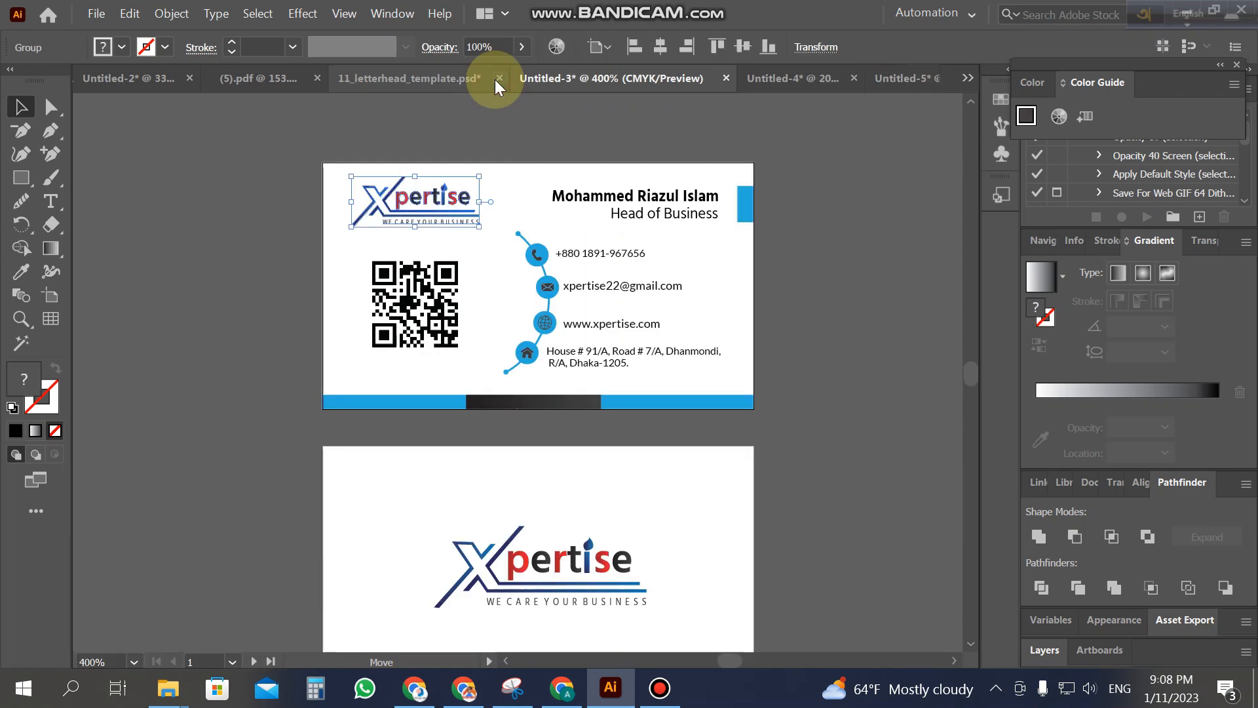
left_click(763, 78)
left_click(905, 76)
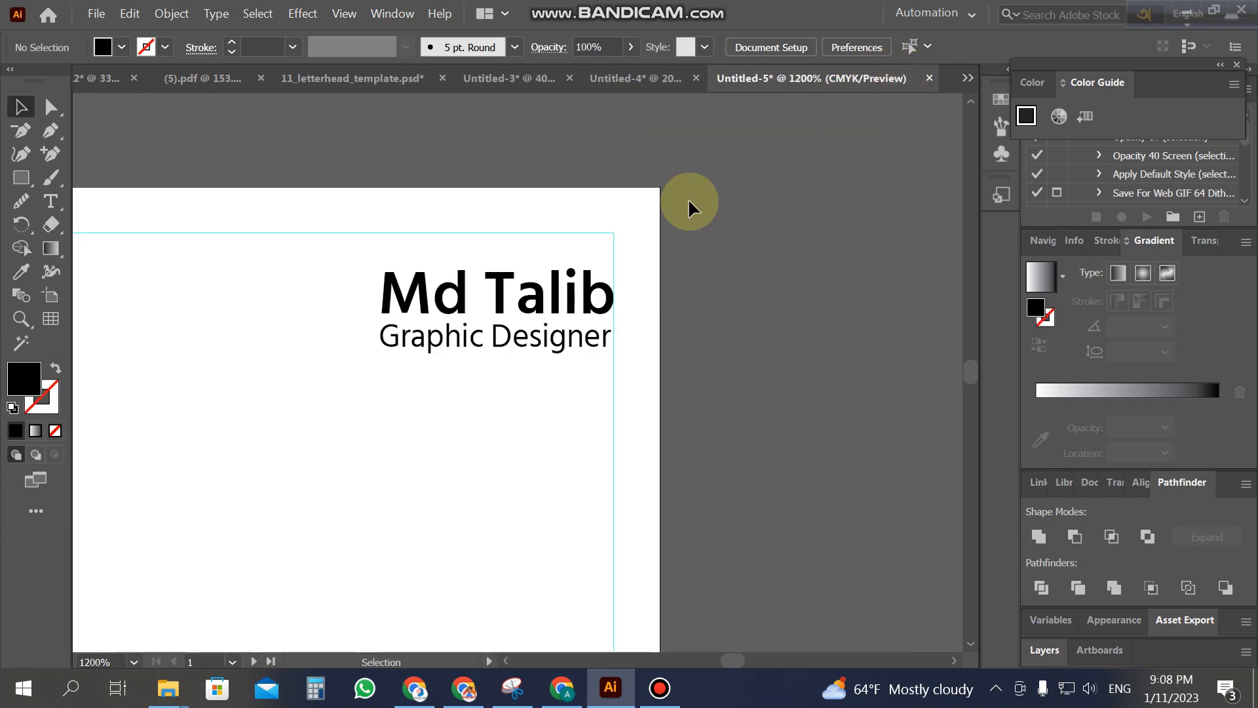
Step: Change the name heading's font to Helvetica, keeping the Regular style
left_click(52, 205)
left_click_drag(424, 295, 501, 307)
key("ctrl+a")
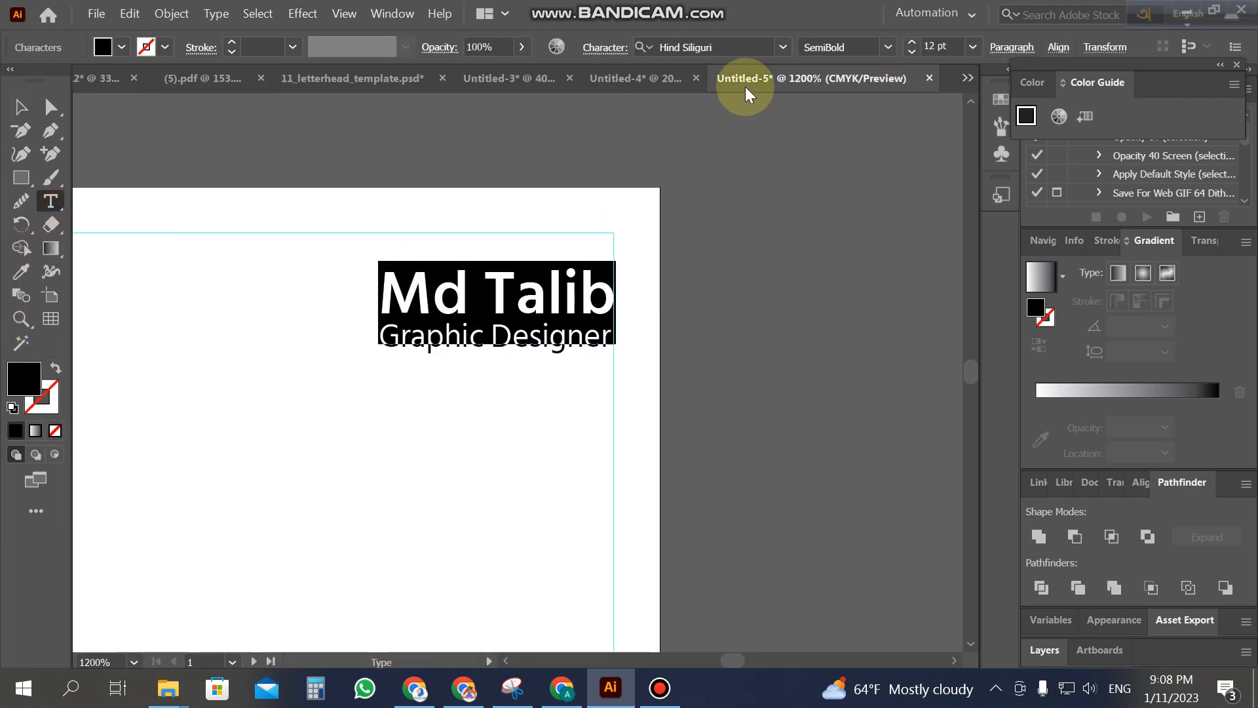
left_click(751, 41)
key("Up")
key("Up")
key("Up")
key("Up")
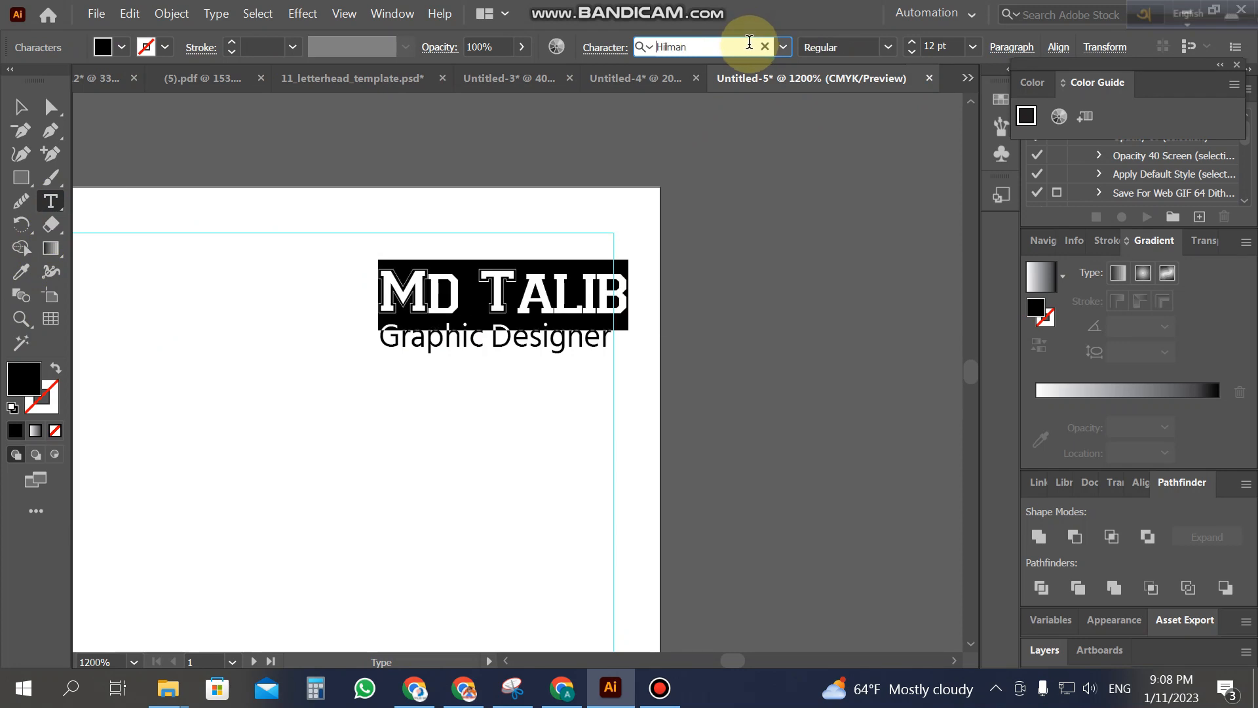
key("Up")
key("Up")
key("Up")
key("Up")
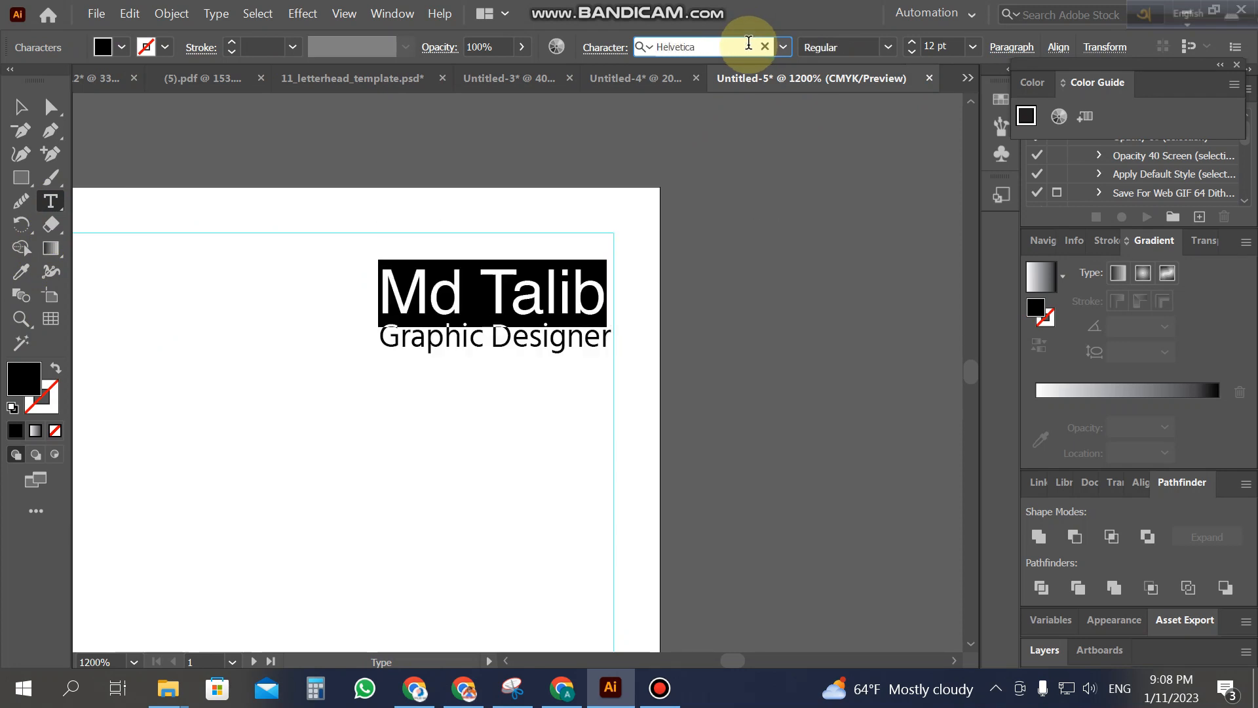
key("Down")
key("Up")
left_click(884, 49)
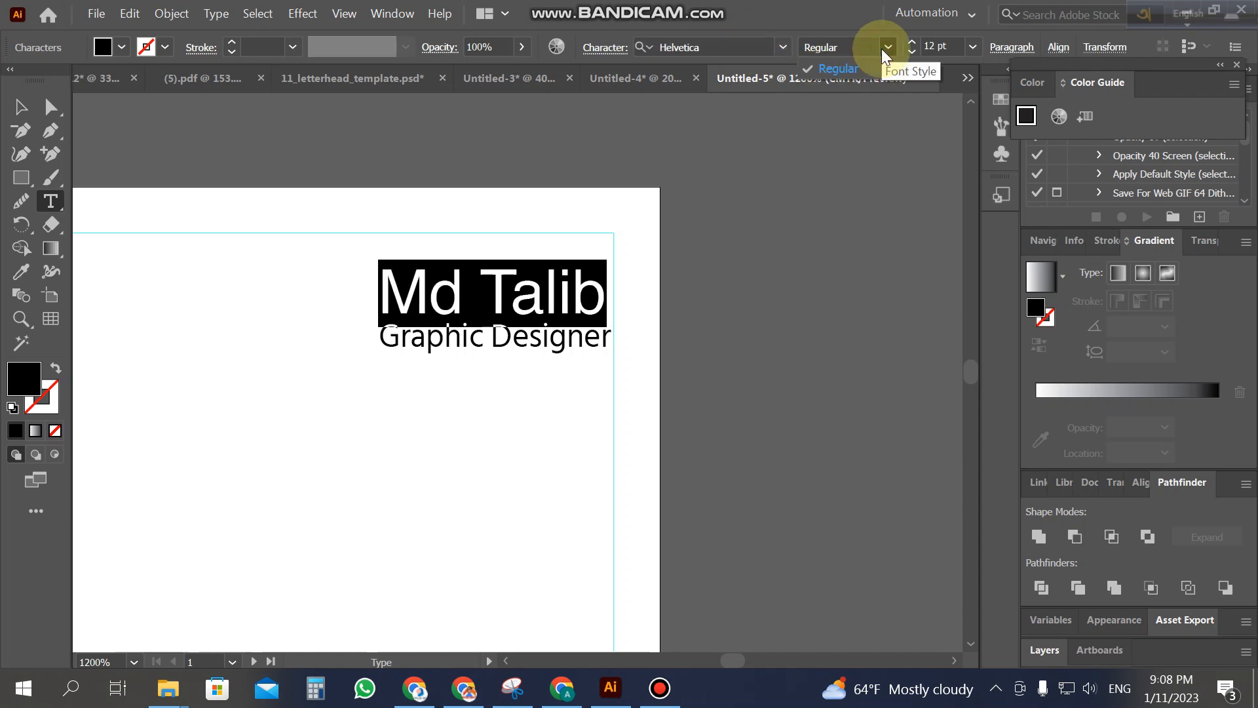
left_click(22, 108)
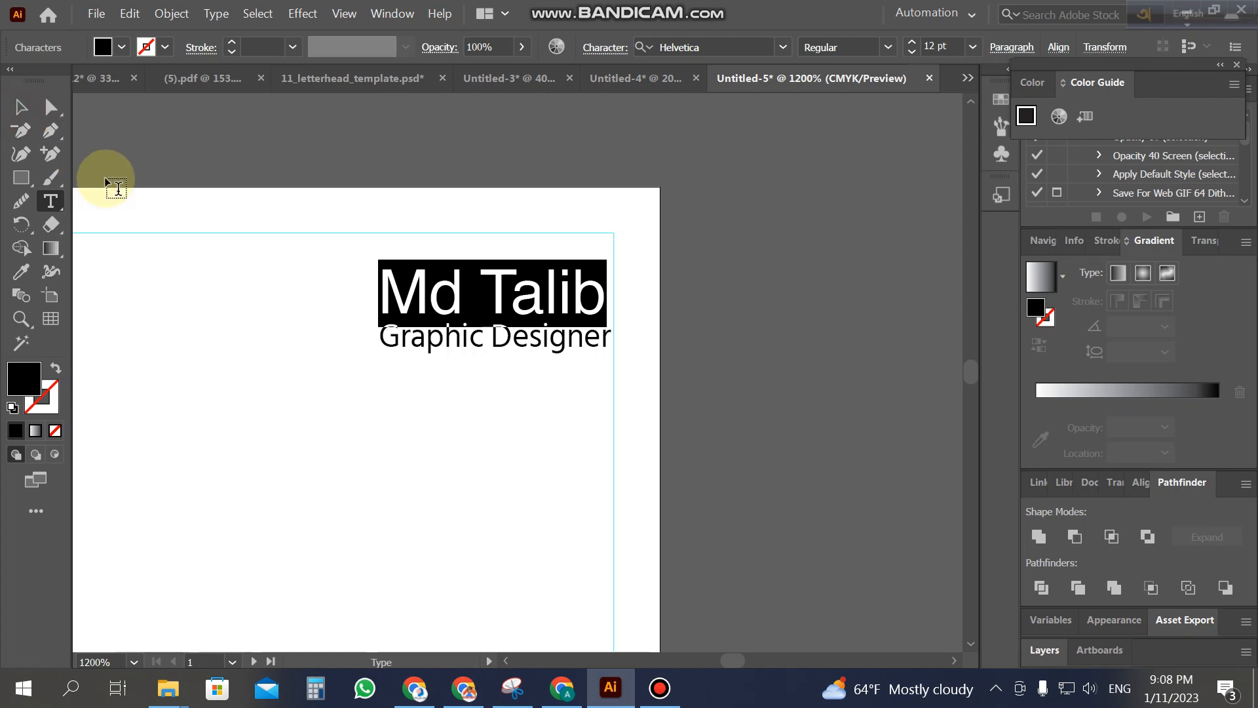
Step: Try resizing the heading's text frame, then zoom out to review the whole card
left_click(22, 108)
left_click_drag(606, 293, 619, 294)
left_click(683, 337)
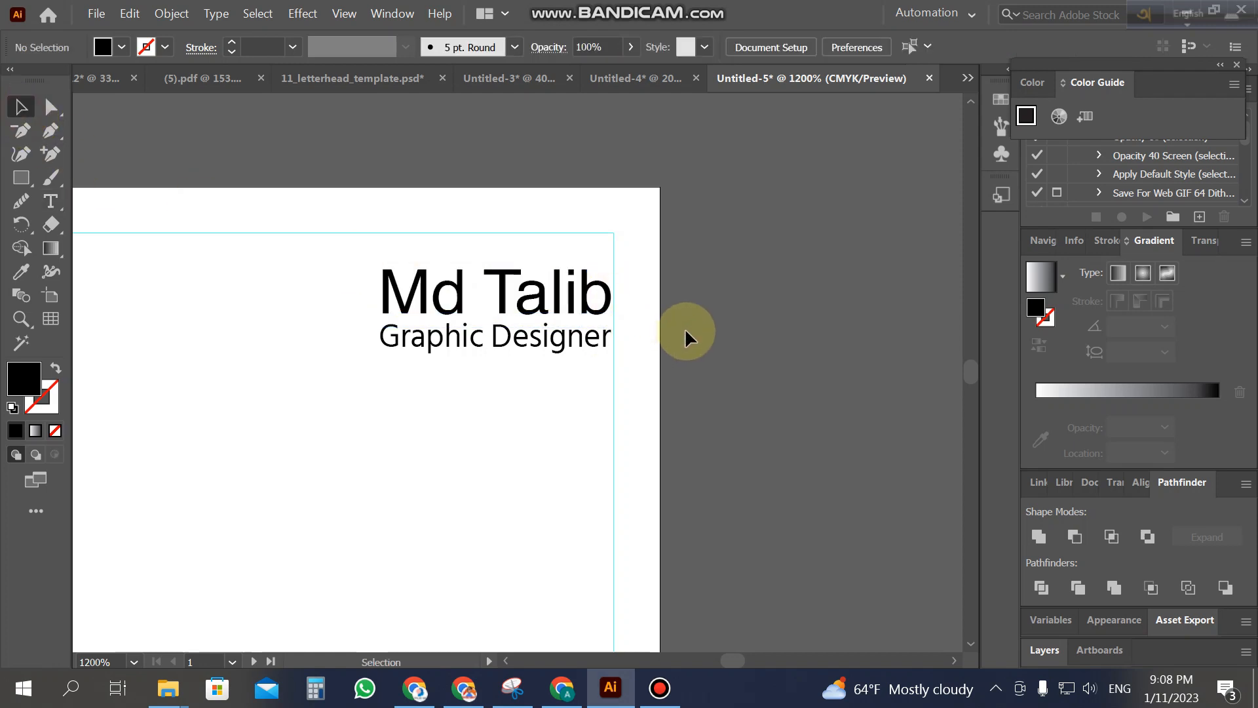
key("z")
left_click(328, 379, "alt")
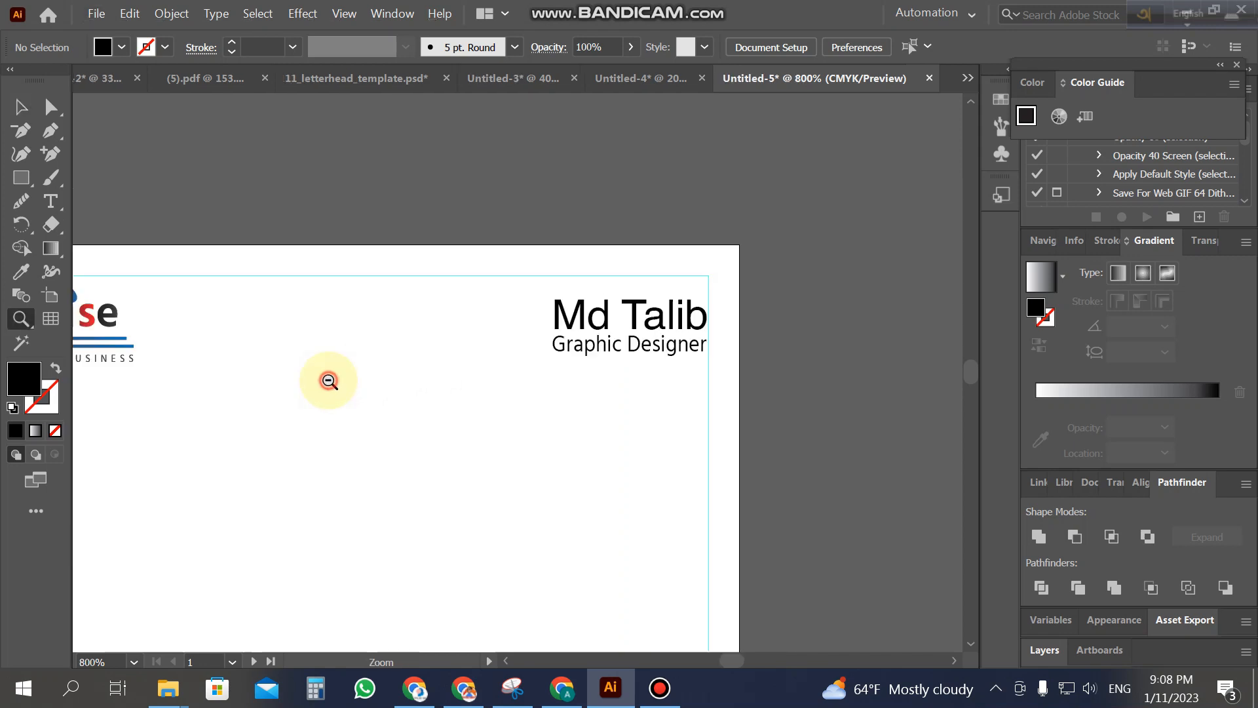
left_click(327, 380, "alt")
left_click(441, 409, "alt")
left_click(658, 692)
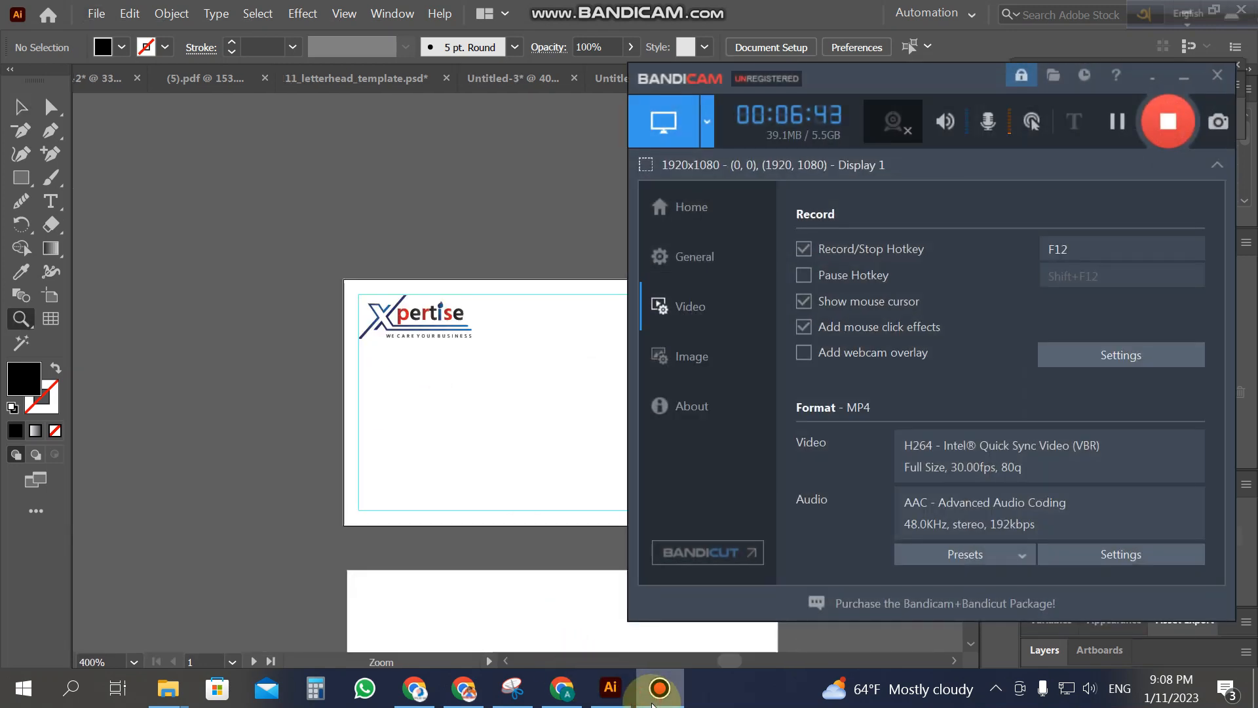
left_click(659, 692)
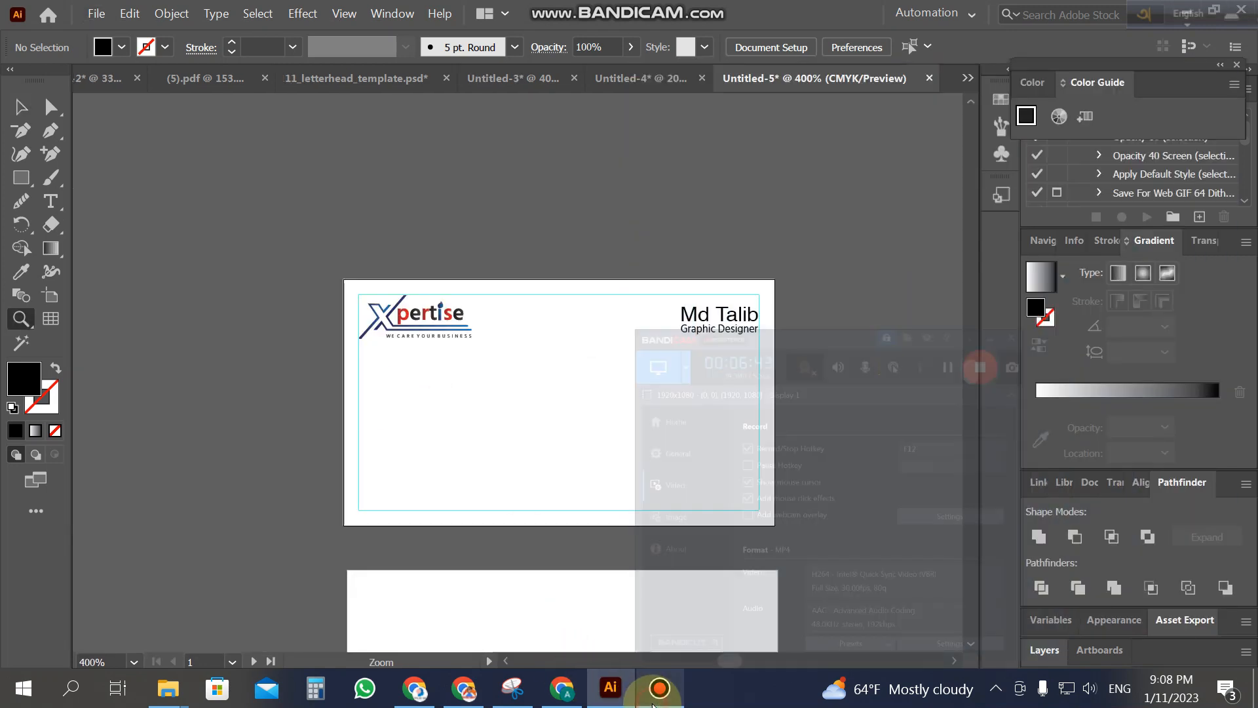
left_click(576, 413)
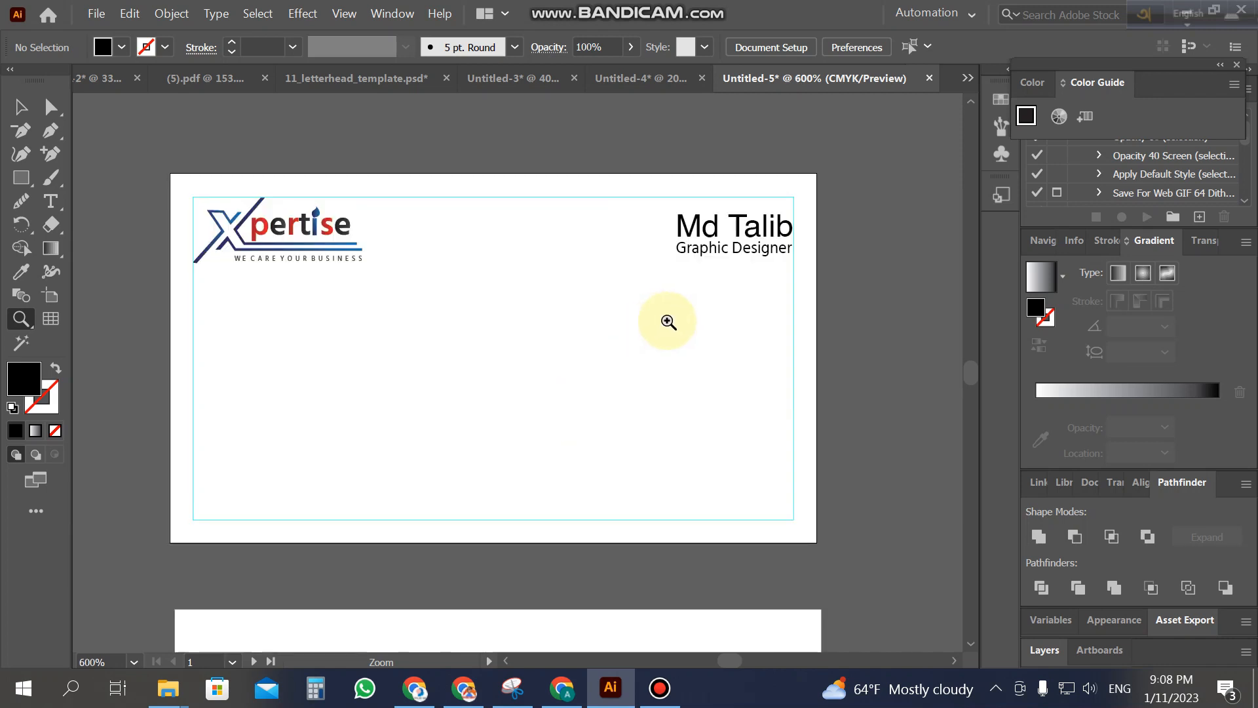
Step: Compare with the reference card, then zoom back in on the name heading
left_click(483, 80)
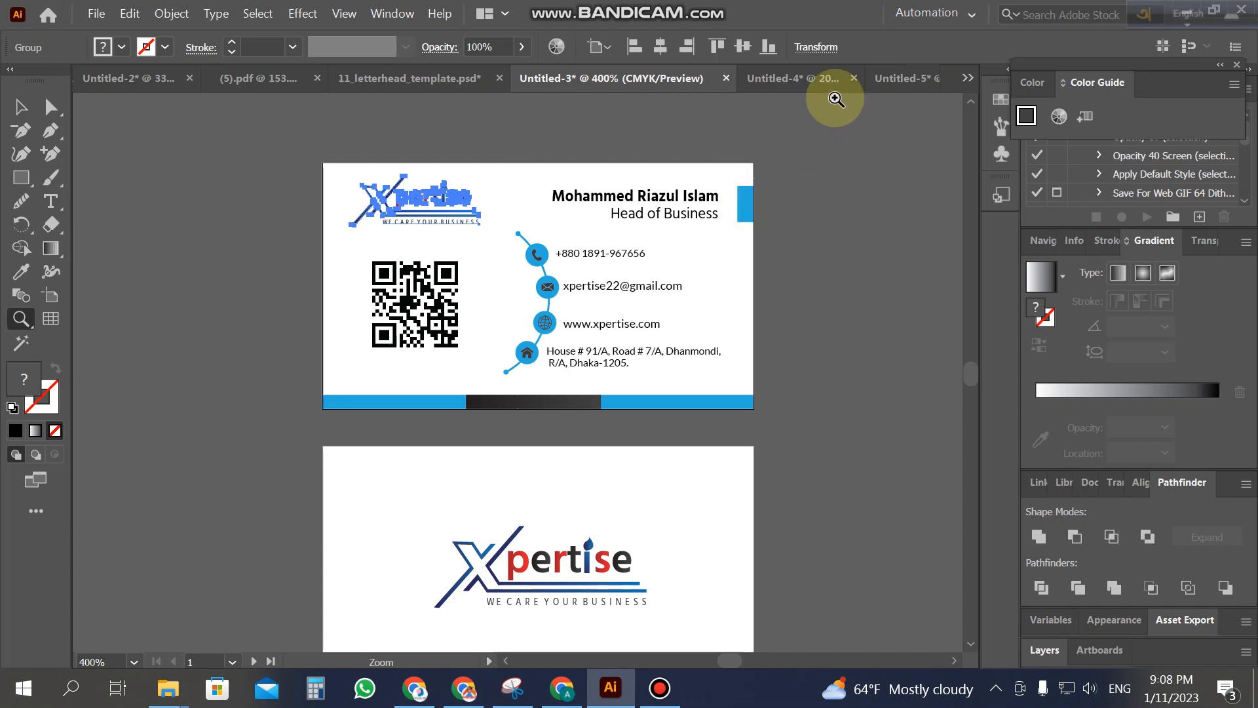
left_click(896, 79)
left_click(810, 276)
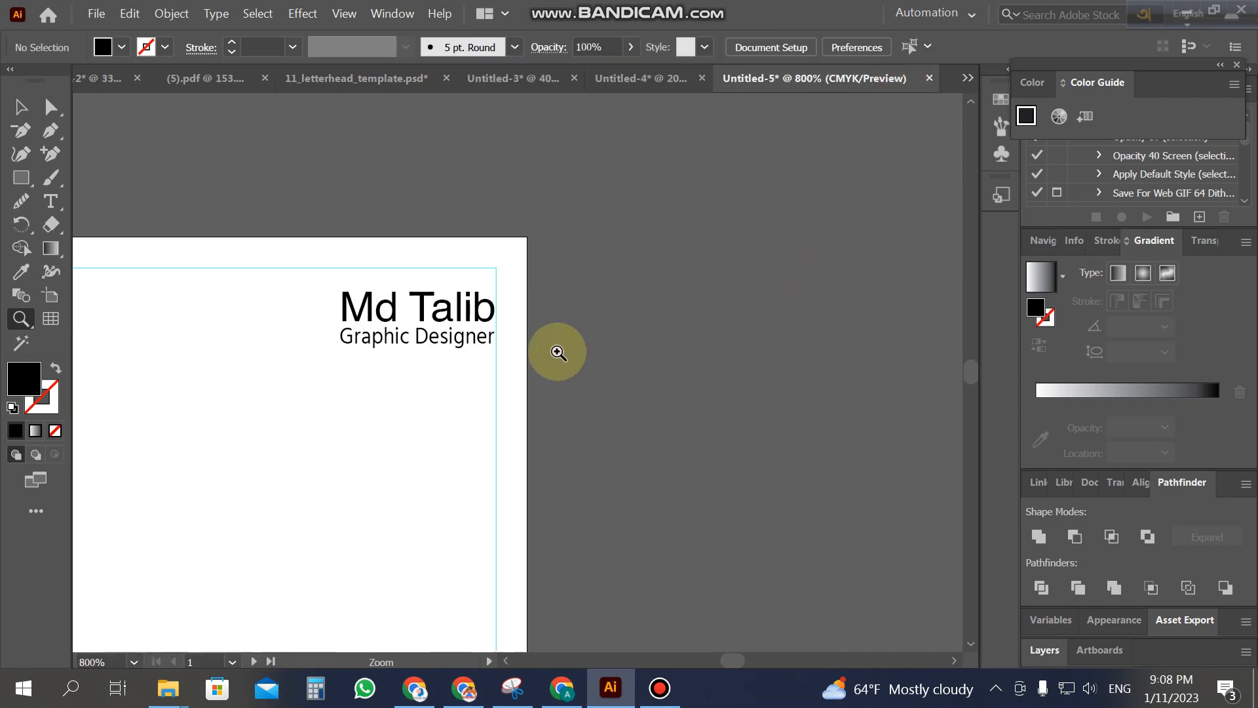
left_click(477, 366)
left_click(19, 109)
Step: Draw a small rectangle right of the name heading and nudge the name and title left
left_click(21, 178)
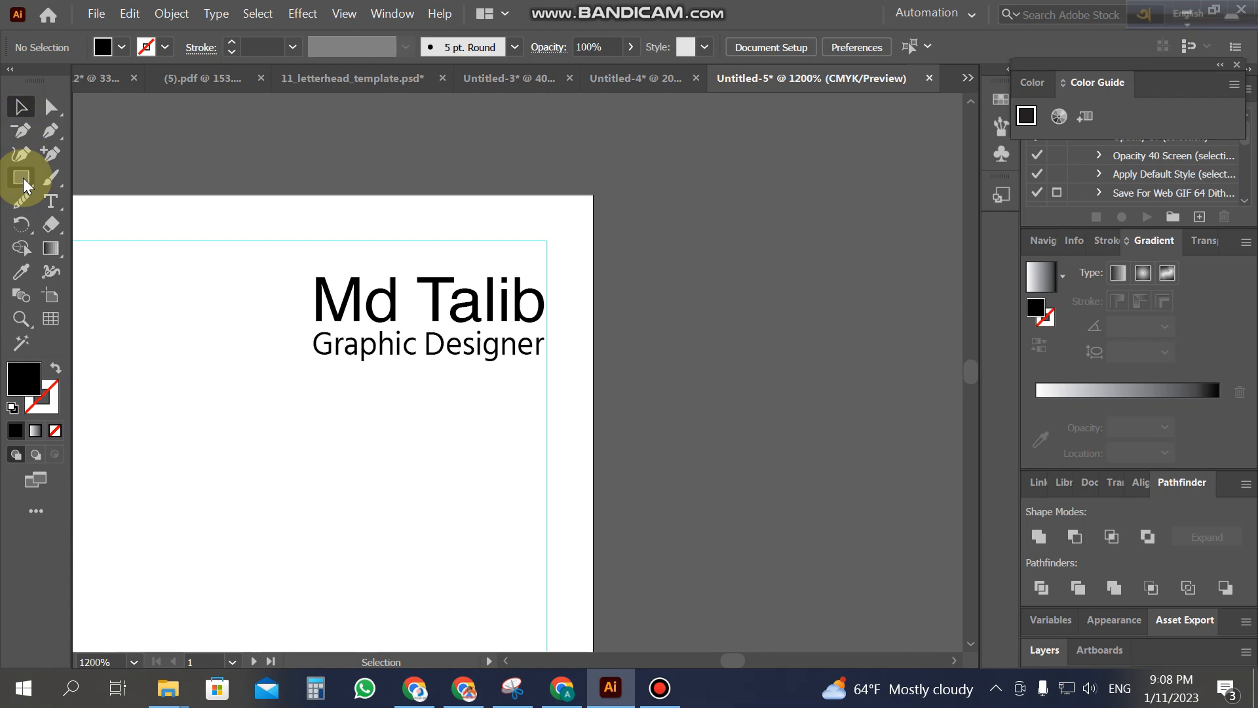
left_click_drag(546, 276, 559, 319)
left_click(21, 107)
left_click(227, 293)
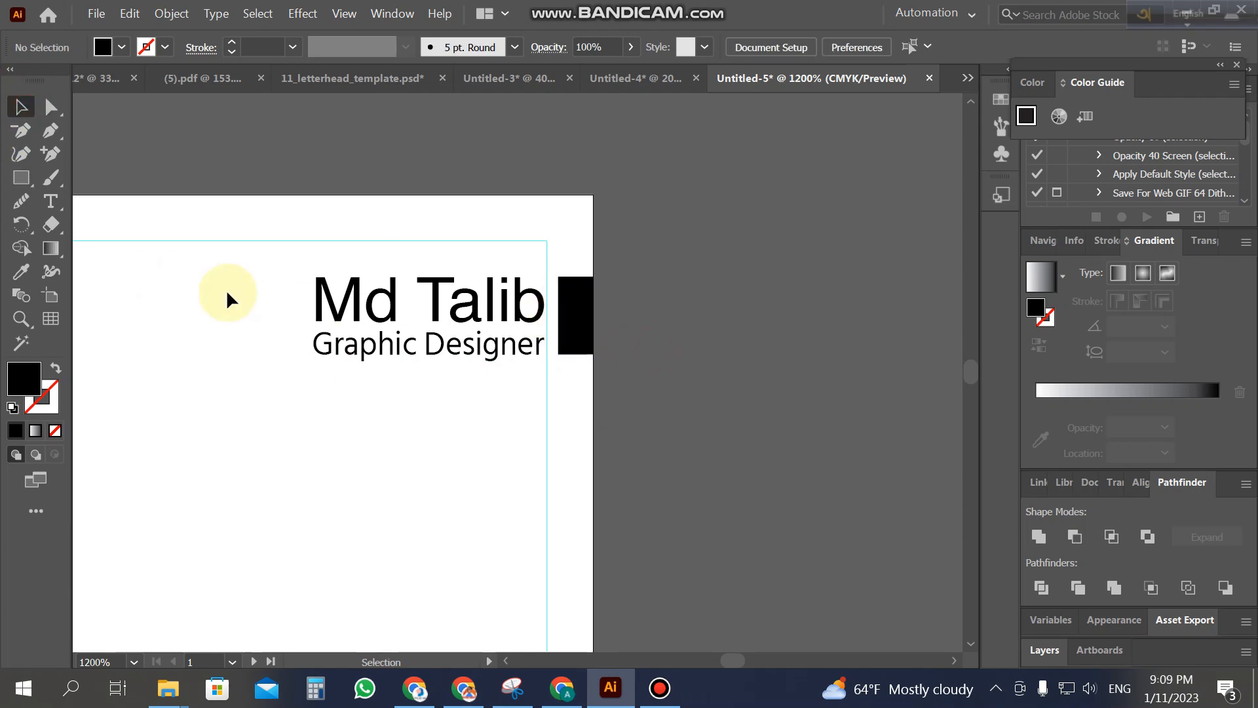
left_click_drag(383, 352, 382, 352)
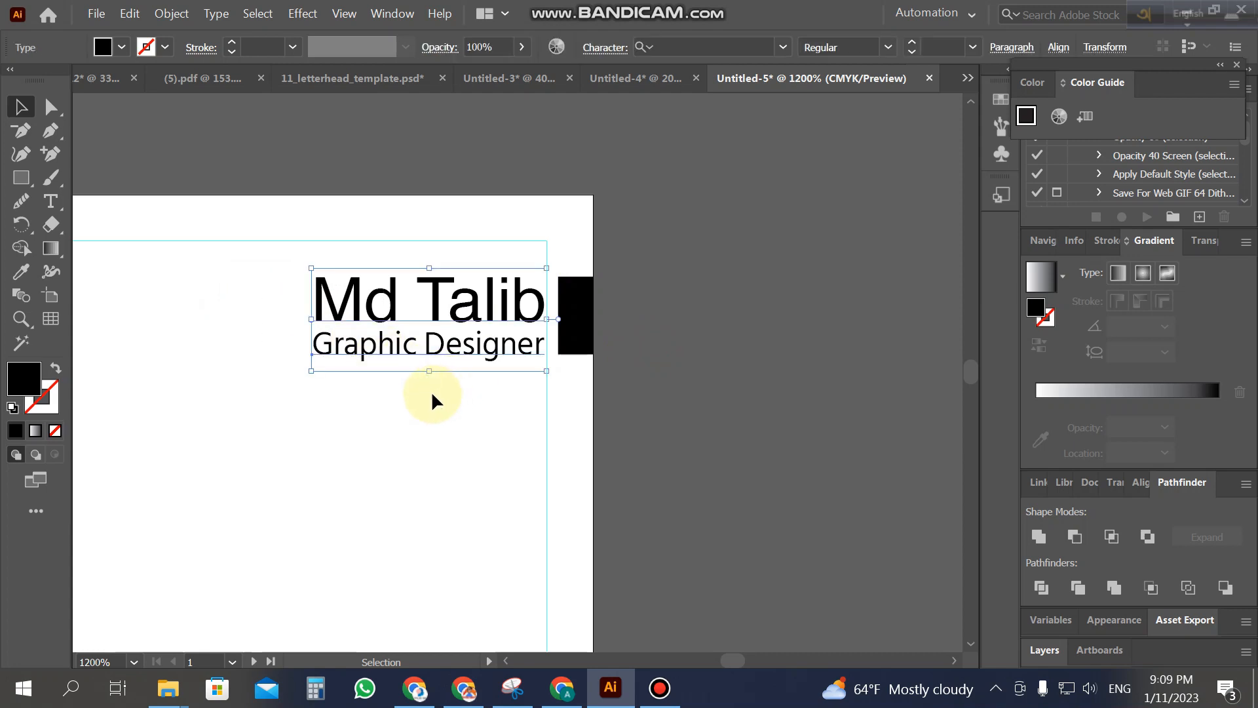
key("Left")
left_click(421, 400)
Step: Copy the logo's blue gradient onto the small rectangle with the Eyedropper
key("z")
left_click(302, 404, "alt")
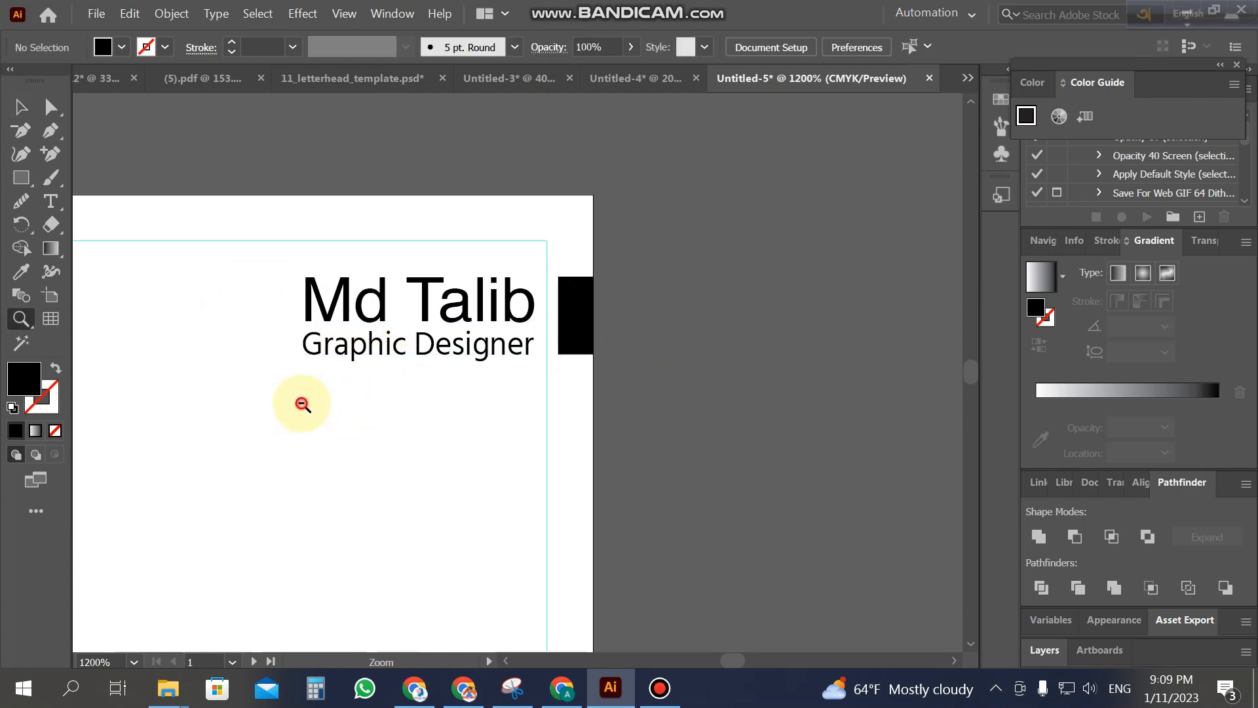
left_click(366, 427, "alt")
left_click(420, 407, "alt")
left_click(450, 388)
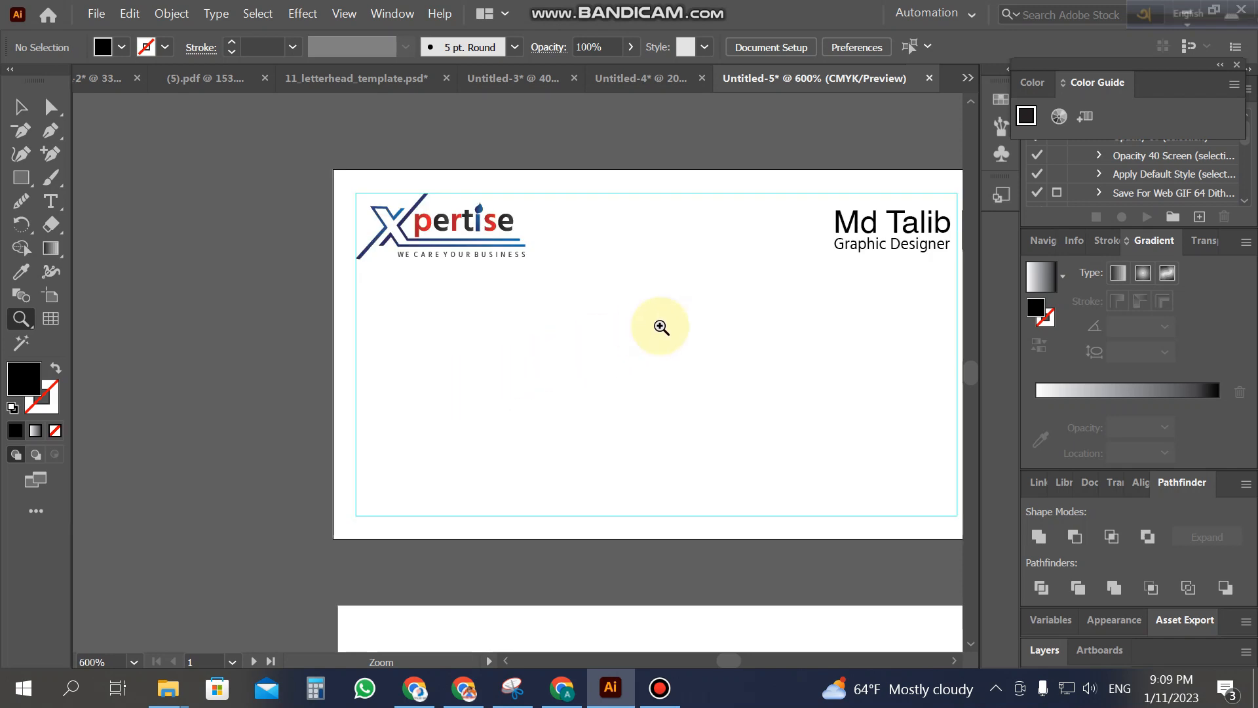
left_click(660, 325)
left_click(660, 326, "alt")
left_click(22, 108)
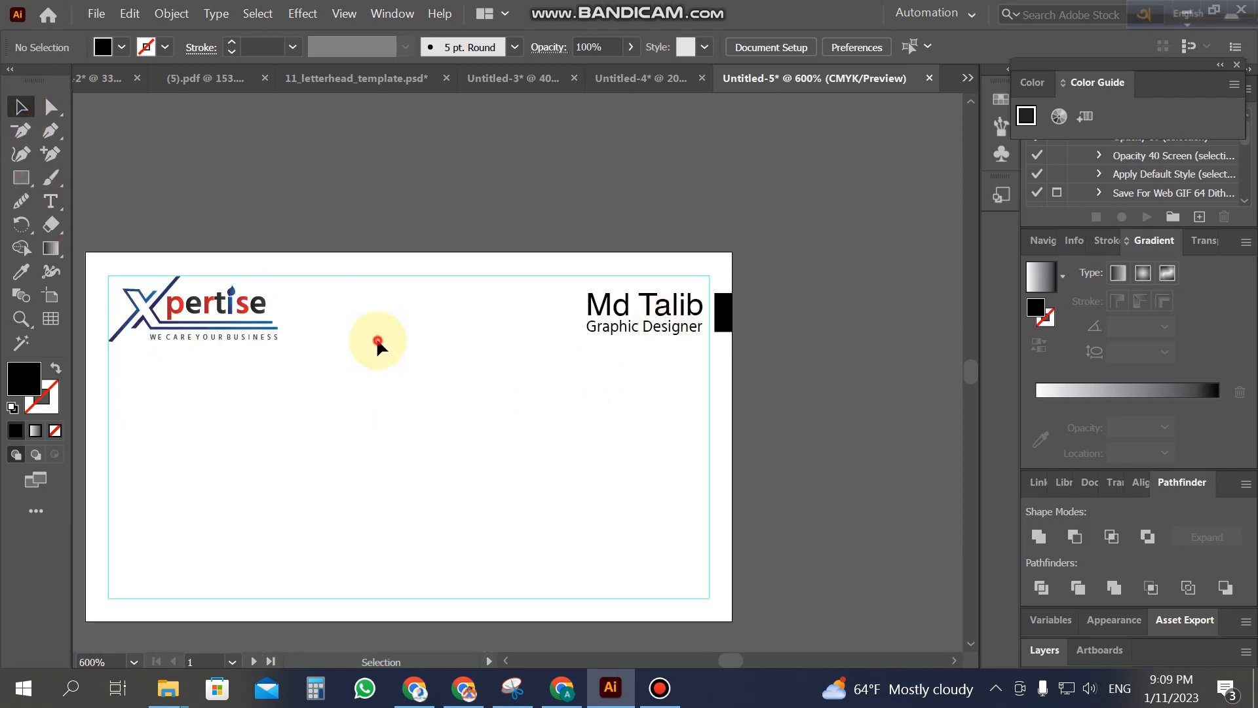
left_click(726, 316)
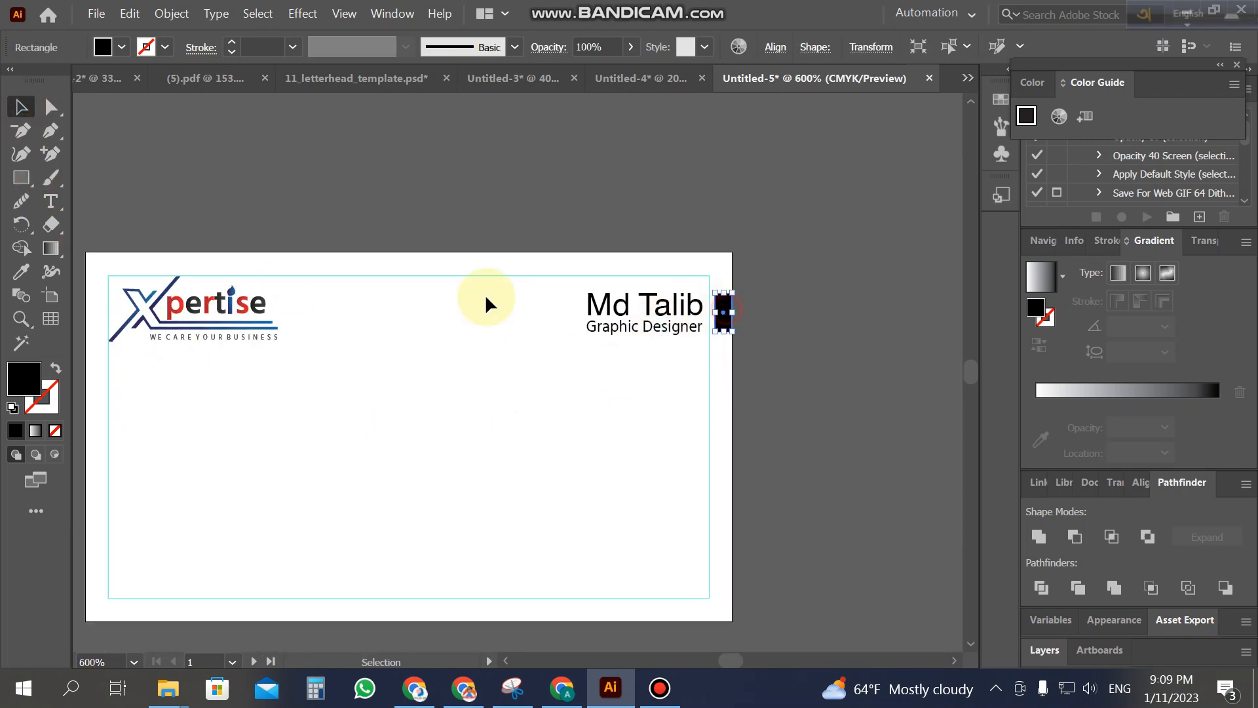
left_click(20, 272)
left_click(256, 331)
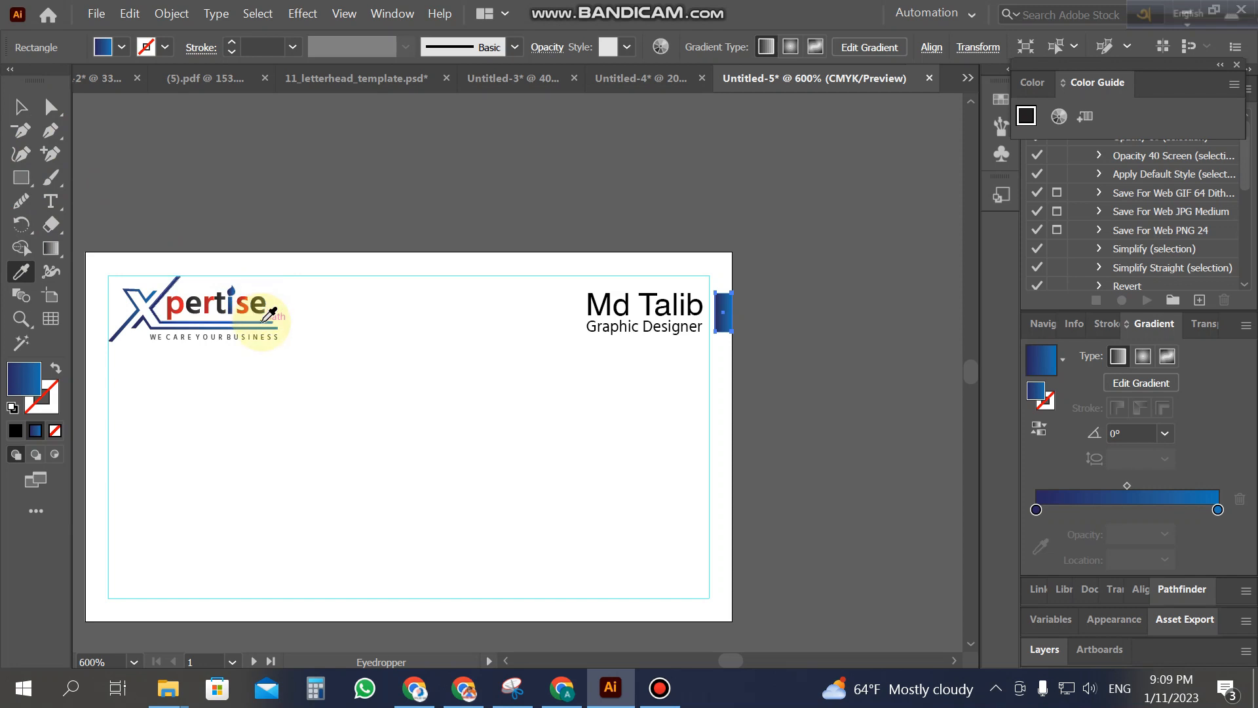
Step: Reverse the rectangle's gradient so the lighter blue is on the left
left_click(19, 106)
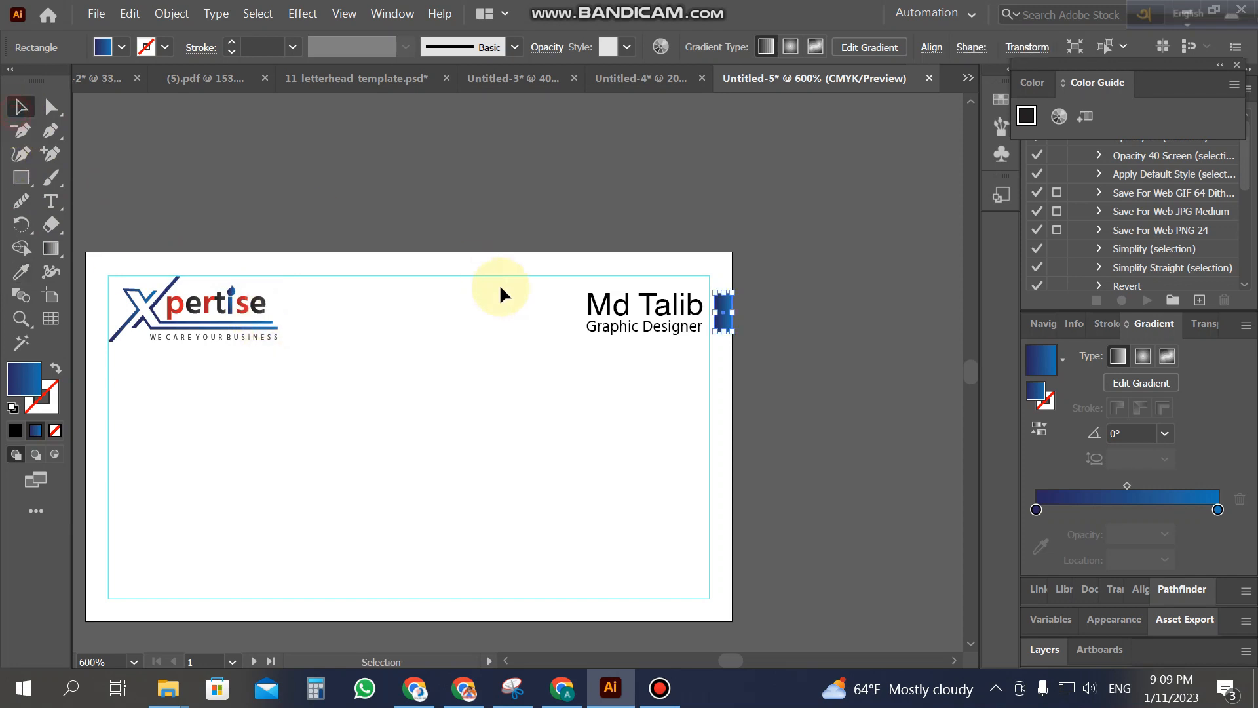
left_click(500, 289)
left_click(730, 320)
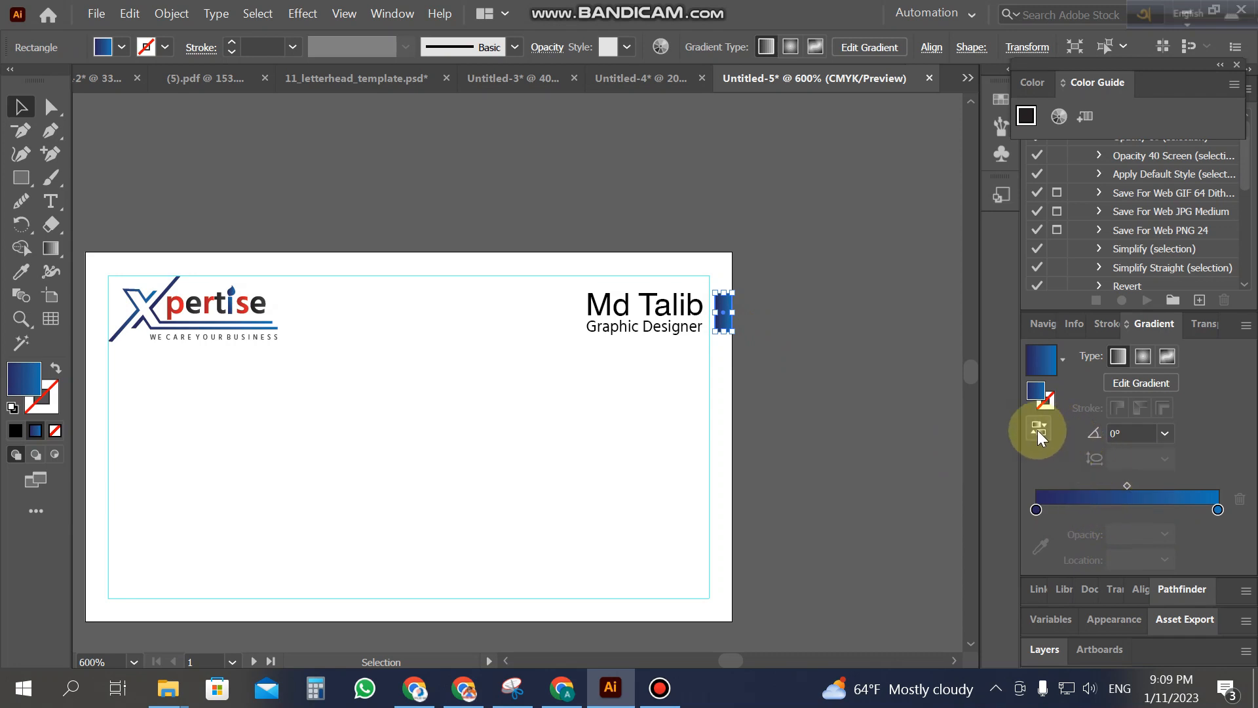
left_click(1038, 429)
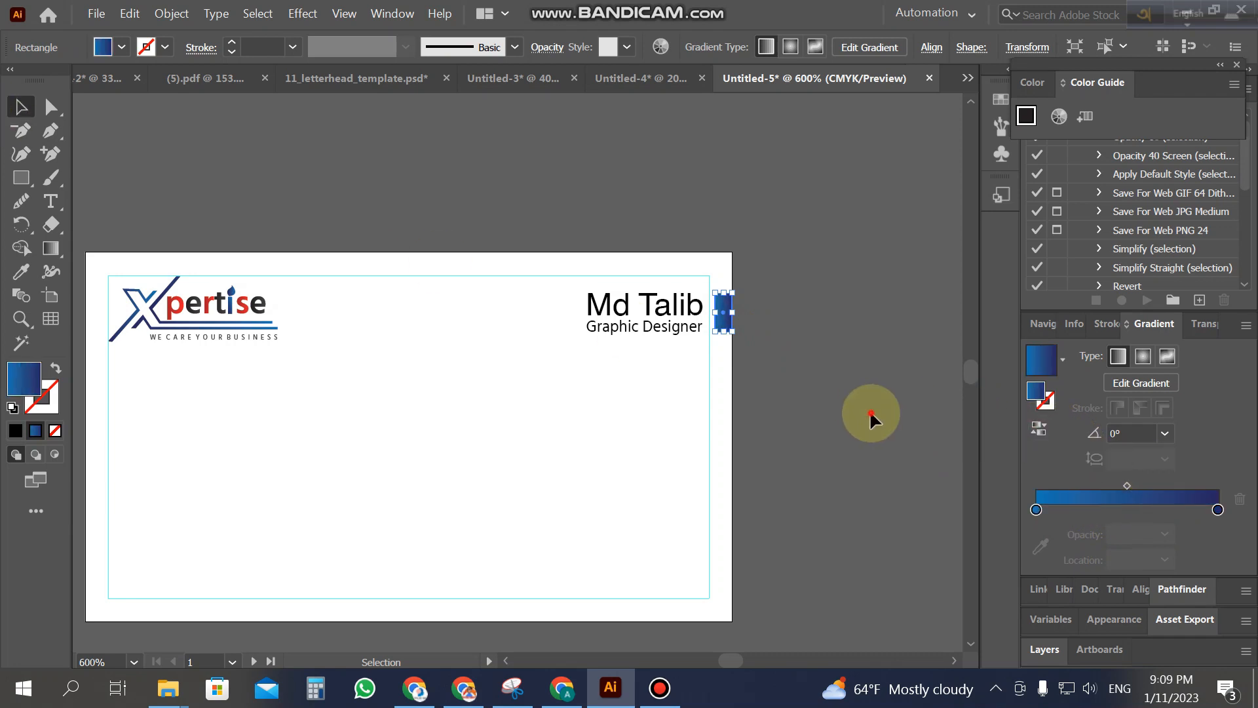
left_click(870, 411)
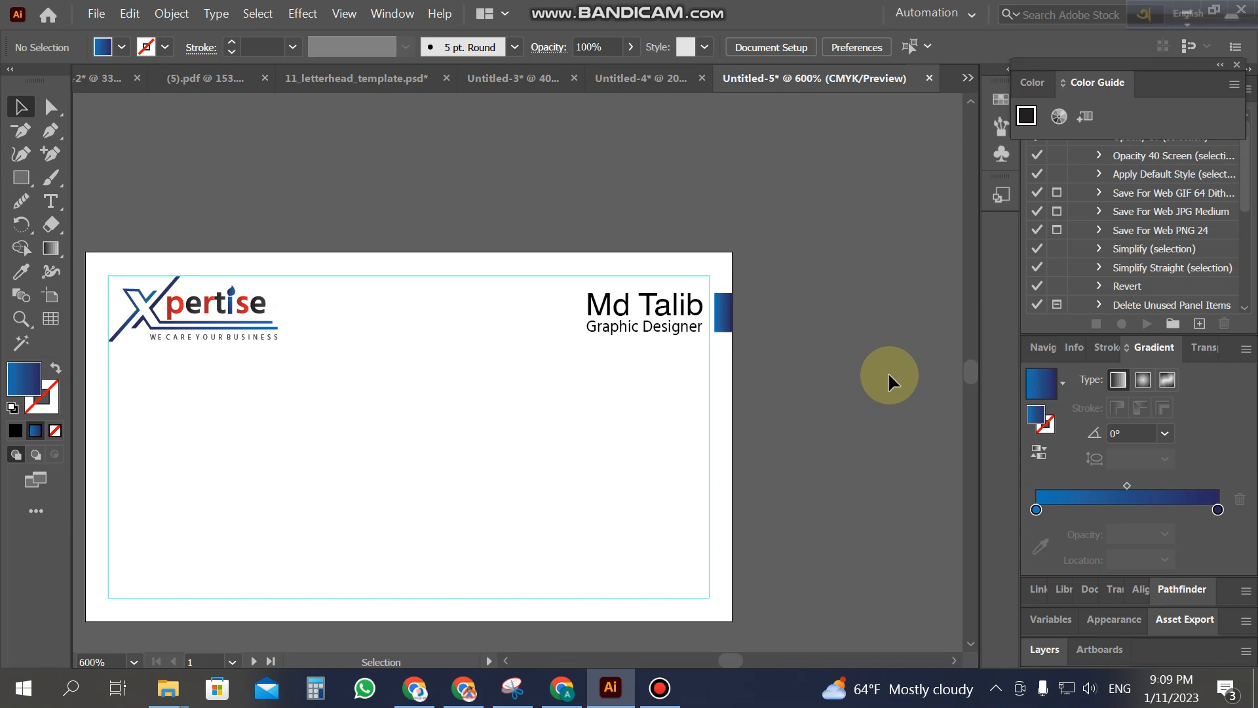
key("z")
left_click(328, 376, "alt")
left_click(535, 407)
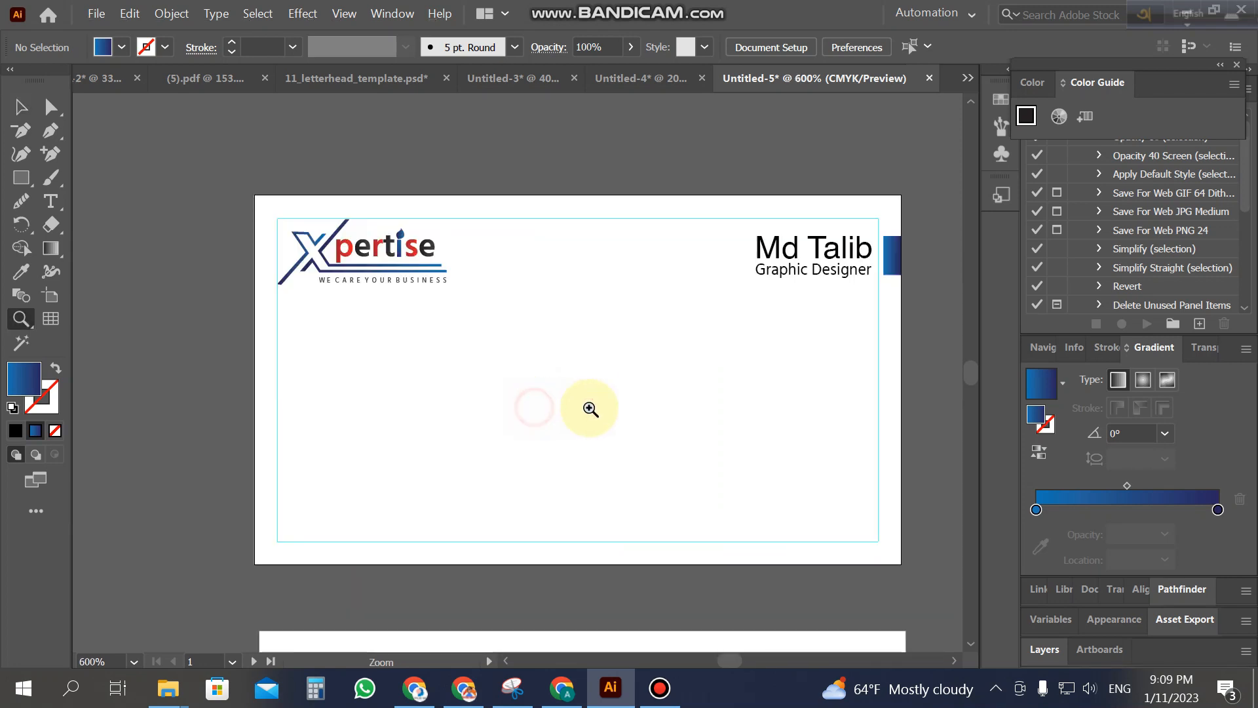
left_click(21, 106)
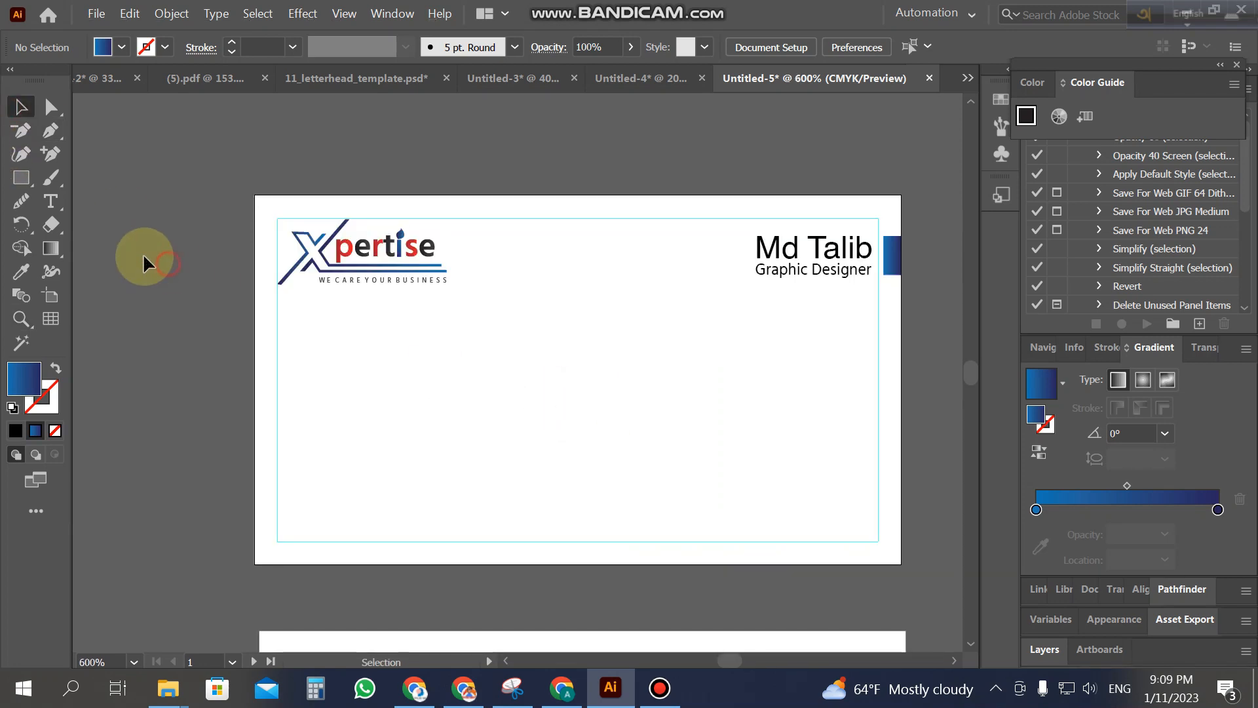
Step: Select the QR code on the Untitled-3 reference card and drag it onto the new card's left side
left_click(517, 79)
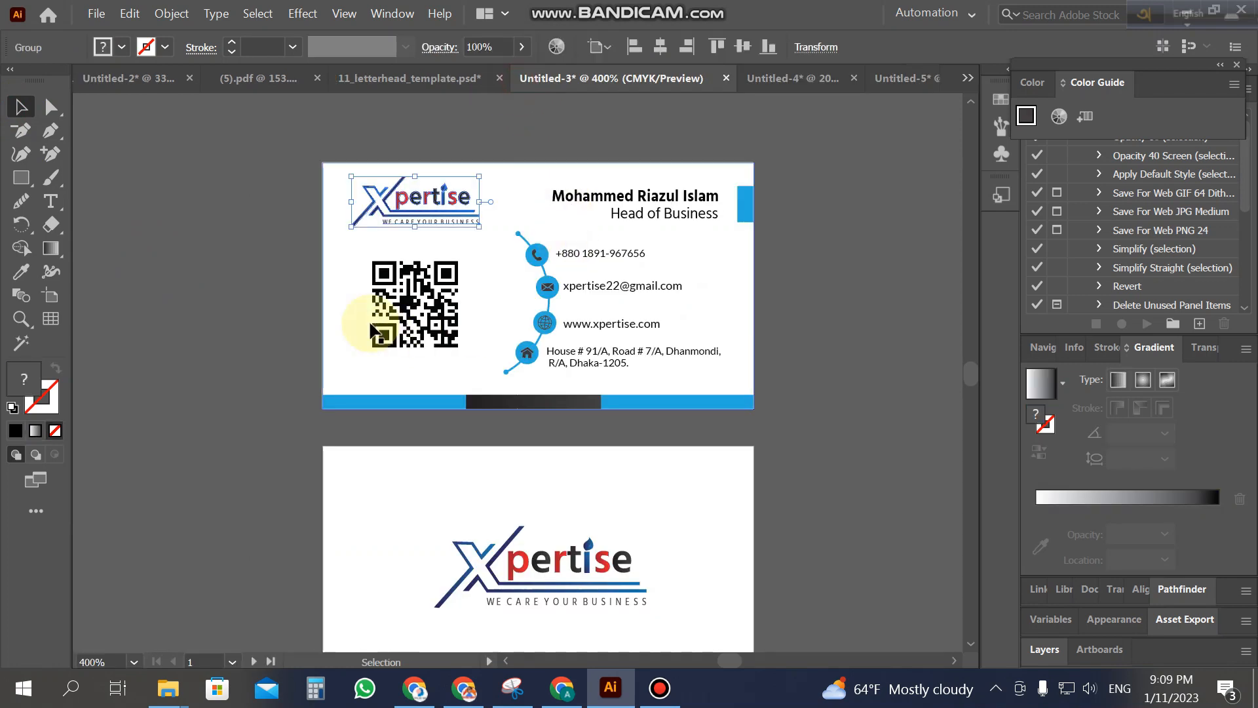
left_click(245, 310)
left_click(396, 292)
left_click(224, 335)
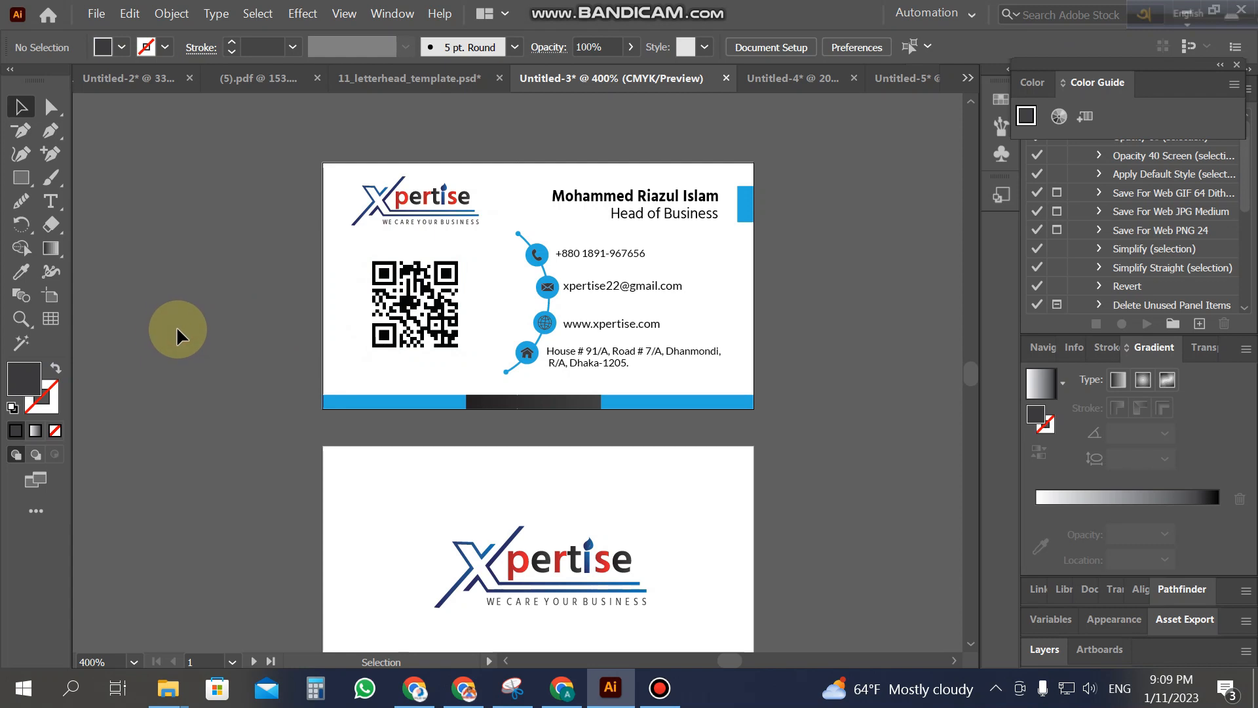
left_click(375, 333)
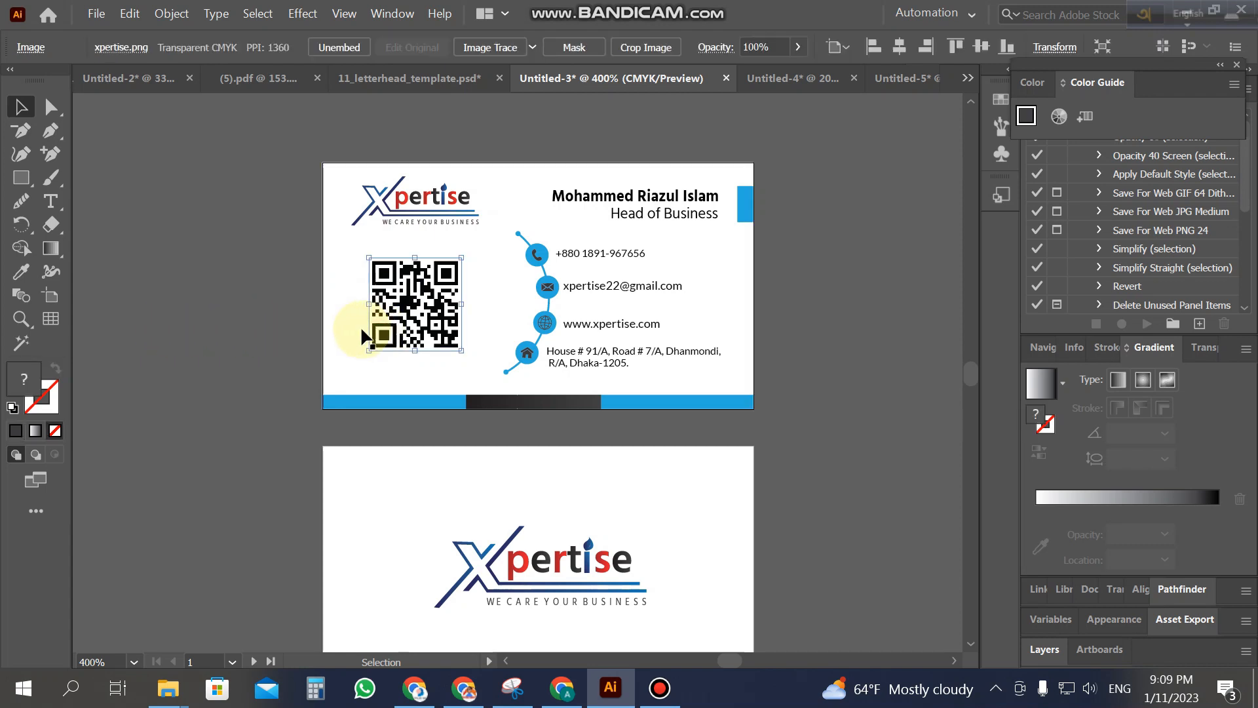
left_click(230, 333)
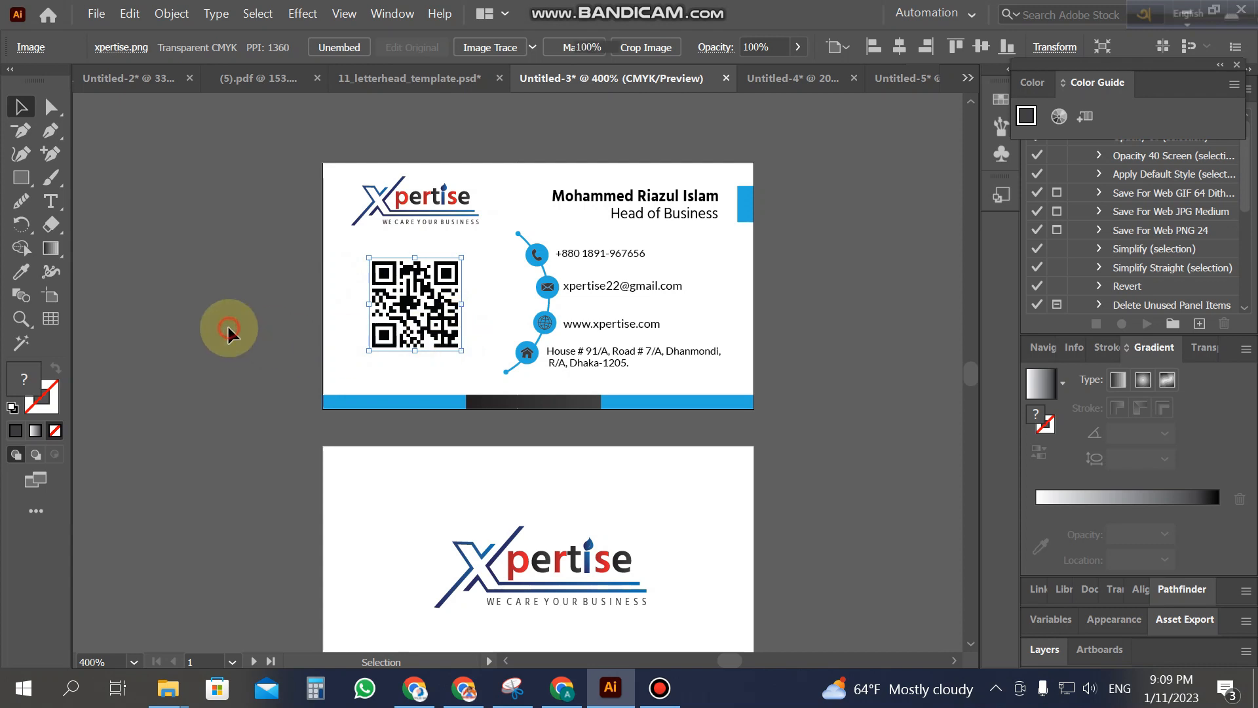
left_click(433, 320)
left_click_drag(429, 318, 359, 443)
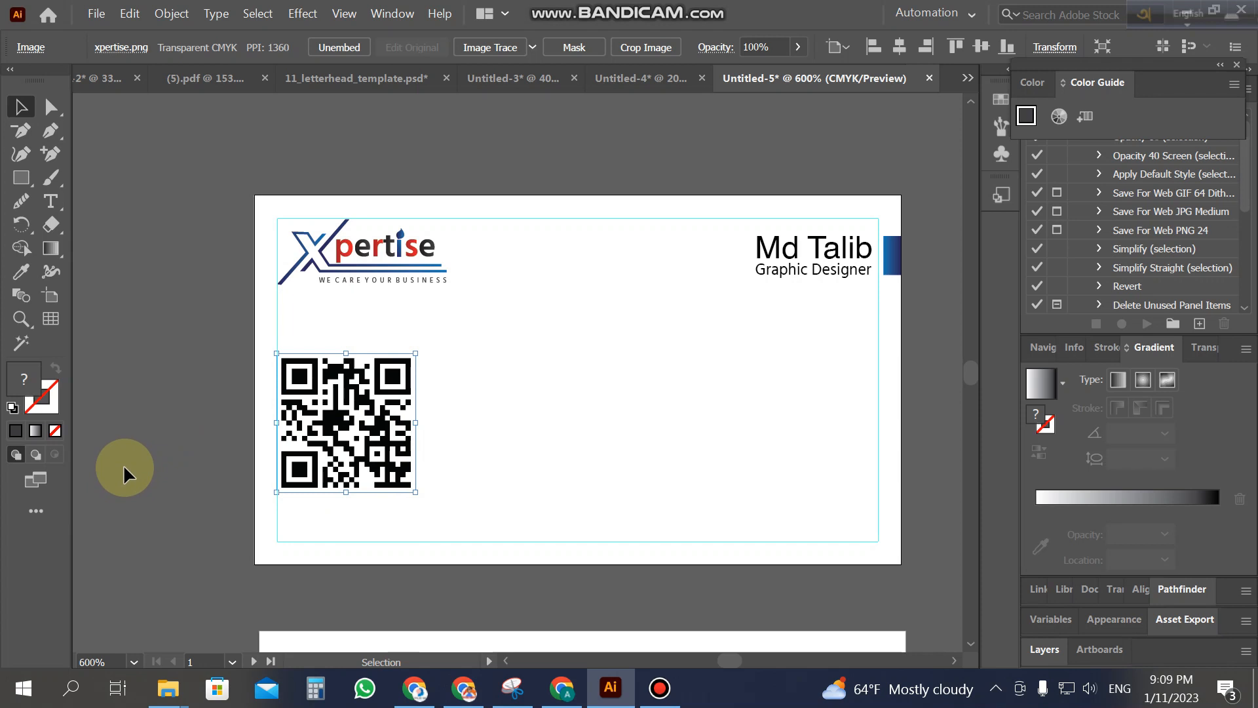
left_click(123, 464)
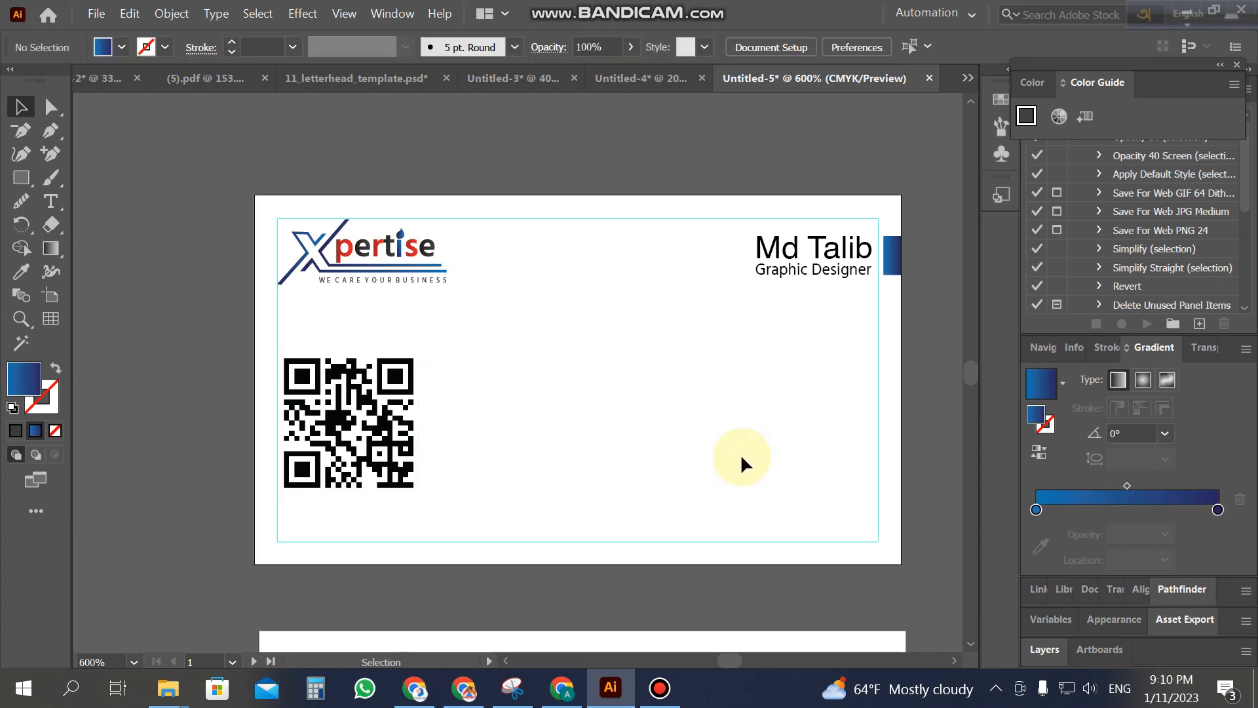
scroll(787, 436, "down", 2)
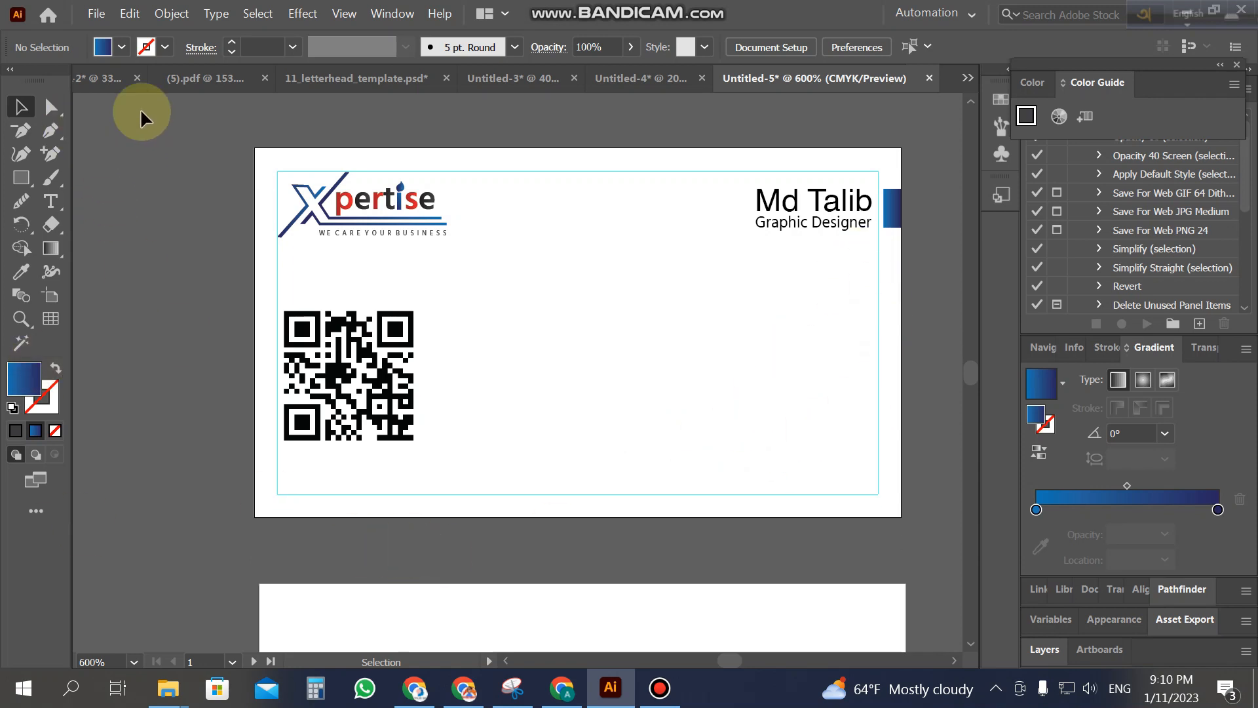
Step: Draw a full-width rectangle along the card's bottom edge and lower its top edge slightly
left_click(27, 182)
left_click_drag(253, 517, 903, 491)
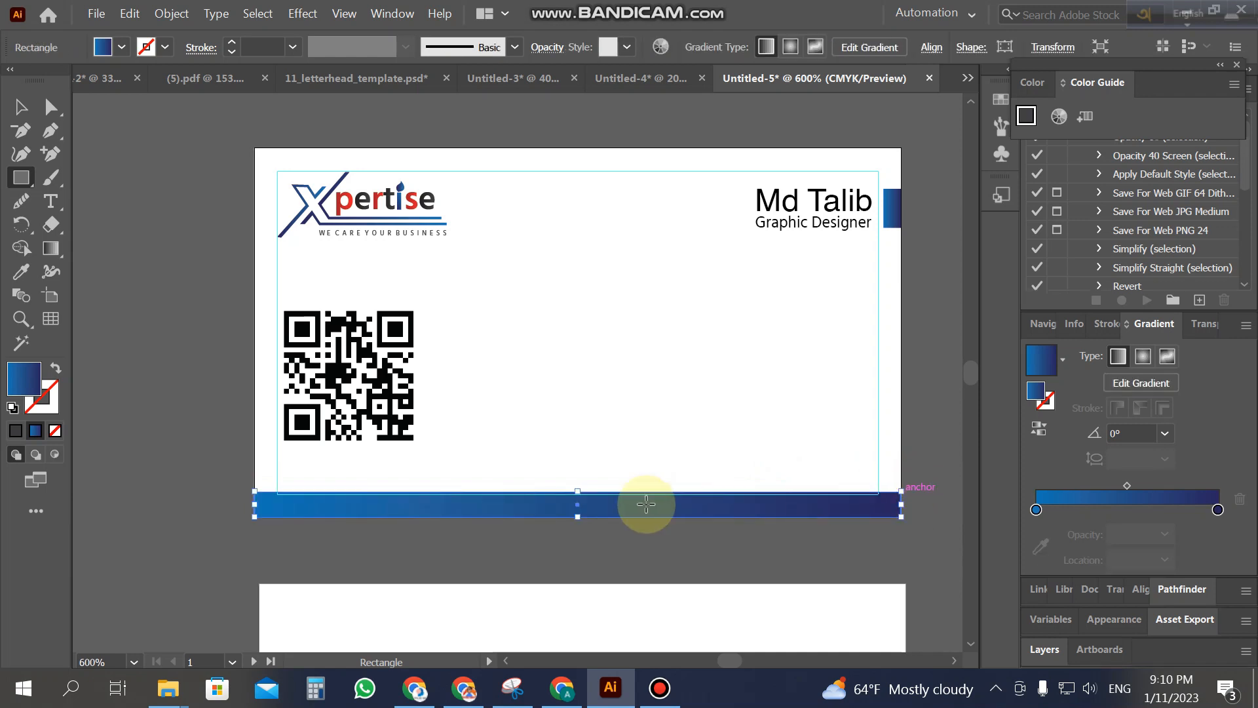
key("z")
left_click(576, 505)
left_click(26, 108)
left_click(592, 374)
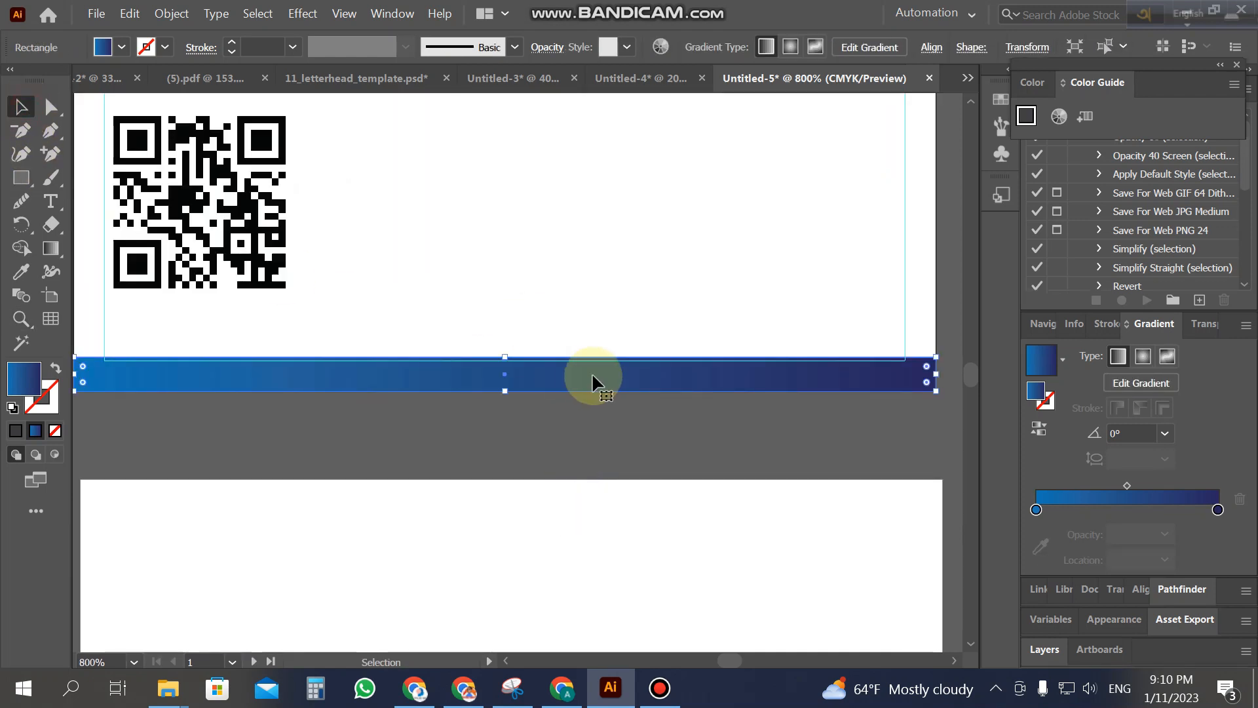
left_click_drag(505, 353, 505, 360)
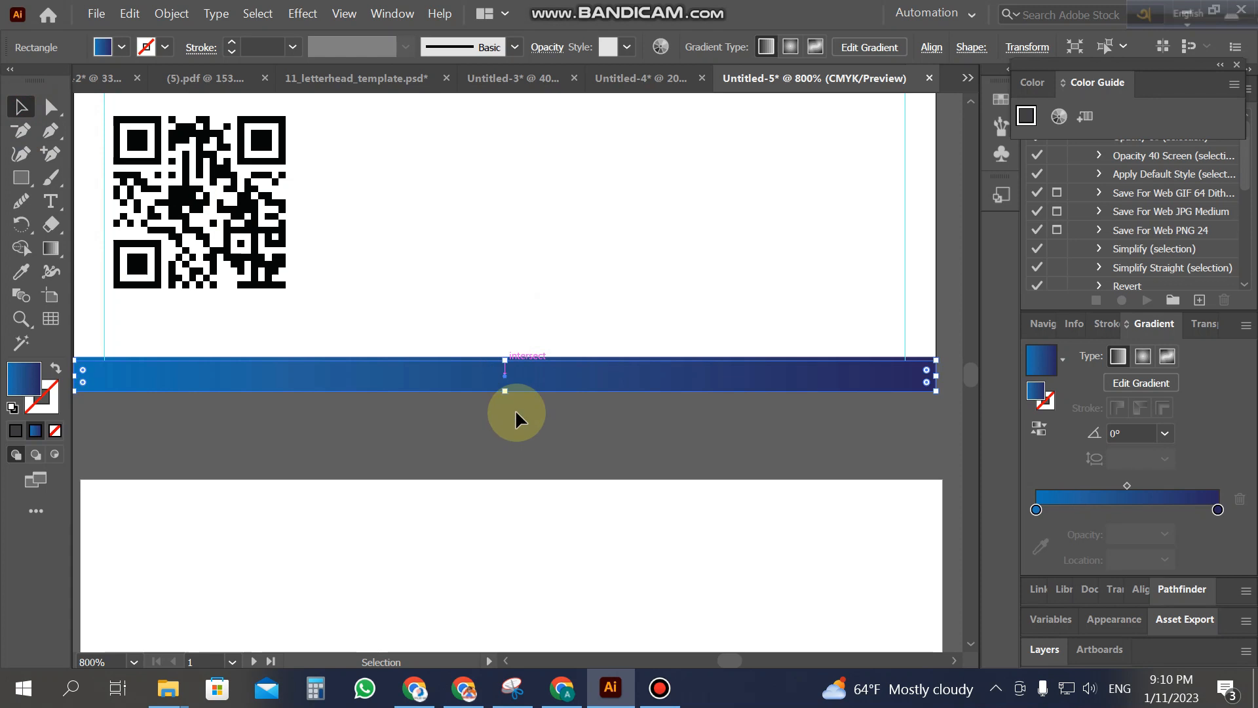
left_click(518, 440)
key("z")
left_click(550, 383, "alt")
left_click(551, 383, "alt")
left_click(20, 109)
Step: Move the navy gradient stop to 56.6% and add a light-blue stop at 100%
left_click(534, 397)
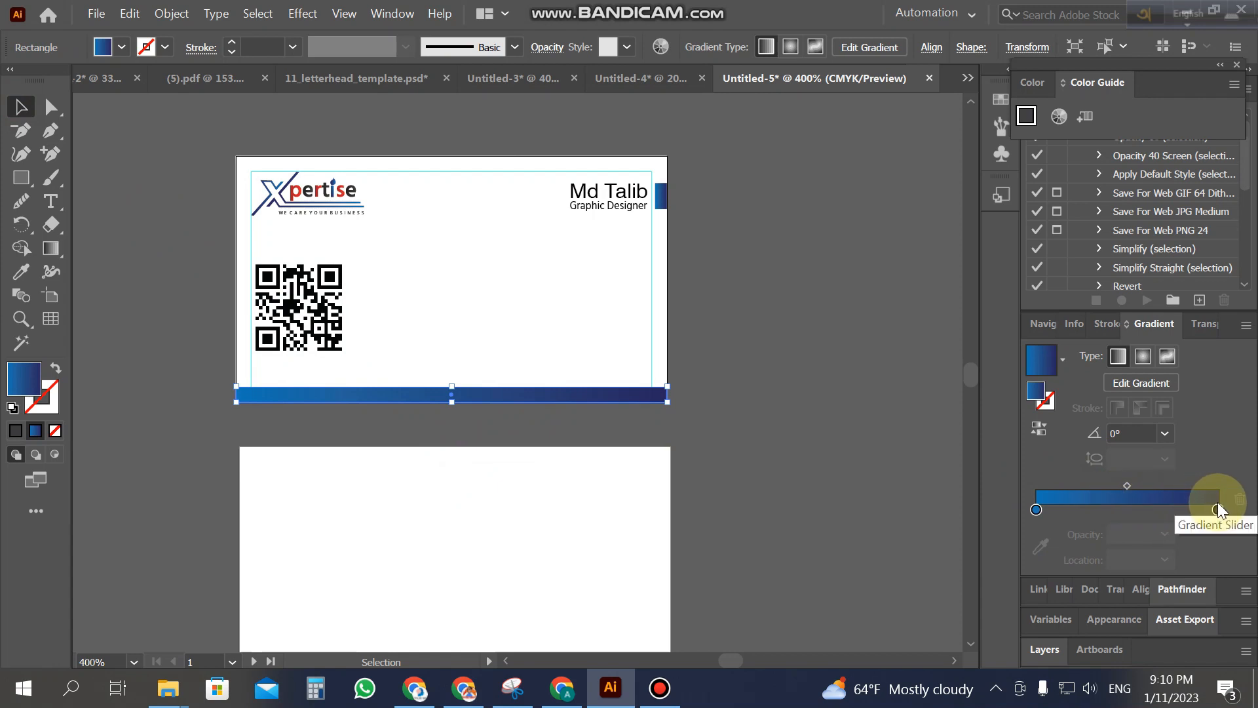
left_click_drag(1218, 510, 1139, 509)
left_click(1036, 510)
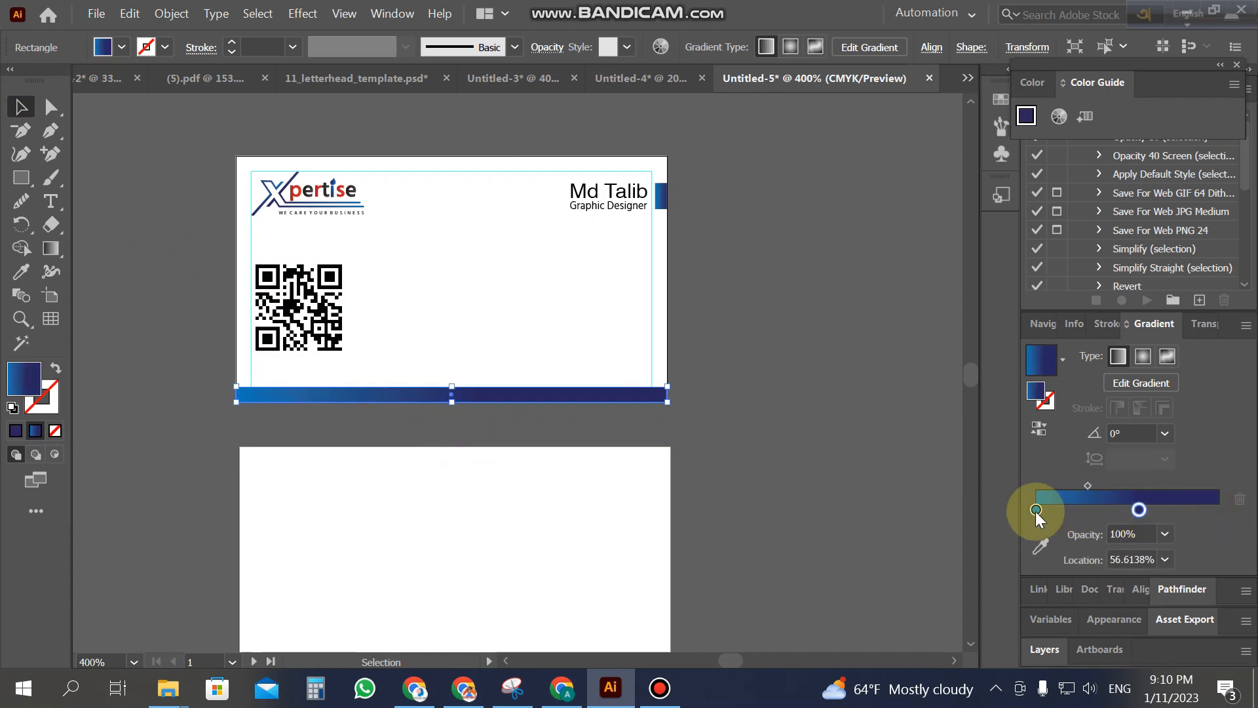
left_click_drag(1036, 510, 1218, 510)
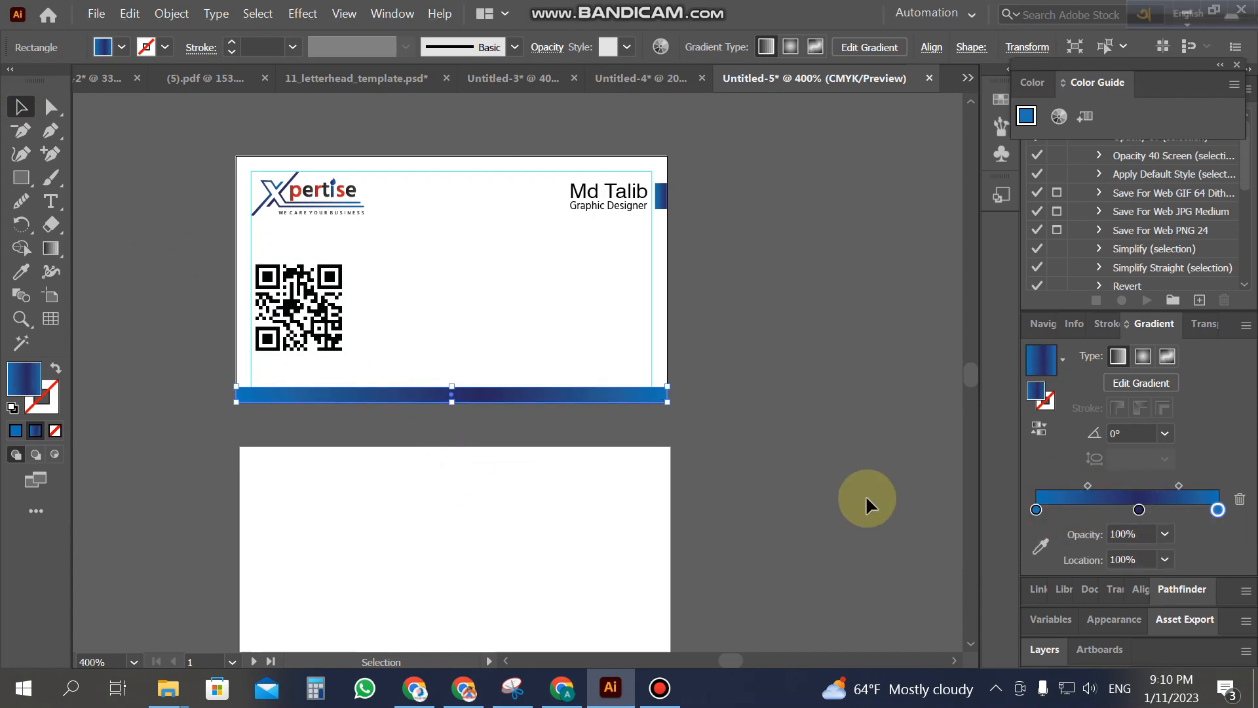
Step: Draw a short rectangle over the bottom bar's middle and eyedrop the logo's dark gradient into it
left_click(856, 493)
left_click(21, 177)
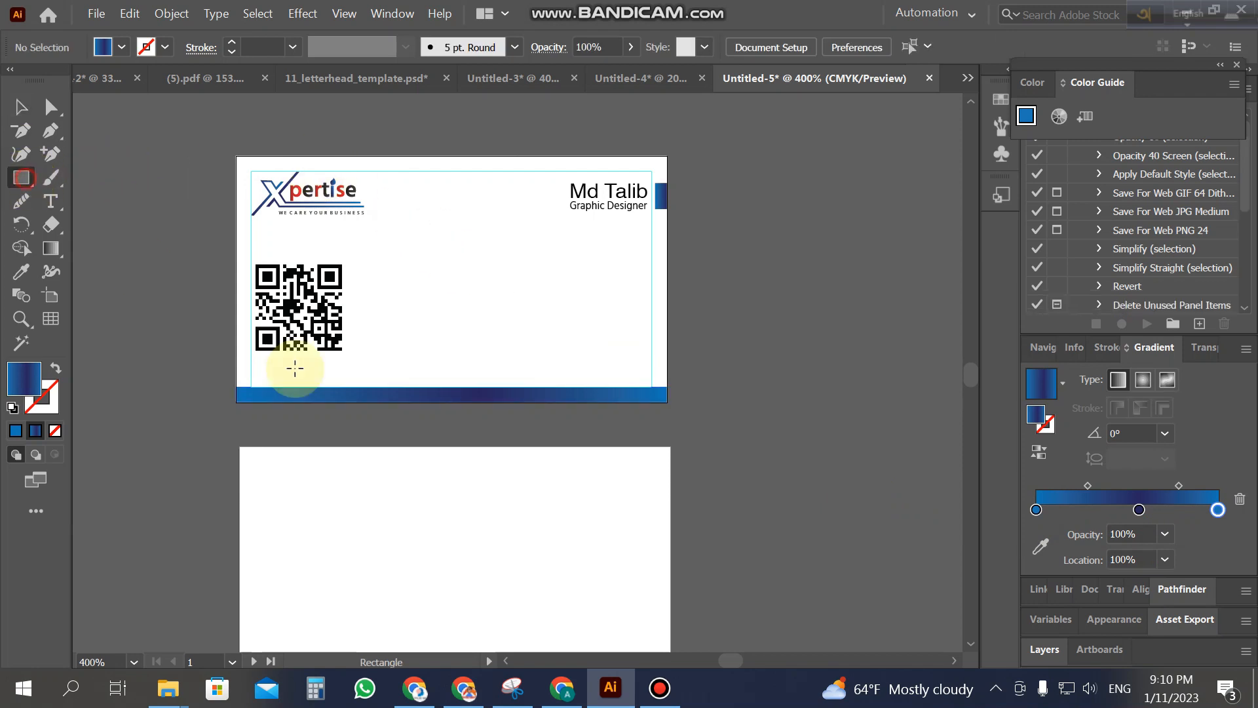
left_click_drag(359, 387, 553, 405)
left_click(21, 271)
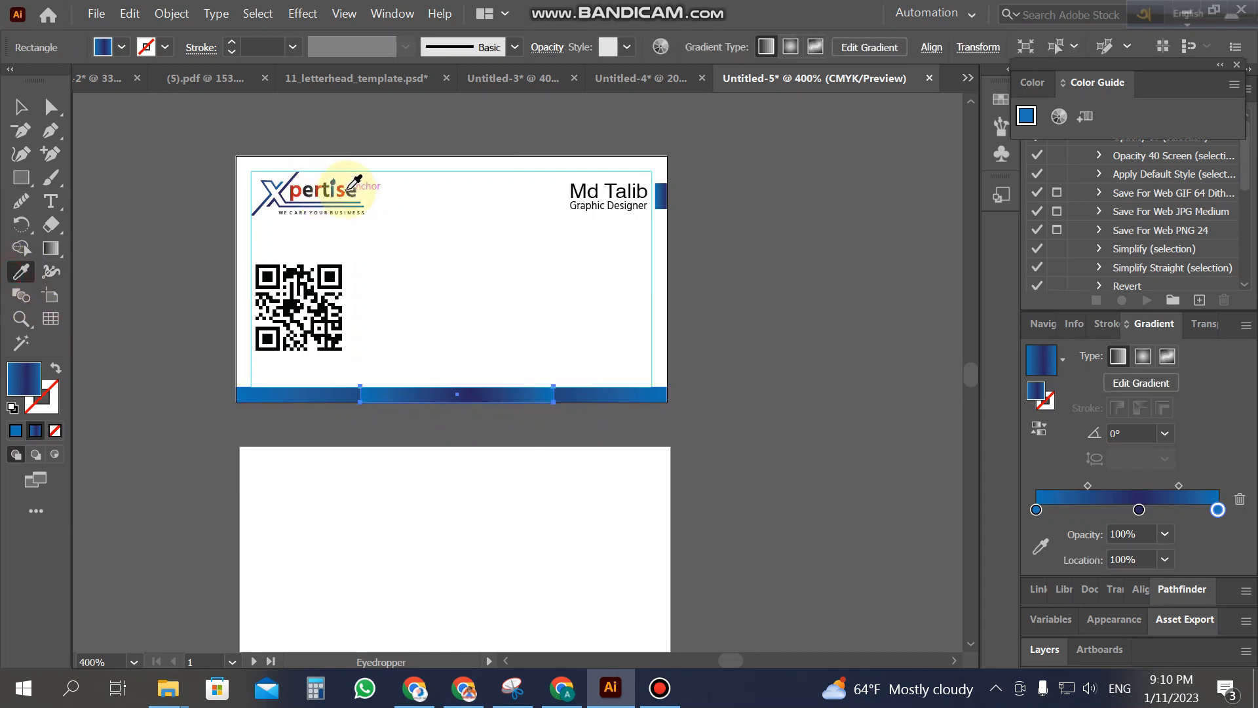
left_click(328, 192)
Step: Zoom in on the bottom of the card and select the dark middle strip
left_click(26, 109)
left_click(155, 289)
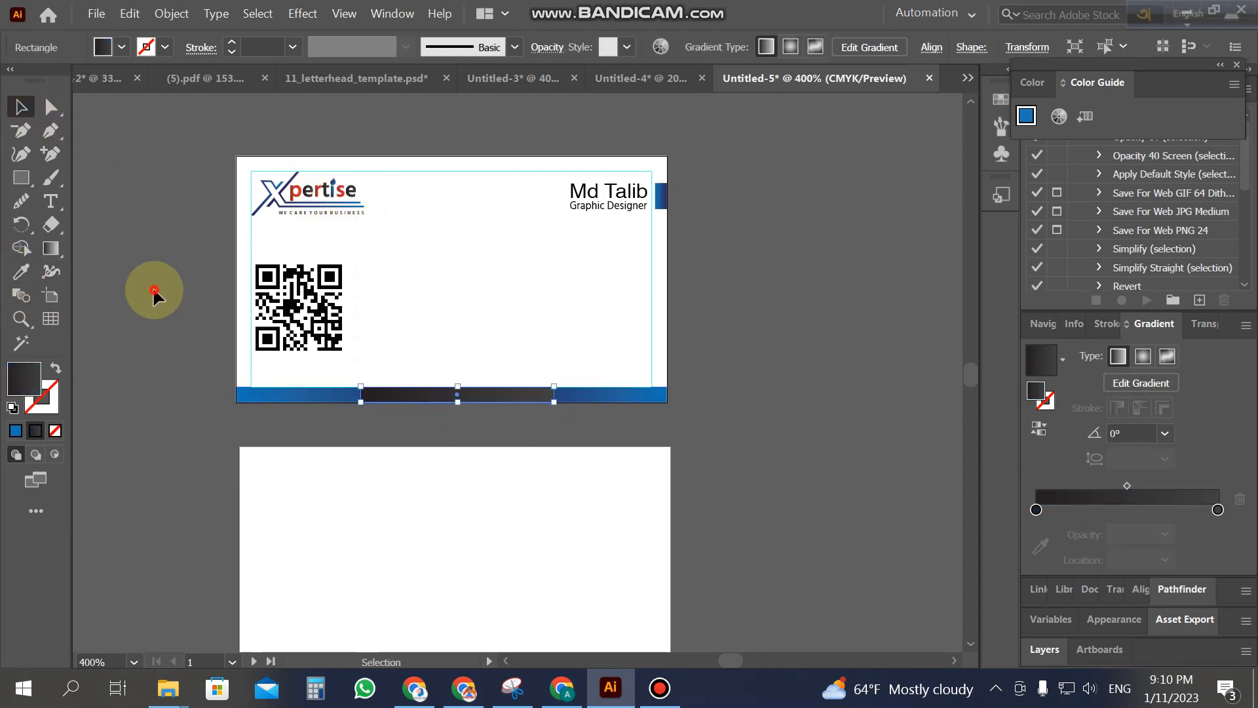
key("z")
left_click(491, 348)
left_click(21, 106)
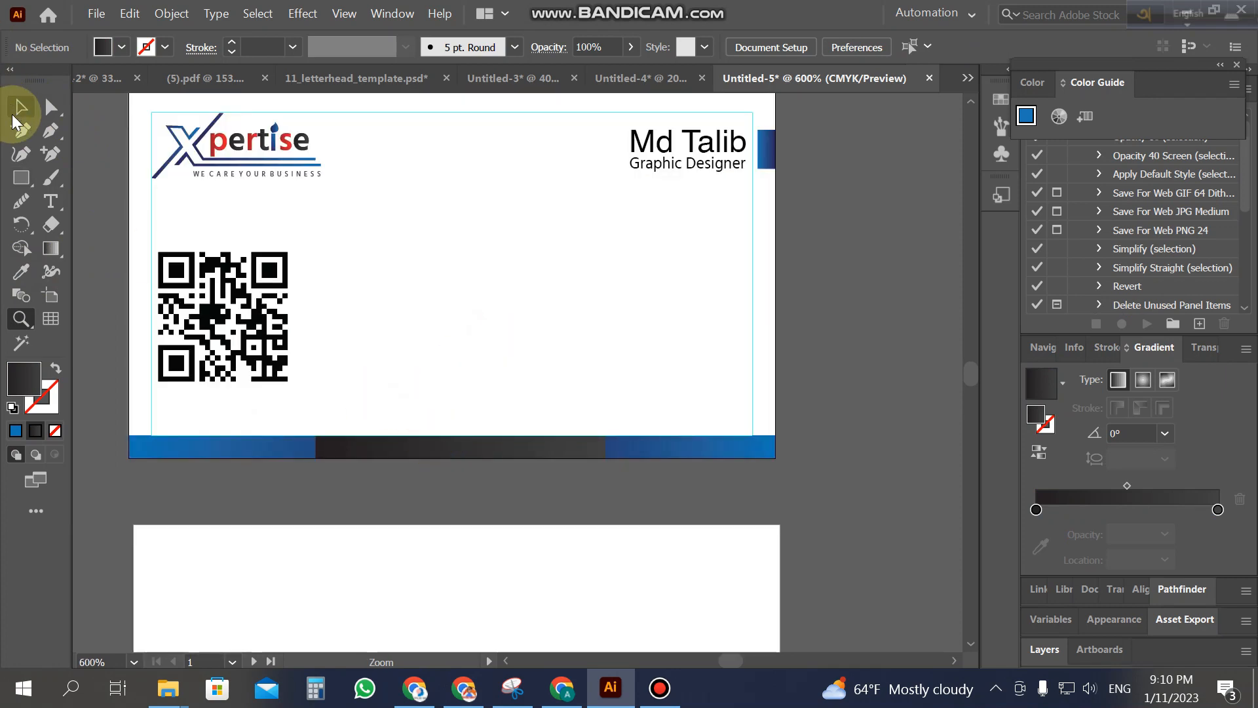
left_click(397, 446)
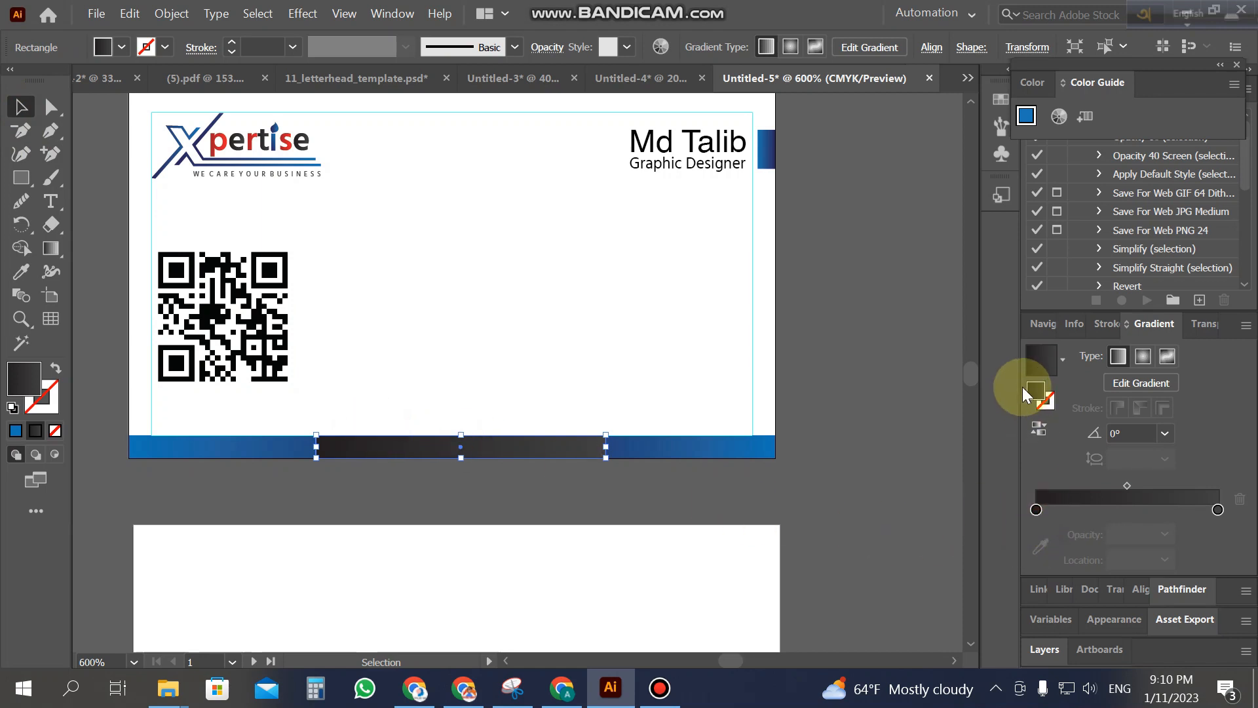
Step: Set the strip's gradient stops to 89% black on the right and 90% black on the left
double_click(22, 383)
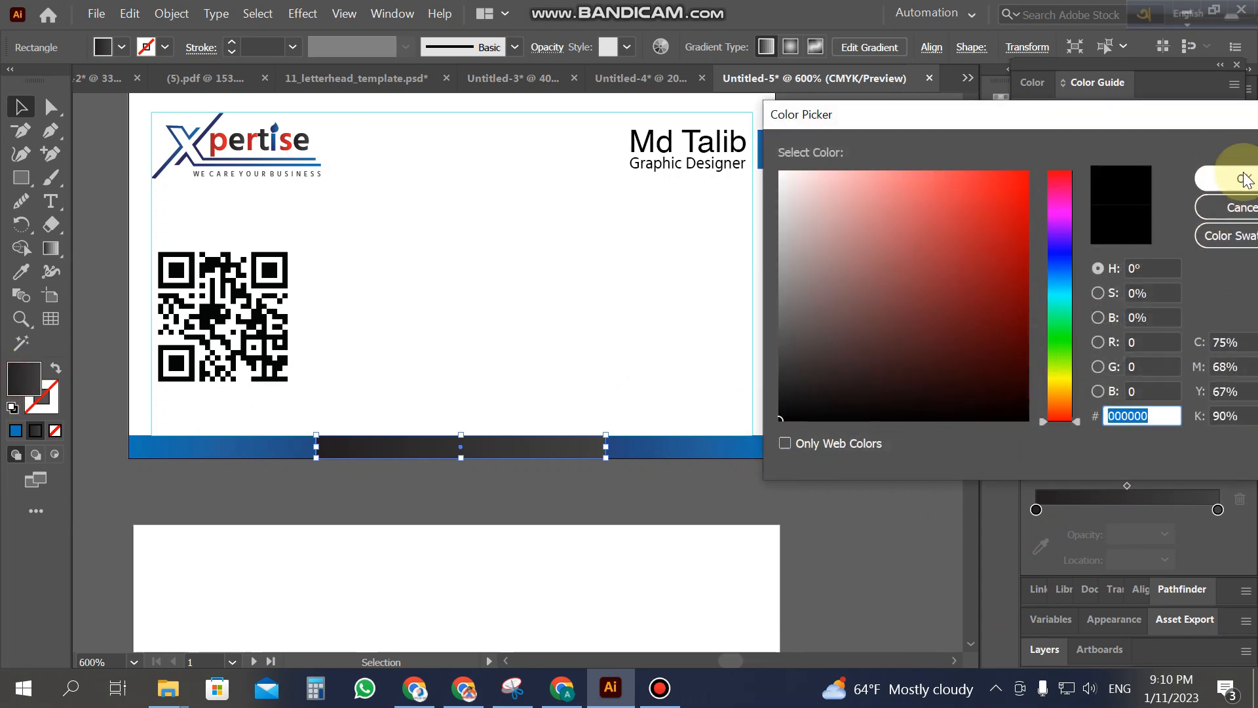
left_click(1240, 178)
double_click(1218, 509)
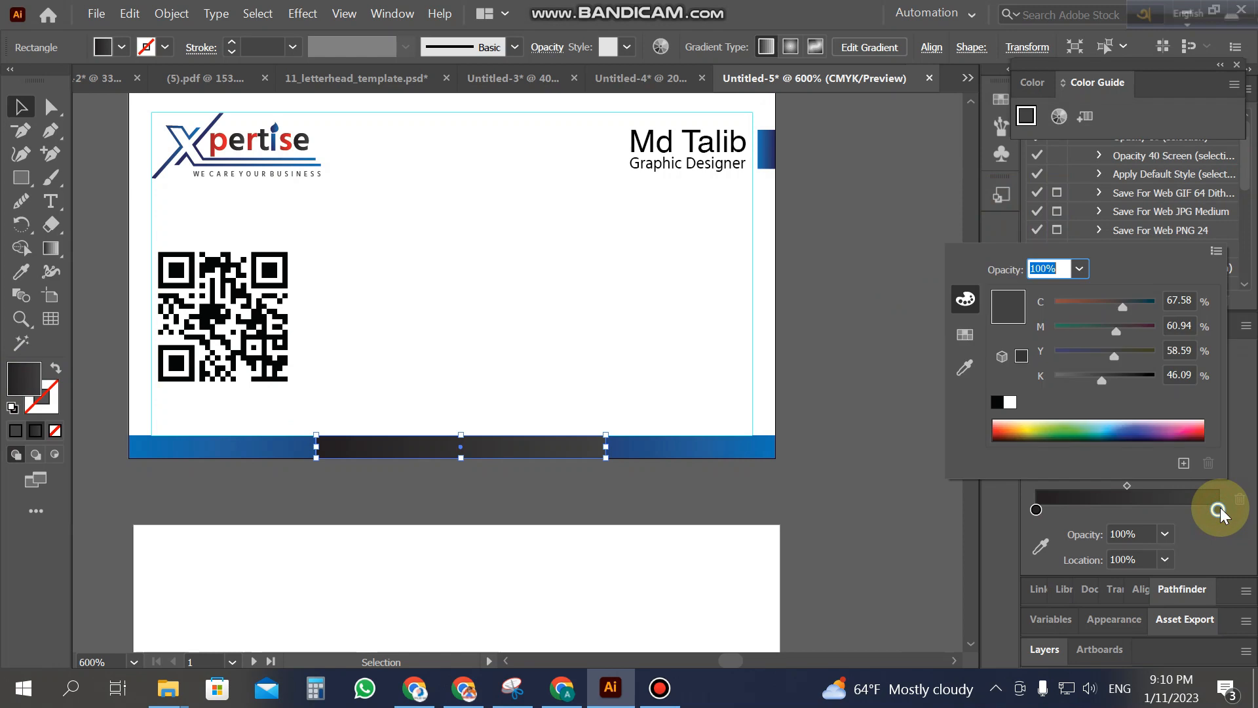
left_click_drag(1104, 379, 1143, 379)
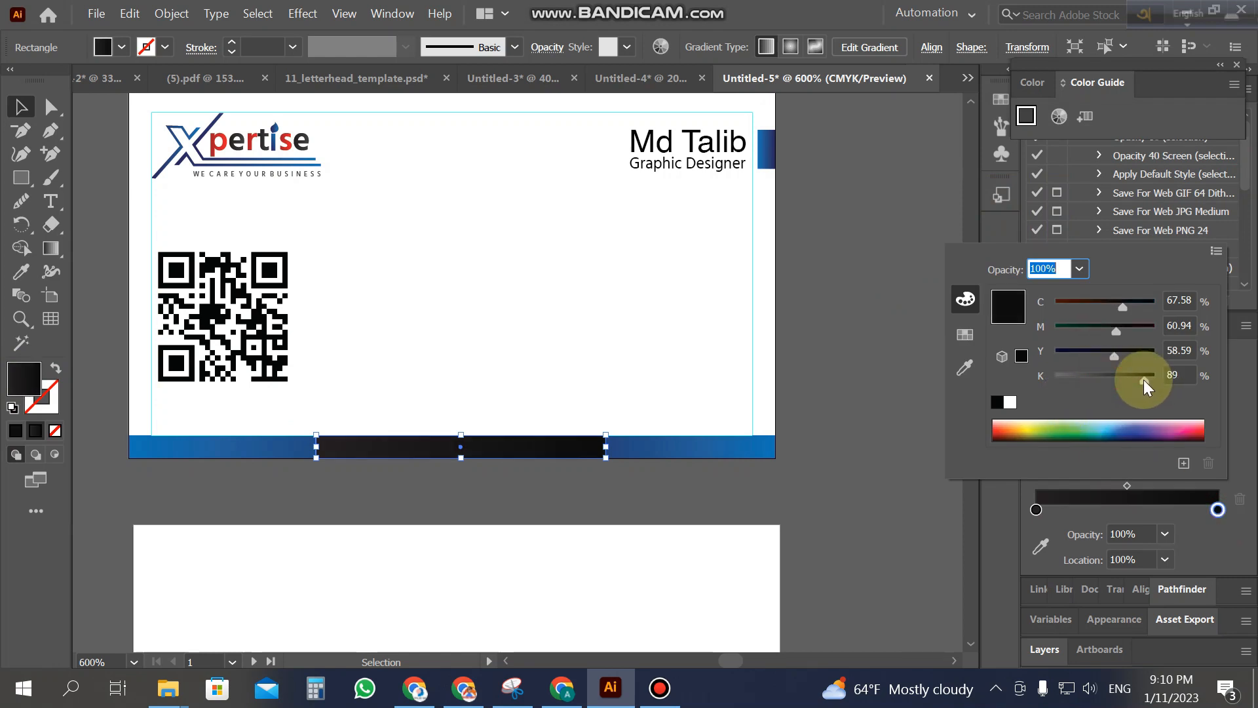
left_click(1036, 509)
double_click(1037, 509)
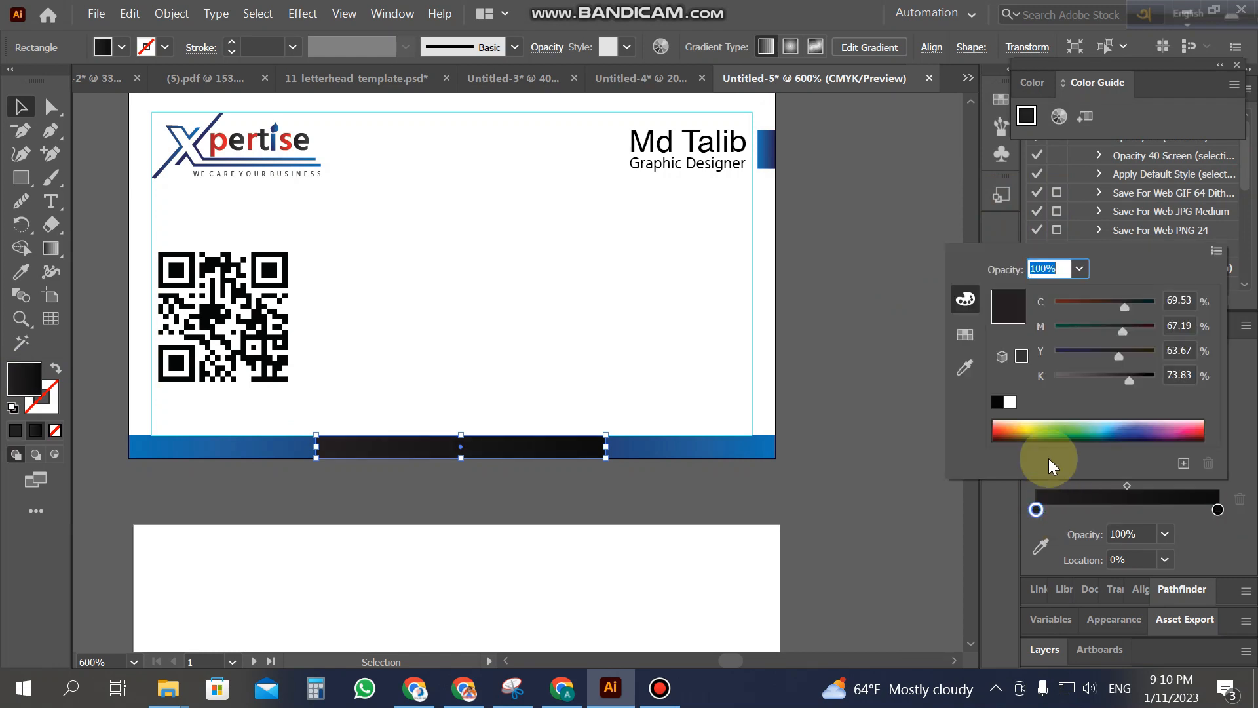
left_click_drag(1132, 379, 1147, 379)
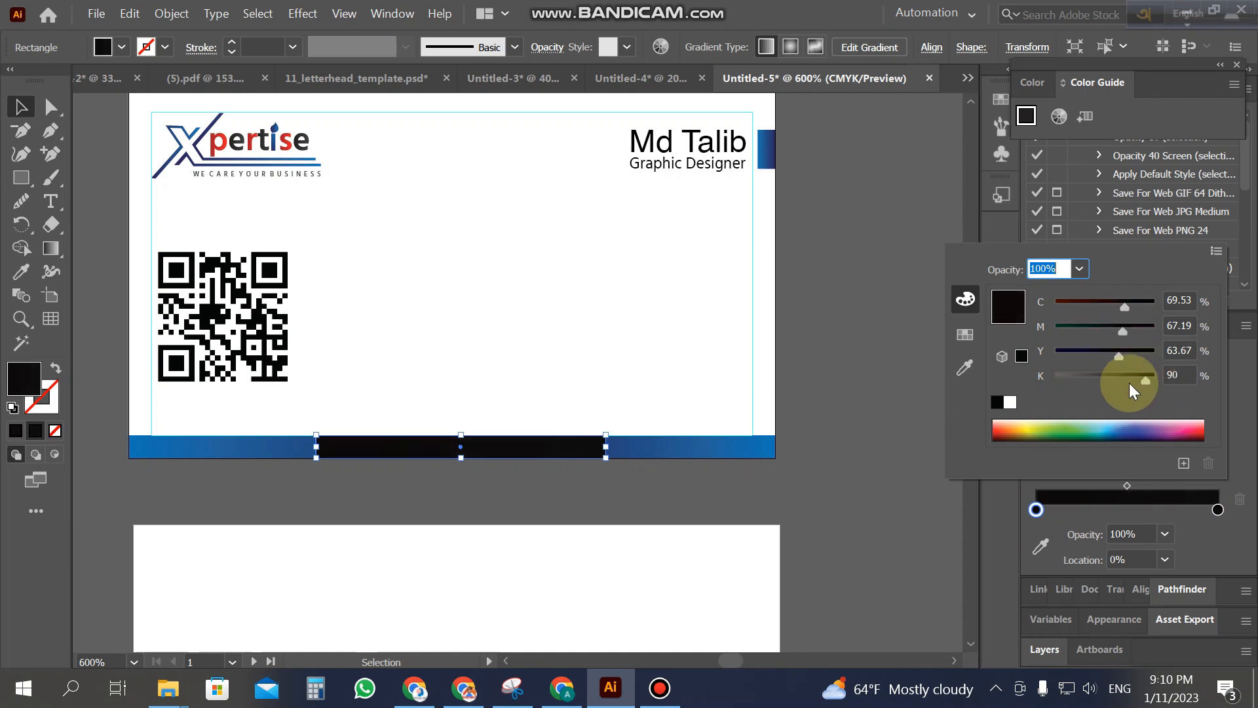
left_click(233, 488)
Step: Check the blackened bar section, then select the small blue bar beside the name
left_click(238, 495)
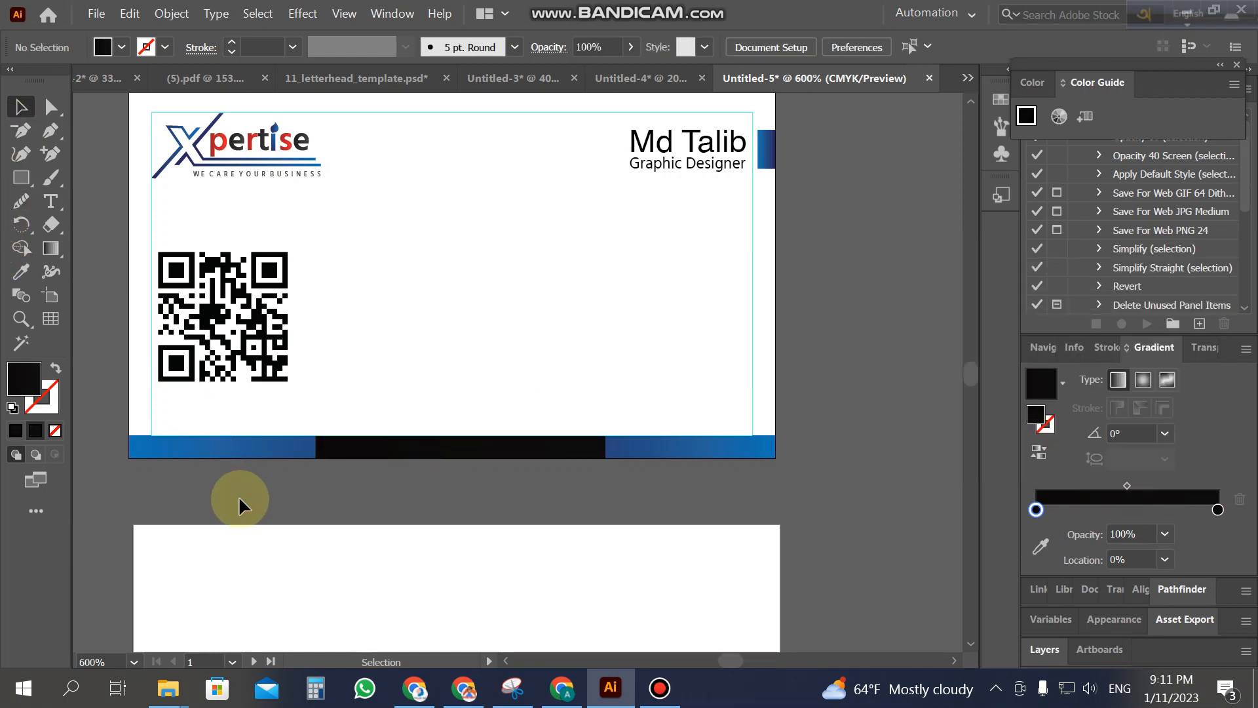
scroll(275, 494, "up", 1)
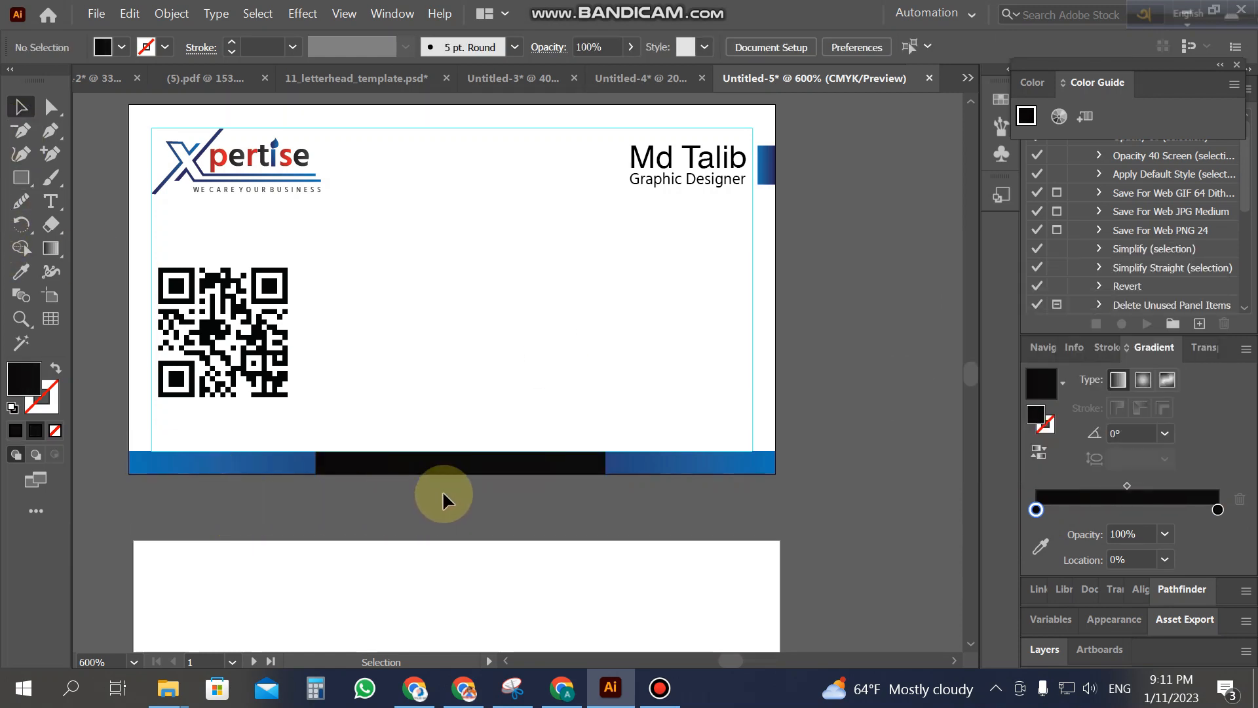
left_click(477, 469)
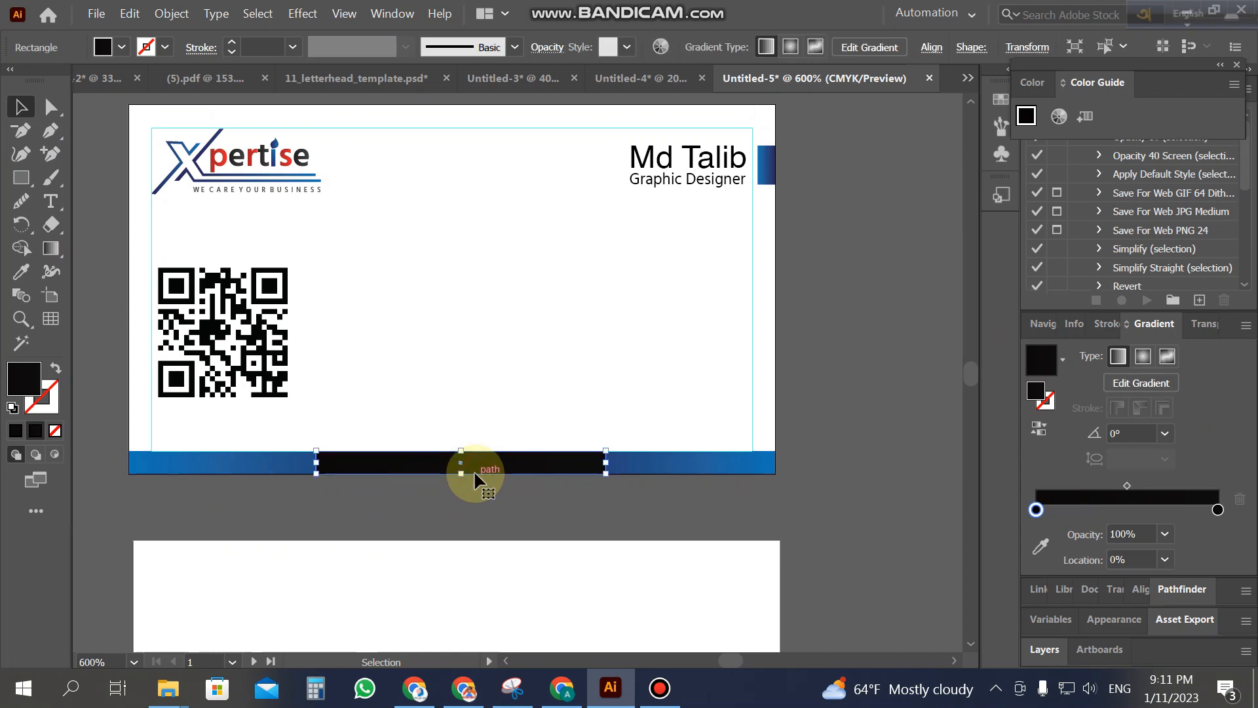
left_click(468, 509)
scroll(468, 510, "up", 1)
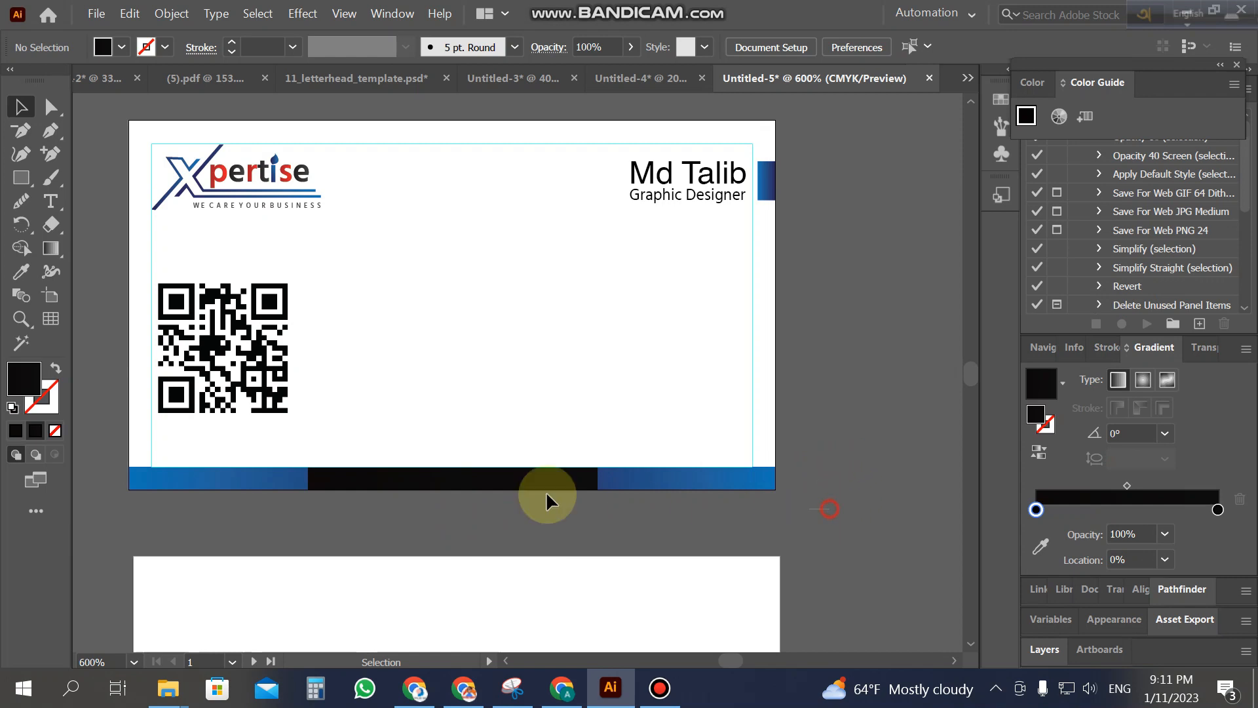
left_click_drag(128, 464, 130, 465)
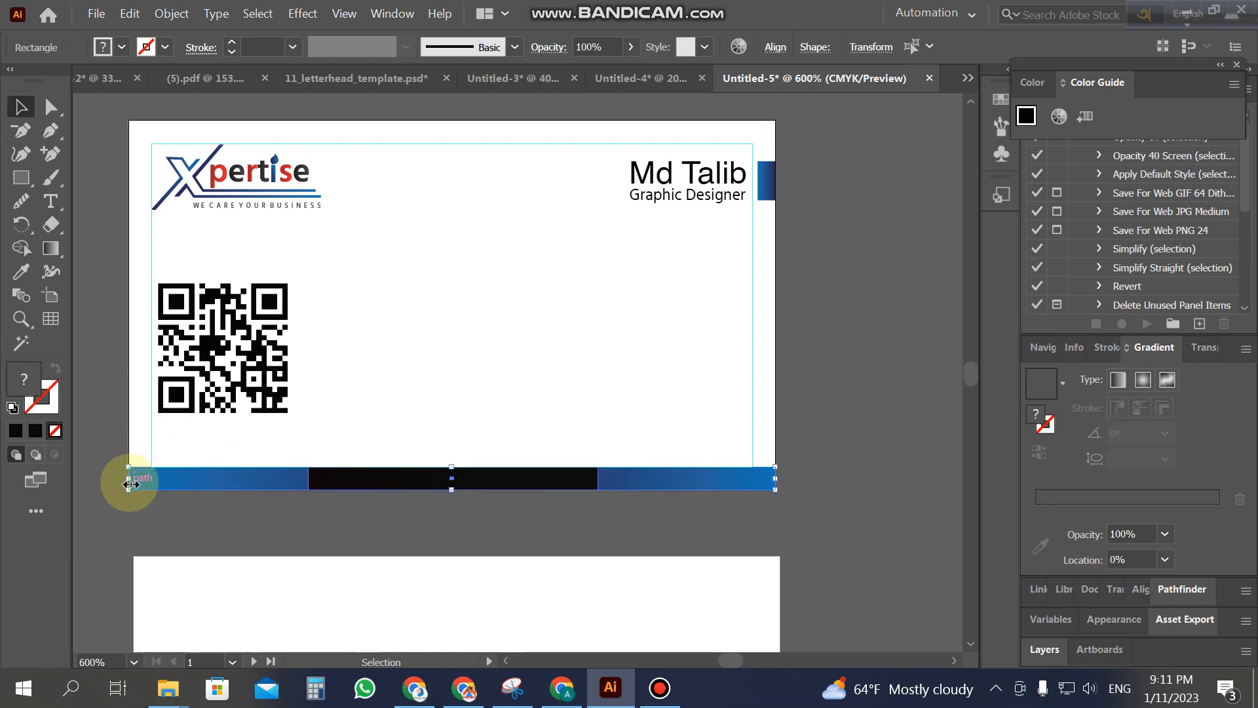
key("ctrl+2")
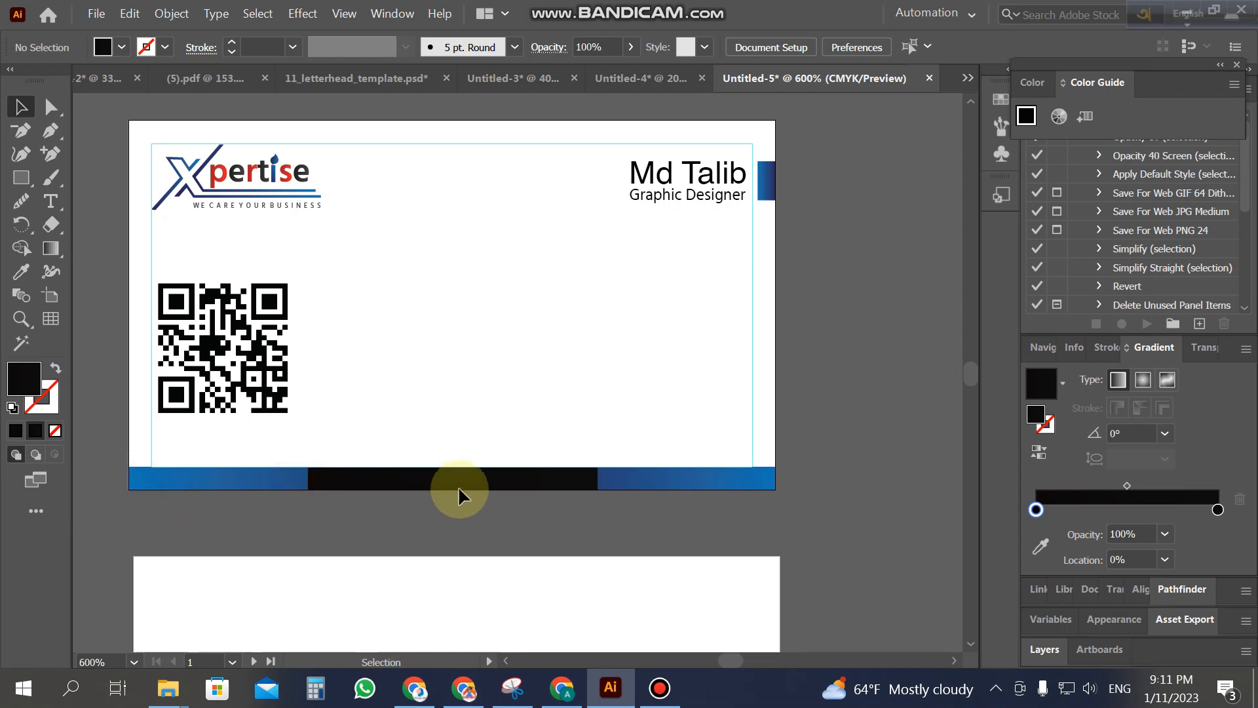
left_click(778, 177)
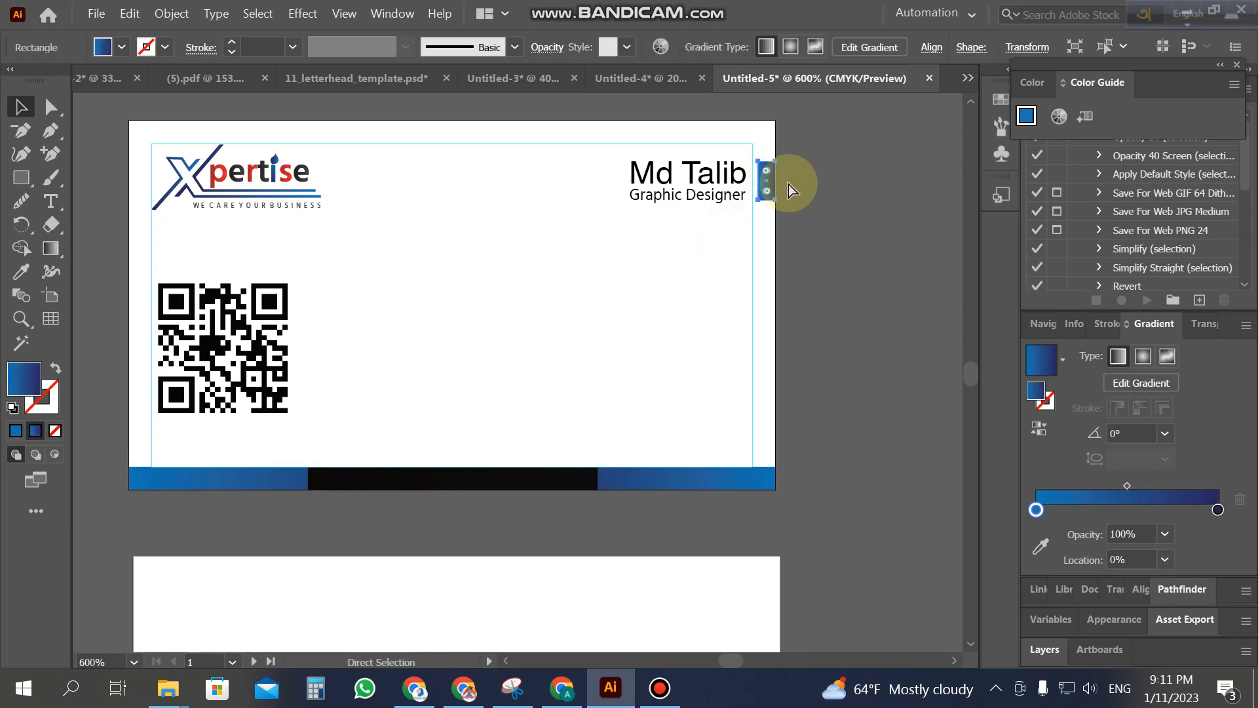
Step: Draw a black circle in the middle of the card with the Ellipse tool
left_click(797, 225)
left_click(624, 165)
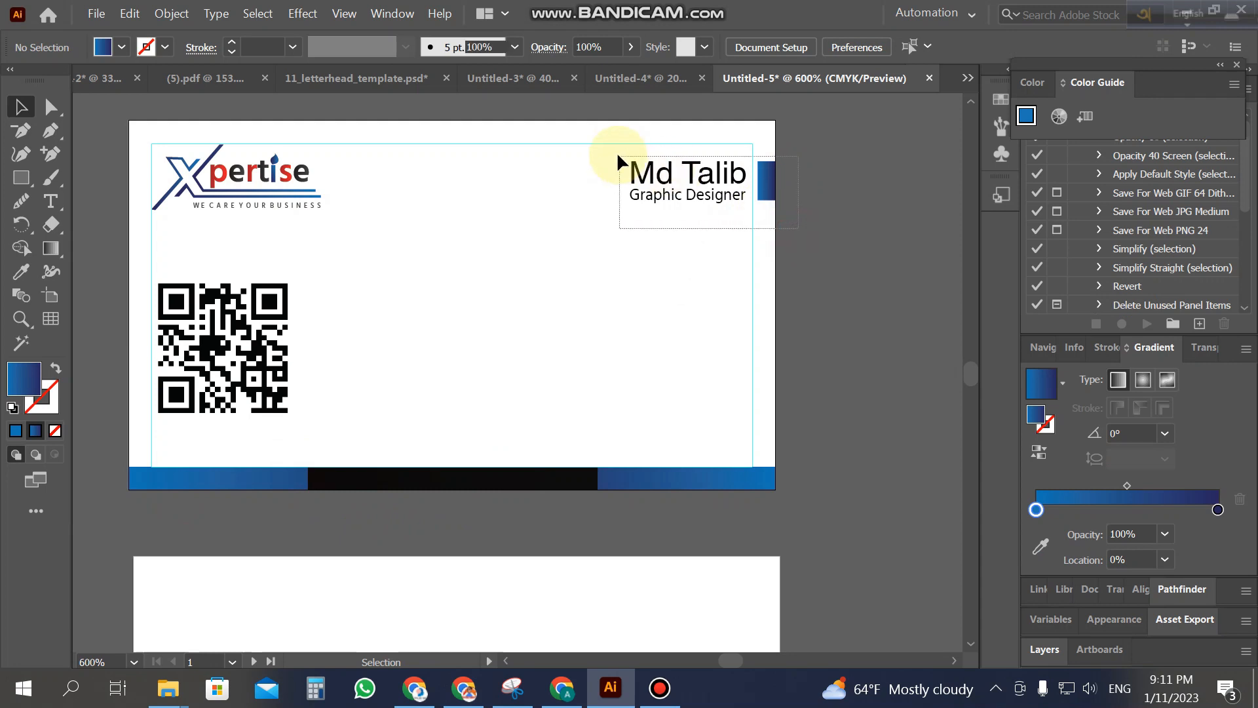
left_click(593, 194)
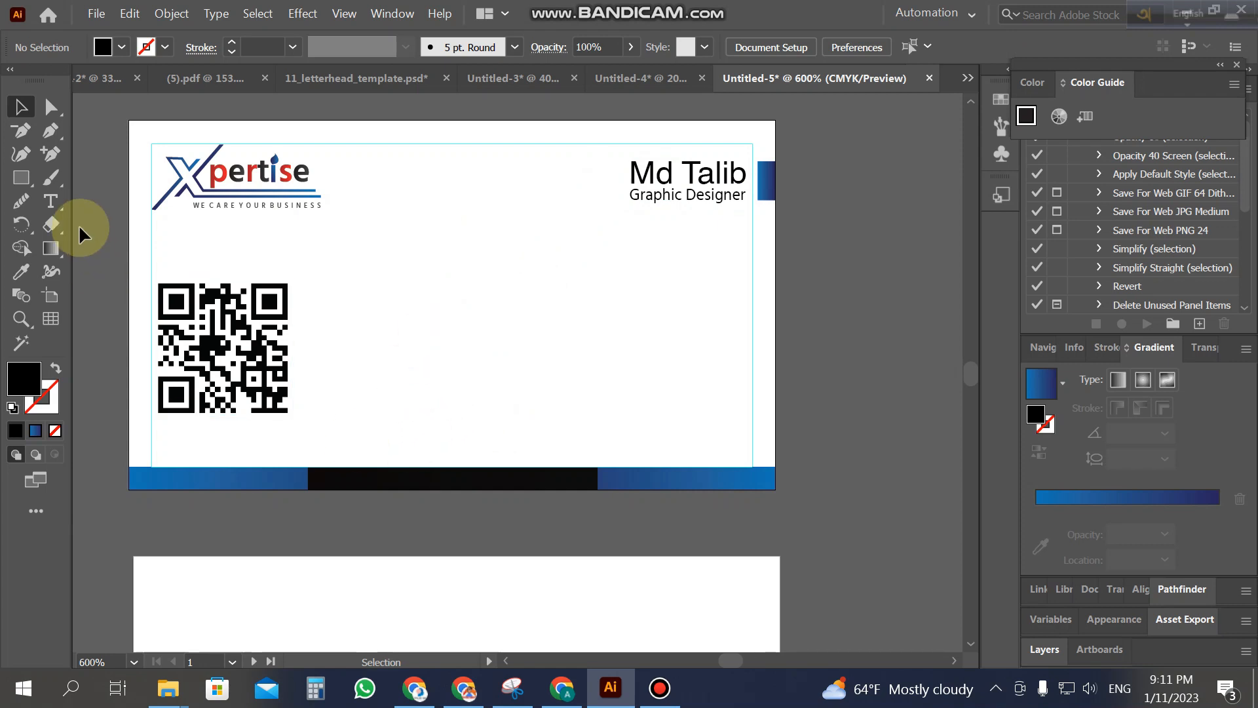
left_click_drag(34, 177, 91, 200)
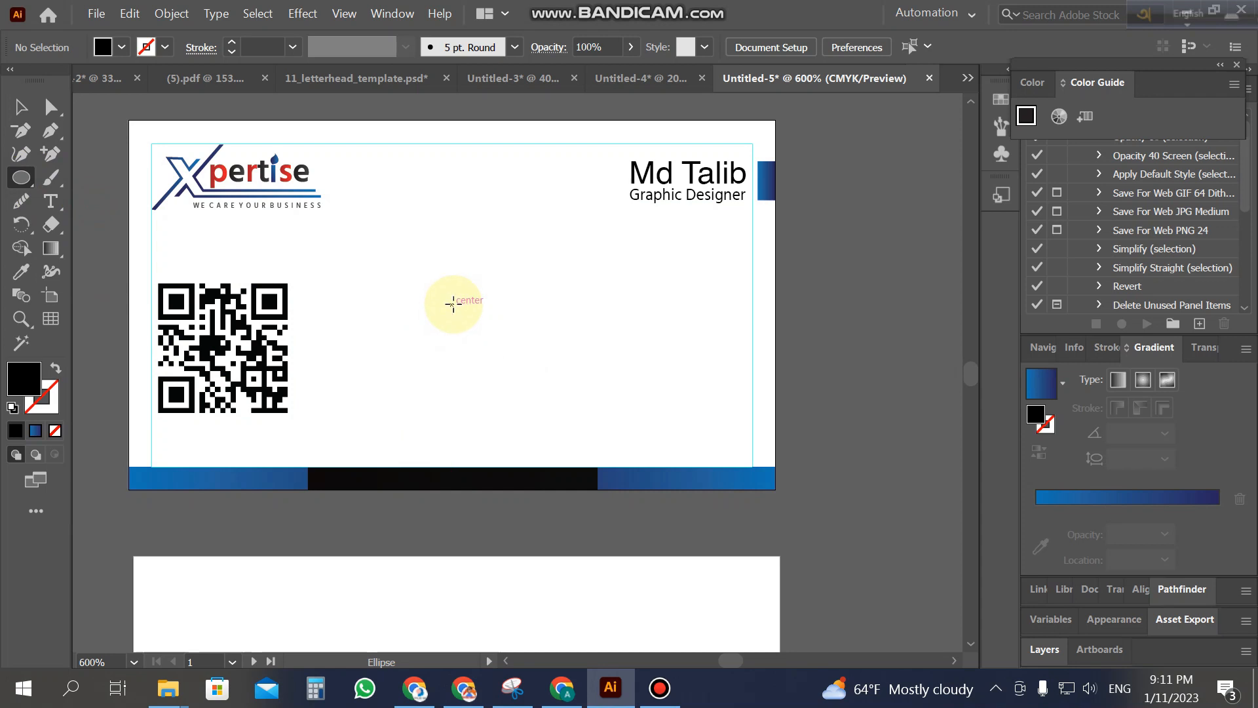
left_click_drag(462, 319, 553, 426)
Step: Enlarge the circle and move it up and left over the logo and QR code
left_click(21, 106)
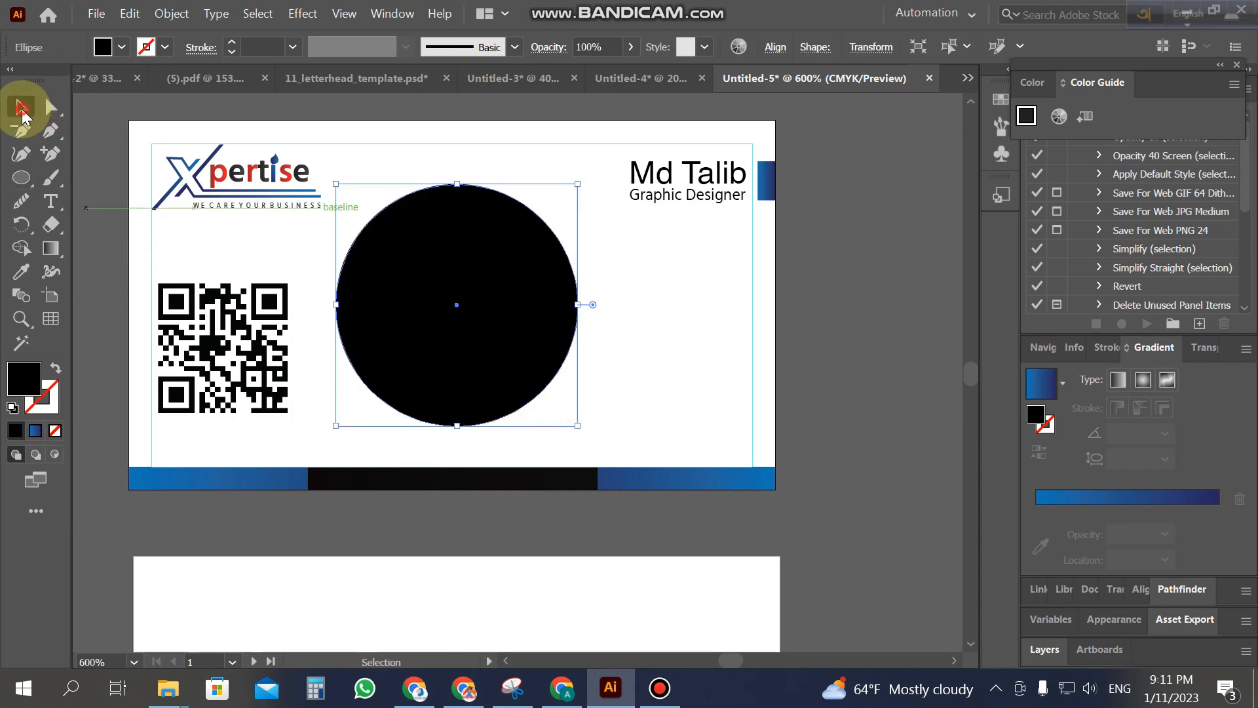
left_click_drag(481, 283, 447, 307)
left_click_drag(545, 448, 590, 496)
left_click_drag(482, 359, 483, 331)
scroll(481, 343, "down", 1)
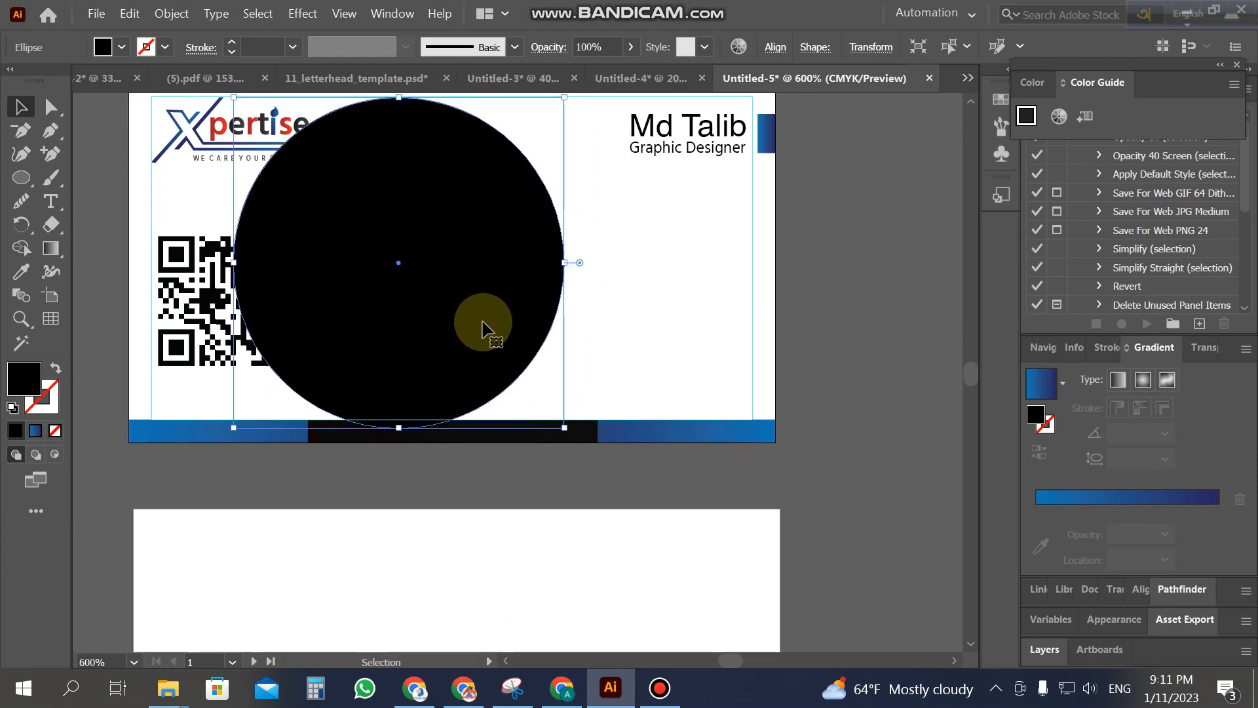
scroll(542, 407, "up", 1)
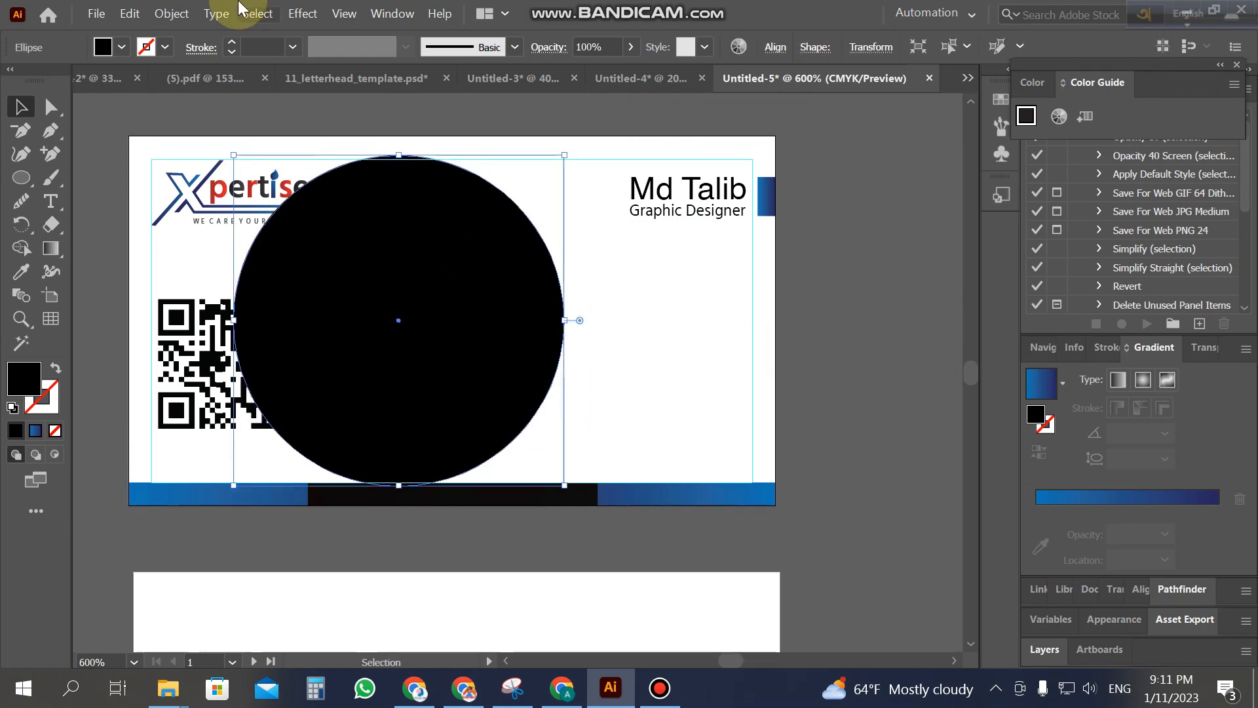
Step: Create an inset copy of the black circle using Offset Path at -0.05 in
left_click(696, 390)
left_click(481, 331)
left_click(172, 14)
mouse_move(325, 426)
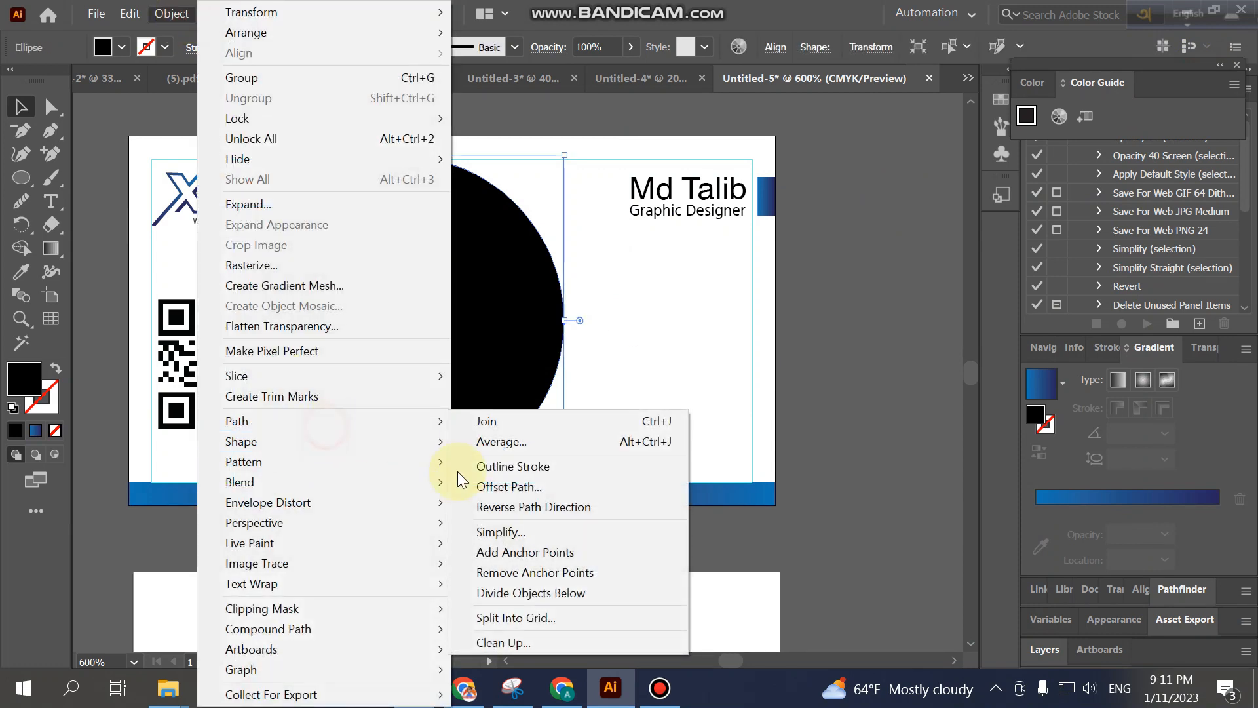
left_click(497, 491)
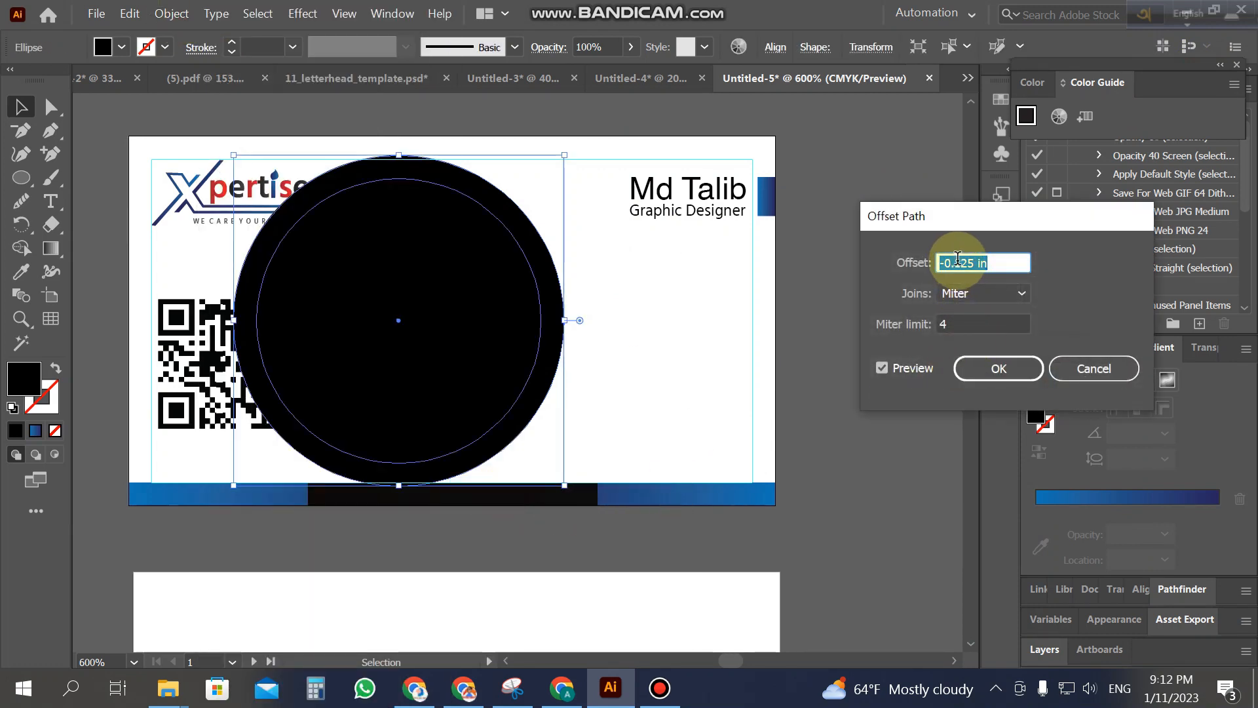
triple_click(957, 262)
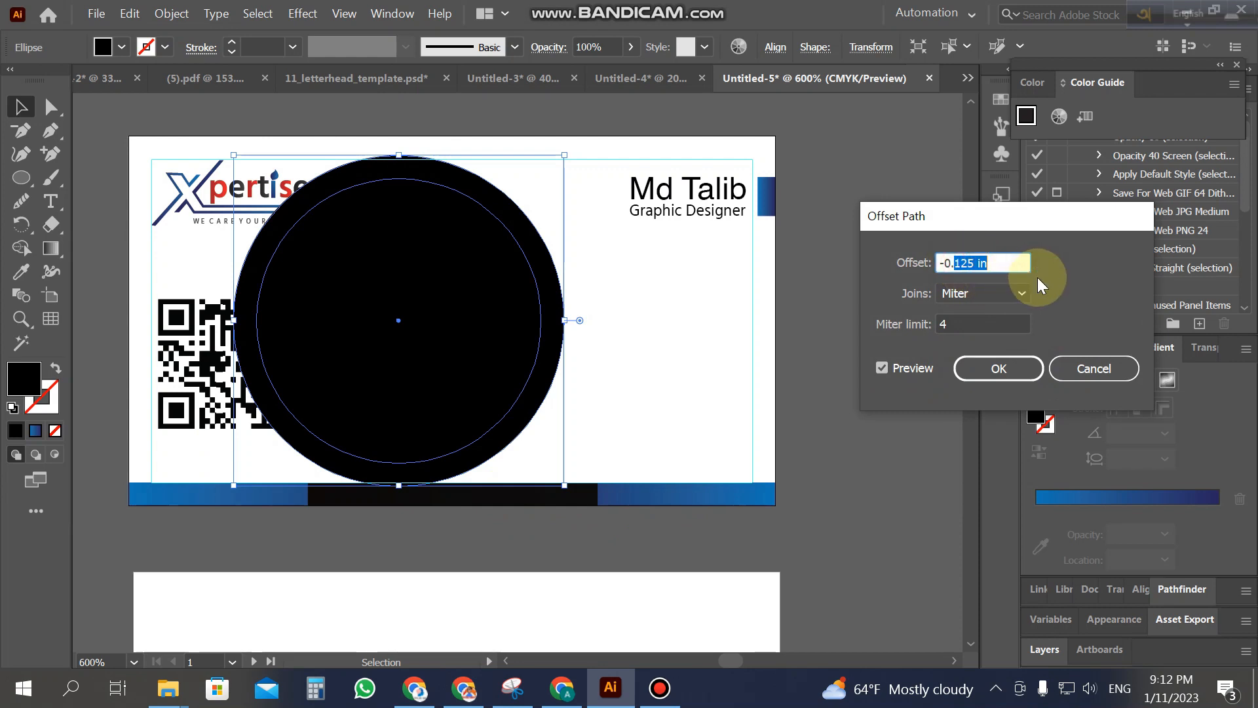
type("-0.6")
left_click(880, 369)
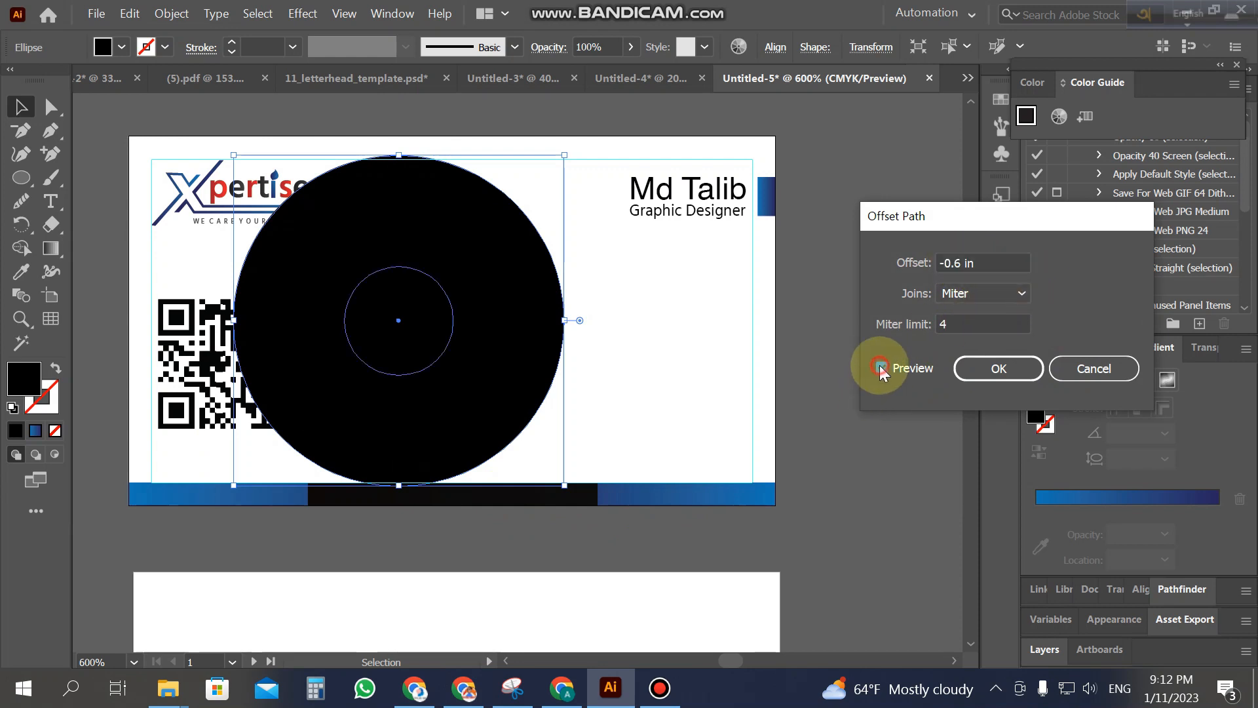
left_click_drag(958, 259, 1024, 270)
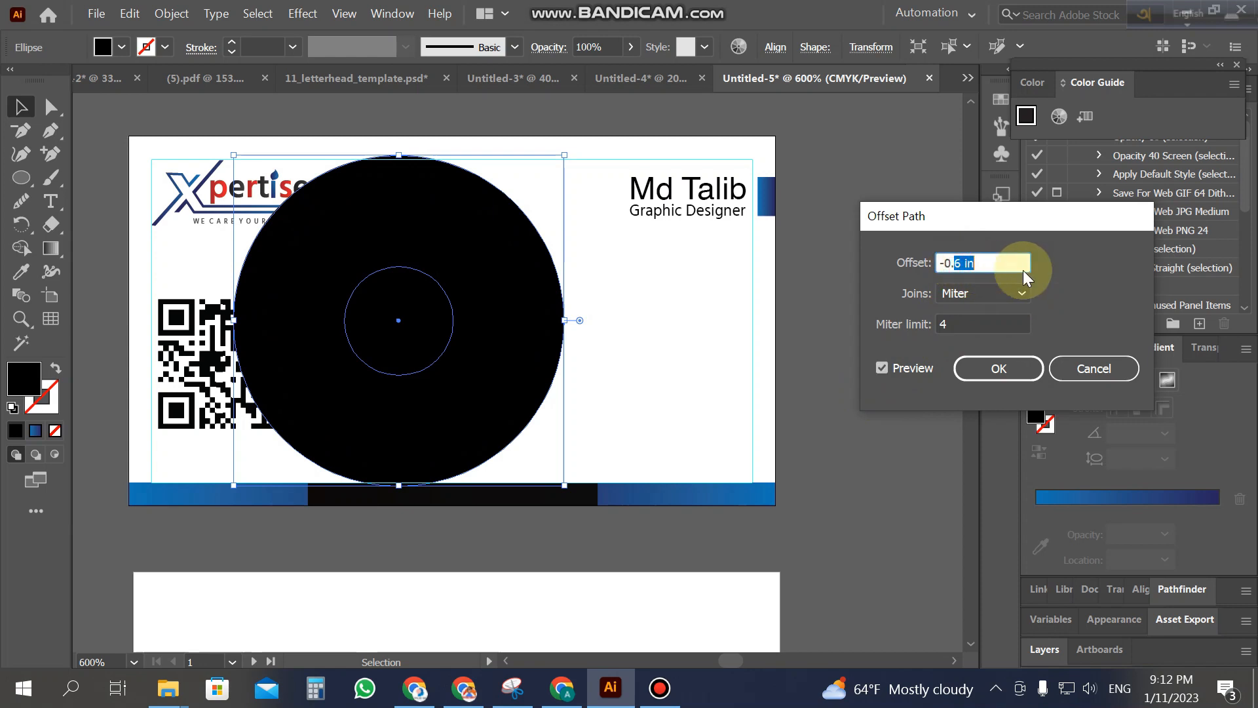
type("05")
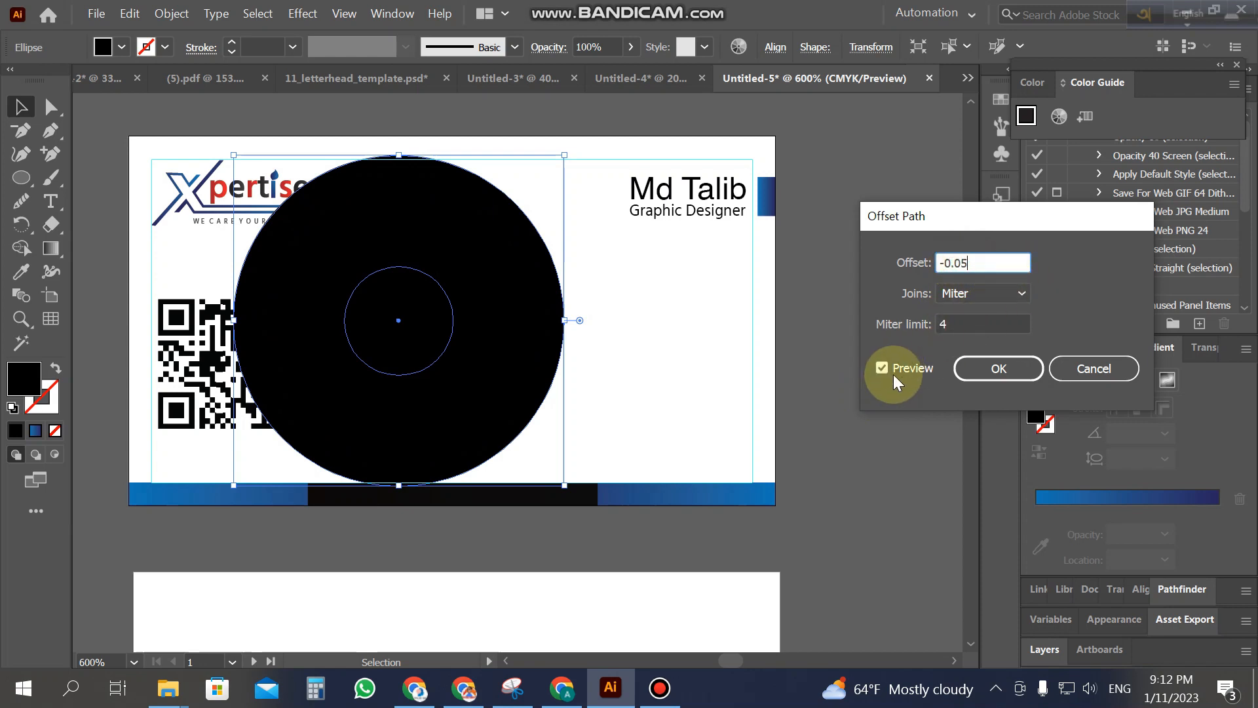
left_click(885, 372)
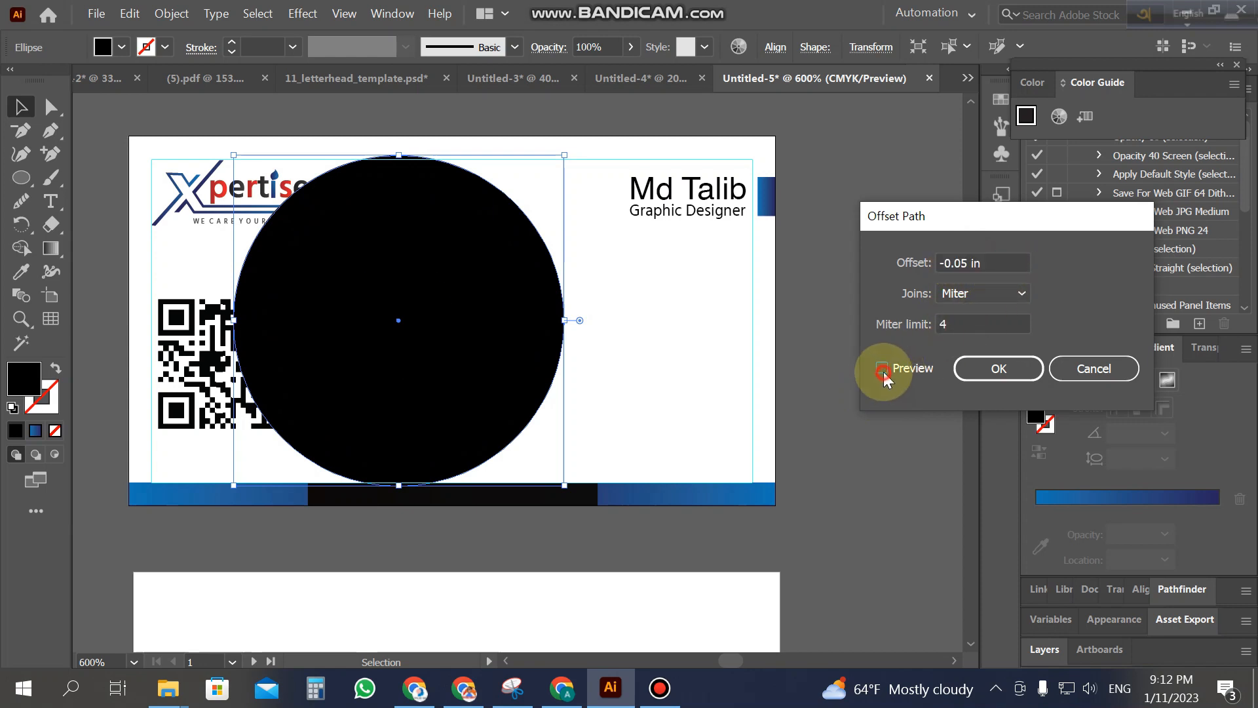
left_click(999, 367)
Step: Select the circle and its inset copy together for the Shape Builder tool
left_click(649, 356)
left_click_drag(647, 393, 482, 392)
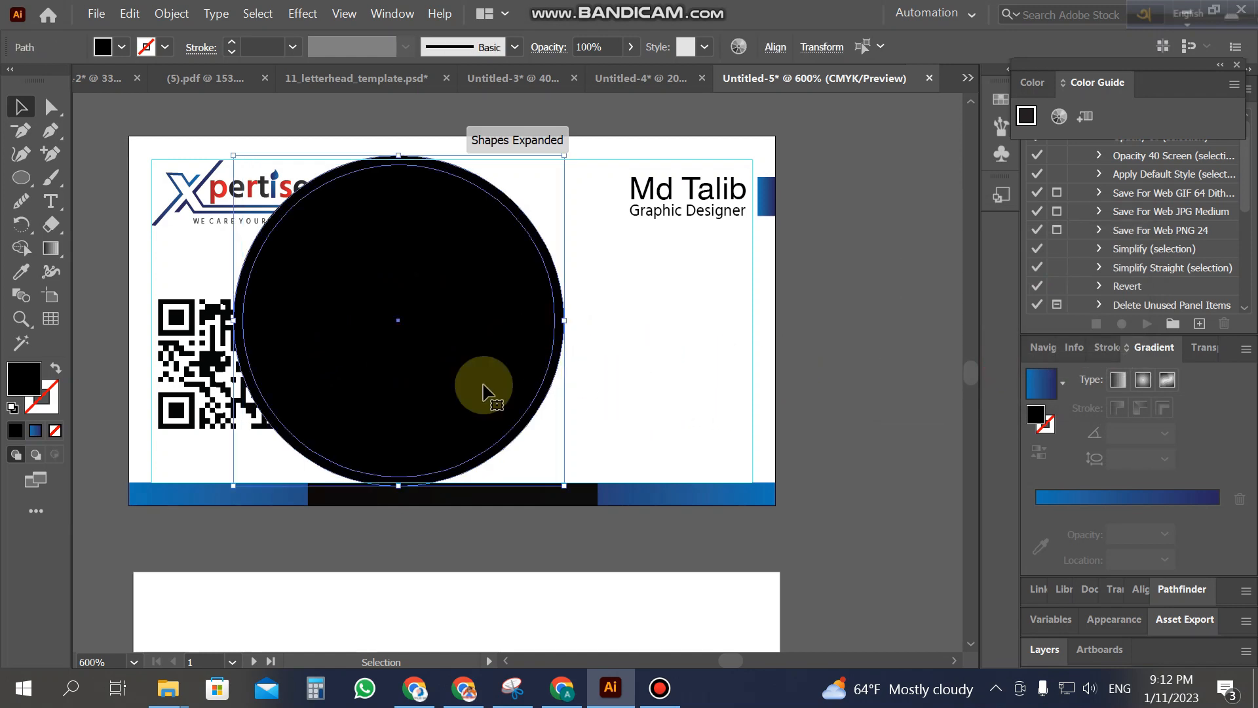
left_click(21, 248)
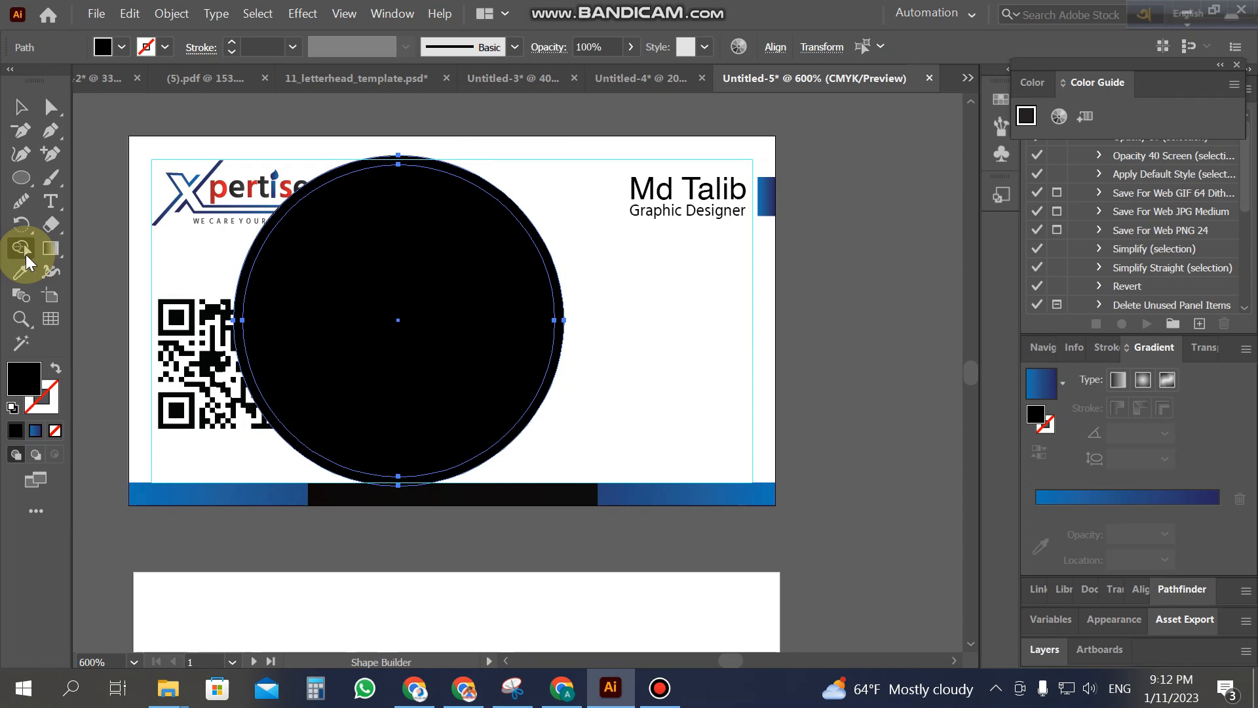
Step: Remove the inner disc to leave a thin black ring, then nudge the ring left
left_click(528, 351, "alt")
left_click(21, 107)
left_click(620, 353)
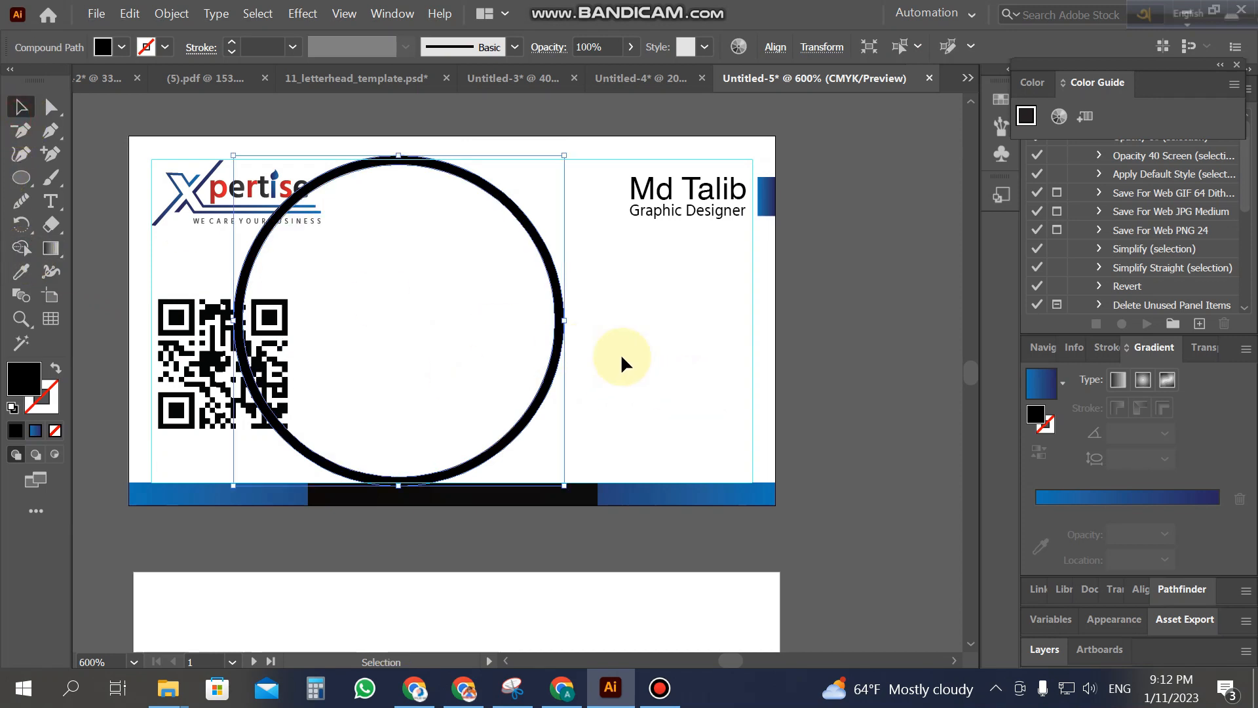
left_click(562, 352)
key("Left")
key("Left")
key("Left")
key("Left")
key("Left")
key("Left")
key("Left")
key("Left")
key("Left")
key("Left")
key("Left")
key("Left")
key("Left")
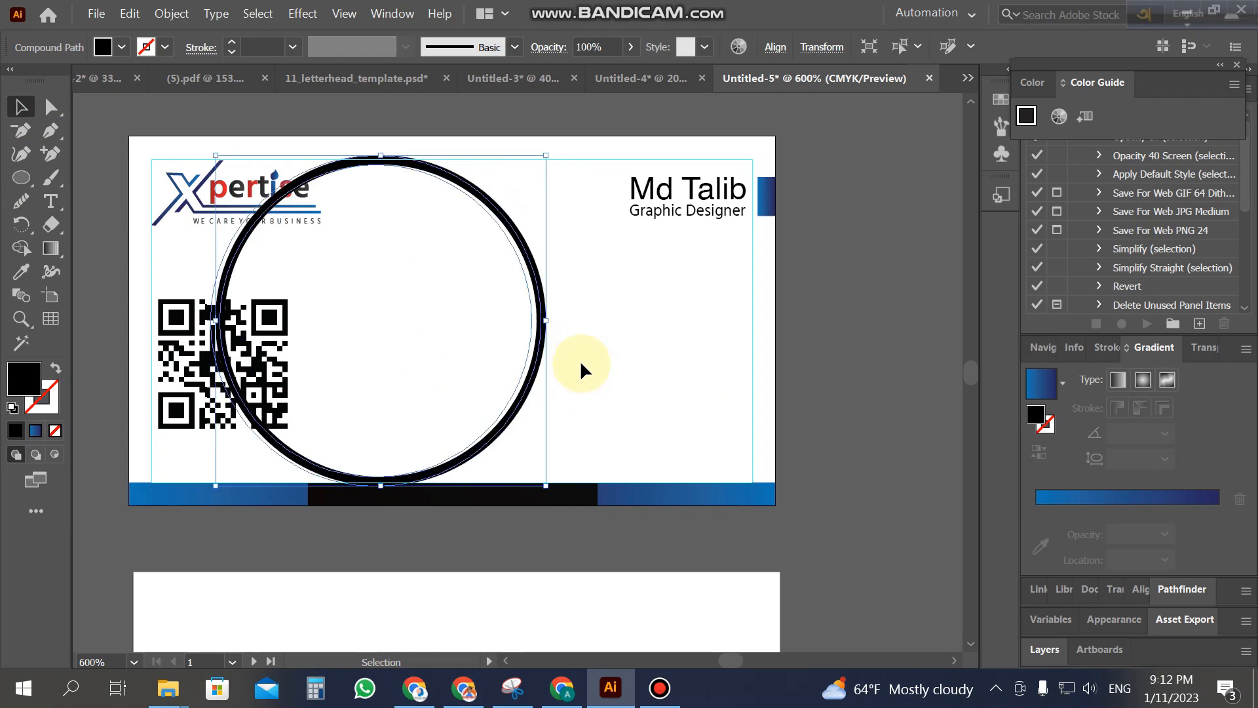
left_click(610, 365)
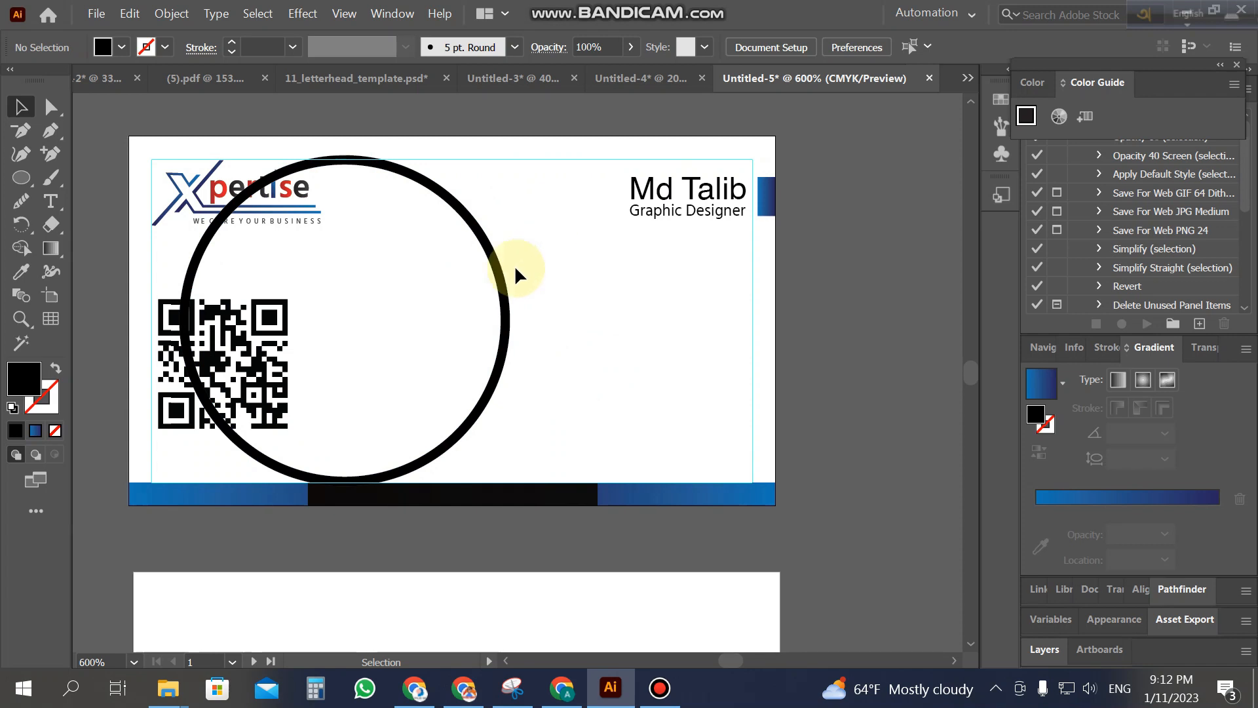
Step: Shrink the ring, move it to the card's centre, and draw a rectangle over its left half
left_click(510, 347)
left_click_drag(510, 157, 490, 176)
left_click(567, 317)
left_click_drag(477, 378, 497, 401)
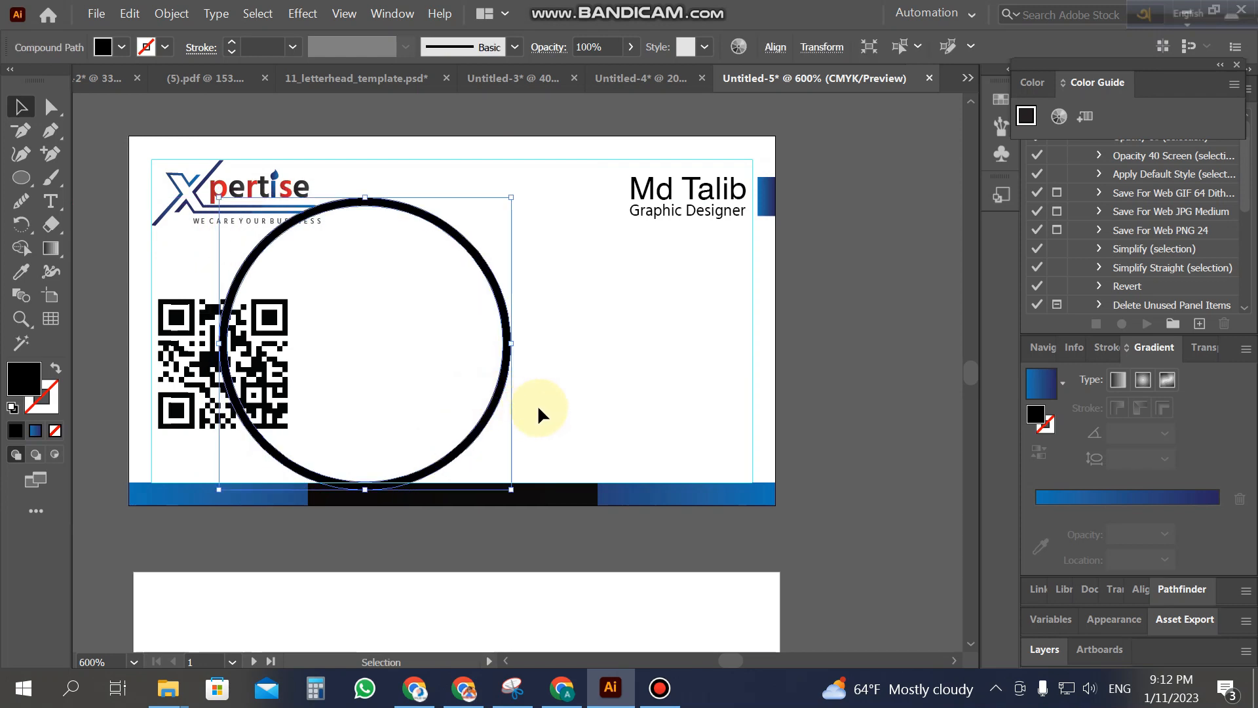
left_click(553, 412)
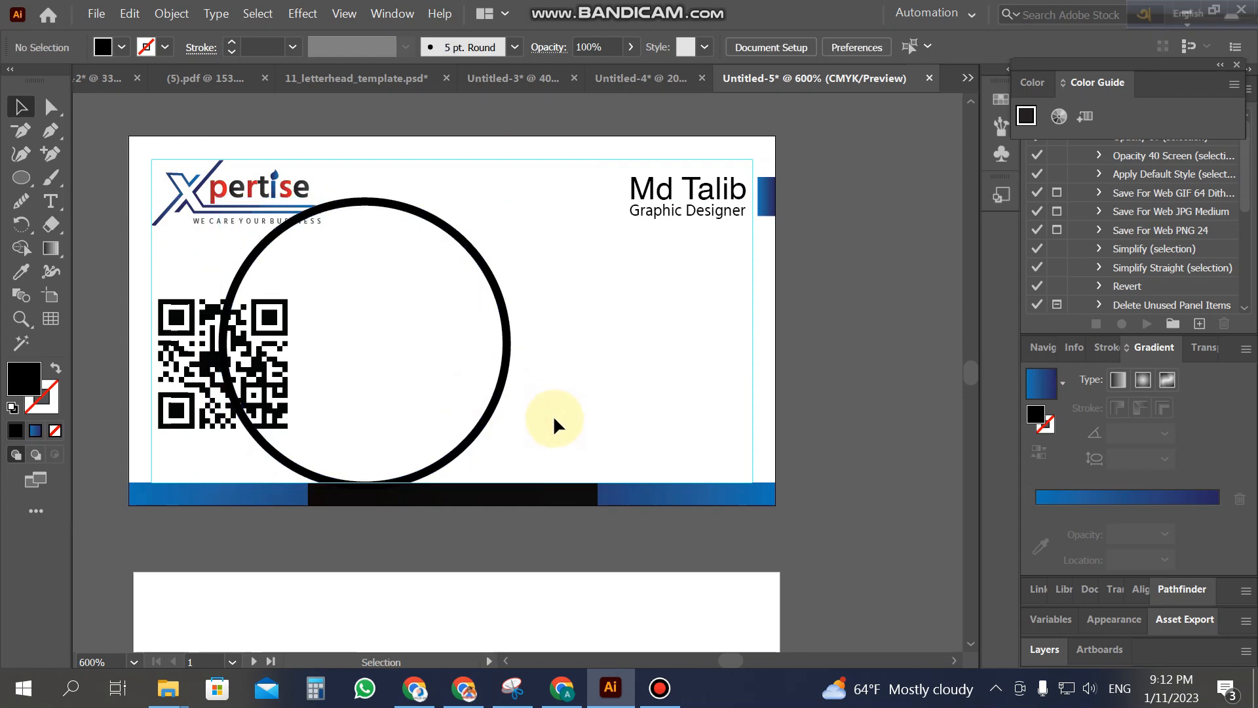
left_click_drag(512, 365, 631, 341)
left_click_drag(40, 181, 98, 177)
mouse_move(309, 171)
left_mouse_down()
mouse_move(514, 457)
mouse_move(512, 476)
left_mouse_up()
Step: With Shape Builder, delete the rectangle and the ring's left half, leaving a right-hand arc
left_click(20, 106)
left_click_drag(599, 455, 402, 266)
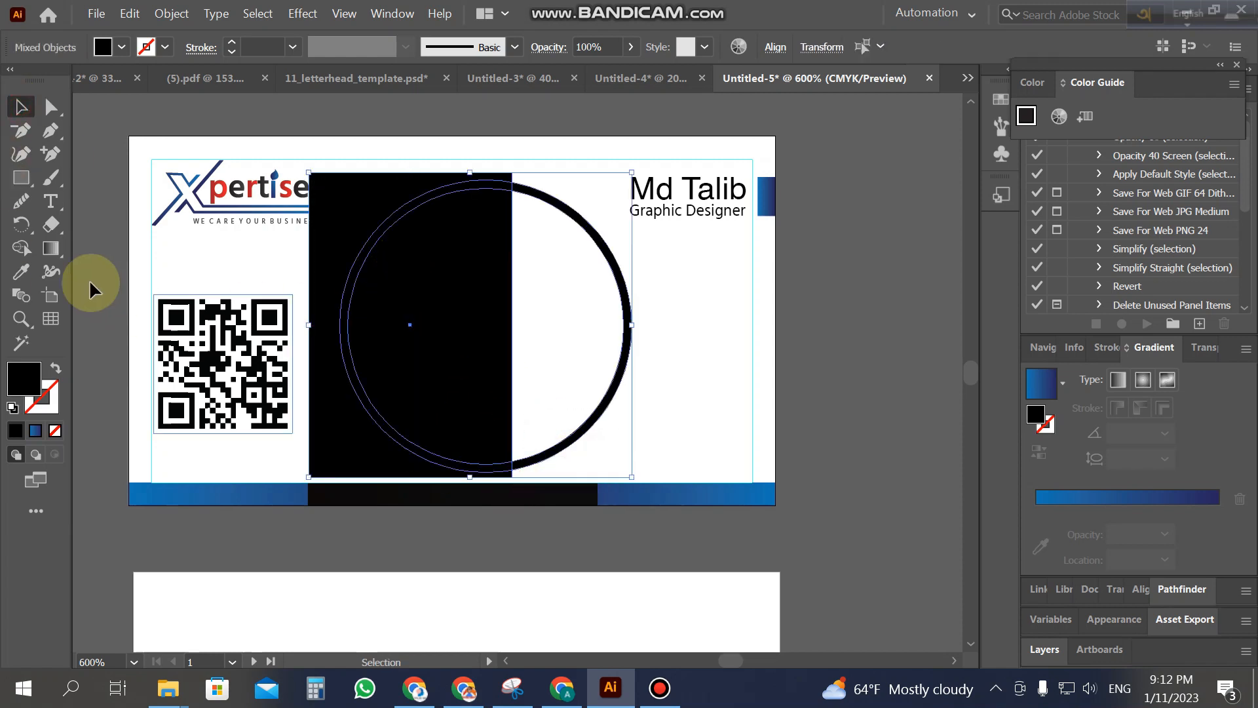
left_click(24, 252)
mouse_move(360, 219)
left_mouse_down()
mouse_move(413, 337)
mouse_move(458, 478)
left_mouse_up()
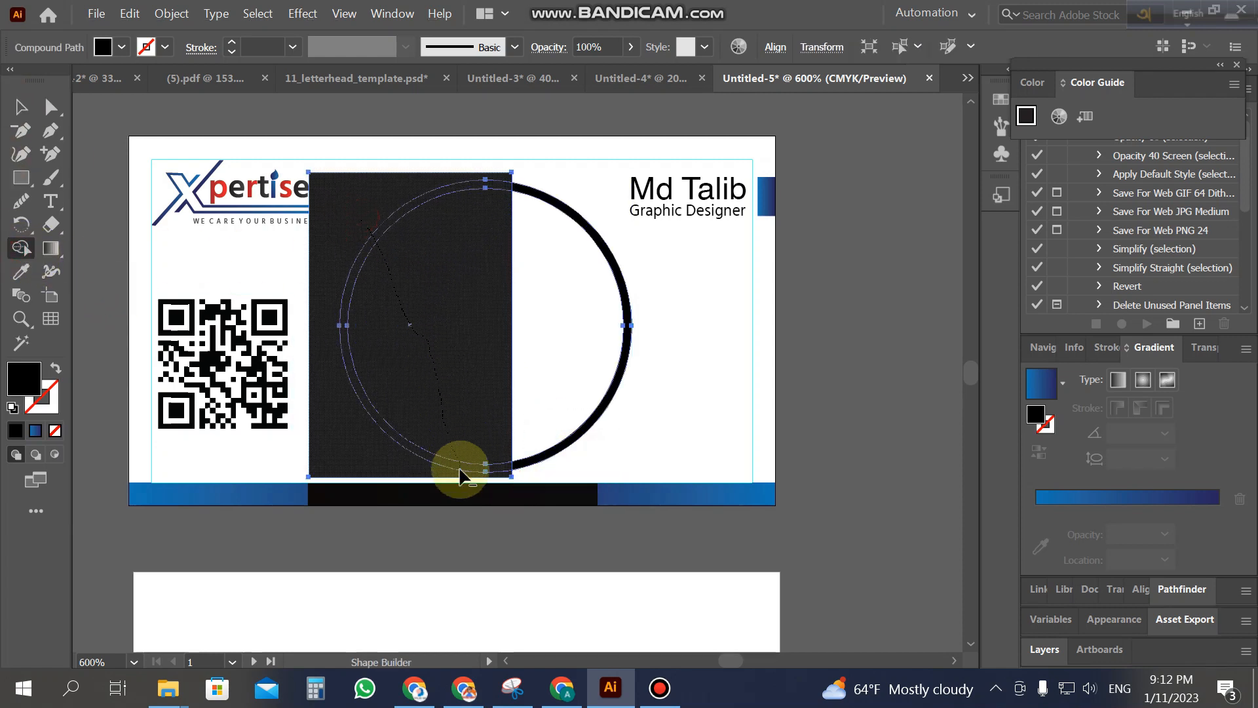
Step: Shrink the arc, shift it left, and switch to the finished Untitled-3 card
left_click(20, 107)
left_click(420, 288)
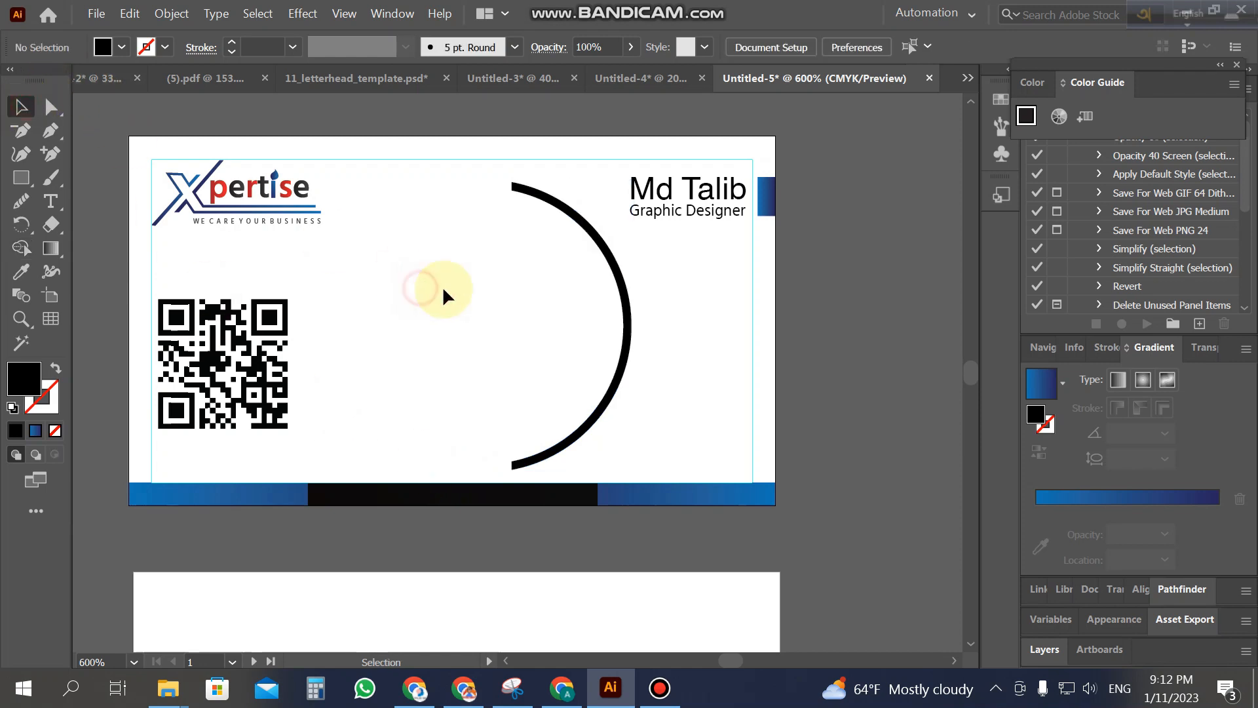
left_click(633, 321)
left_click_drag(631, 182, 617, 218)
left_click_drag(604, 295, 516, 308)
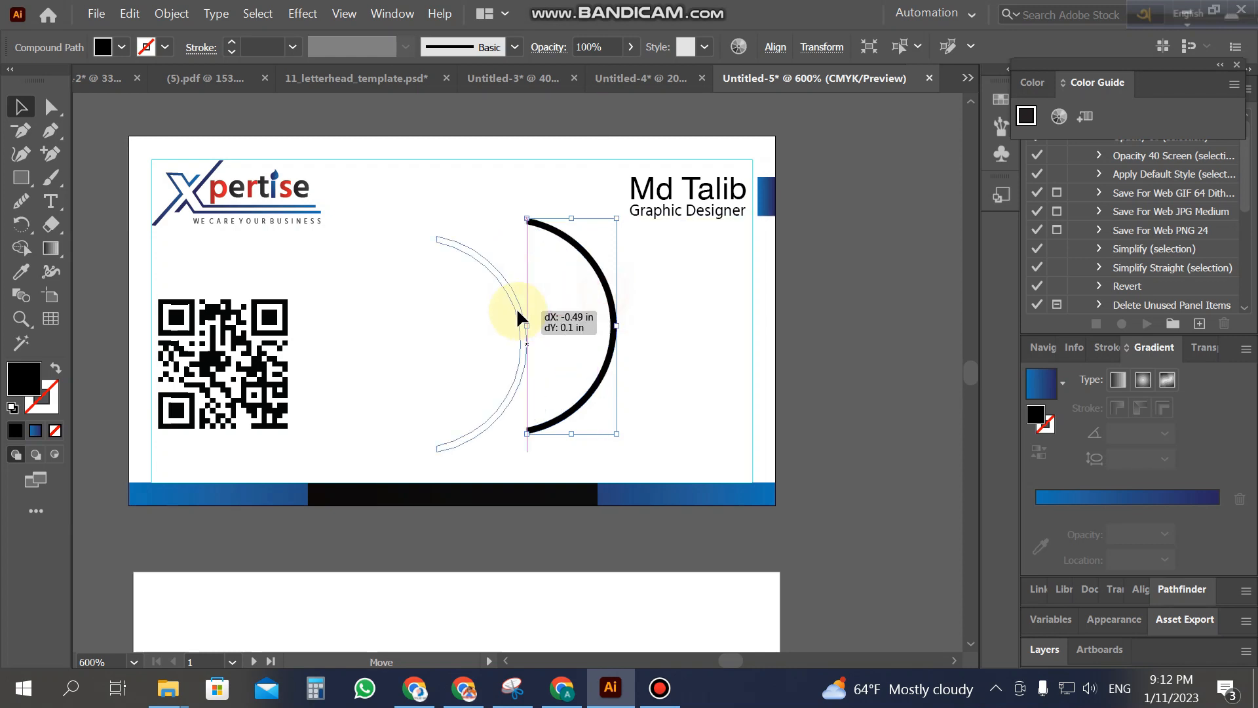
left_click(675, 357)
left_click(502, 81)
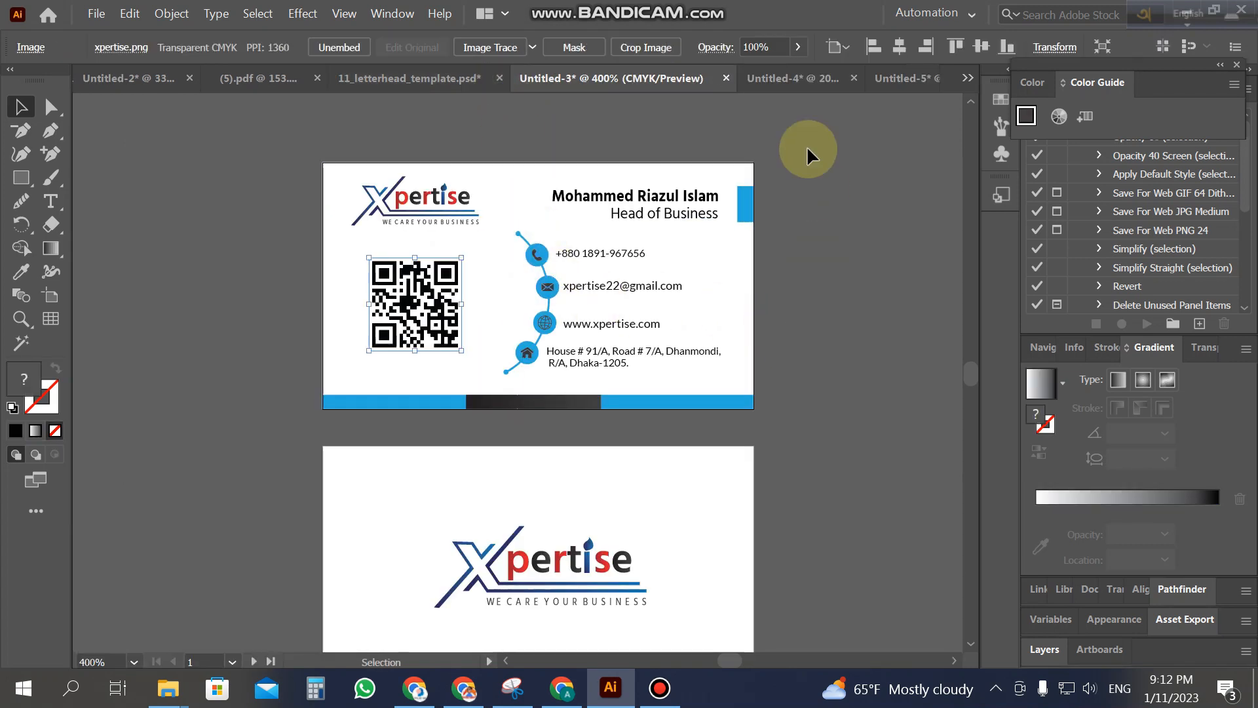
Step: Go through Untitled-4 back to the Untitled-5 card and zoom in close on the arc
left_click(789, 78)
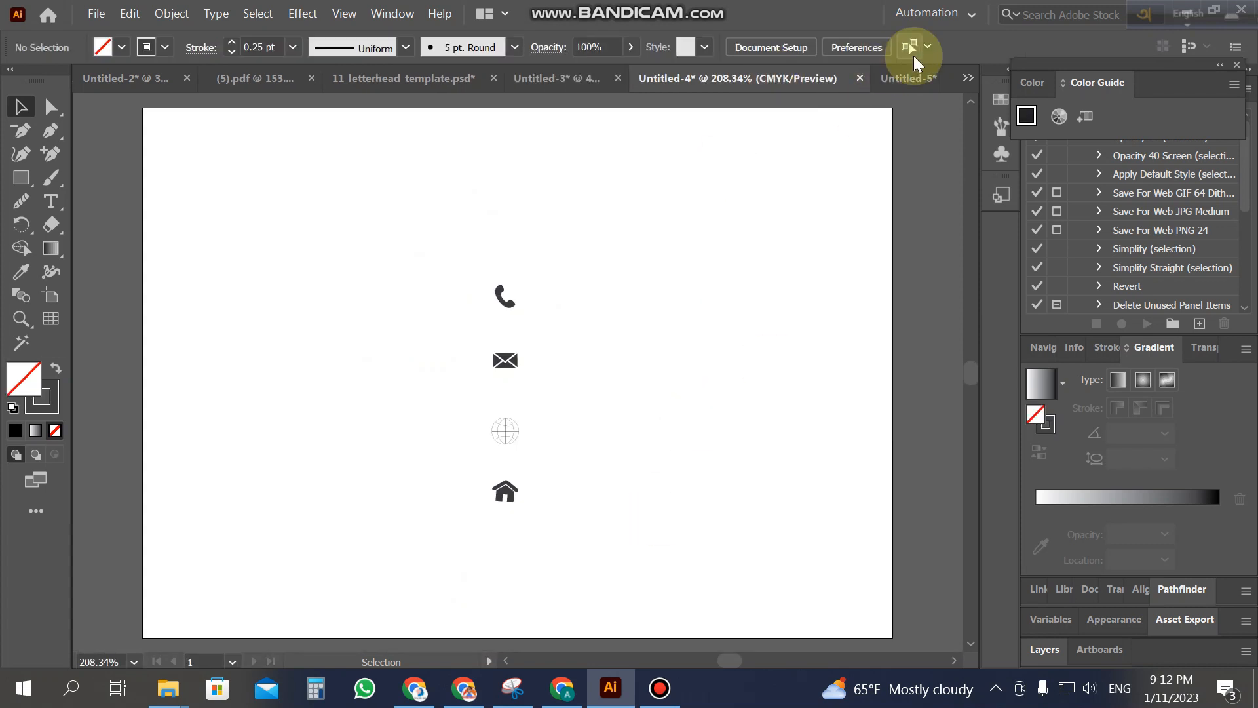
left_click(909, 78)
key("z")
left_click(516, 348)
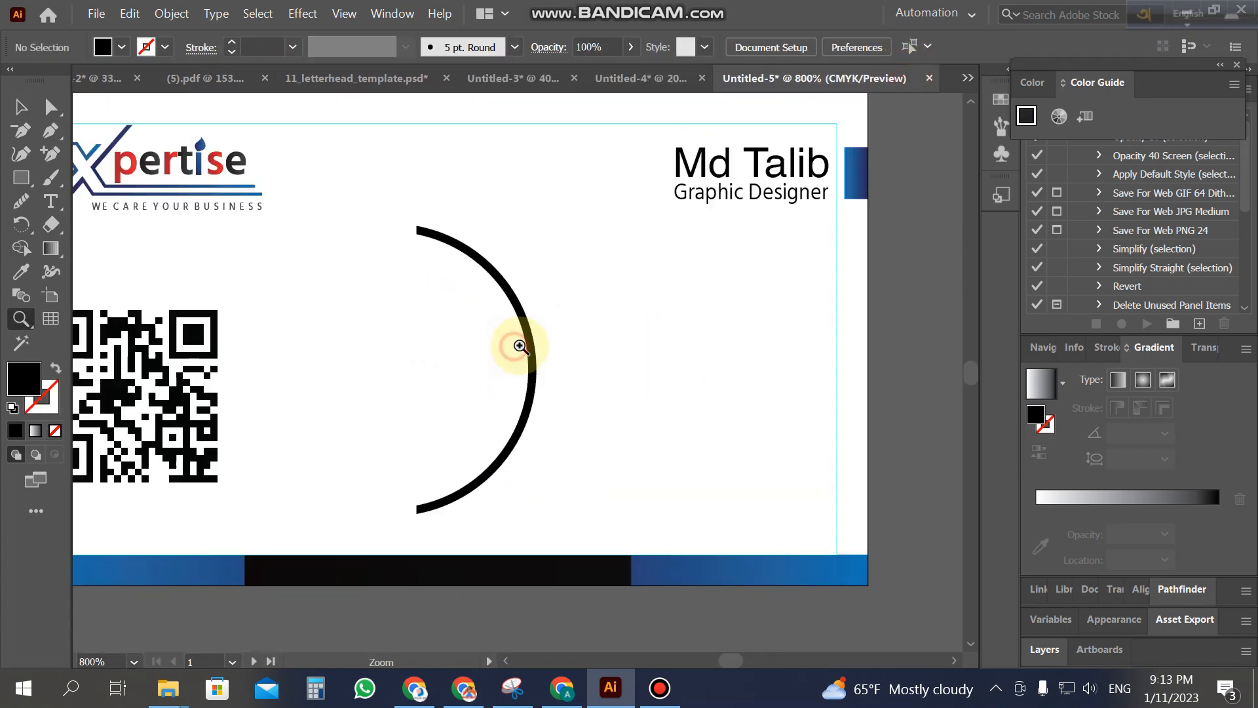
left_click(504, 384)
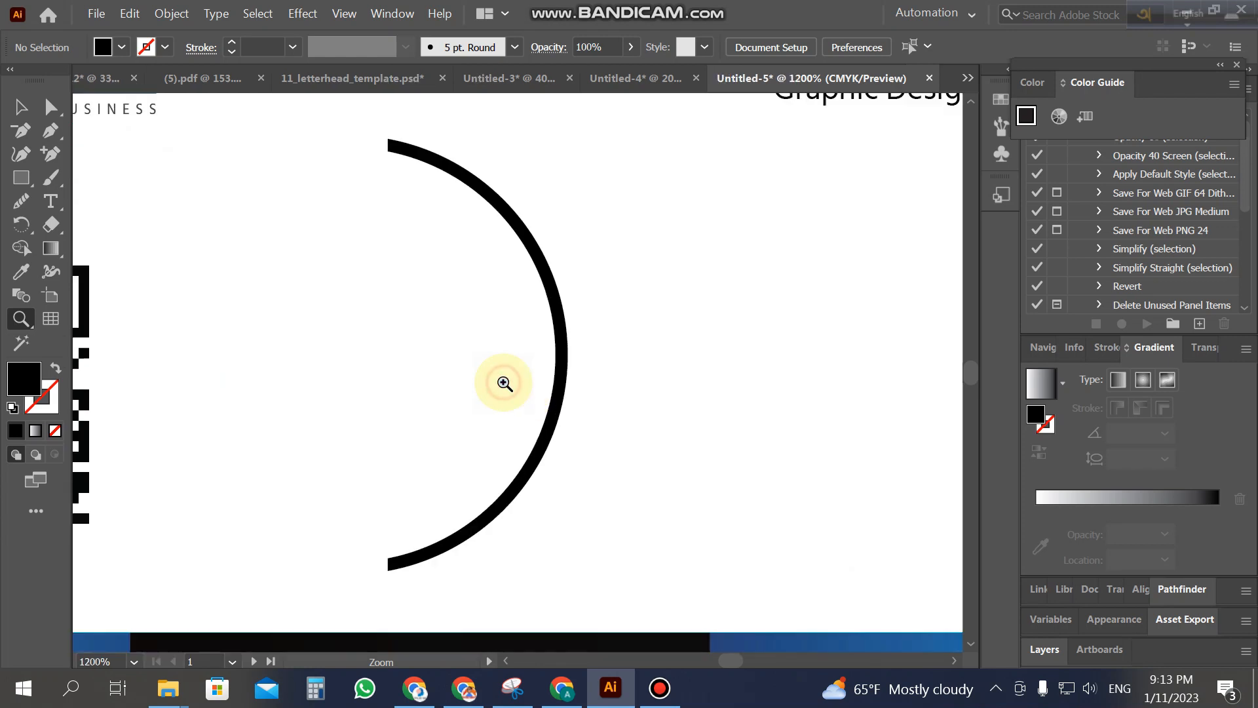
left_click(20, 107)
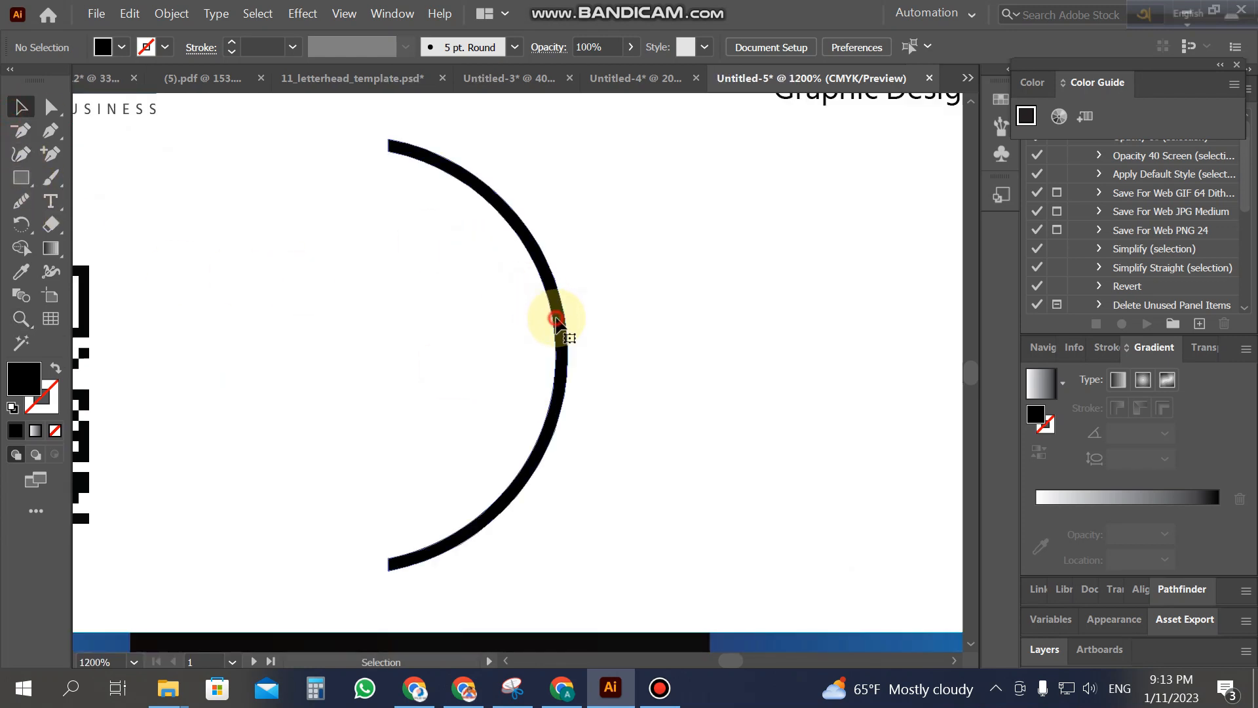
Step: Try narrowing the arc from its left side, then undo the change
left_click(559, 328)
left_click_drag(390, 357, 410, 356)
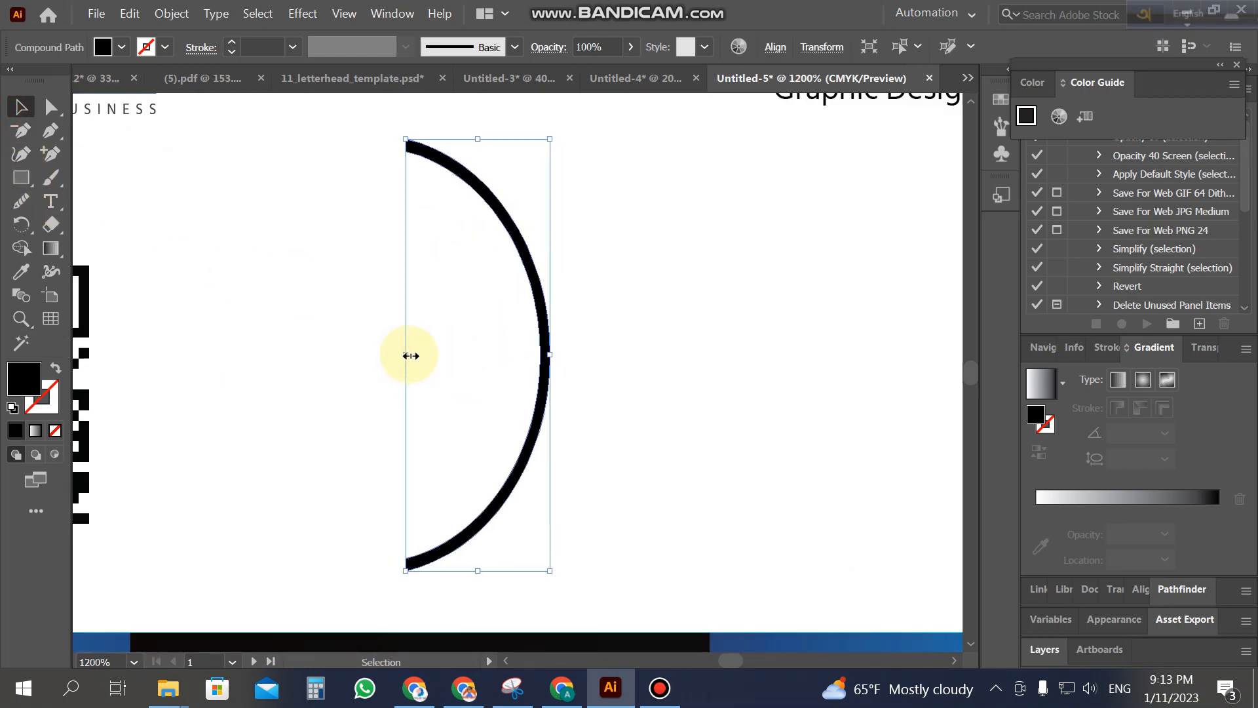
left_click(627, 359)
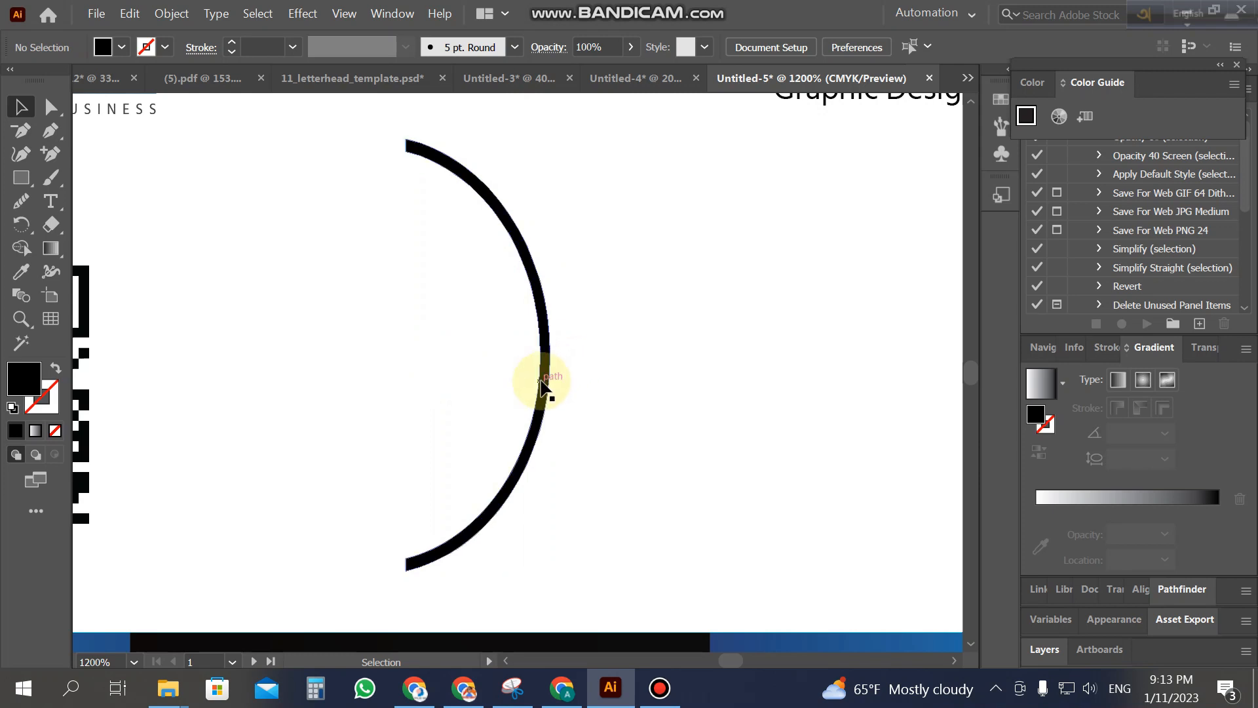
left_click(549, 387)
key("ctrl+z")
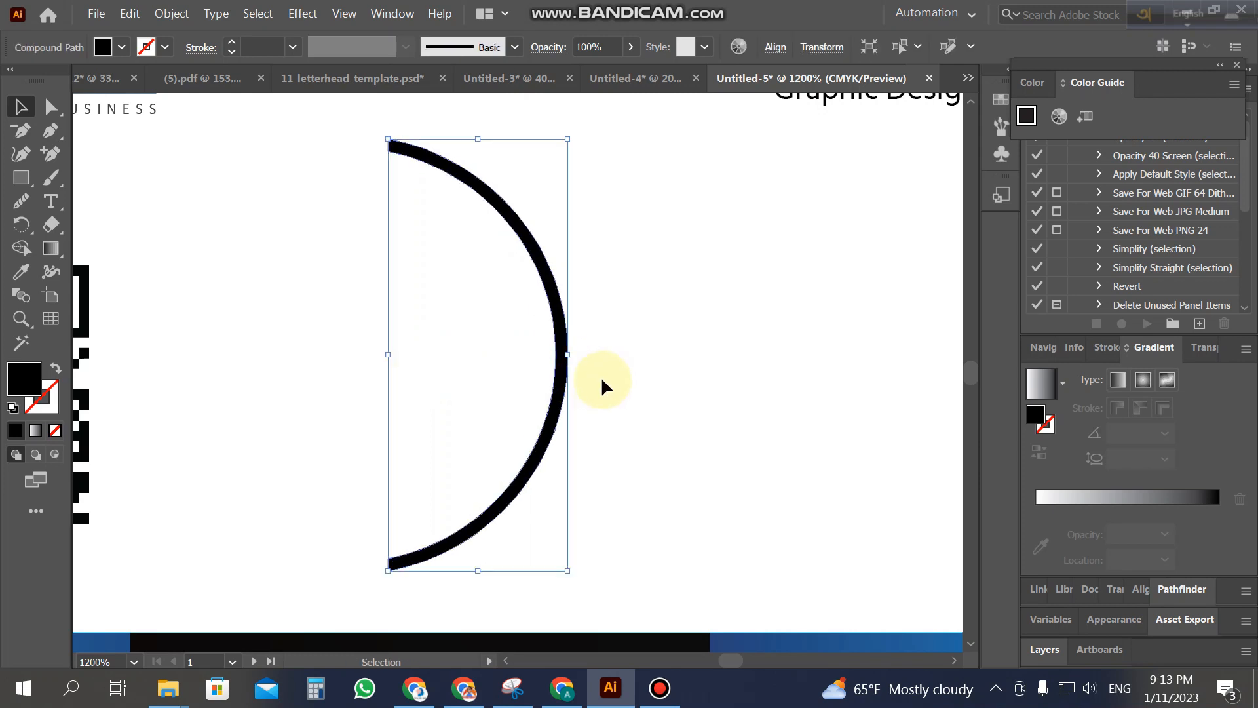
left_click(600, 385)
Step: Draw a small 0.07 in black dot at the arc's top end with the Ellipse tool
left_click(21, 177)
scroll(318, 180, "up", 2)
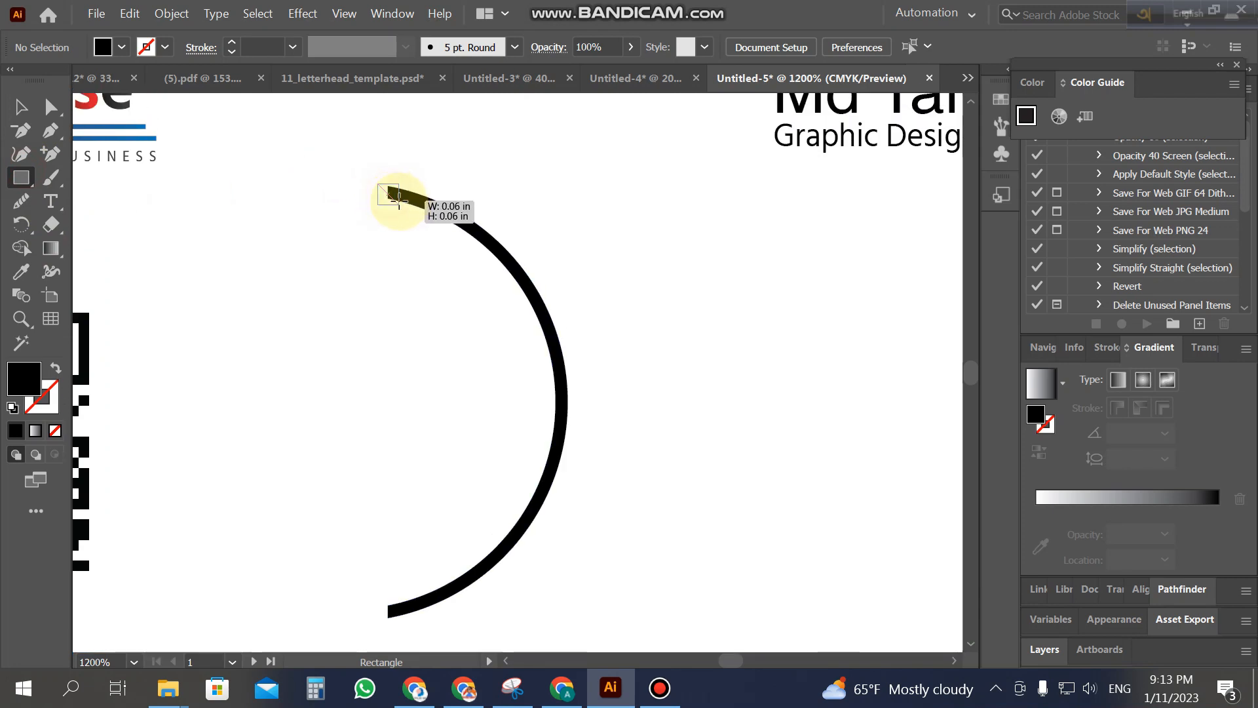
right_click(23, 186)
left_click(114, 209)
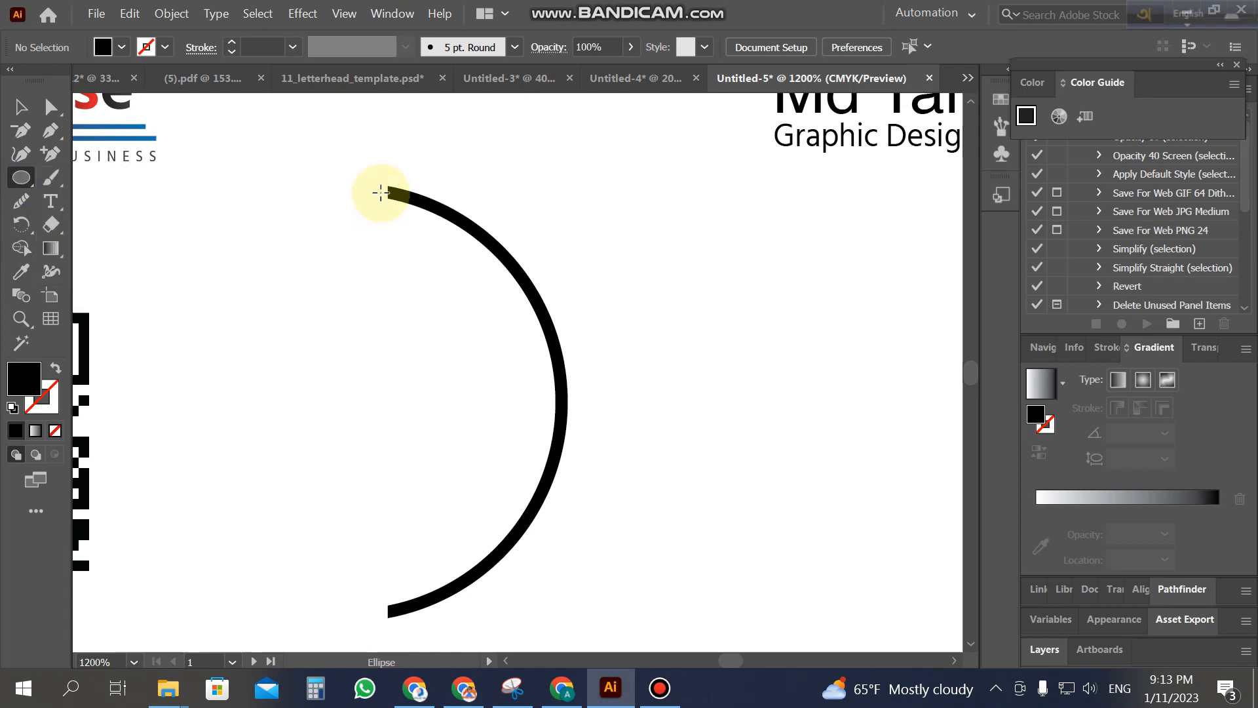
left_click_drag(388, 192, 388, 626)
left_click(21, 107)
Step: Copy the dot to the arc's bottom end, zoom out, and view the Untitled-3 card
key("z")
left_click(601, 397, "alt")
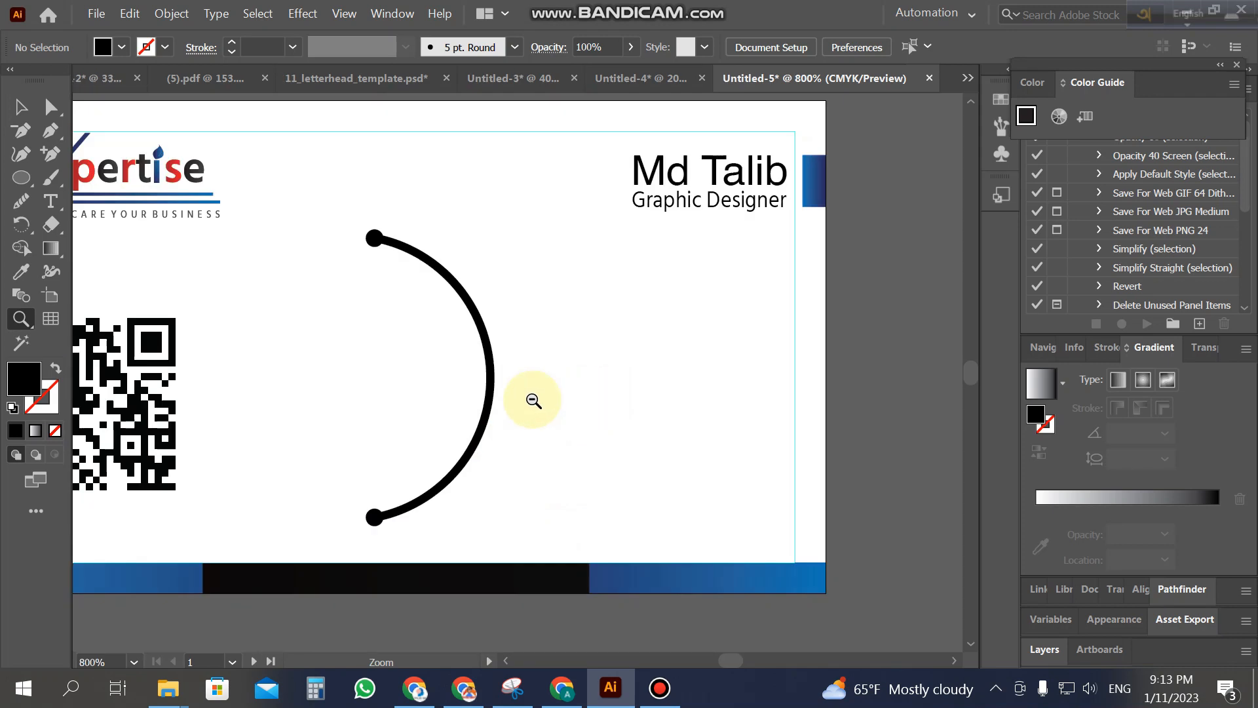
left_click(21, 106)
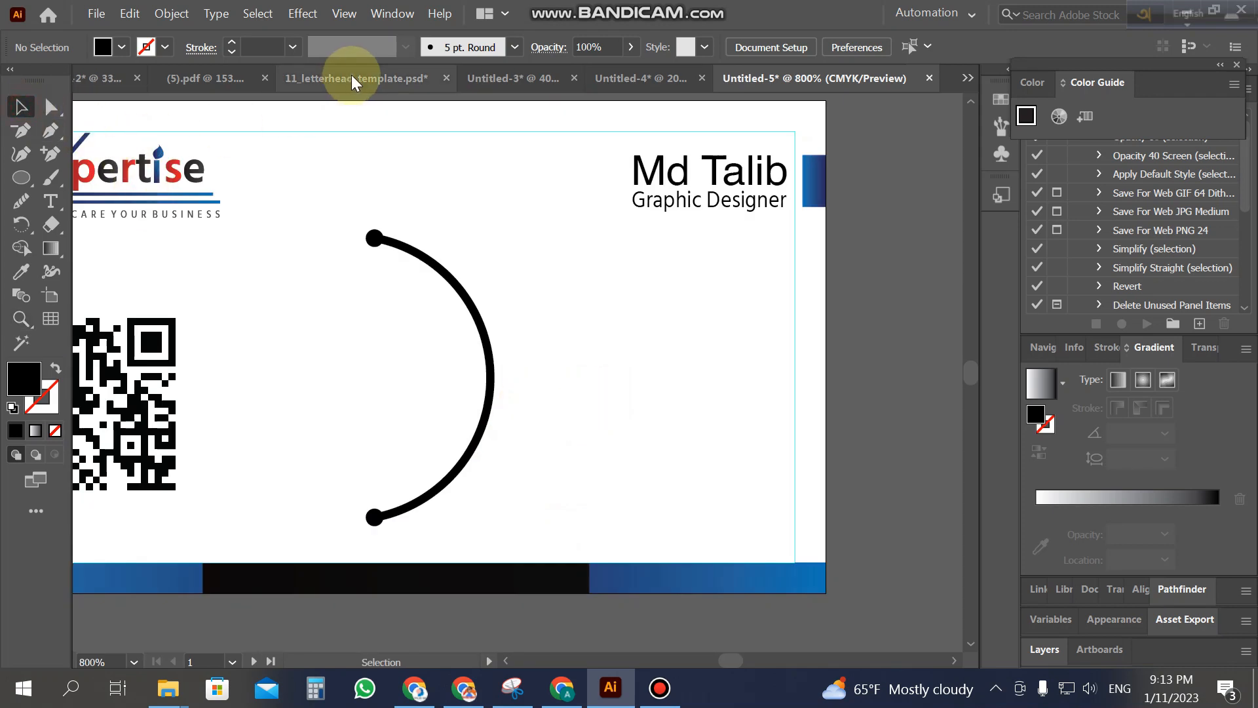
left_click(483, 88)
left_click(449, 279)
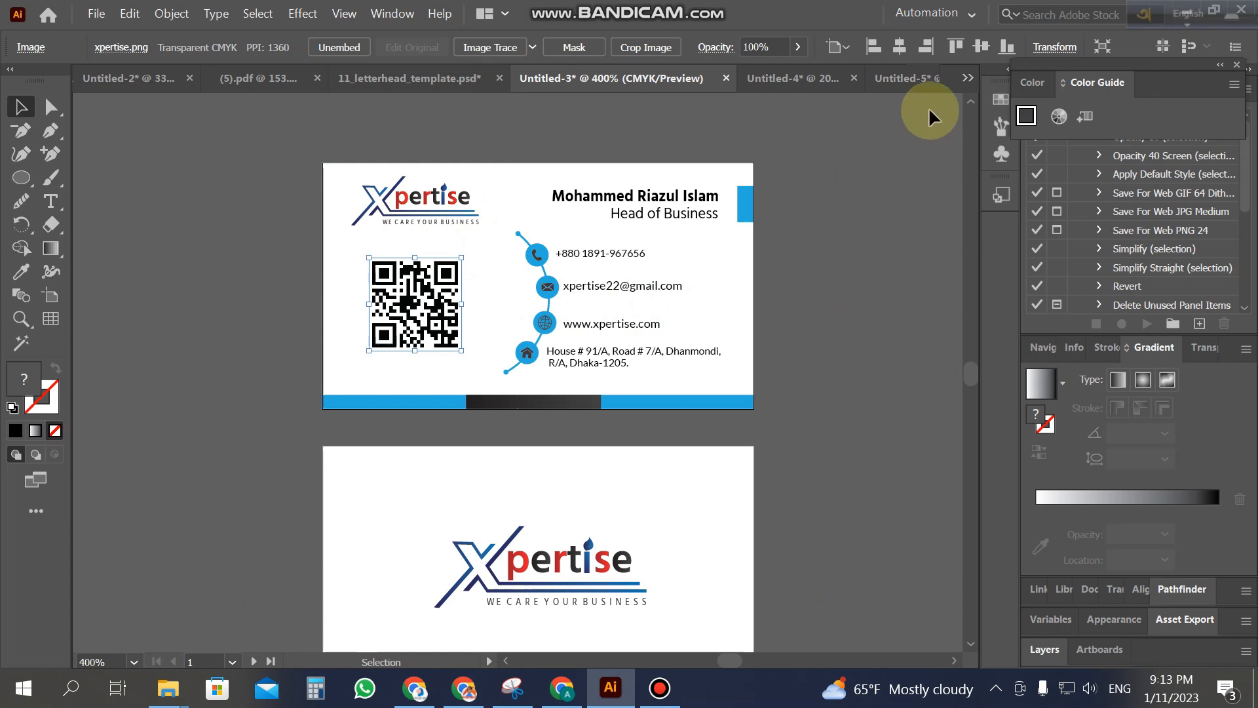
Step: Back on Untitled-5, select the arc with its end dots and shrink them
left_click(919, 75)
left_click(20, 106)
left_click(372, 296)
left_click(473, 322)
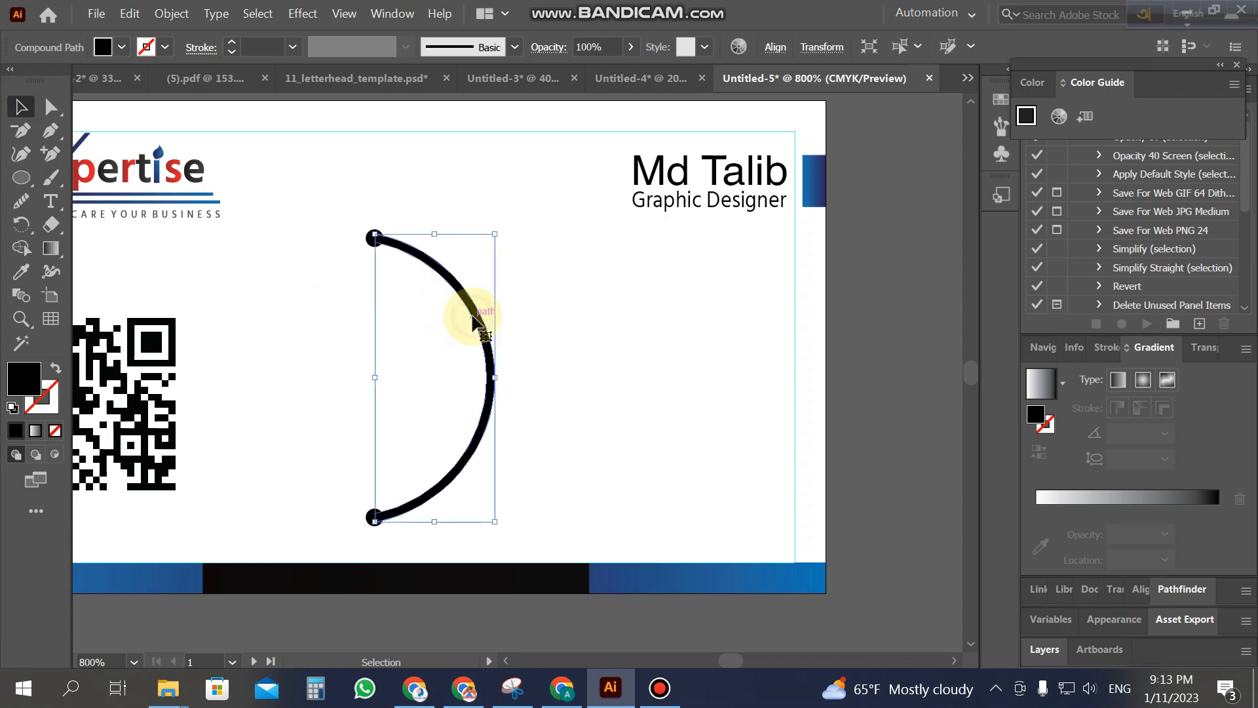
left_click(304, 222)
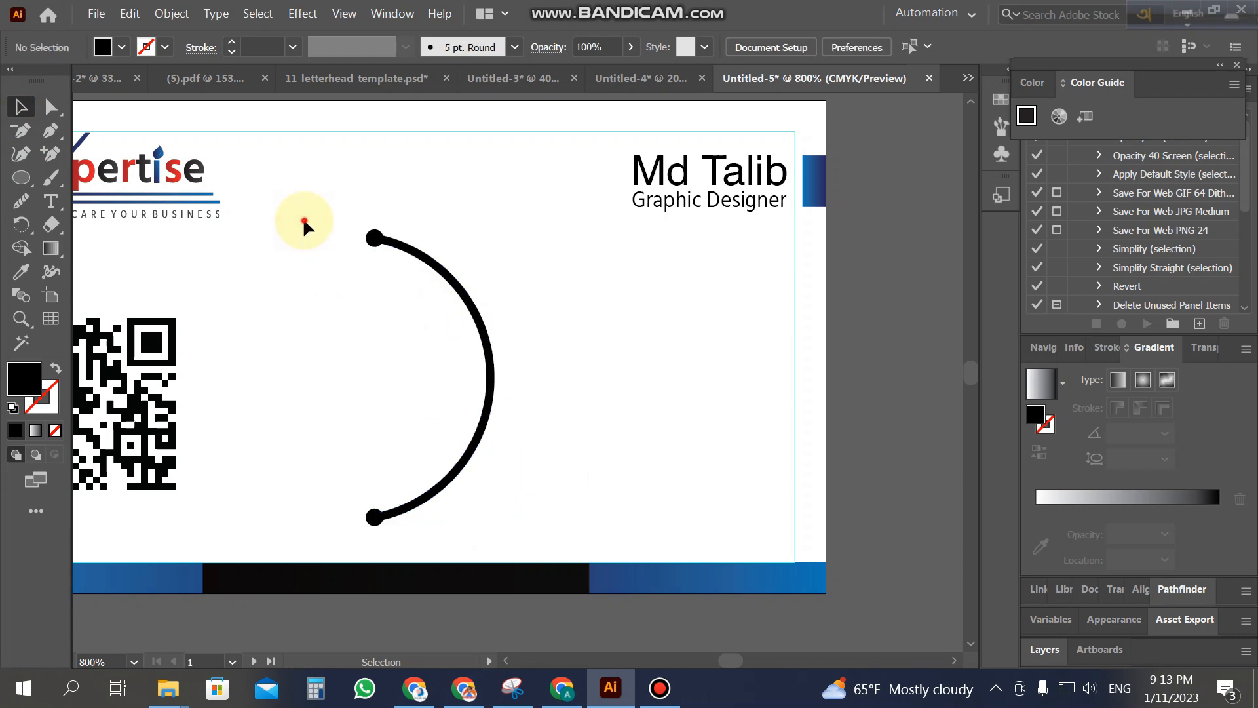
left_click_drag(504, 563, 497, 525)
left_click_drag(495, 231, 480, 239)
left_click(540, 319)
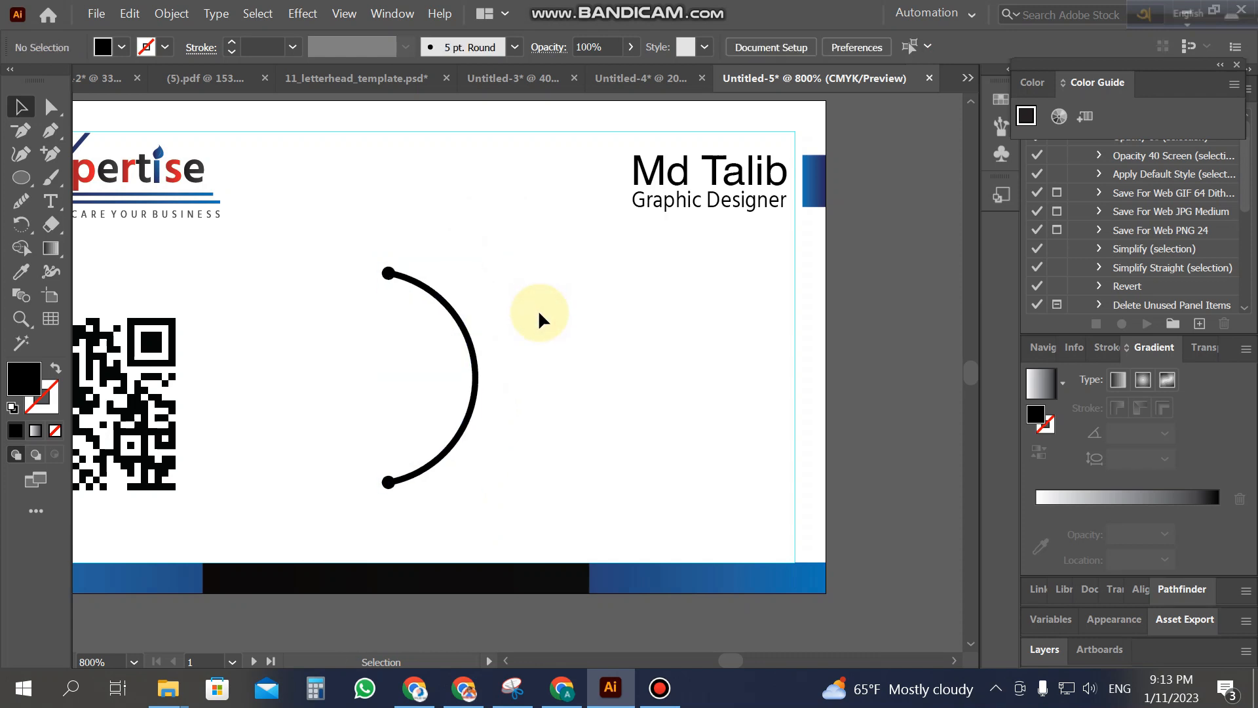
Step: Zoom out, make the arc taller at both ends, and compare it with Untitled-3
key("z")
left_click(376, 412, "alt")
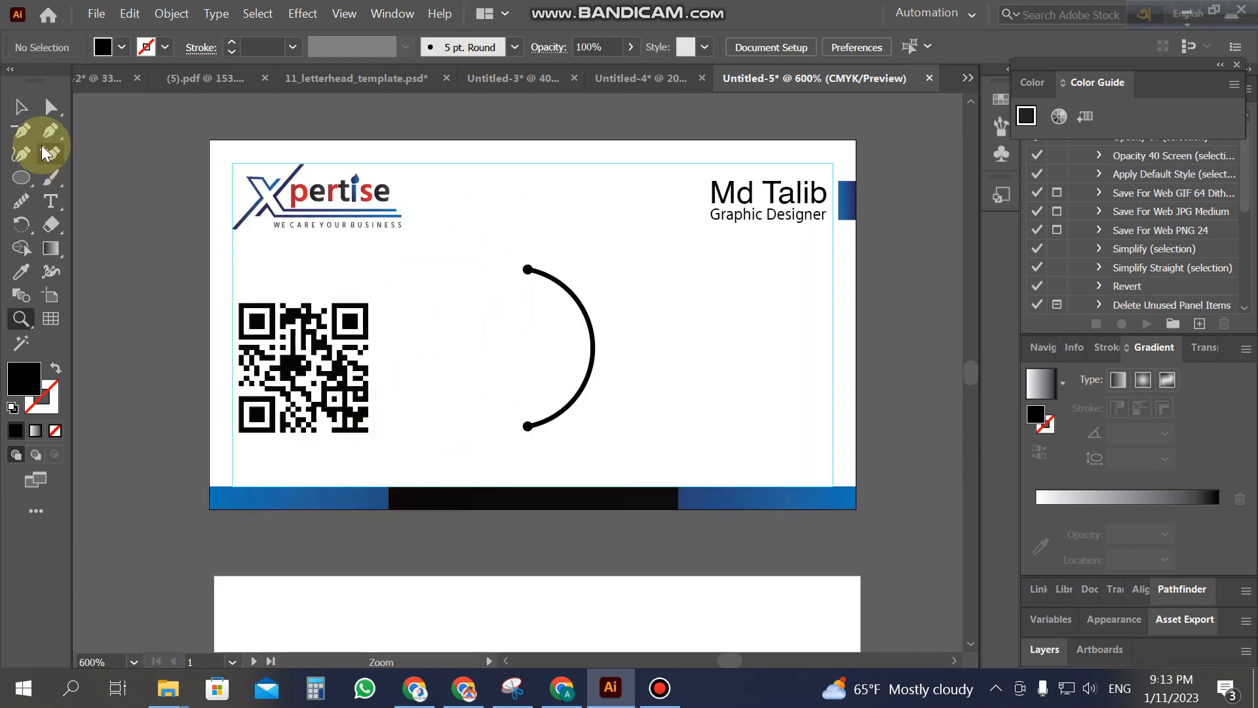
left_click(20, 109)
left_click_drag(458, 256, 562, 450)
left_click(655, 421)
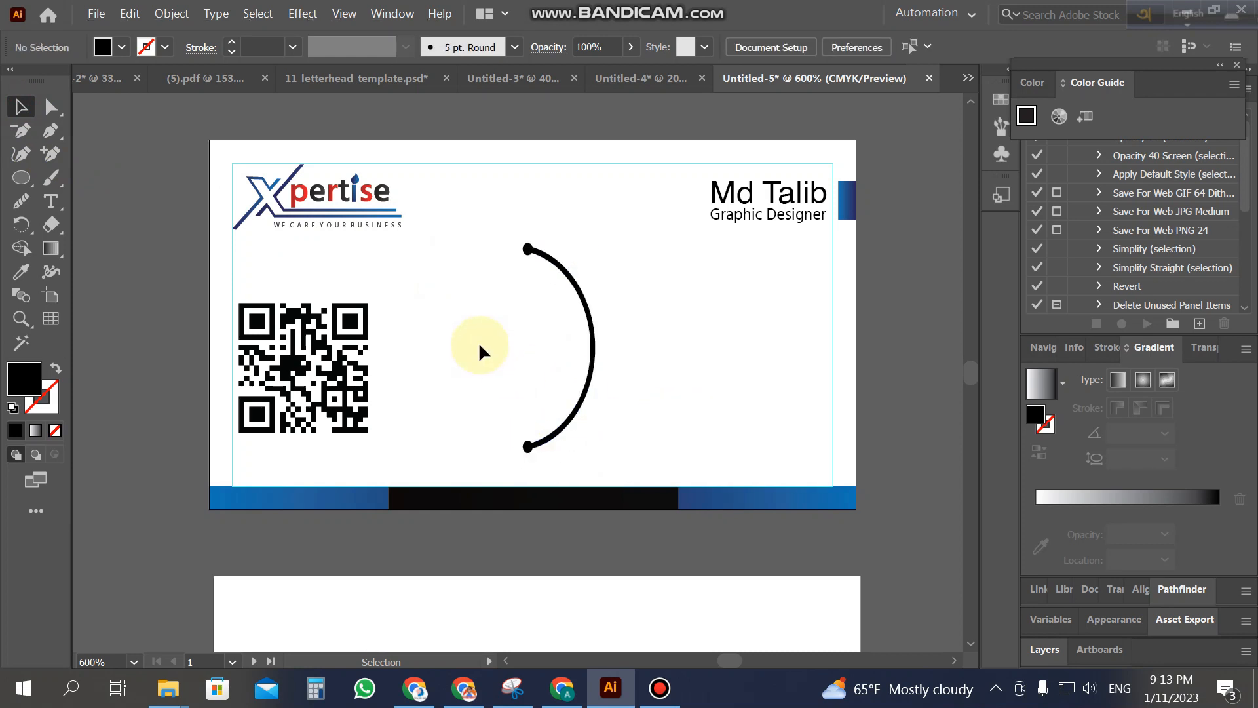
left_click(479, 71)
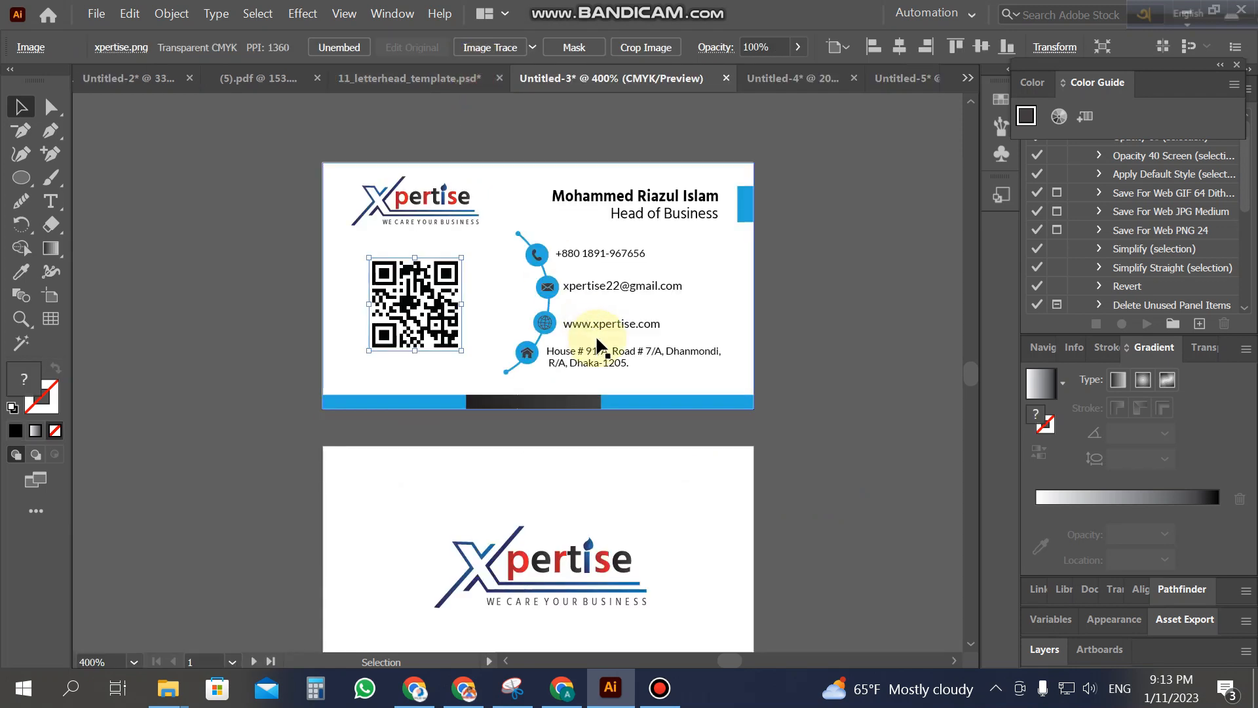
left_click(911, 78)
Step: Widen the dotted arc leftward and nudge it left and down, nearer the QR code
left_click_drag(487, 236, 639, 467)
left_click_drag(527, 350, 517, 349)
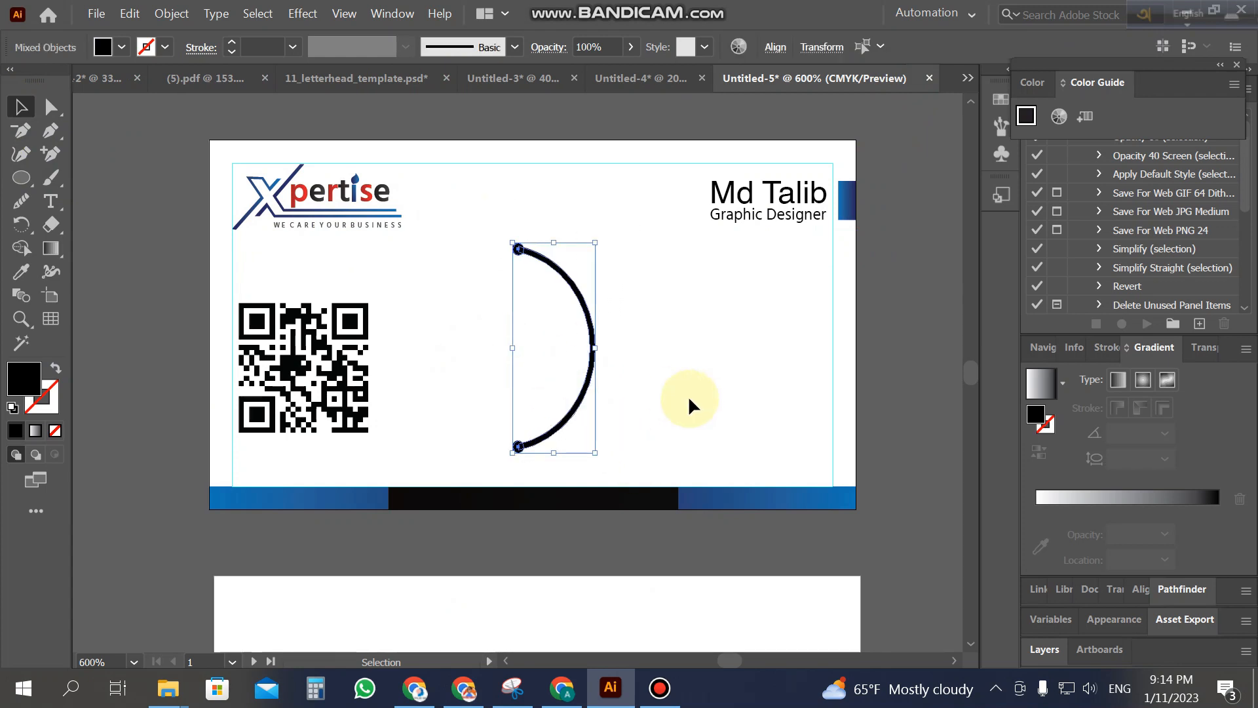
key("Left")
key("Left")
key("Left")
key("Left")
key("Left")
key("Left")
key("Left")
key("Left")
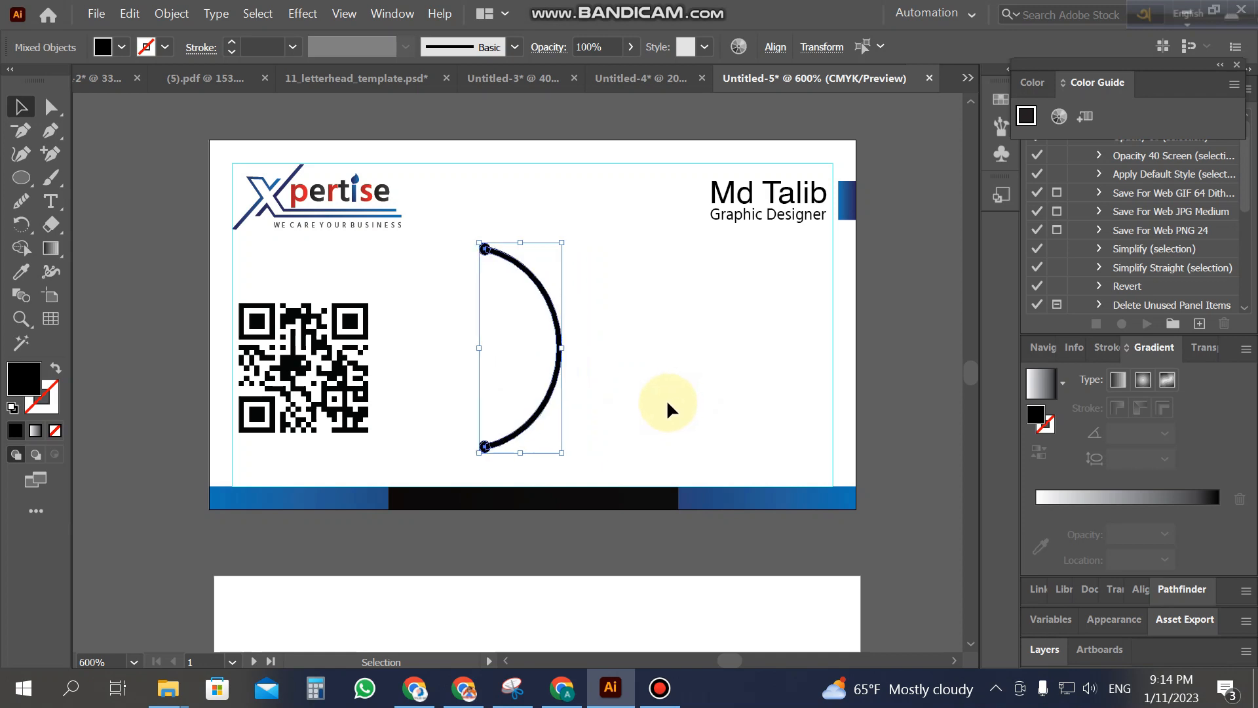
key("Down")
key("Left")
key("Left")
key("Left")
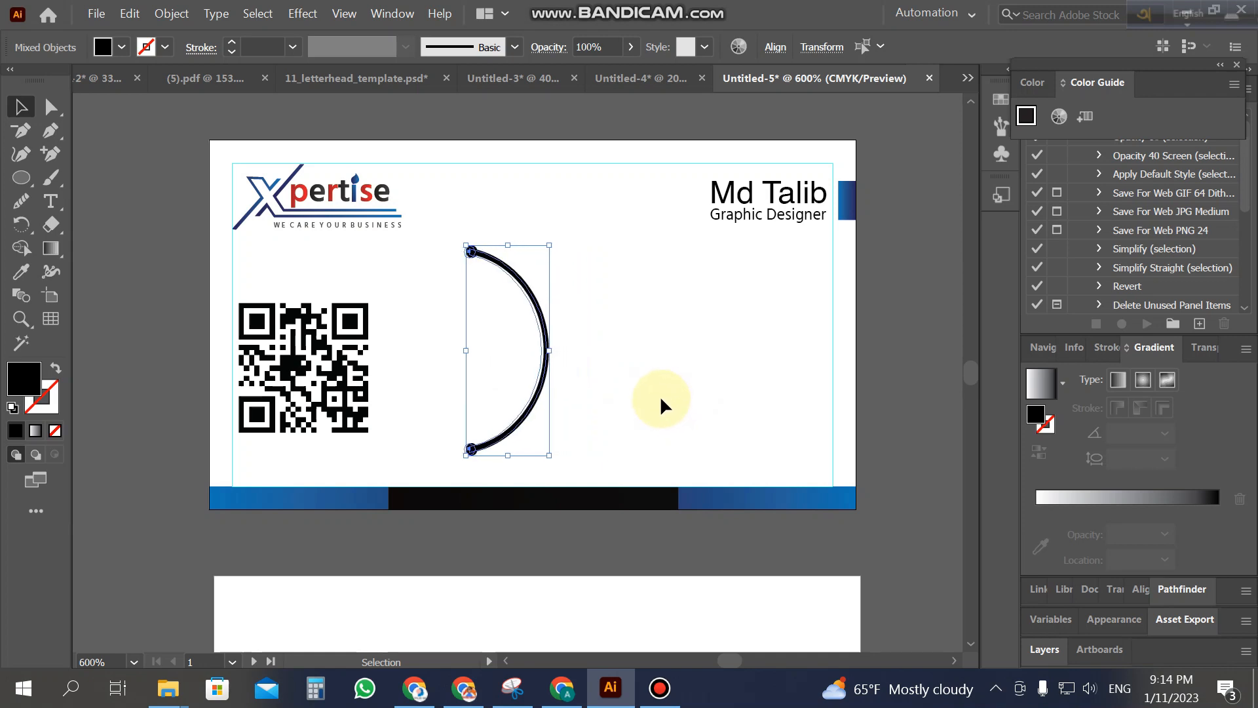
left_click(662, 395)
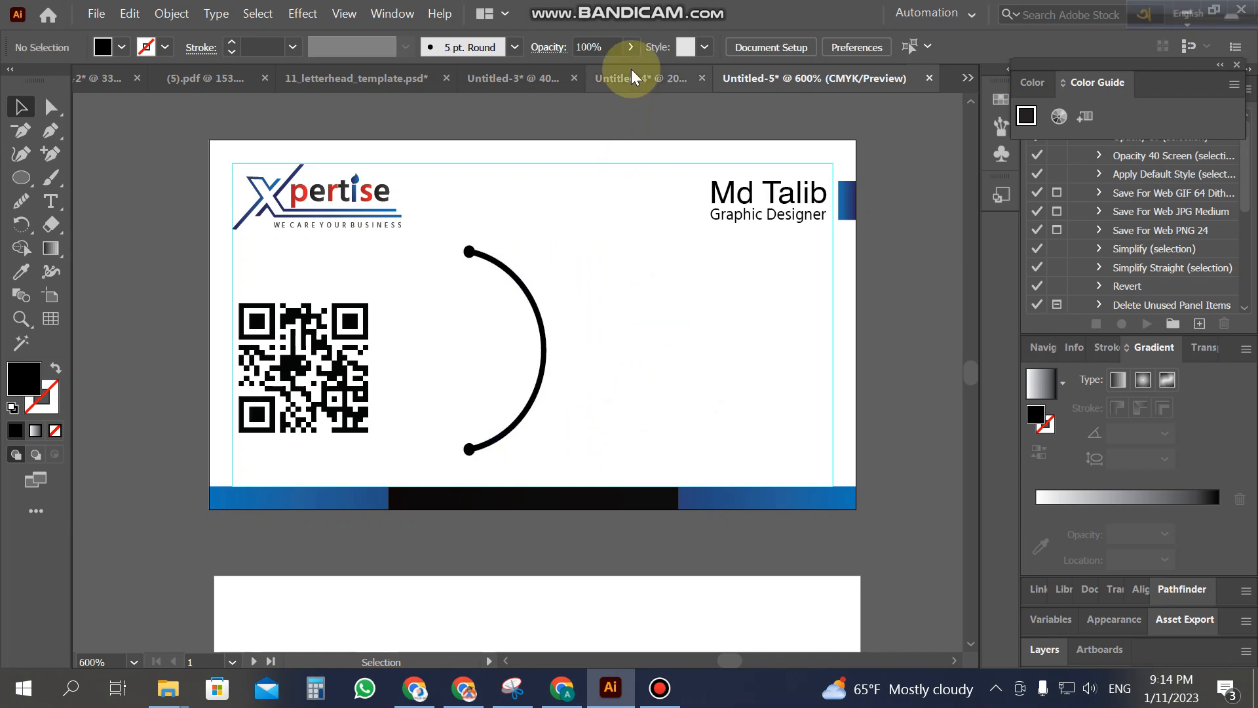
left_click(509, 80)
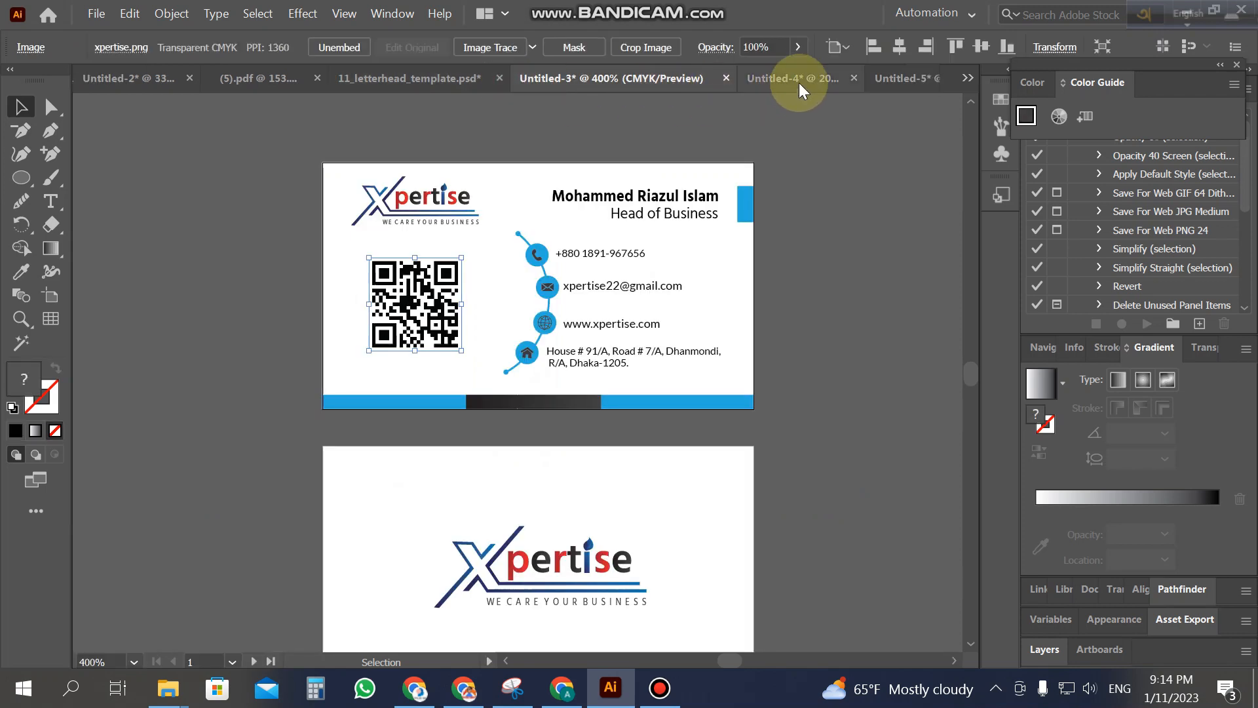
left_click(800, 83)
Step: Drag the phone, mail, globe and home icons from Untitled-4 onto the card, shrink them, and zoom to 800%
left_click_drag(383, 252, 520, 485)
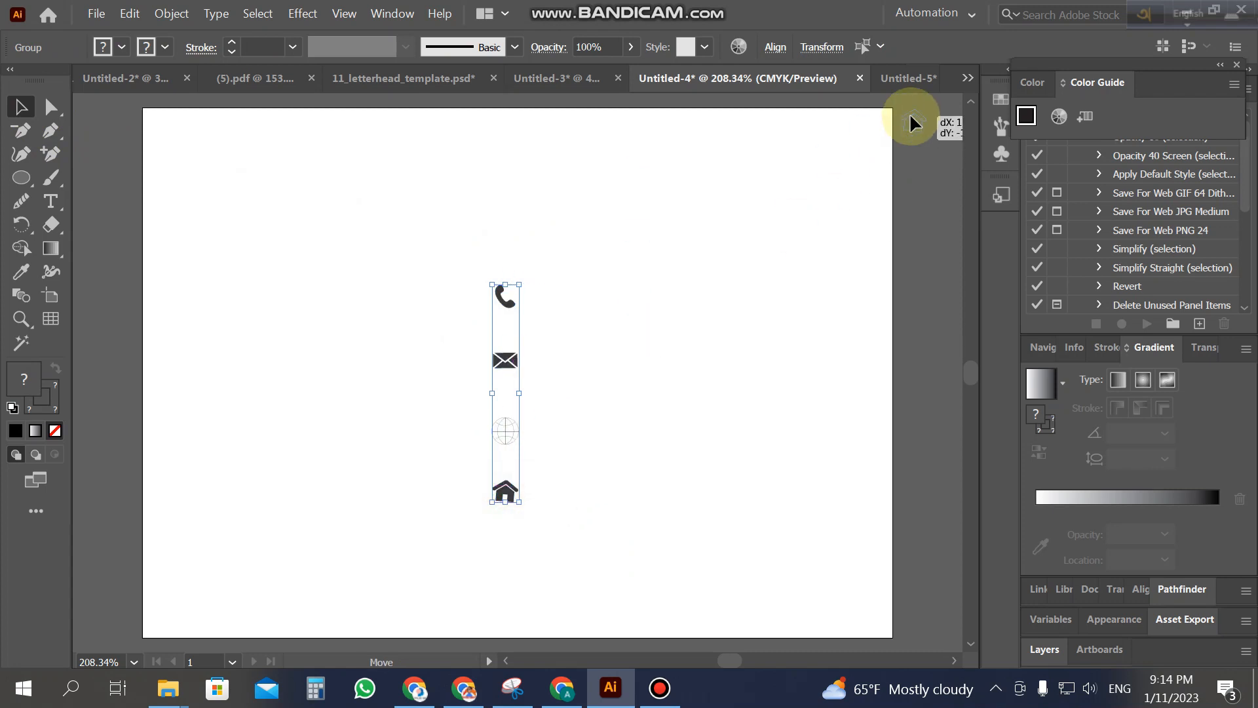
left_click(905, 80)
left_click_drag(905, 90, 696, 373)
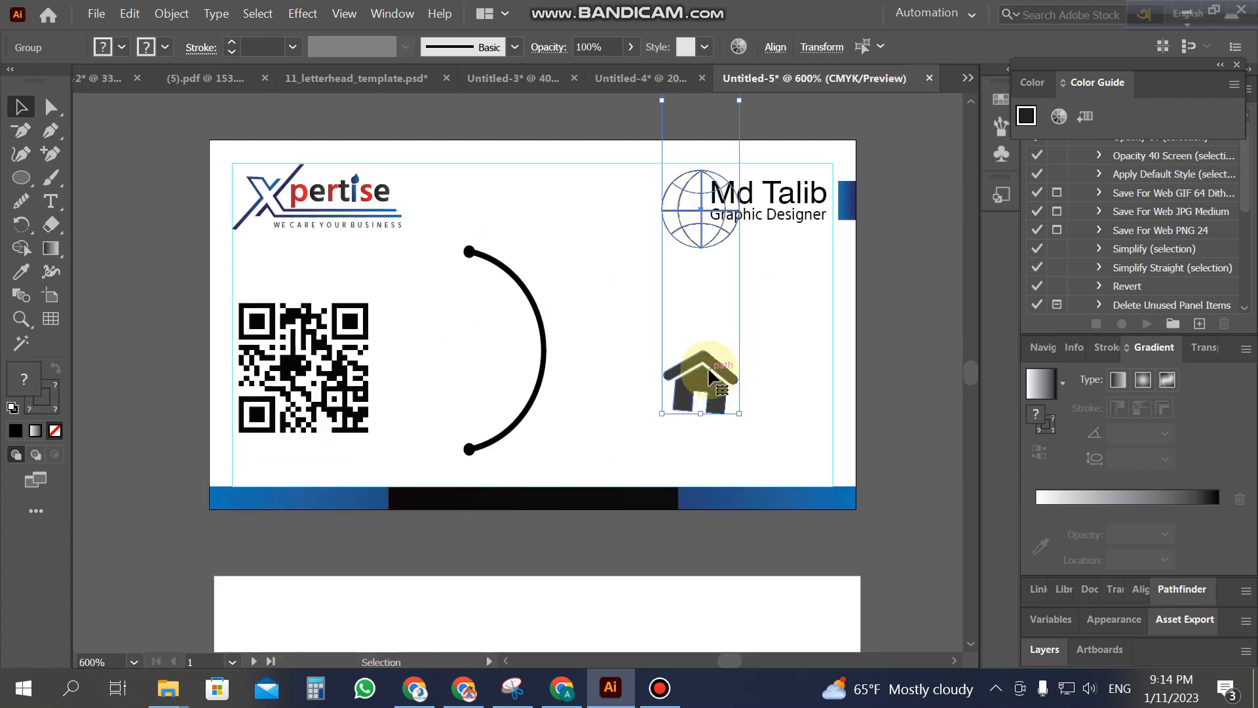
left_click_drag(740, 417, 662, 375)
key("z")
left_click(540, 359)
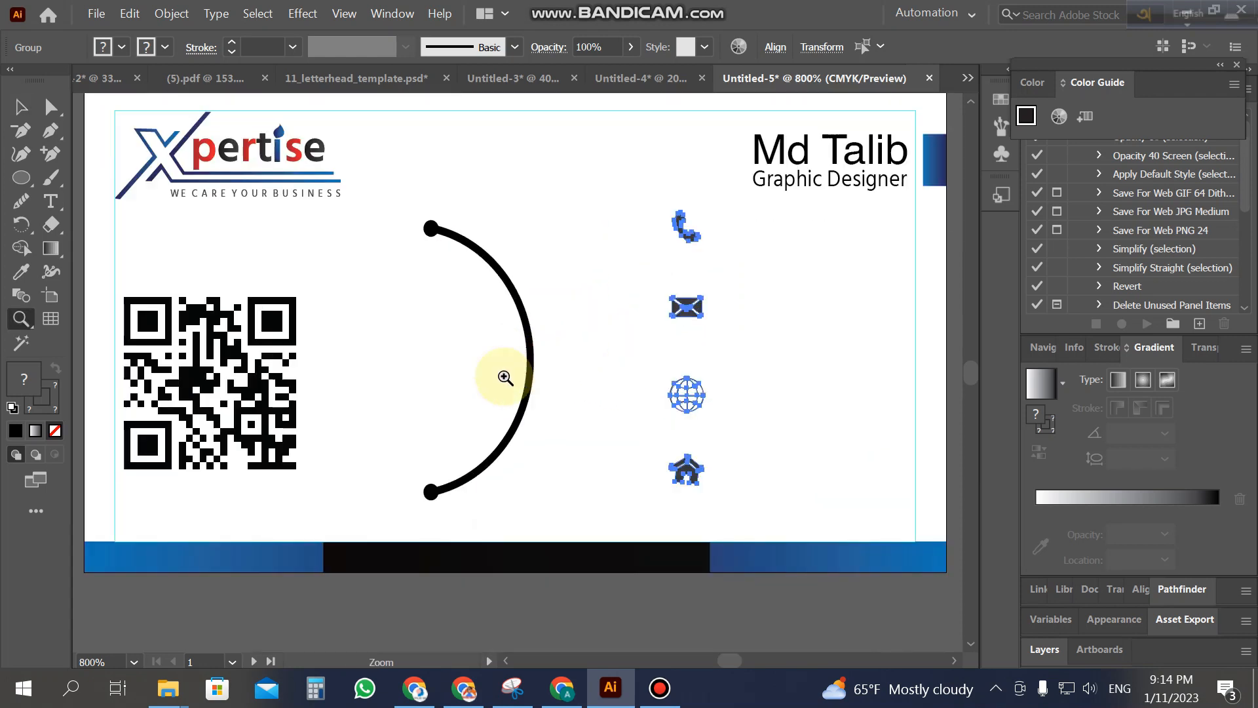
left_click(22, 107)
left_click(22, 177)
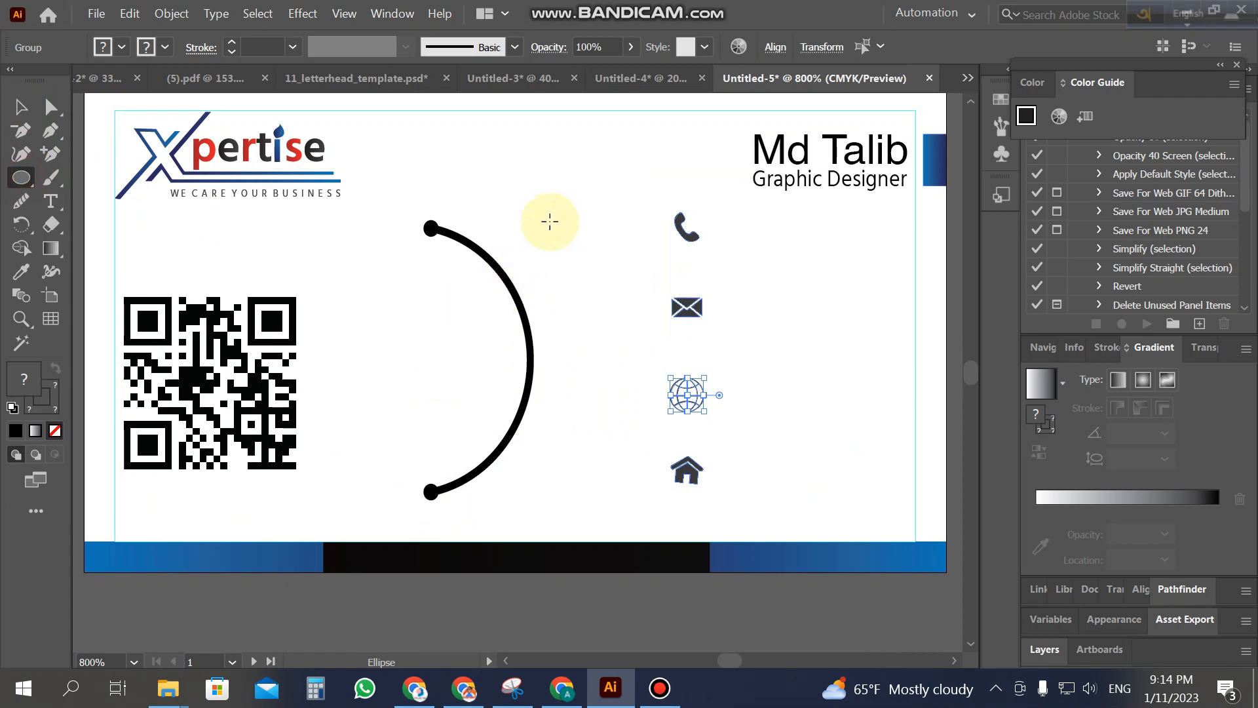
Step: Draw a small black circle on the upper arc and copy it twice down the arc
left_click_drag(556, 241, 500, 274)
left_click(20, 107)
left_click(392, 308)
left_click_drag(500, 274, 541, 362)
left_click_drag(541, 363, 522, 442)
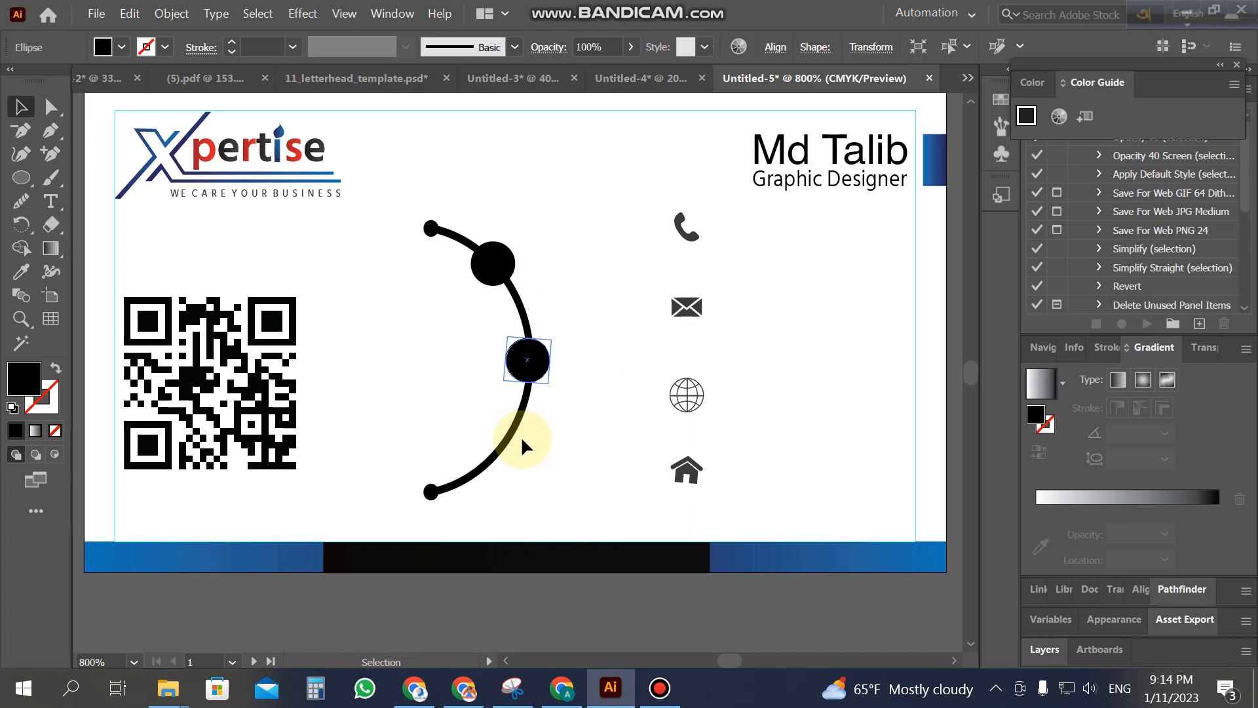
left_click(581, 391)
left_click_drag(537, 362, 521, 448)
left_click(568, 450)
Step: Reposition the top, middle and lower circles along the arc beside the contact icons
left_click_drag(510, 271, 490, 257)
left_click_drag(527, 358, 534, 332)
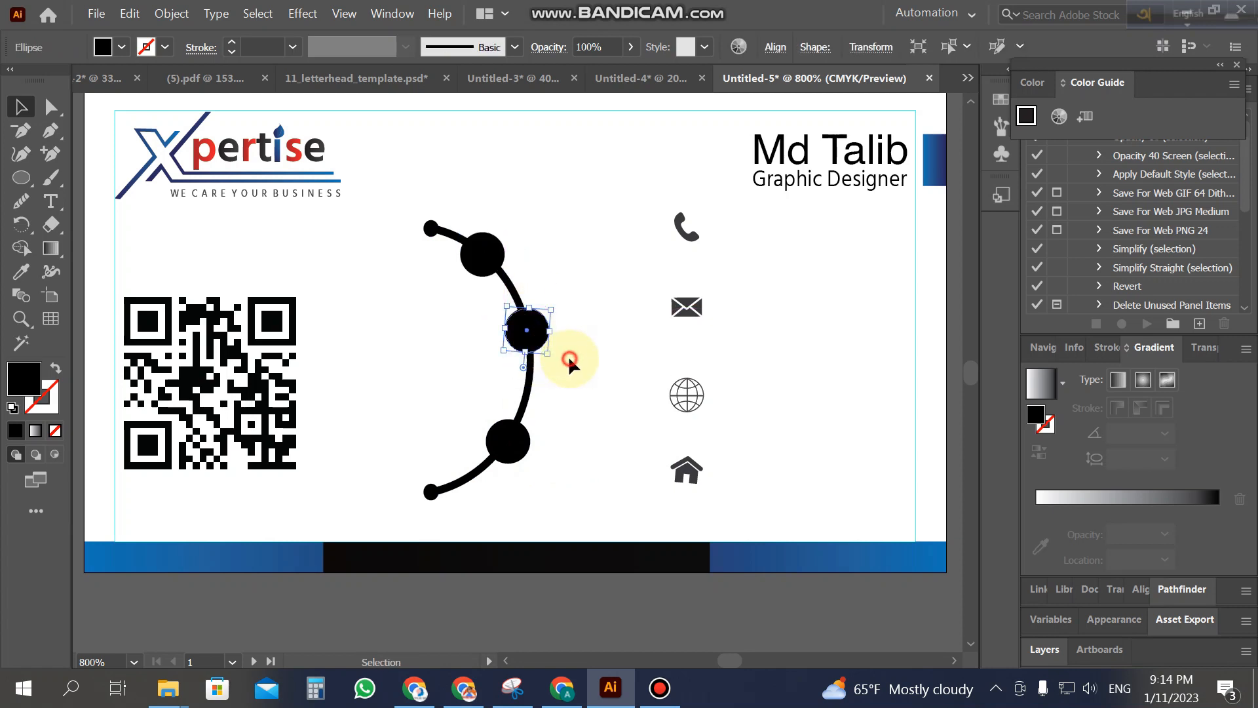
left_click(569, 357)
left_click_drag(506, 447, 480, 485)
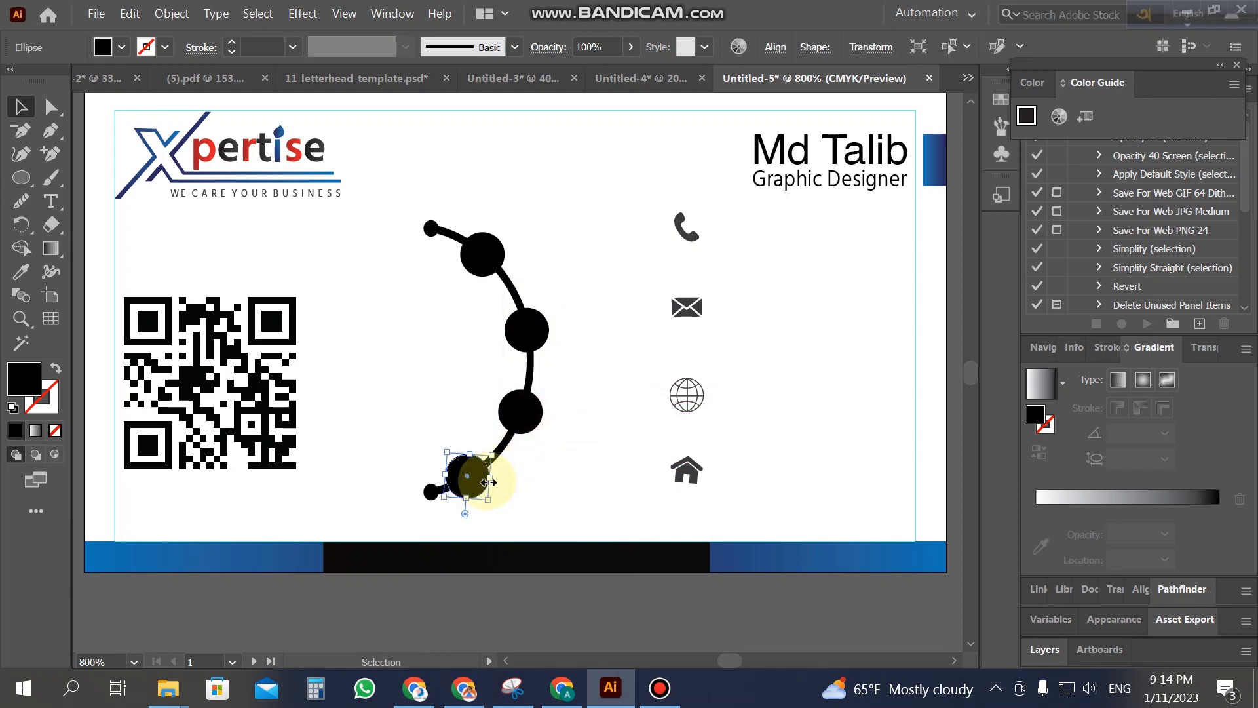
left_click(541, 483)
left_click_drag(551, 337, 531, 310)
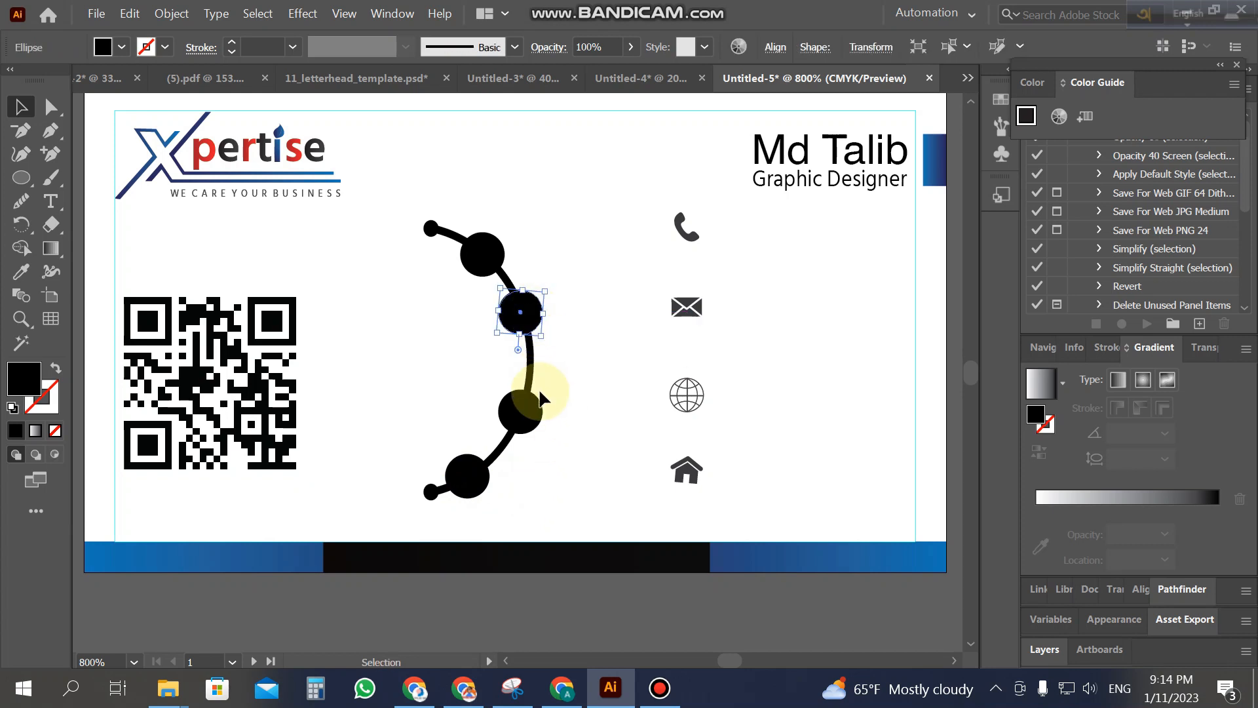
left_click_drag(524, 420, 534, 401)
left_click(577, 430)
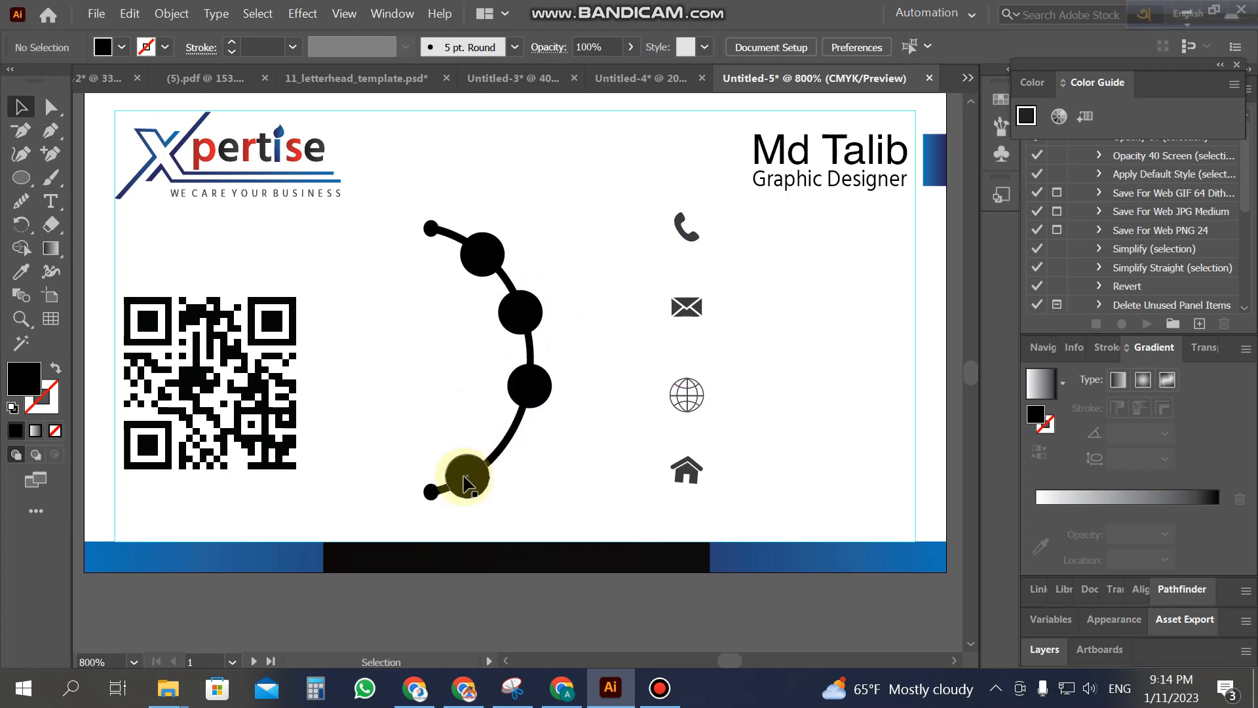
Step: Move the bottom circle up the arc and nudge it into place
left_click_drag(464, 485, 491, 457)
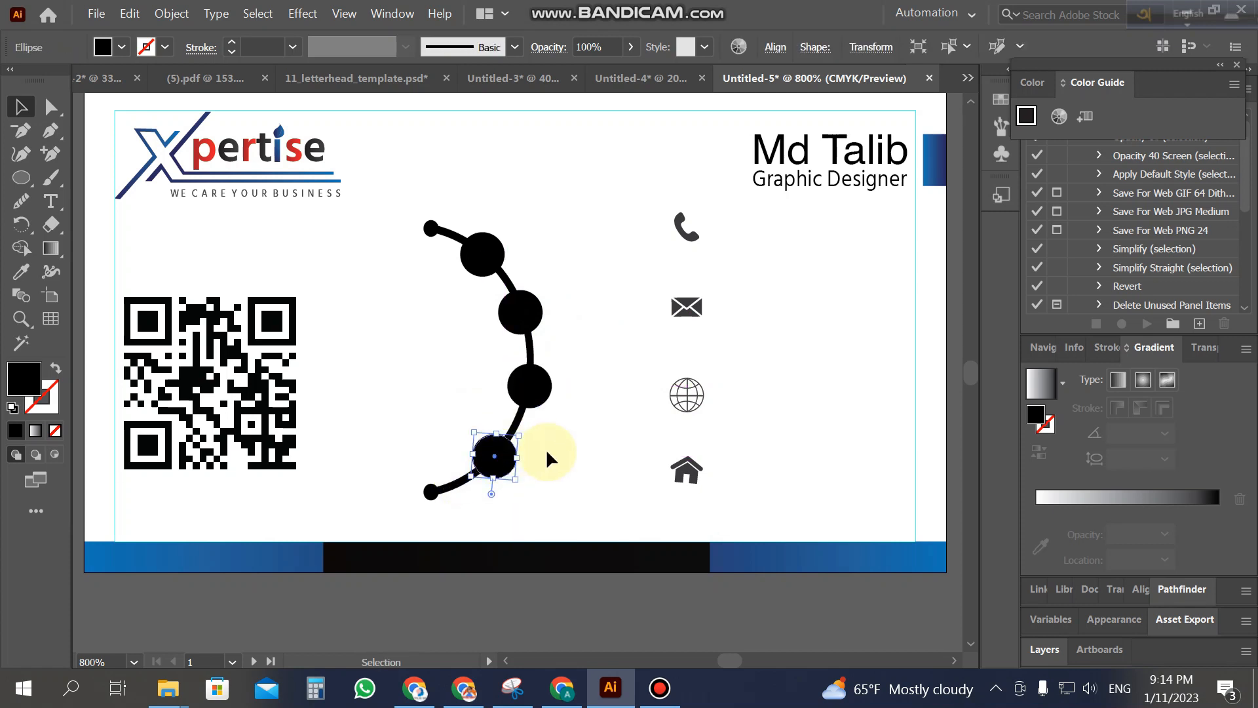
key("Down")
key("Down")
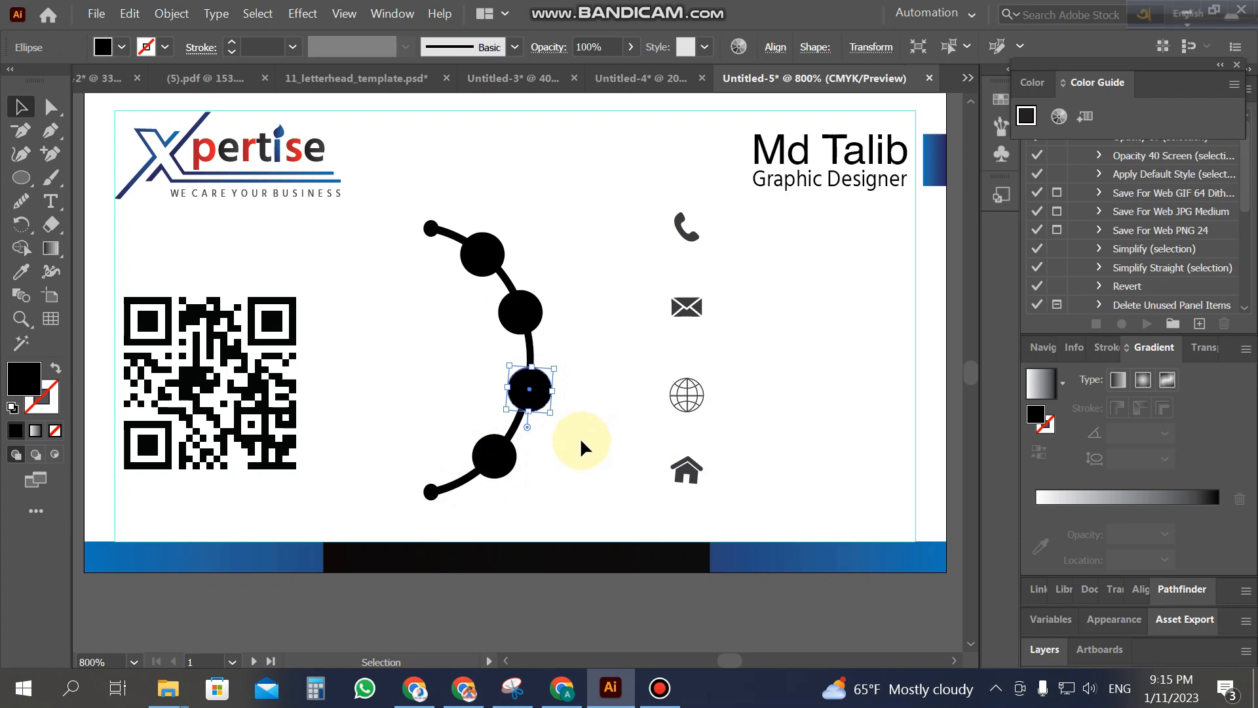
key("Left")
left_click(580, 435)
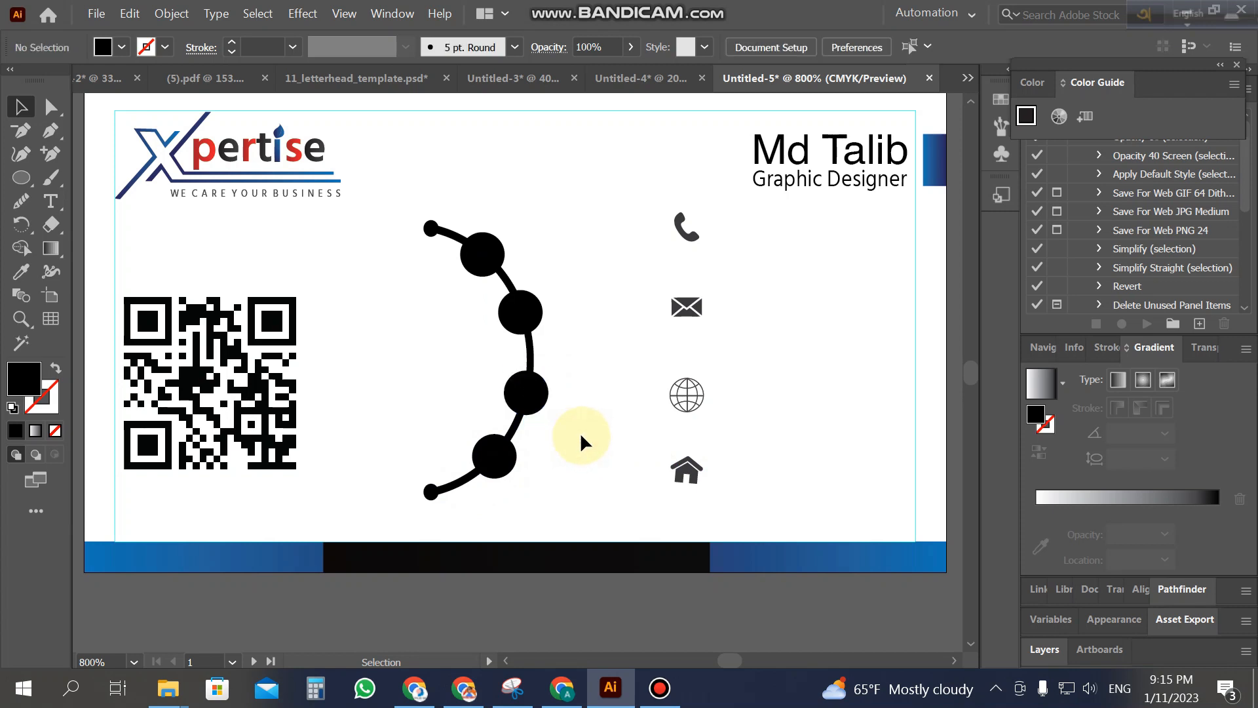
left_click(526, 390)
Step: Fill the arc and its four circles with a solid dark blue swatch
left_click_drag(402, 185, 568, 479)
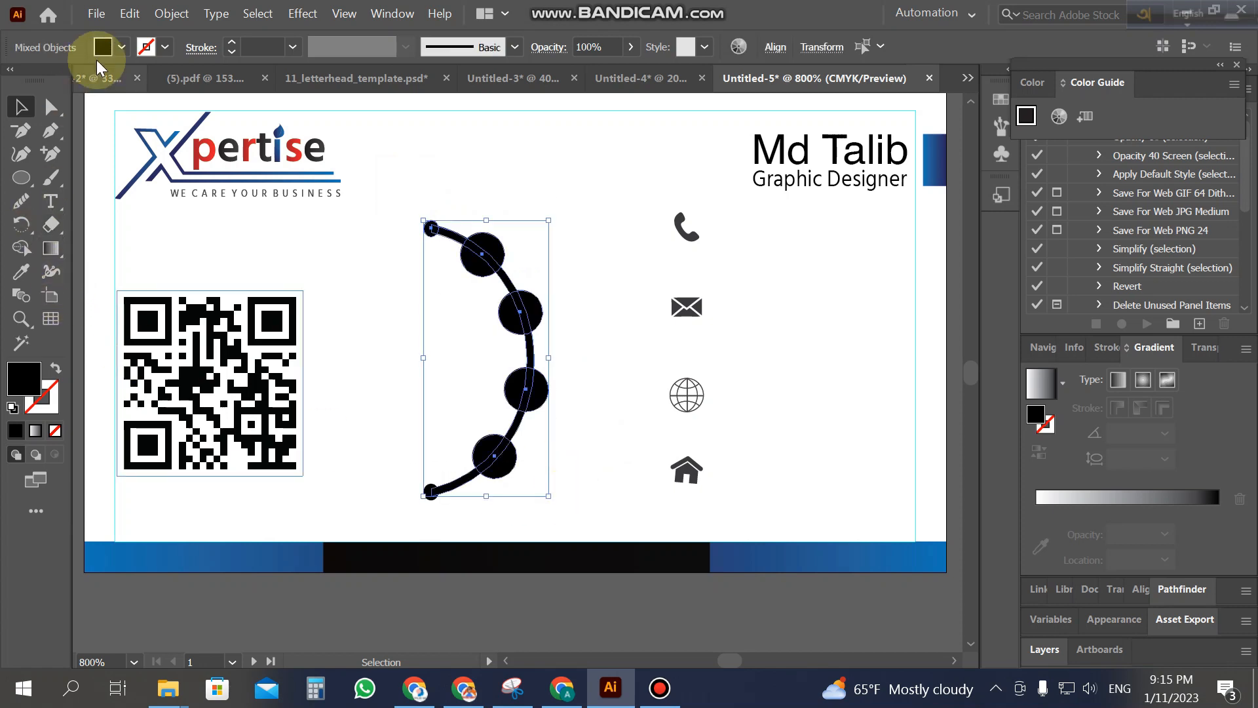
left_click(21, 271)
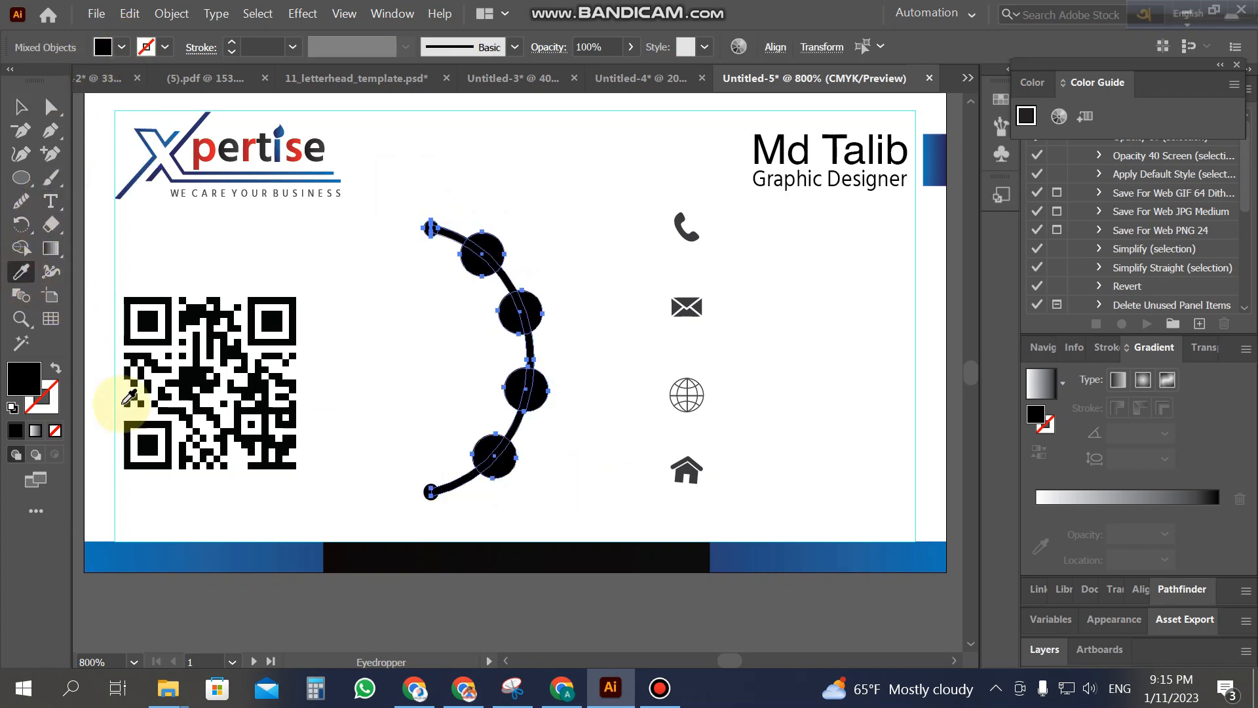
left_click(223, 555)
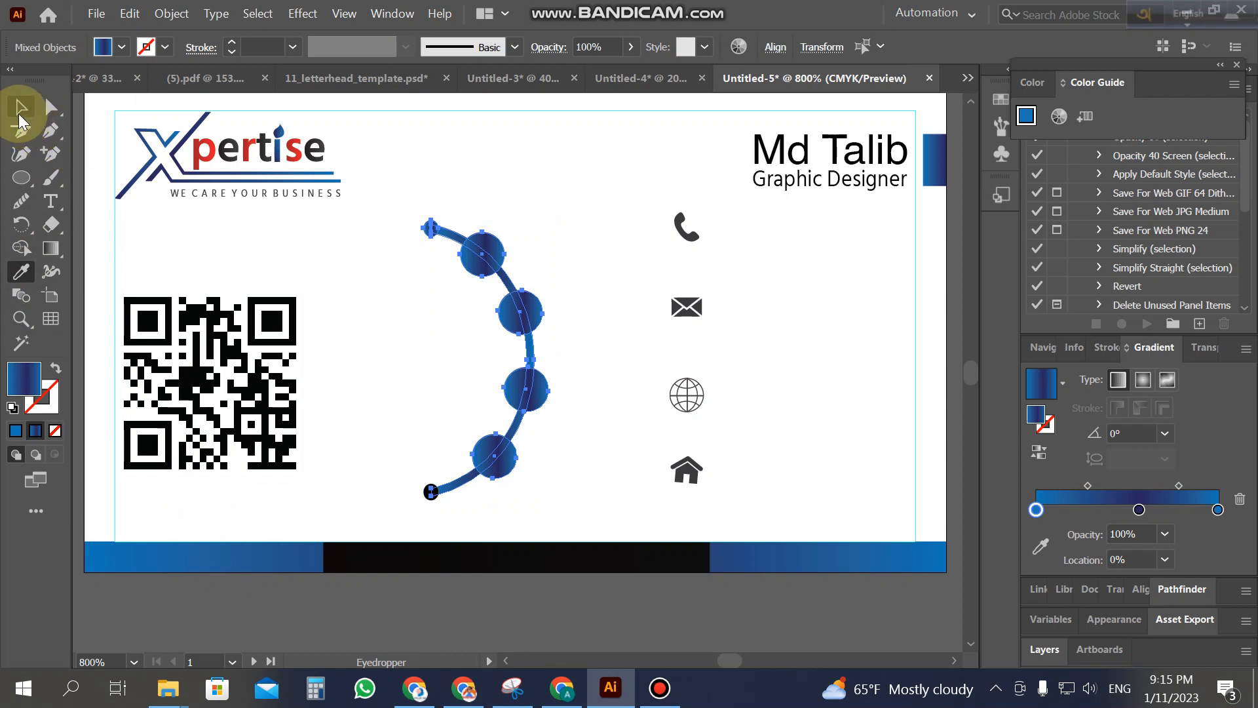
left_click(125, 47)
left_click(151, 96)
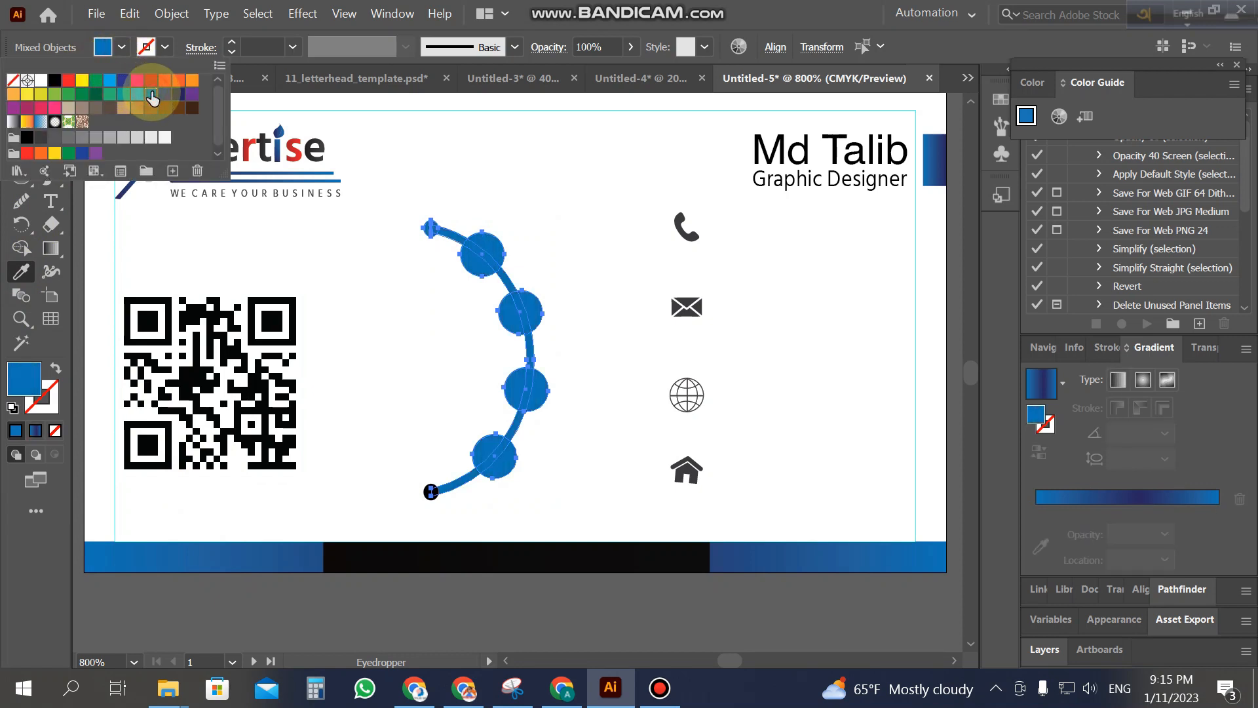
left_click(137, 94)
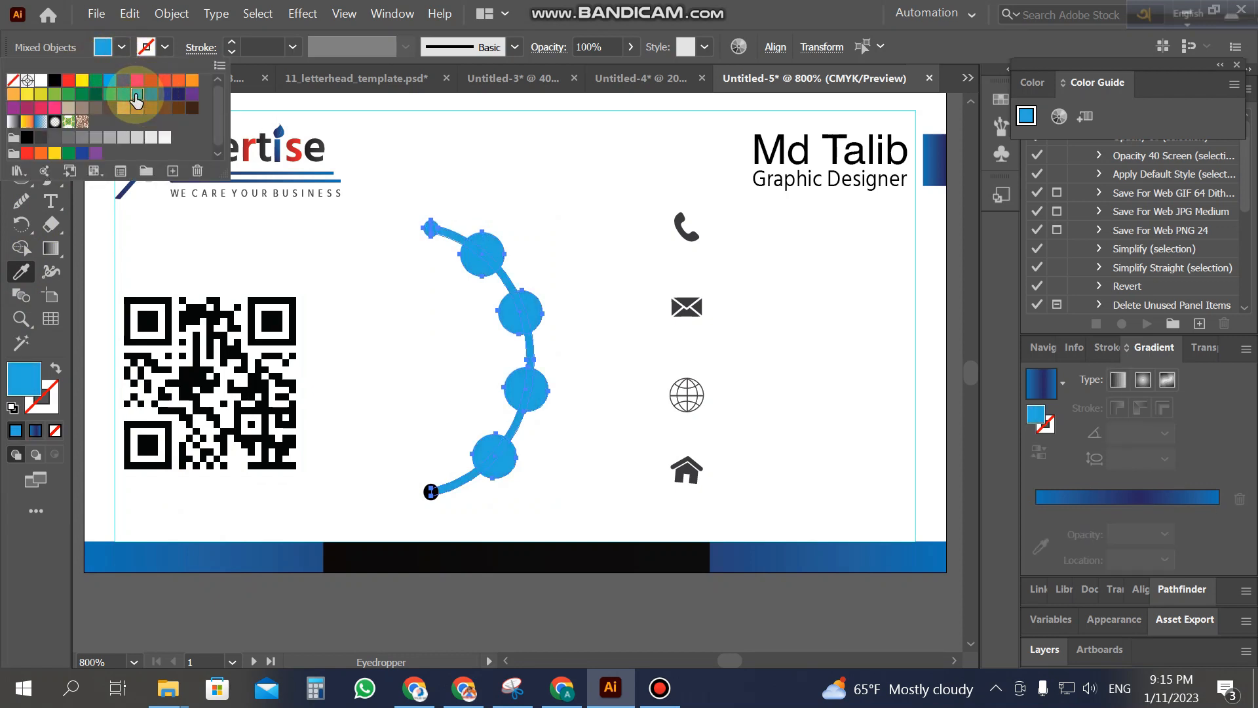
left_click(569, 212)
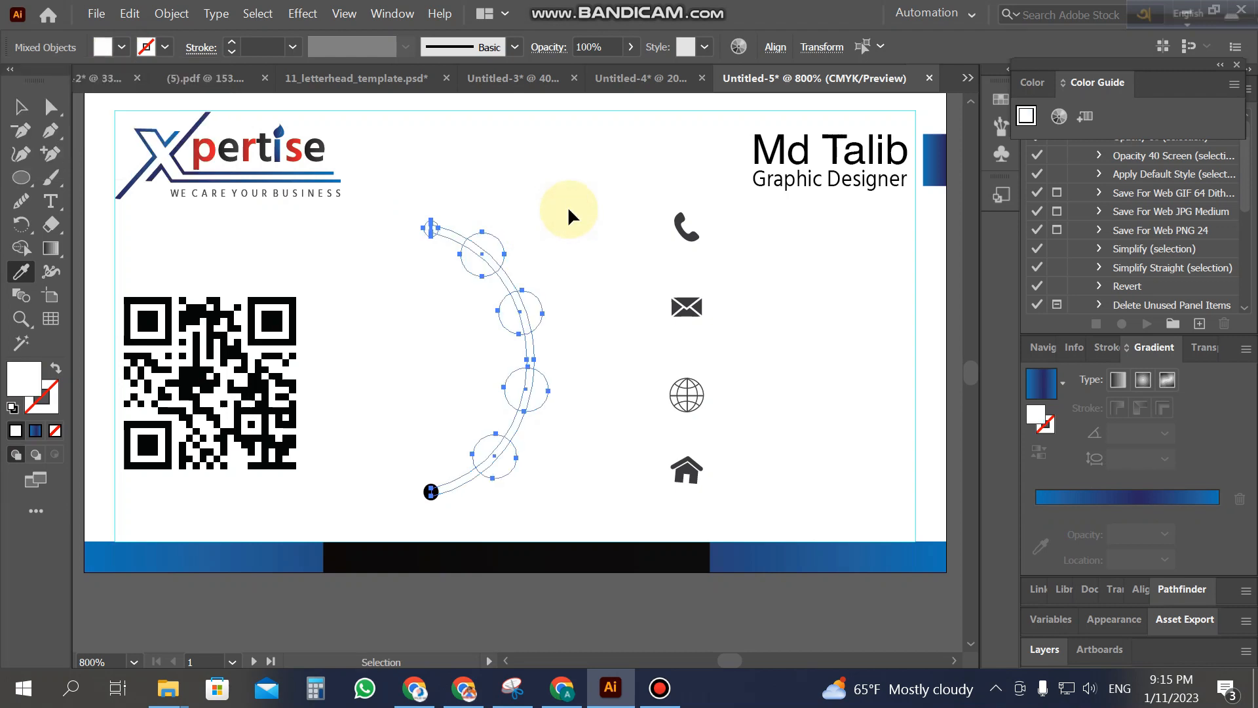
key("ctrl+z")
left_click(123, 48)
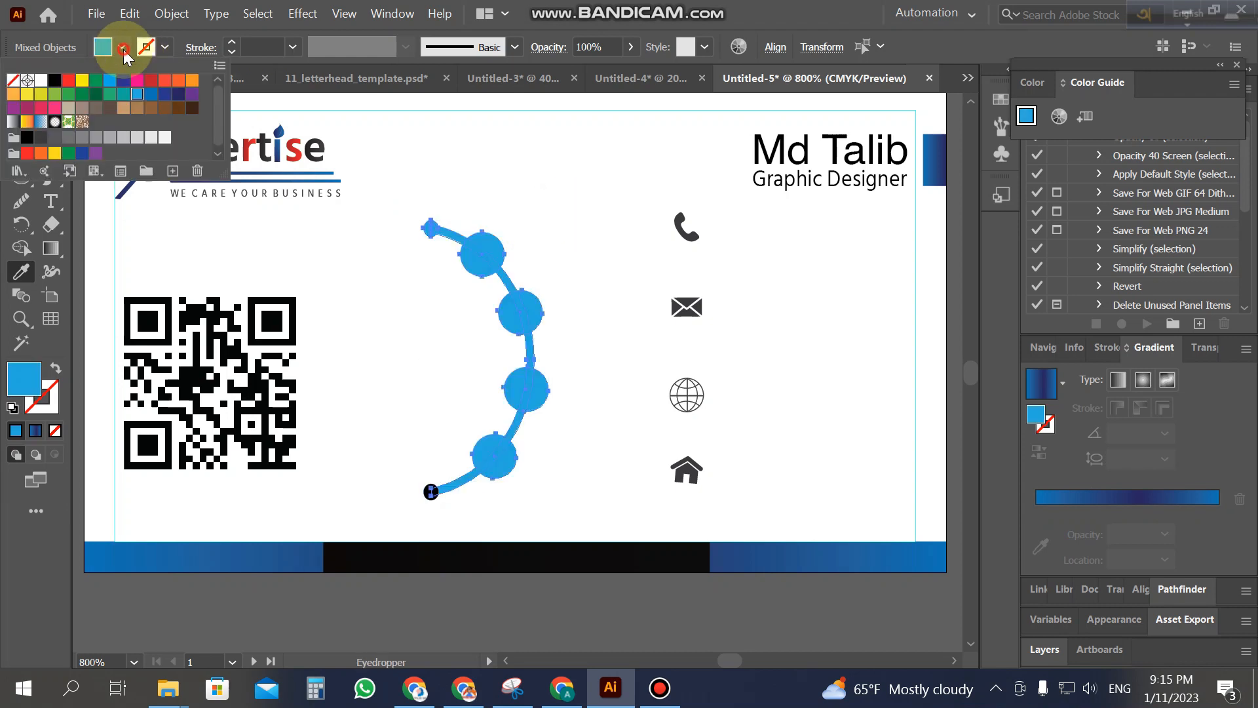
left_click(151, 94)
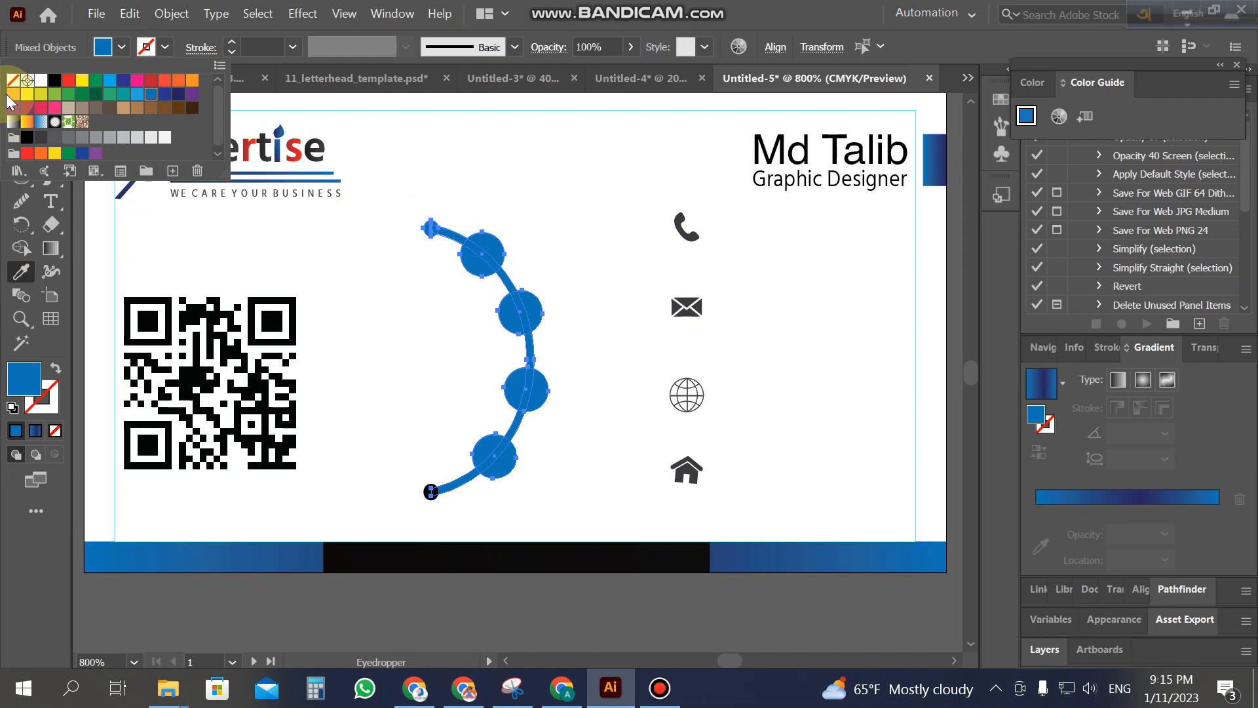
left_click(528, 205)
Step: Give the arc's lower endpoint dot the same blue as the circles
left_click(18, 110)
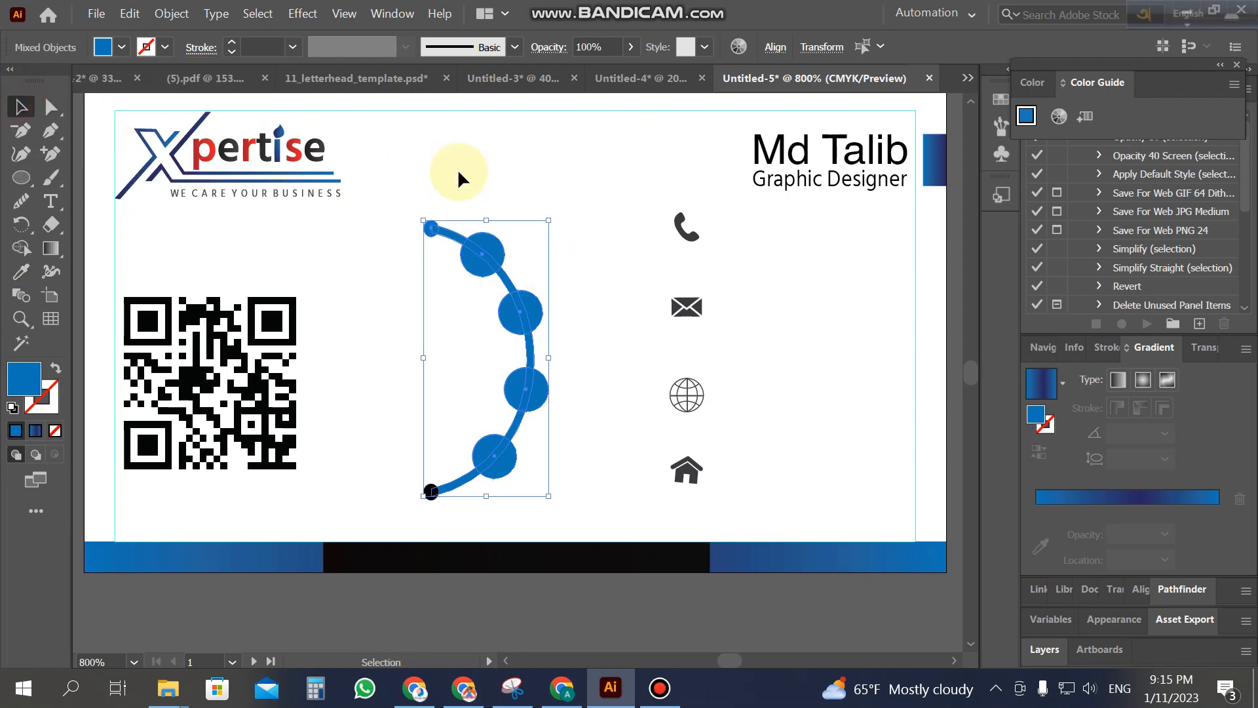
left_click(514, 173)
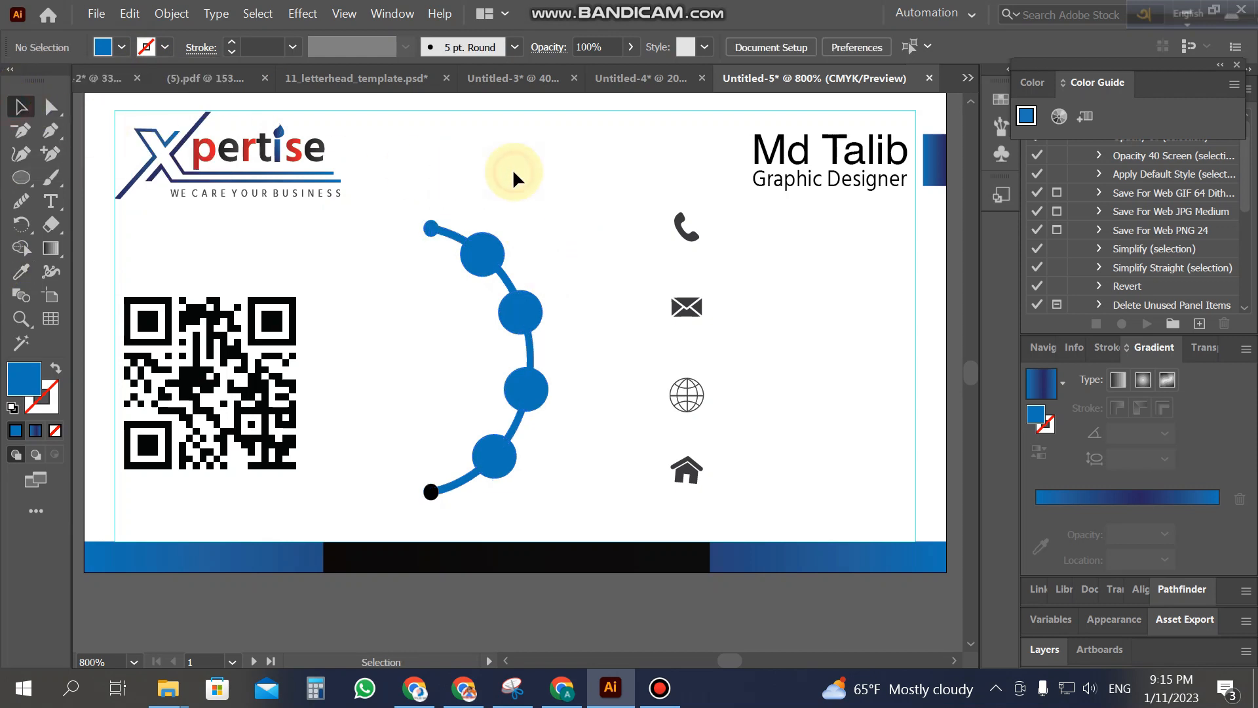
left_click(430, 492)
left_click(21, 271)
left_click(478, 254)
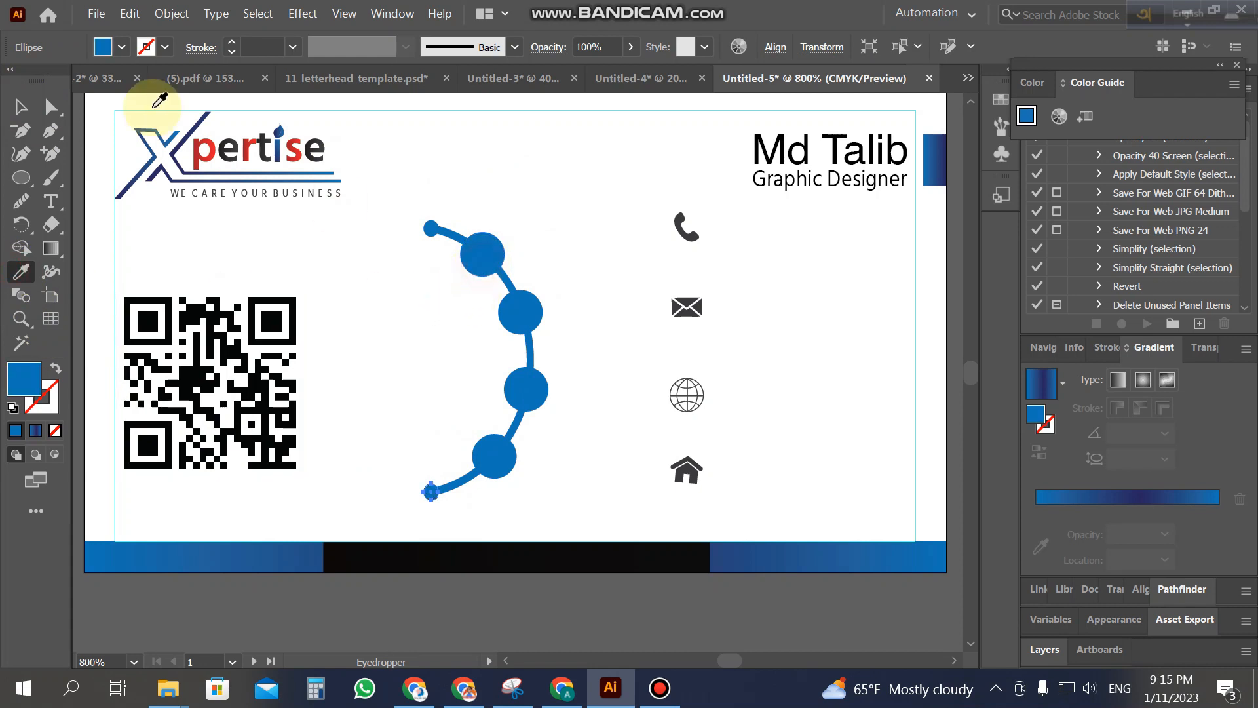
left_click(21, 108)
left_click(390, 312)
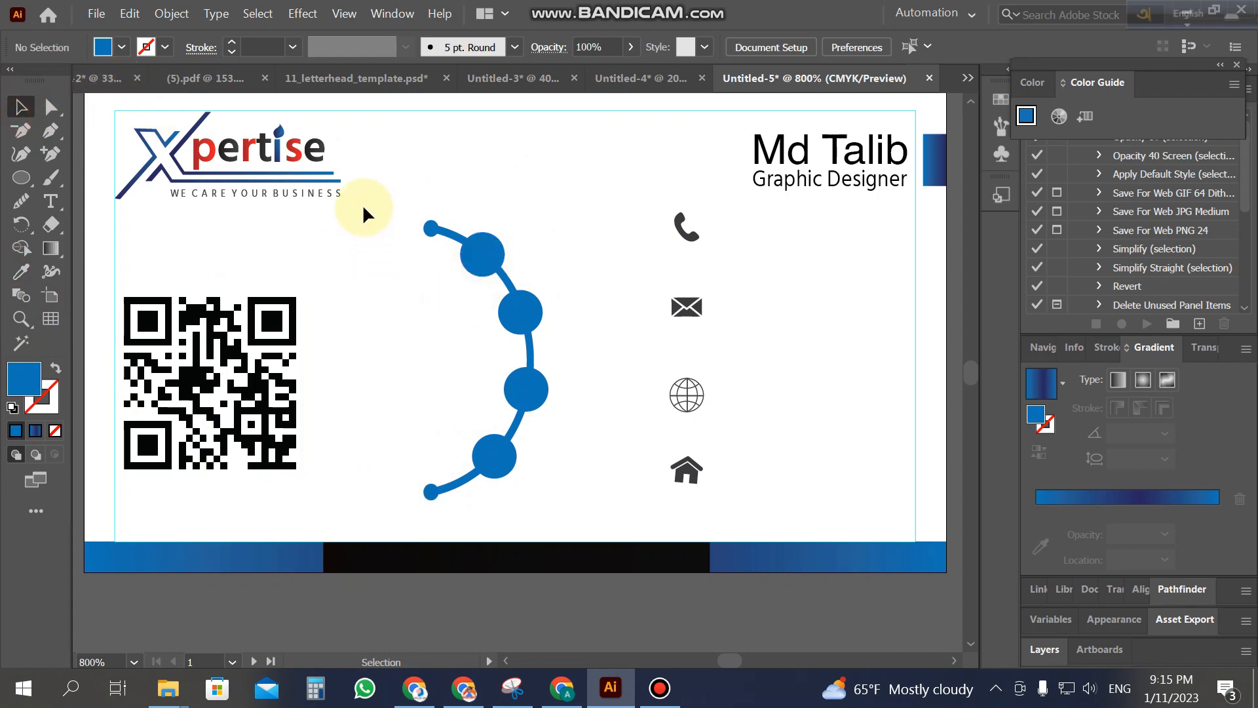
Step: Shift the arc group slightly right and move the QR code right and up
left_click_drag(363, 203, 583, 498)
key("a")
key("v")
left_click(584, 485)
left_click_drag(496, 261, 526, 261)
left_click_drag(240, 354, 279, 341)
left_click(417, 352)
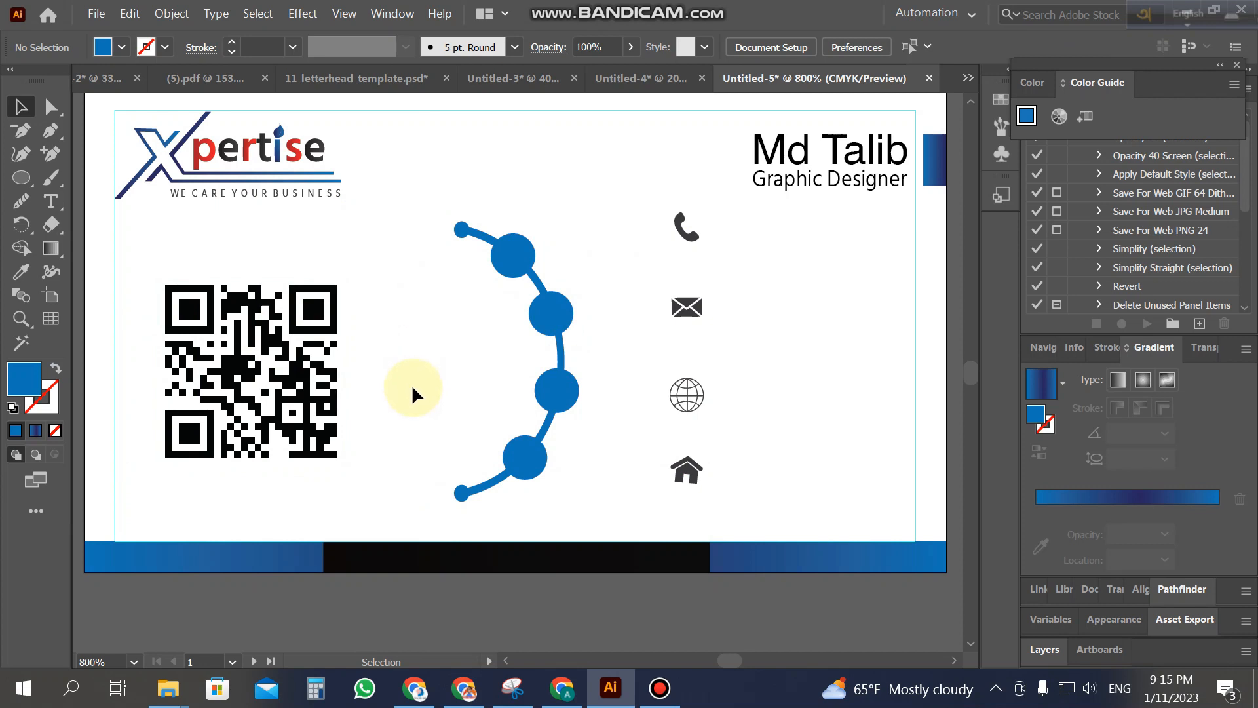
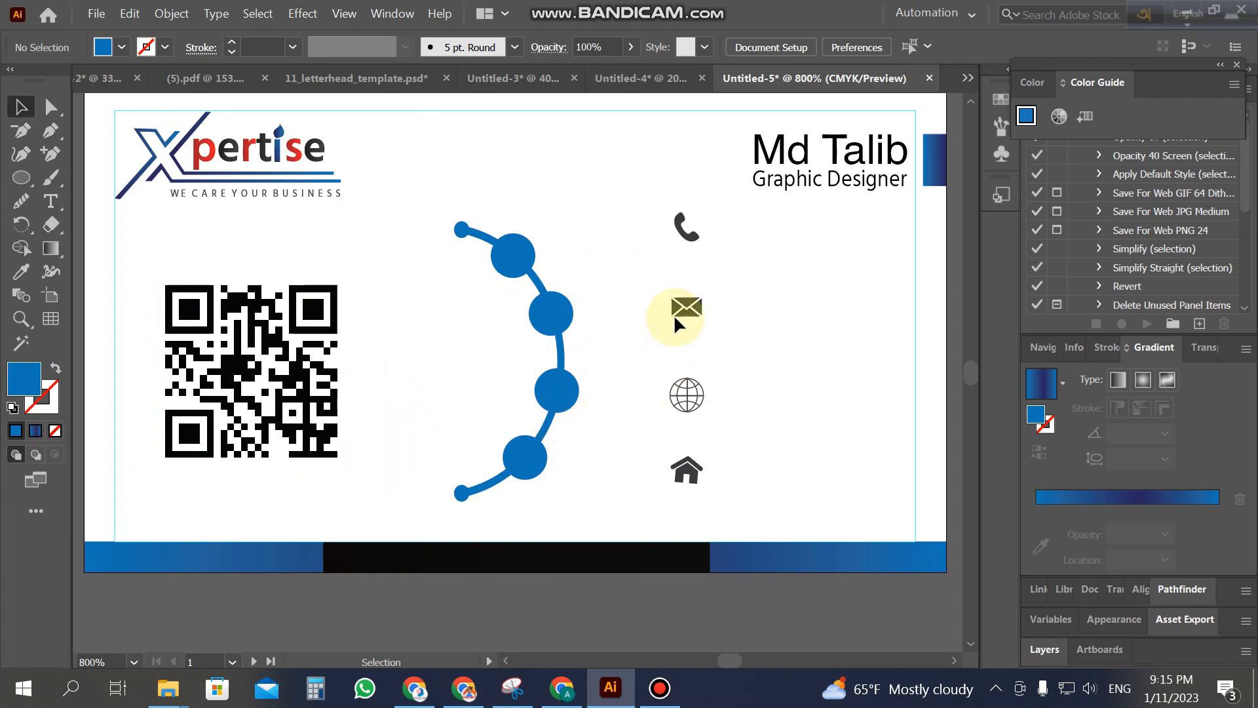
Step: Bring the four contact icons in front of the blue circles
left_click(686, 242)
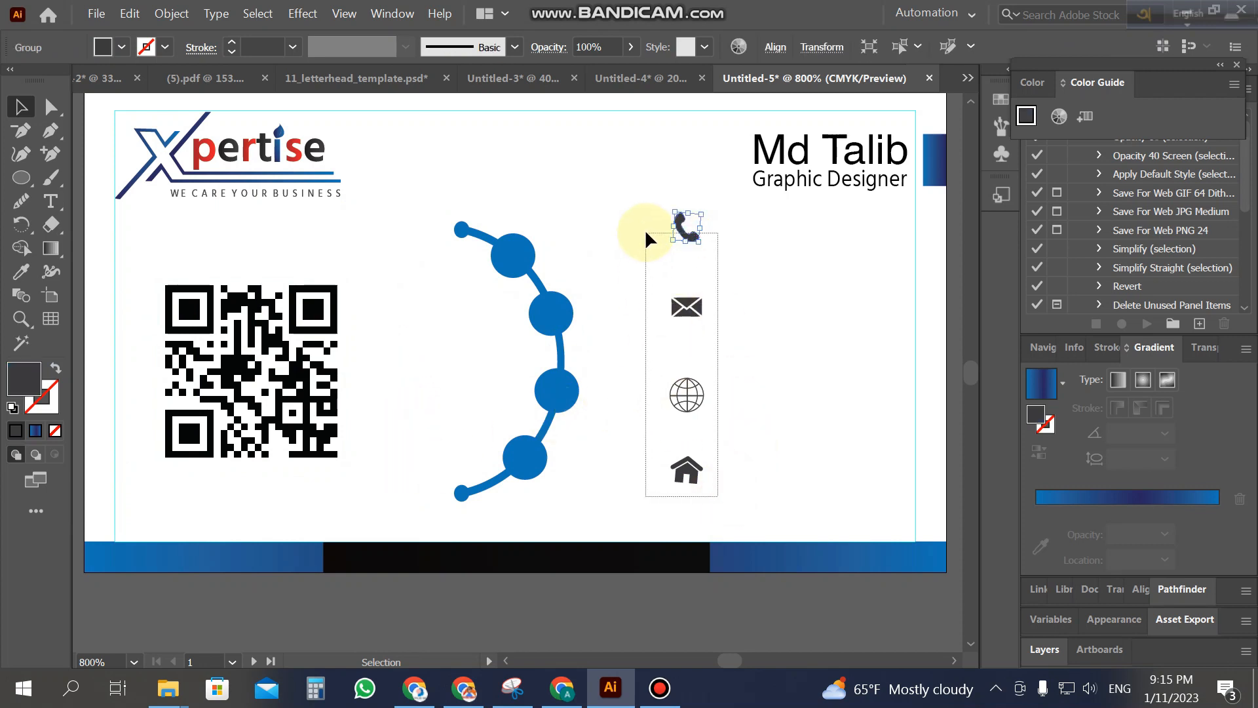
left_click_drag(646, 234, 649, 230)
right_click(698, 320)
mouse_move(754, 536)
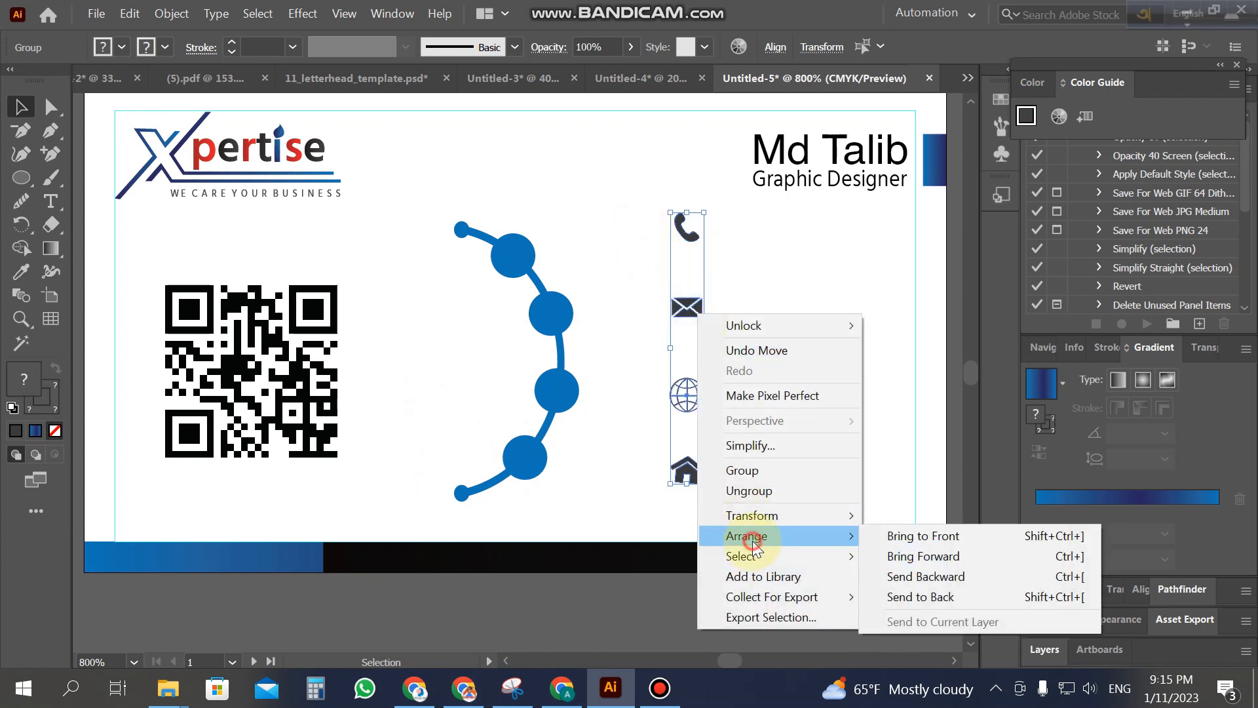
left_click(931, 534)
left_click(828, 415)
Step: Move the phone, envelope, globe and house icons onto the four blue circles in order
left_click_drag(676, 237, 506, 260)
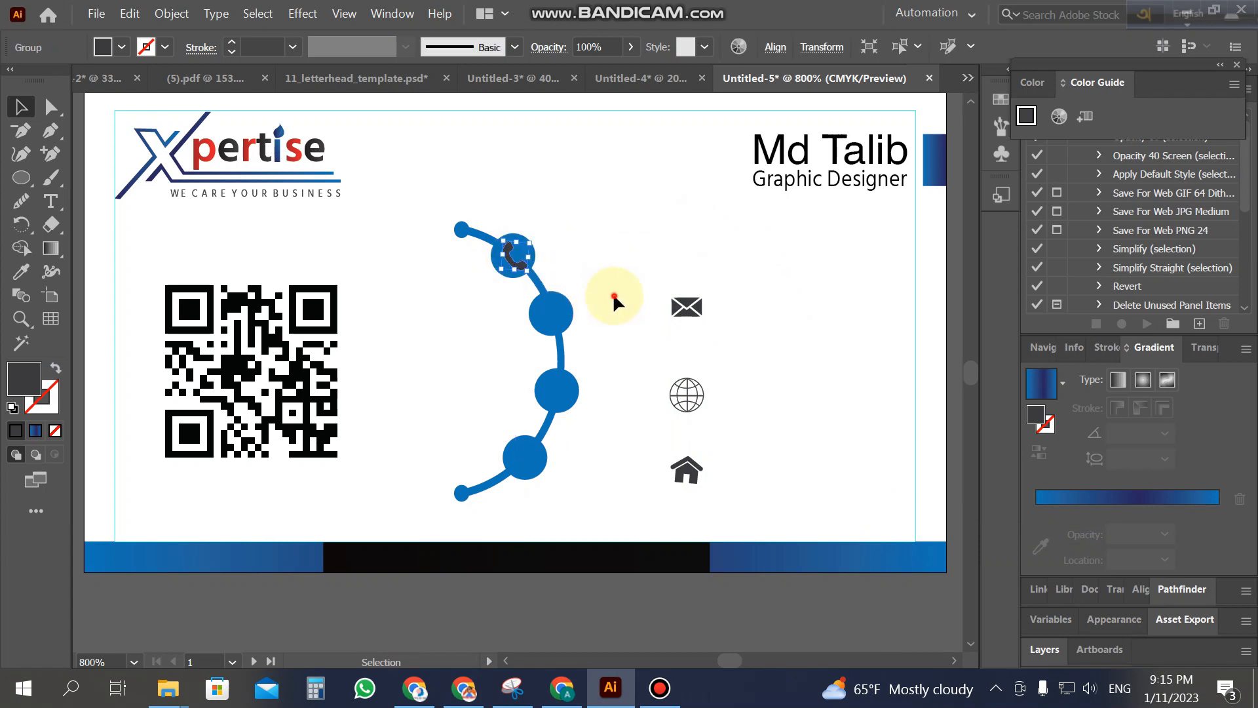
left_click_drag(685, 309, 554, 311)
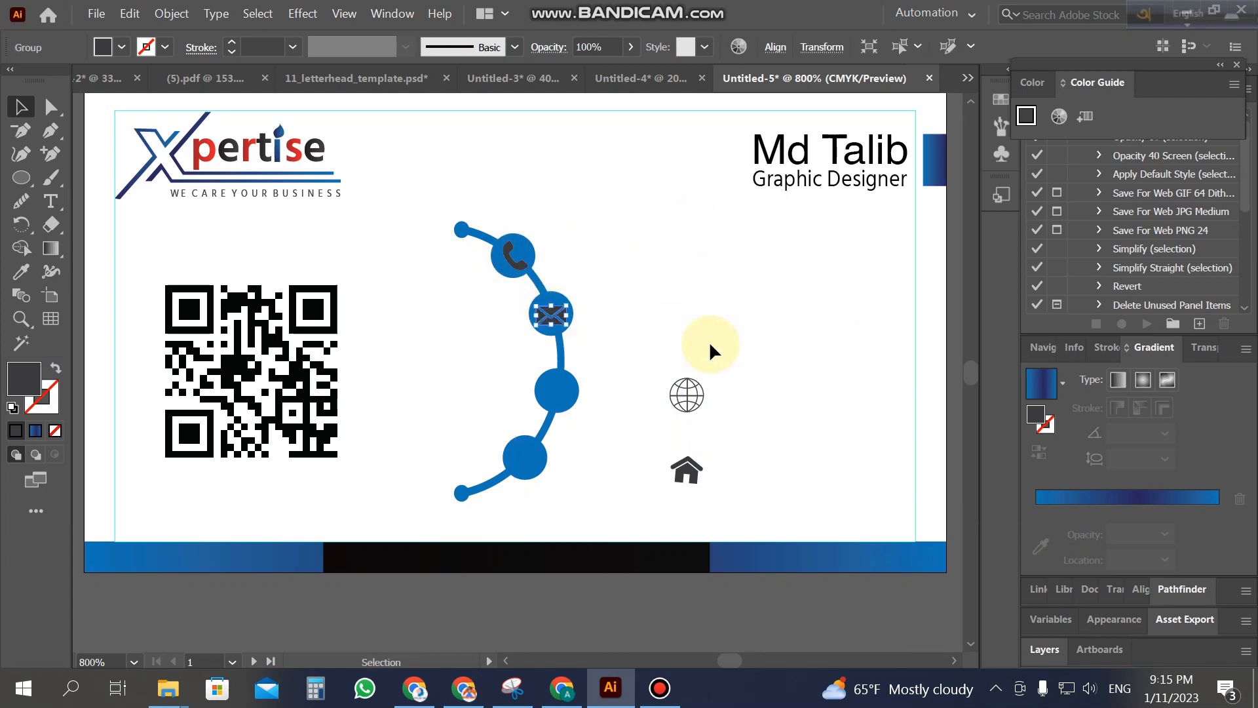
left_click(702, 395)
left_click_drag(692, 387, 559, 376)
left_click(690, 473)
left_click_drag(696, 480, 532, 464)
left_click(608, 465)
Step: Fill the phone, envelope and house icons white and give the globe a white stroke
key("z")
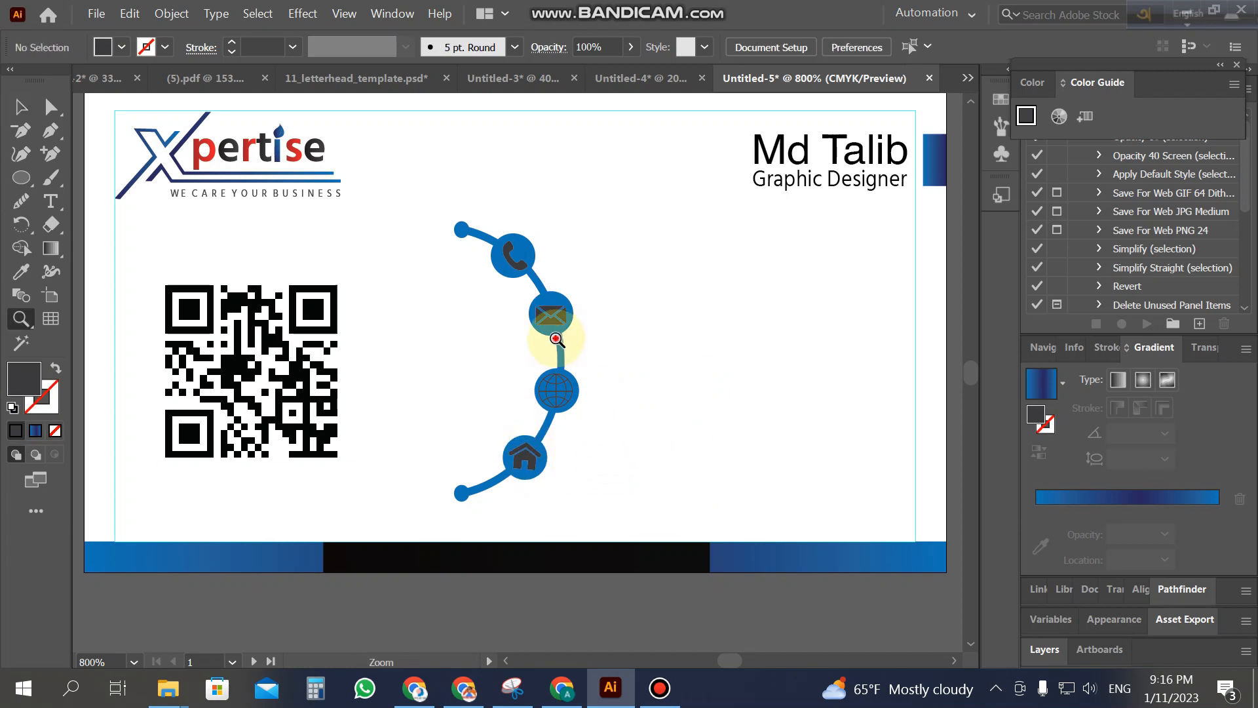
left_click(556, 332)
left_click(21, 106)
left_click(474, 237)
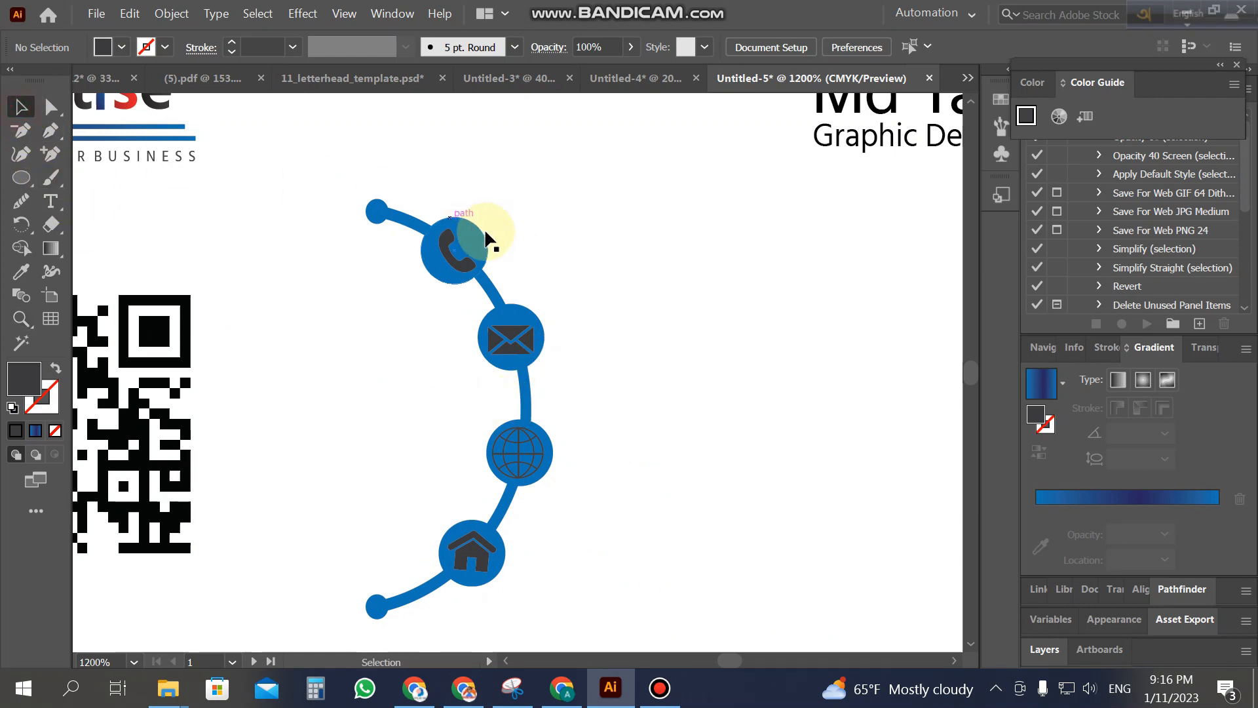
left_click(512, 340, "shift")
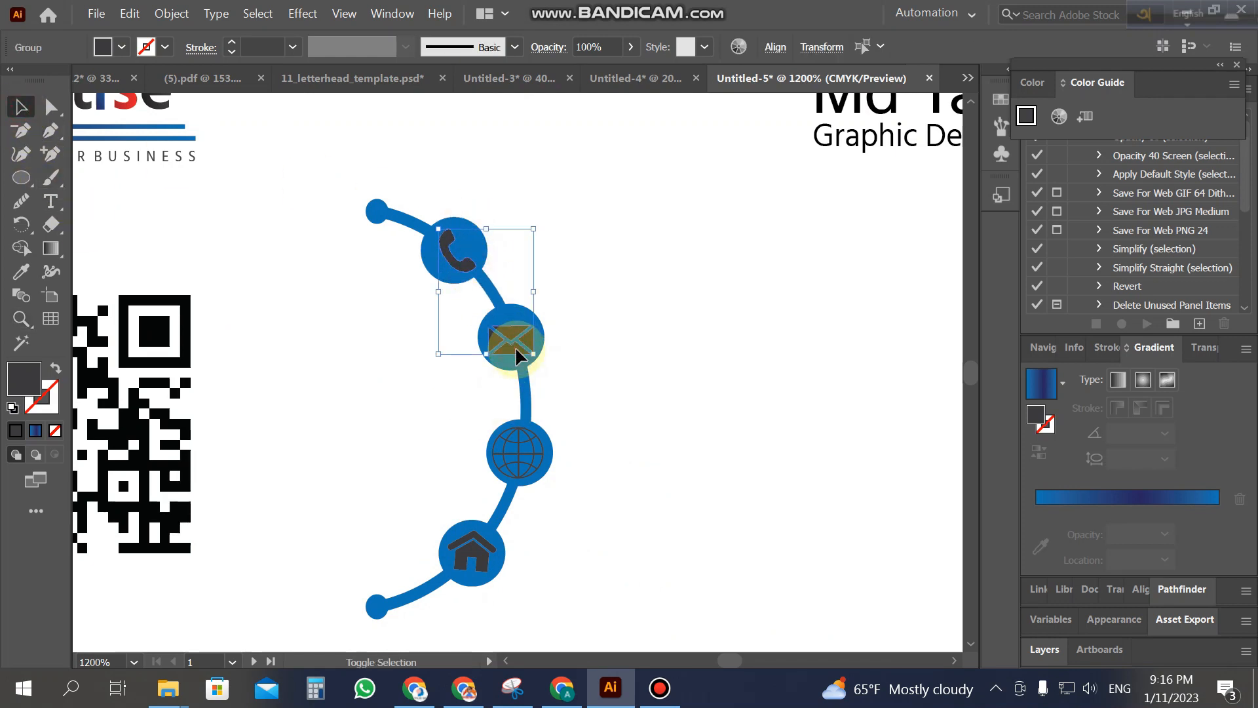
left_click(483, 567, "shift")
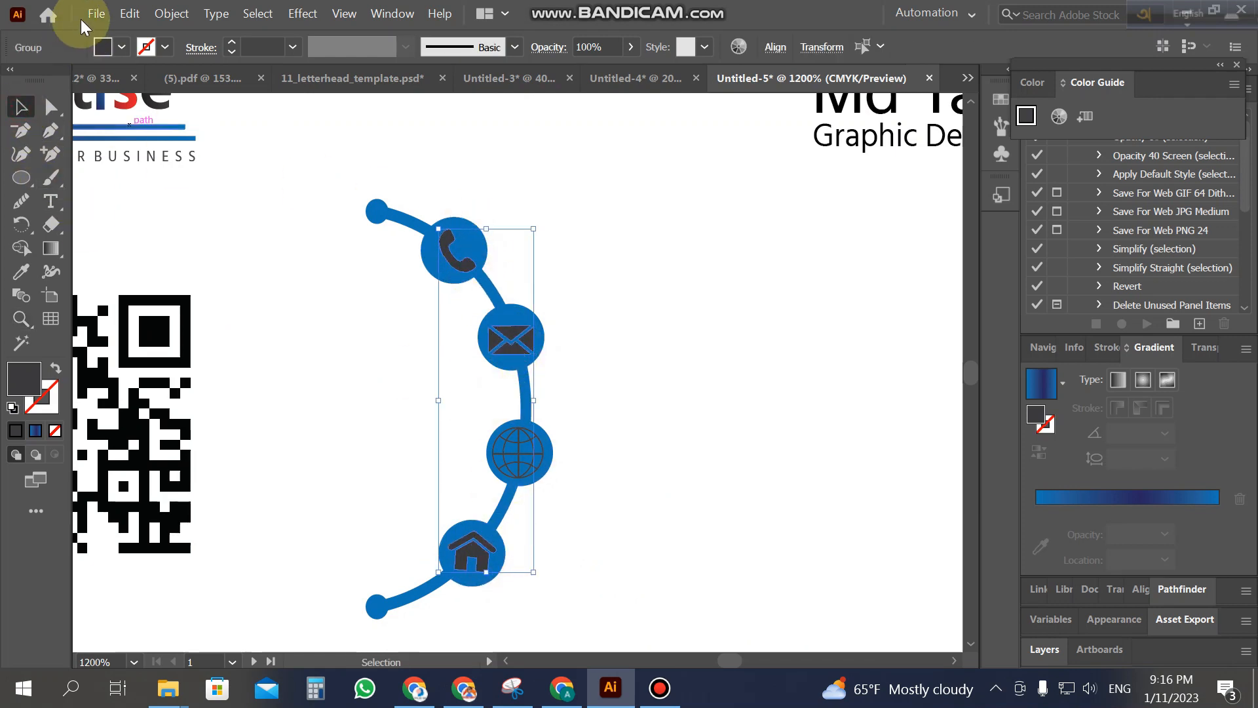
left_click(122, 46)
left_click(38, 82)
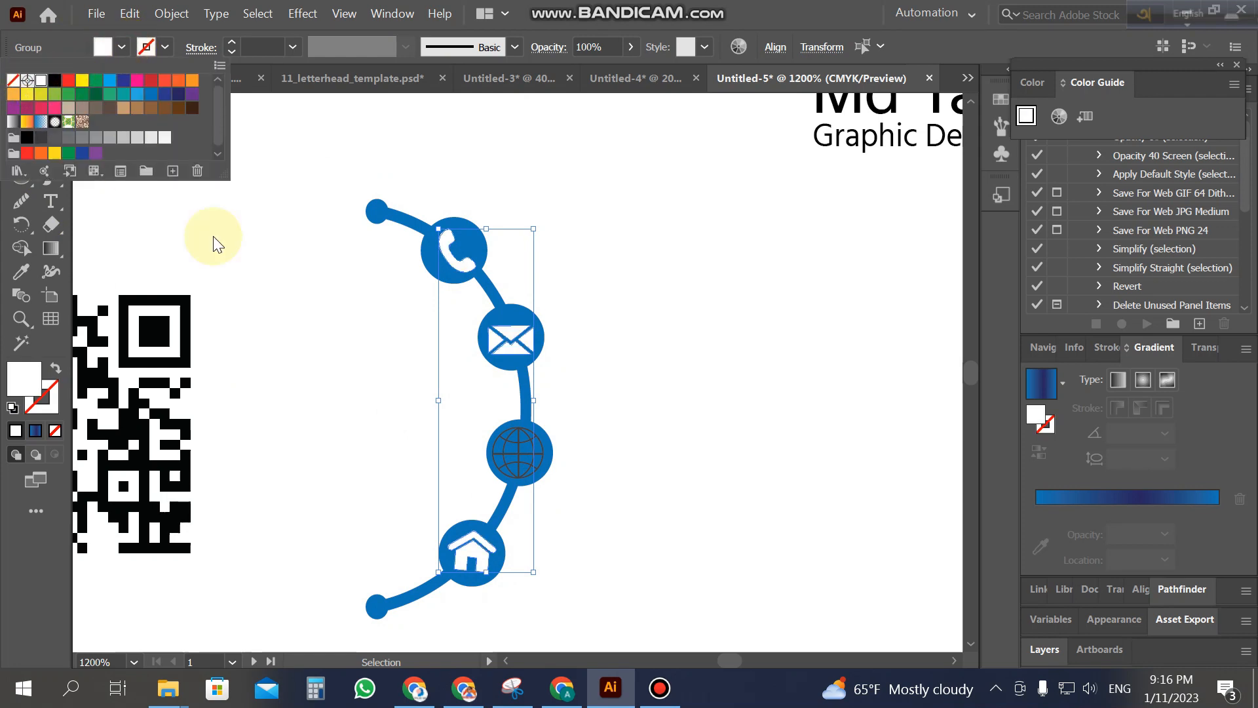
left_click(309, 333)
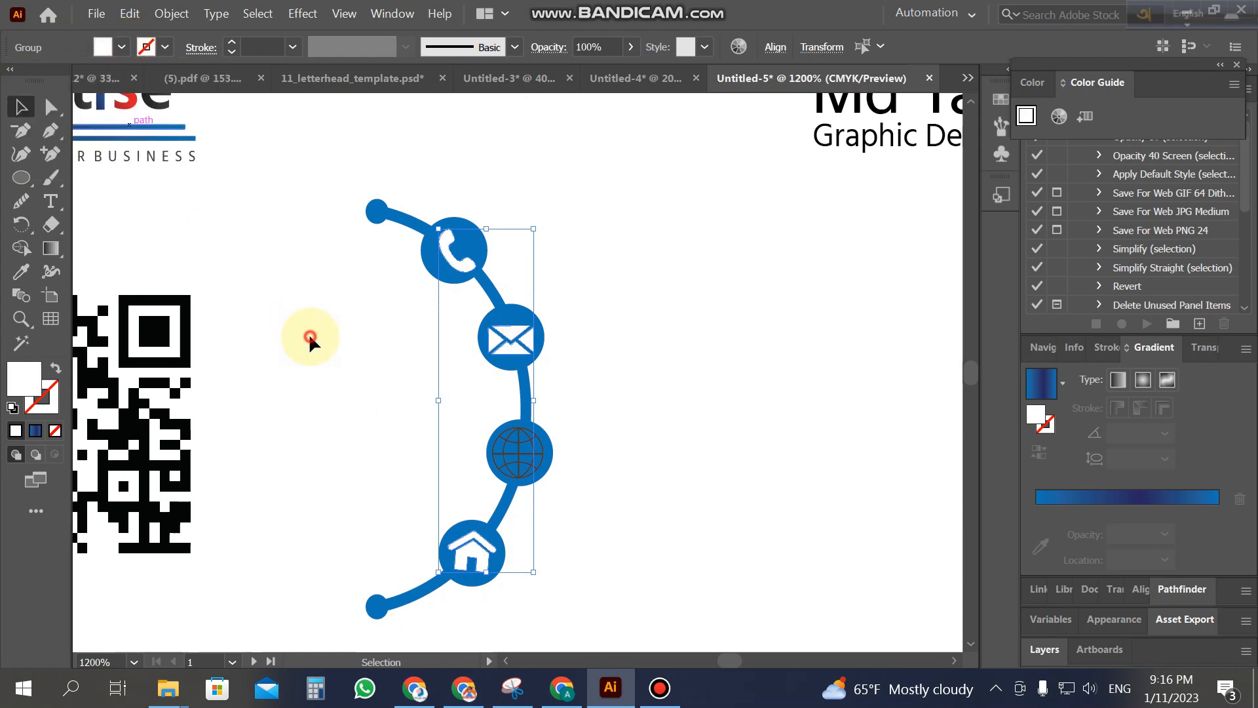
left_click(539, 464)
left_click(165, 46)
left_click(41, 80)
Step: Scale the globe down to about 0.13 in and nudge it right within its circle
left_click(523, 457)
left_click(623, 469)
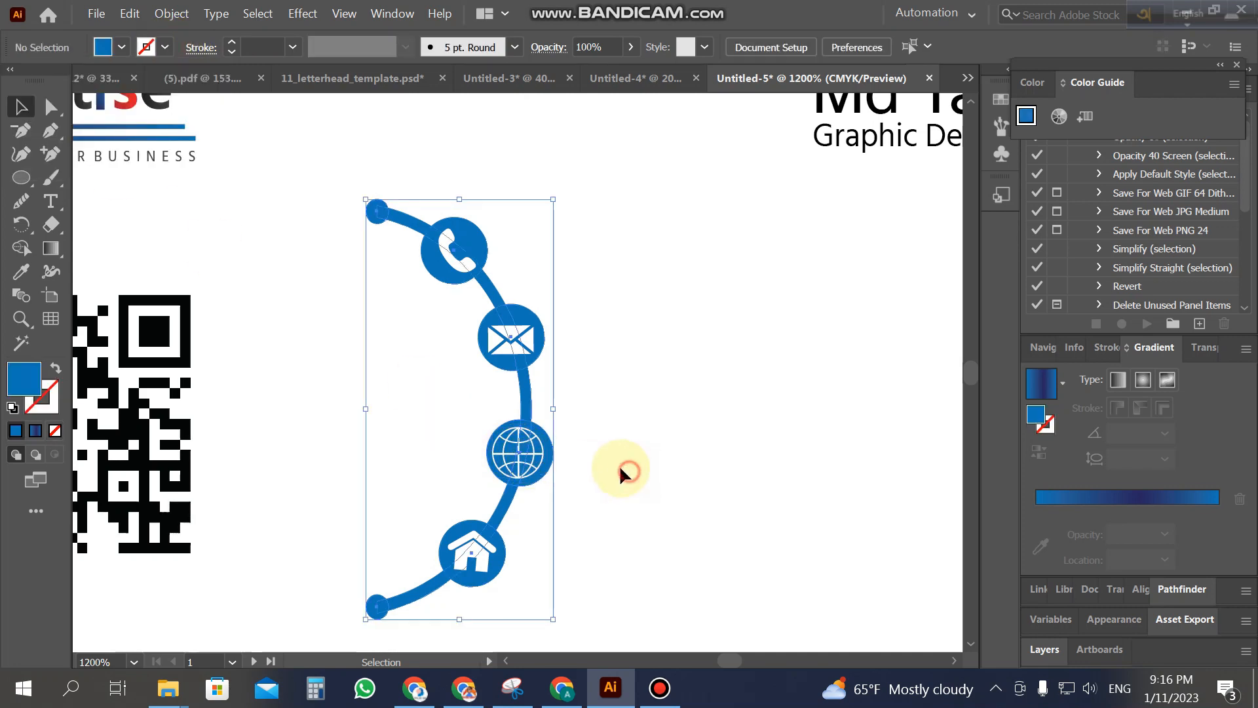
left_click(536, 462)
left_click_drag(549, 429, 548, 427)
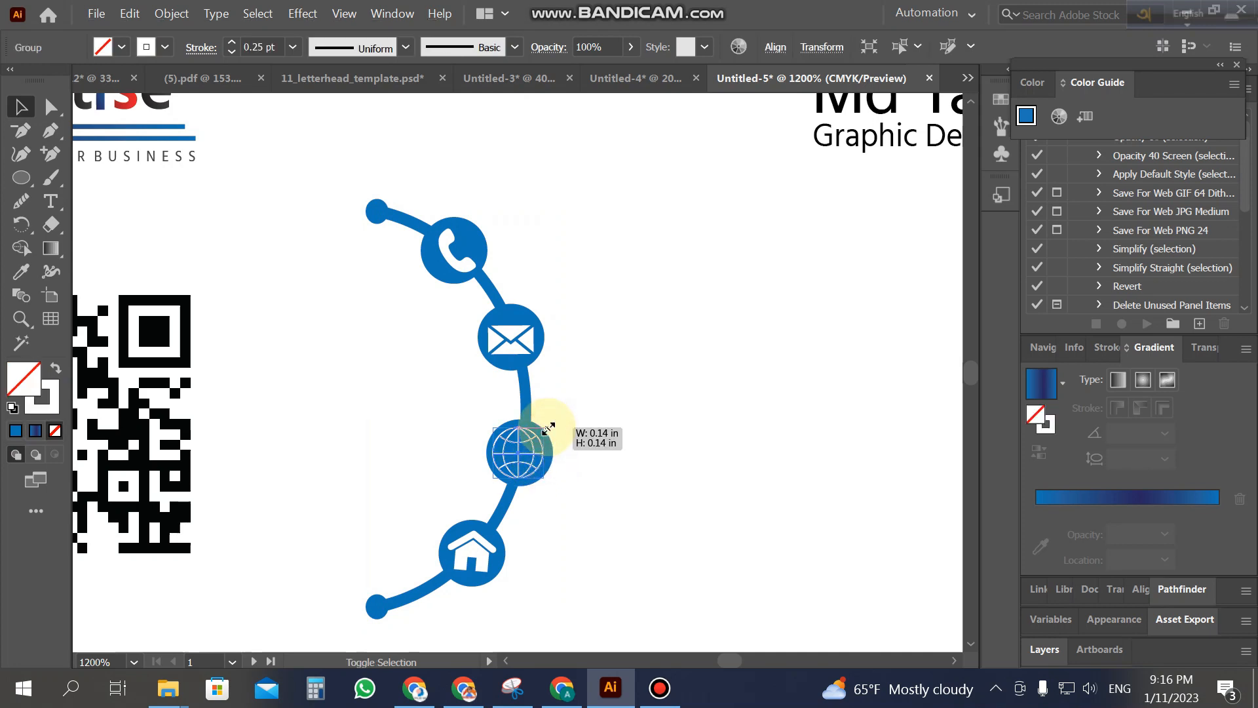
left_click_drag(545, 428, 547, 430)
key("Right")
left_click(604, 450)
left_click(510, 459)
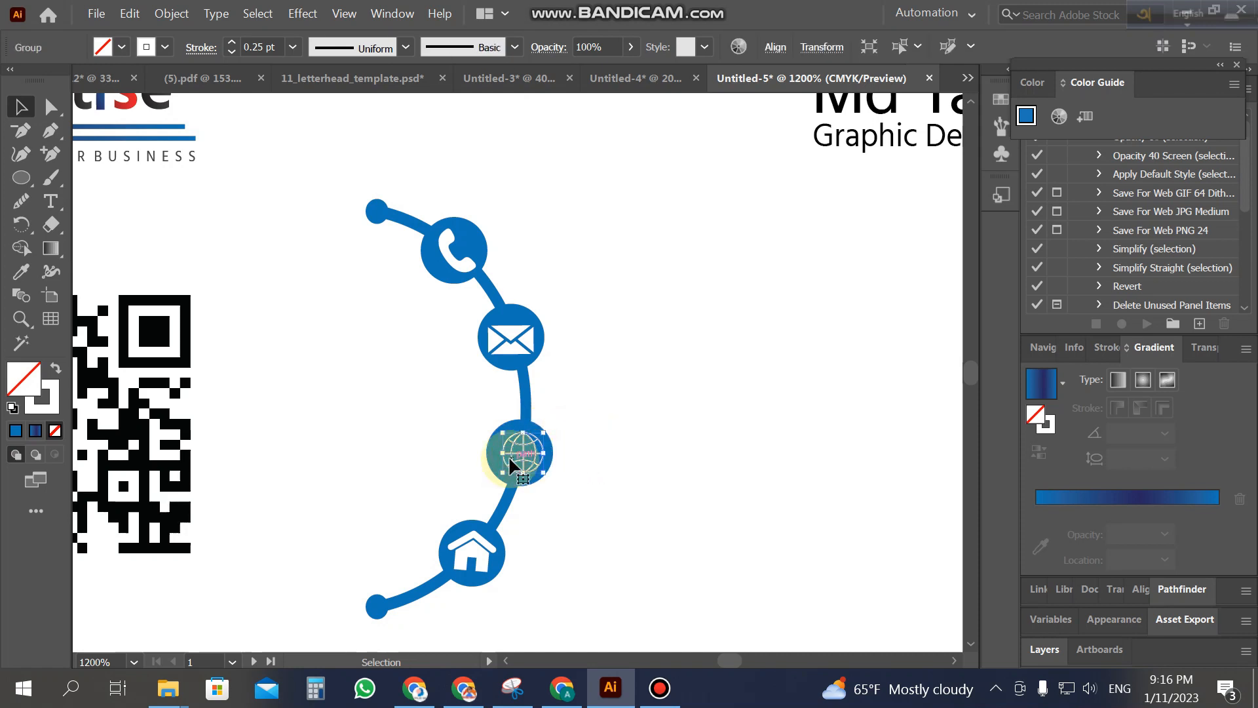
Step: Resize the house icon and adjust the envelope icon to fit their circles
left_click(598, 513)
left_click(484, 548)
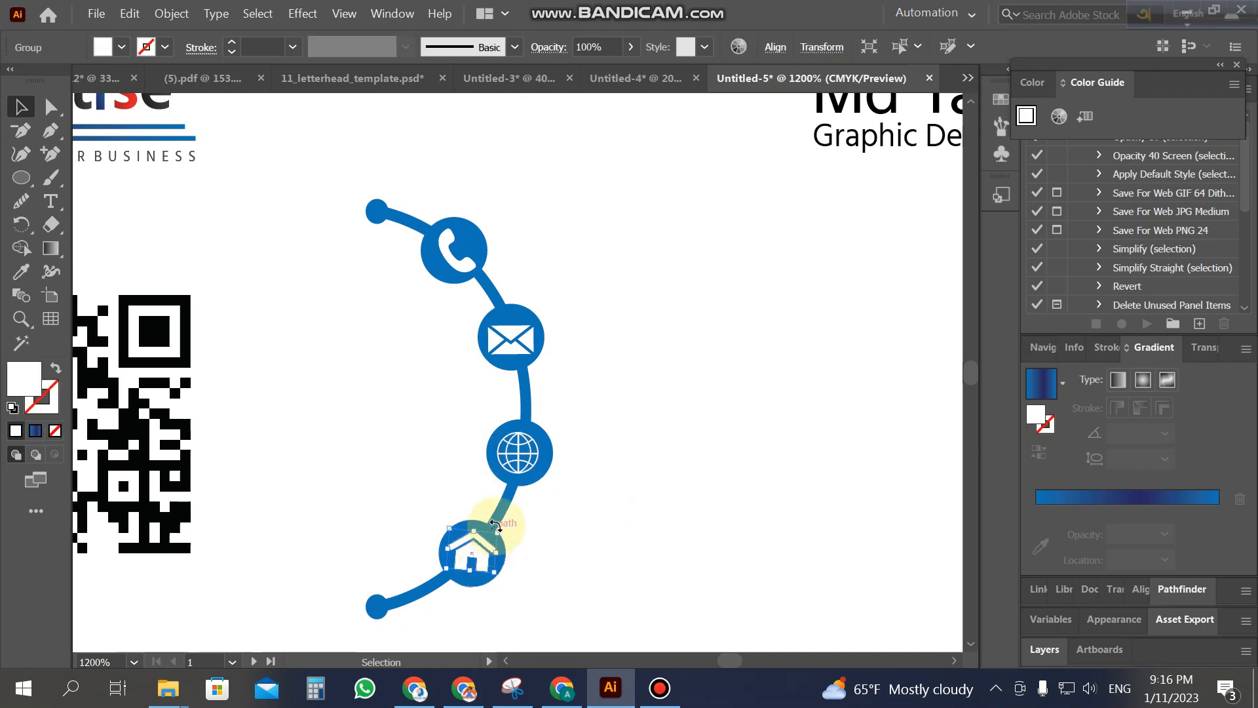
left_click_drag(502, 530, 495, 529)
left_click(527, 337)
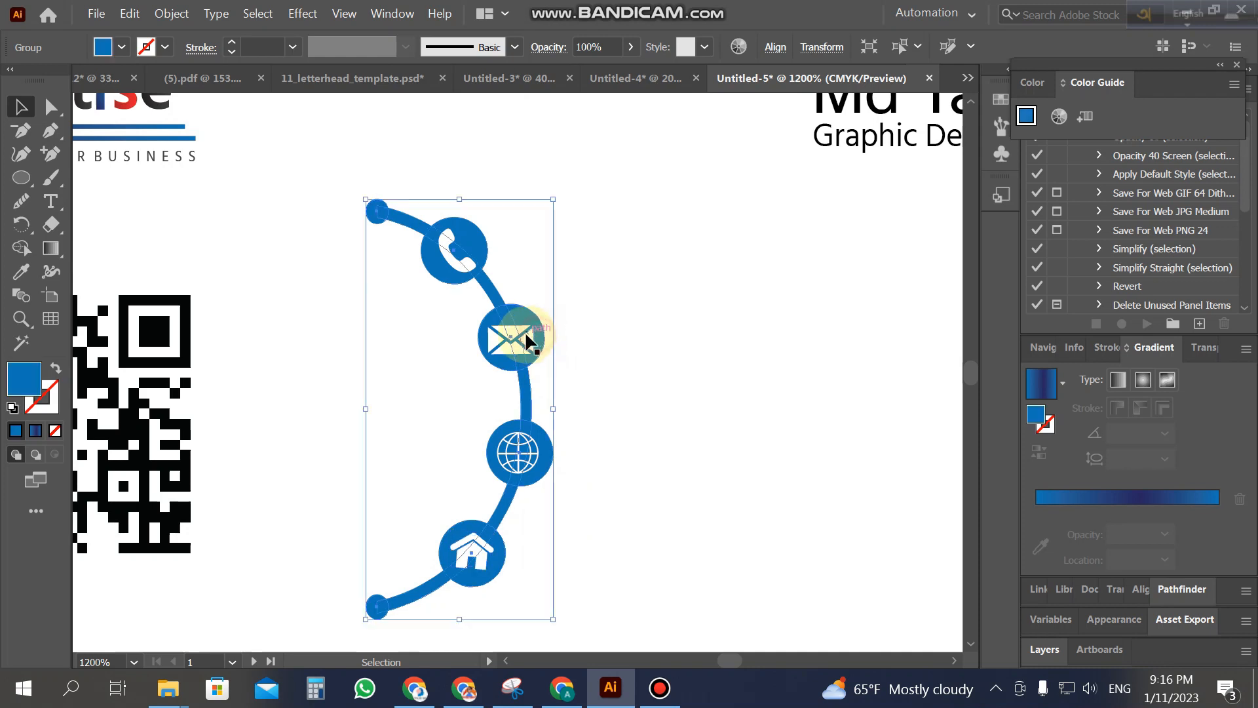
left_click(652, 370)
left_click(525, 339)
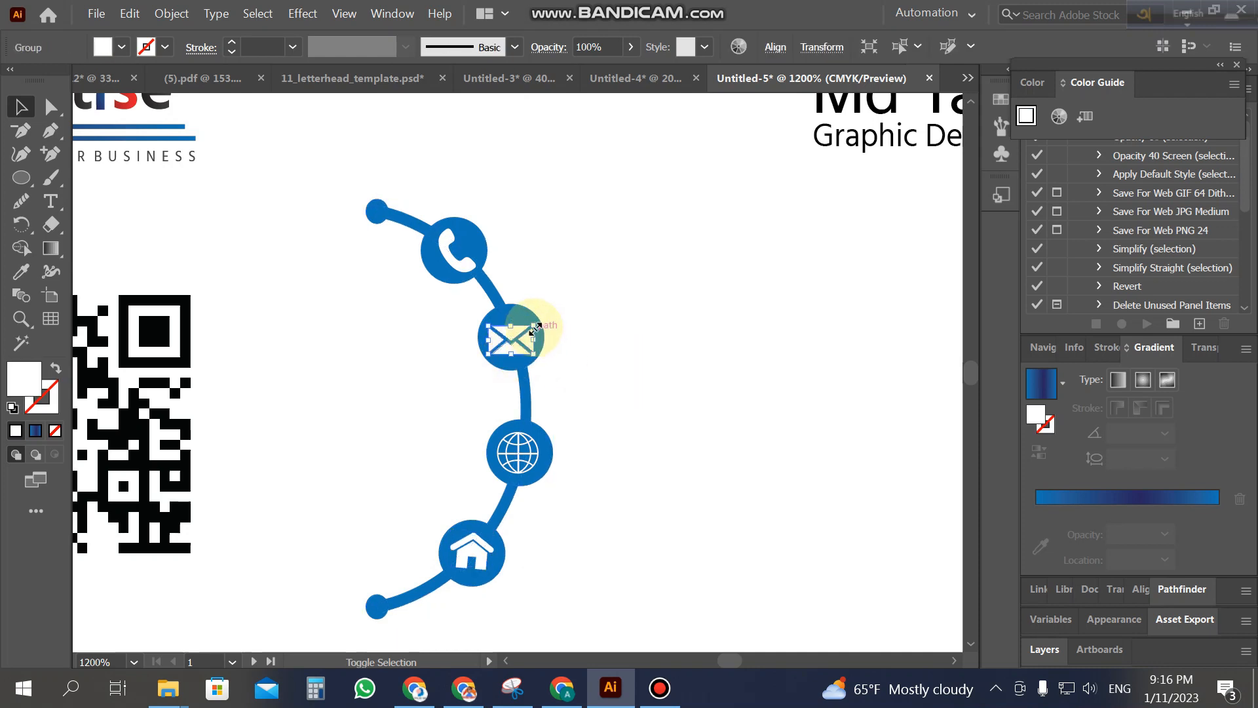
left_click_drag(535, 328, 536, 327)
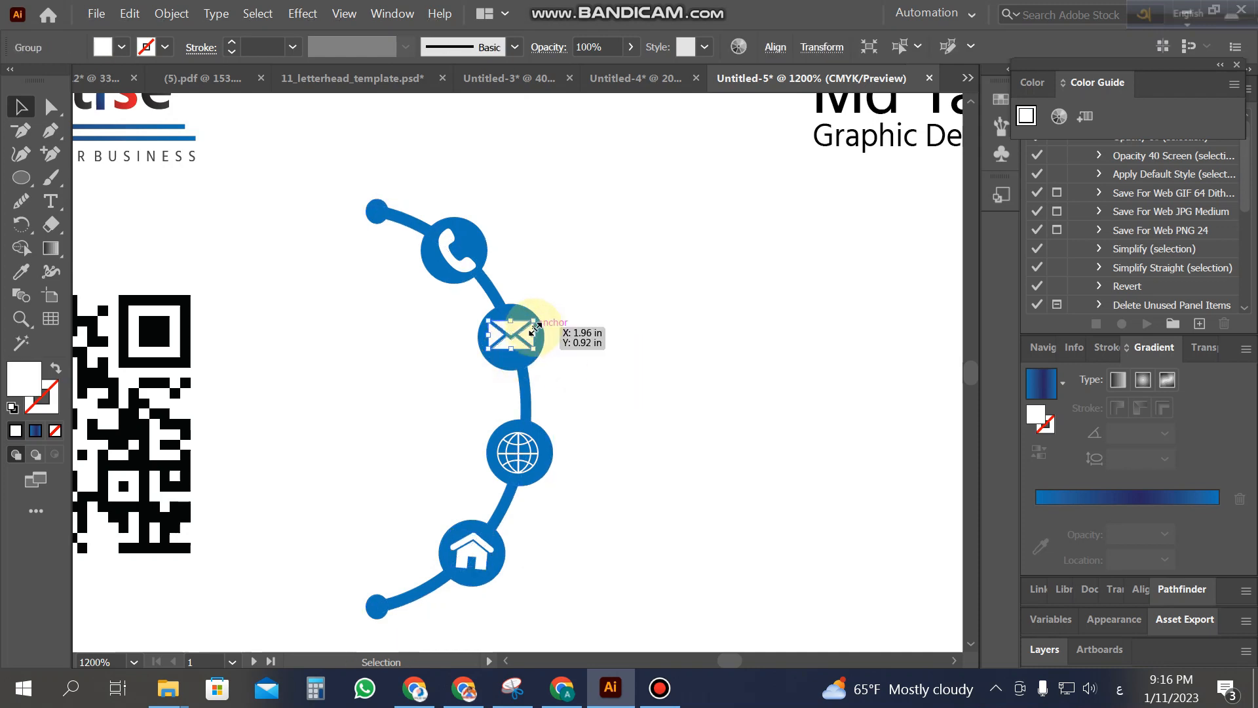
left_click(601, 369)
Step: Zoom in and nudge the envelope icon slightly upward in its circle
key("z")
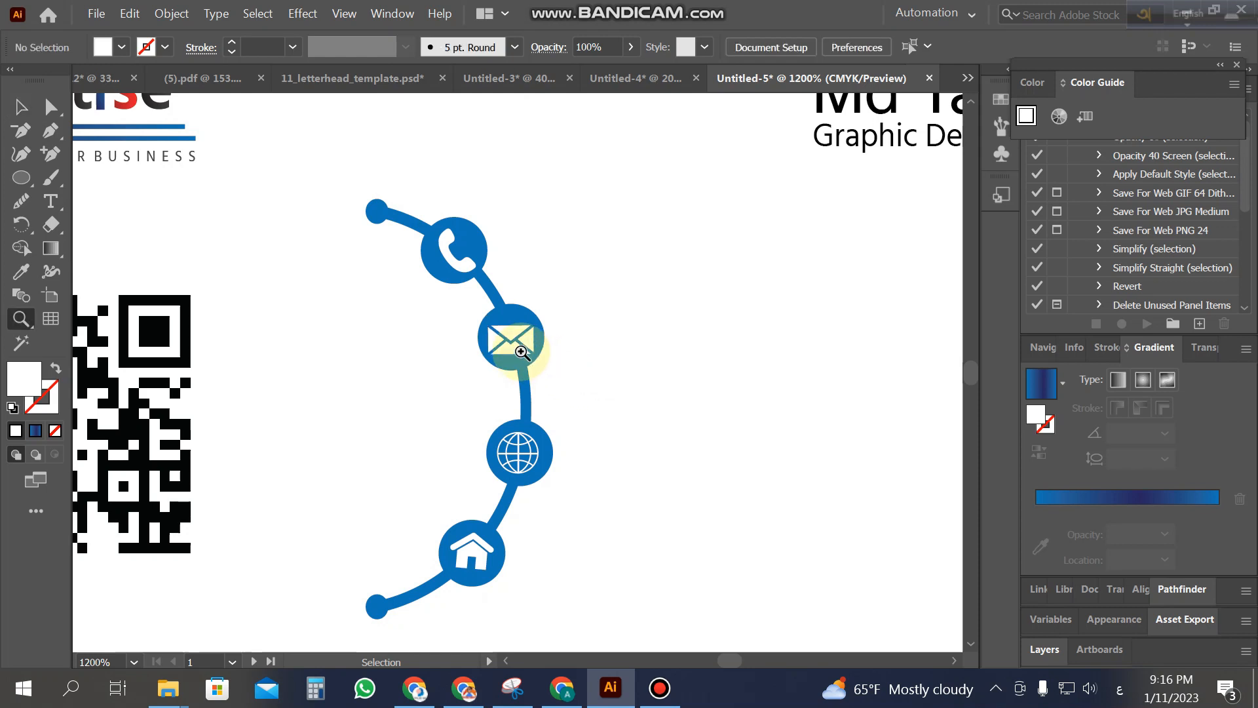
left_click(534, 377)
left_click(534, 377)
left_click(21, 107)
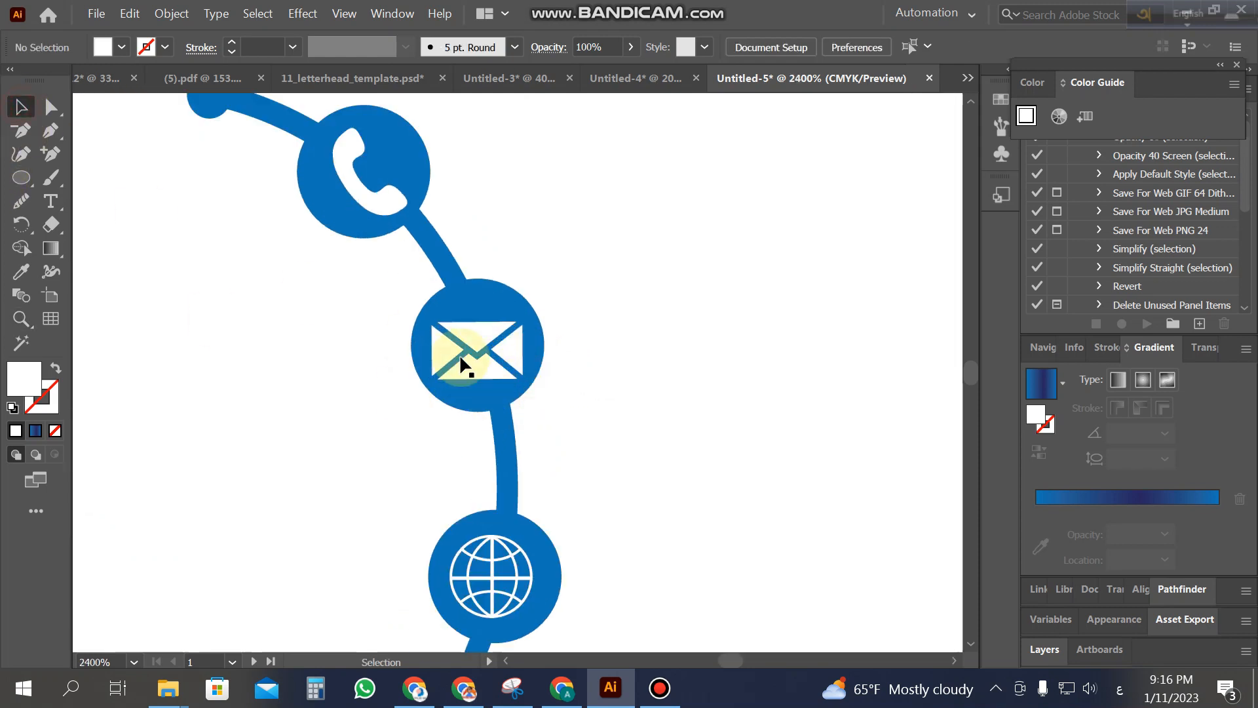
left_click_drag(475, 346, 593, 321)
left_click(592, 321)
Step: Shrink the phone icon slightly and shift it up-left, then zoom out to 800%
scroll(434, 277, "up", 3)
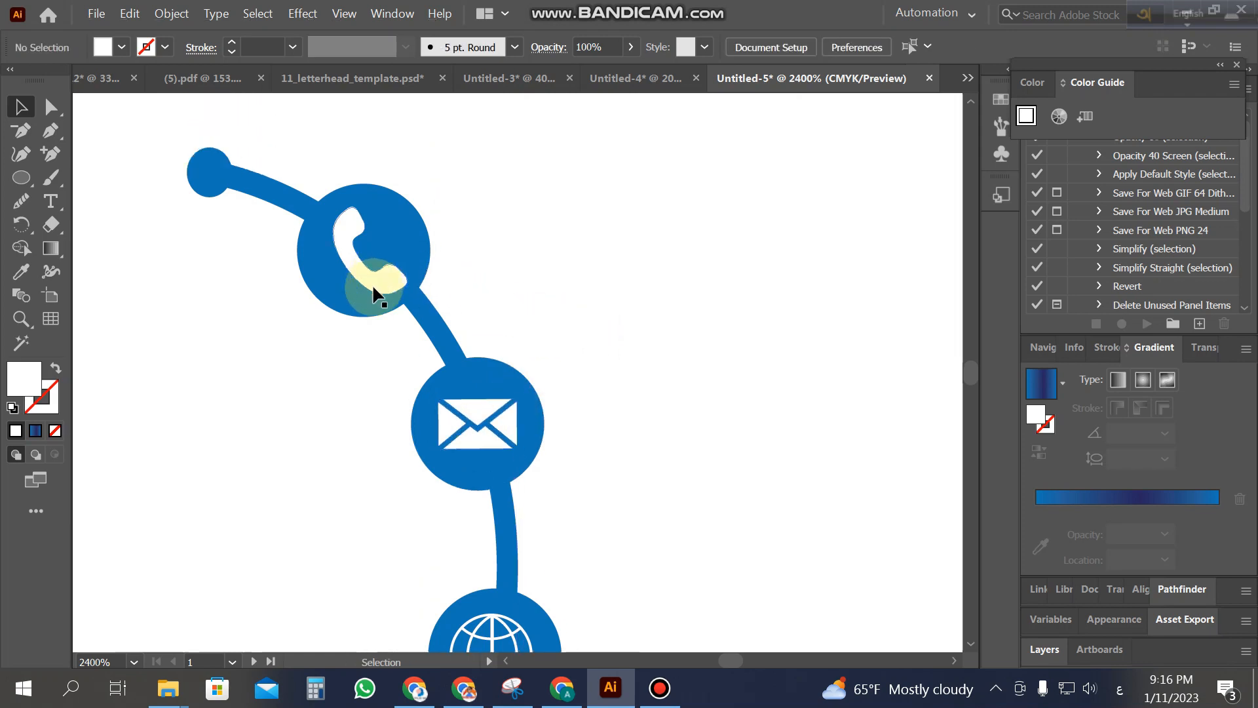
left_click(397, 276)
left_click_drag(411, 211, 406, 218)
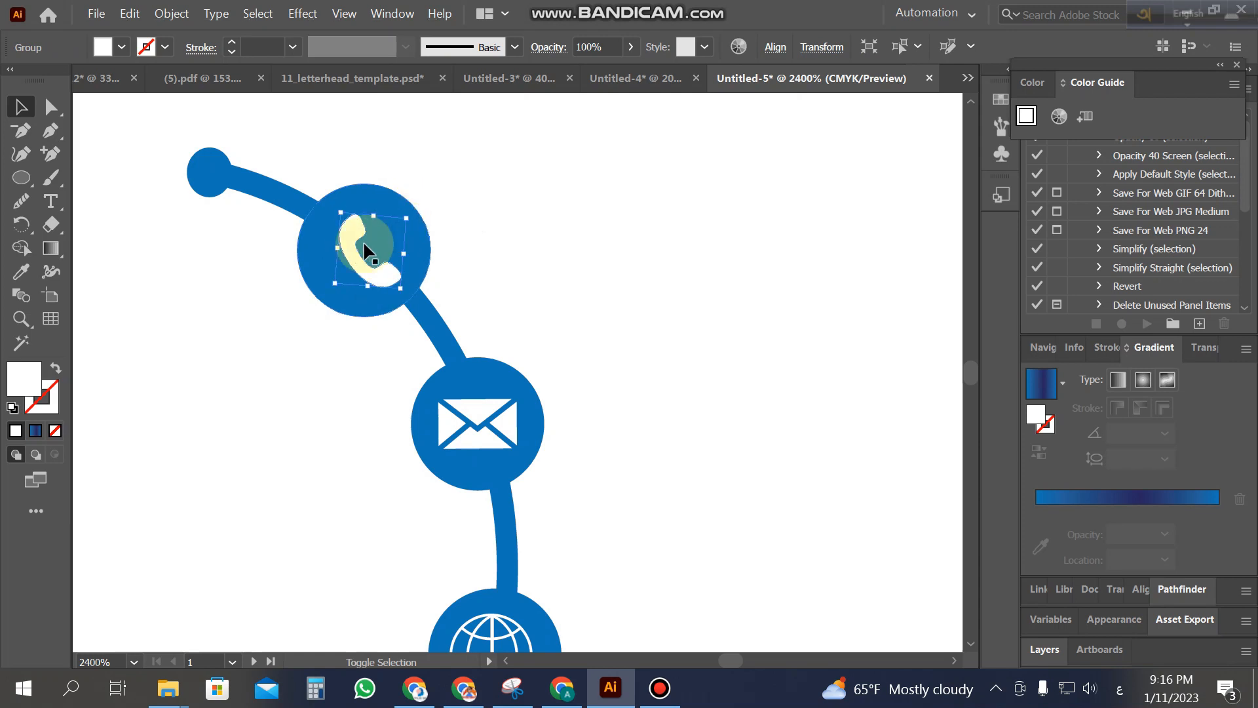
left_click_drag(354, 257, 348, 253)
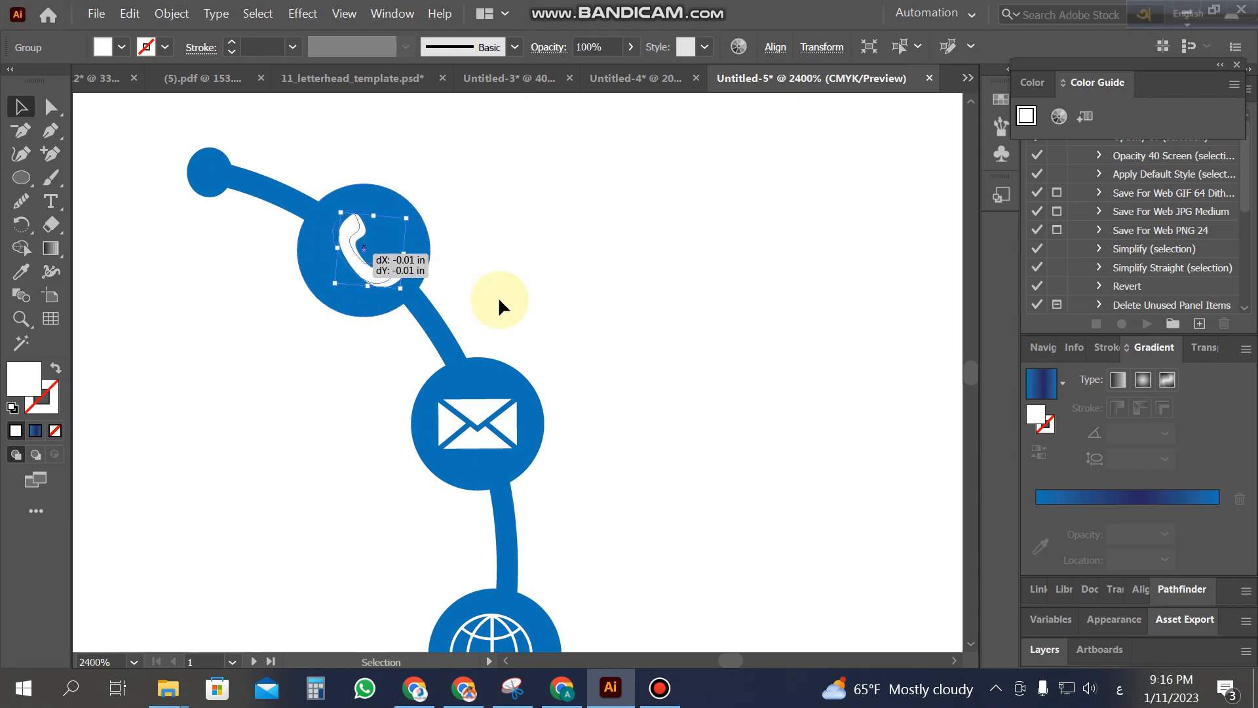
left_click(576, 311)
key("z")
left_click(534, 425, "alt")
left_click(528, 431, "alt")
left_click(522, 435, "alt")
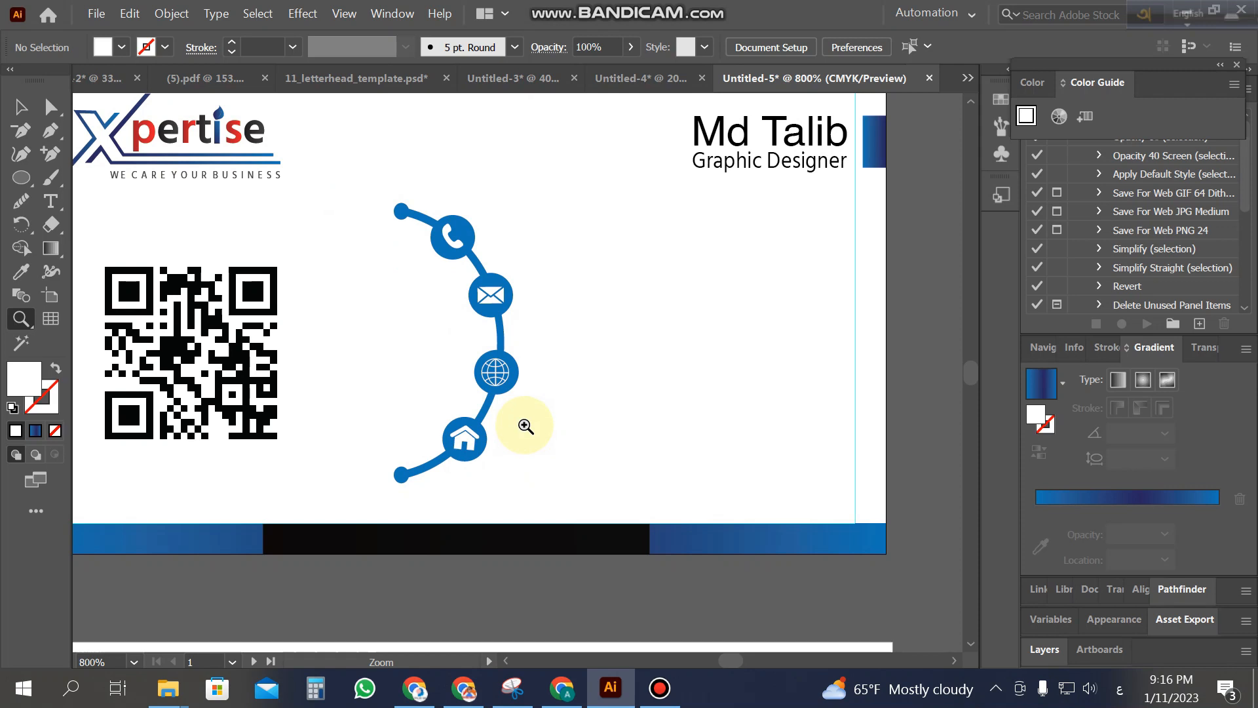
scroll(529, 434, "up", 2)
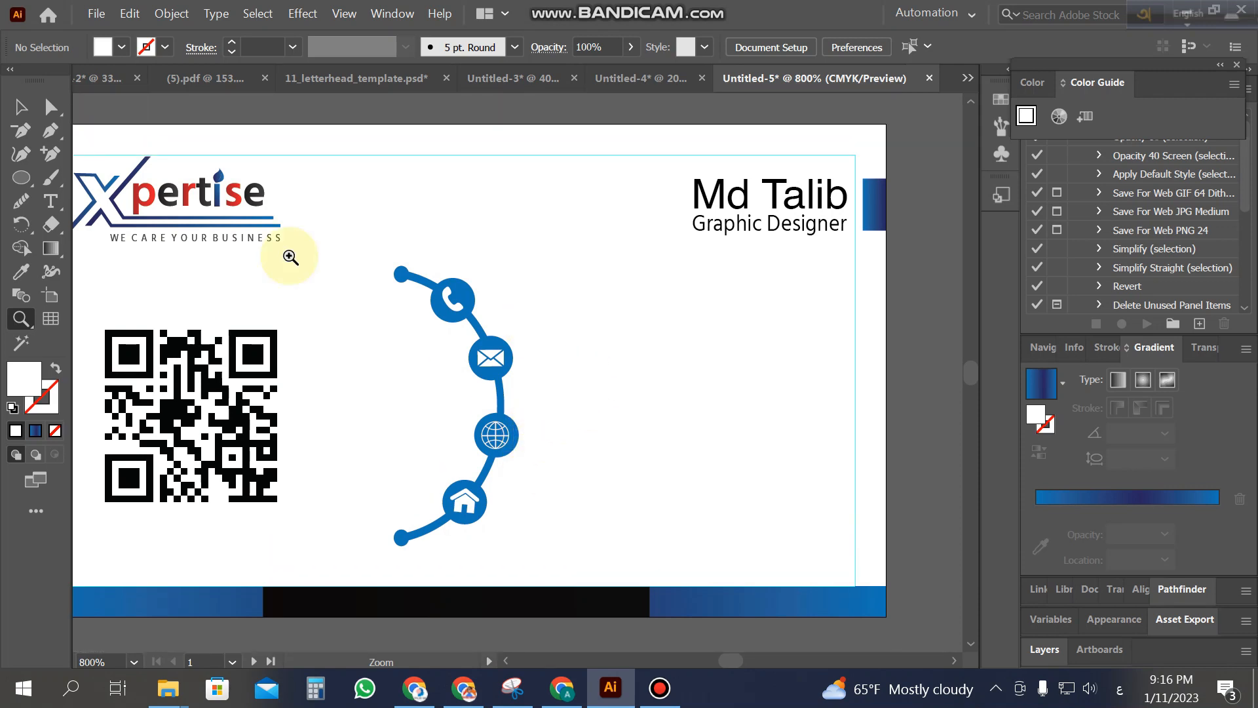
Step: Copy the phone number from Untitled-3 and place it beside the phone icon
left_click(24, 107)
left_click(512, 79)
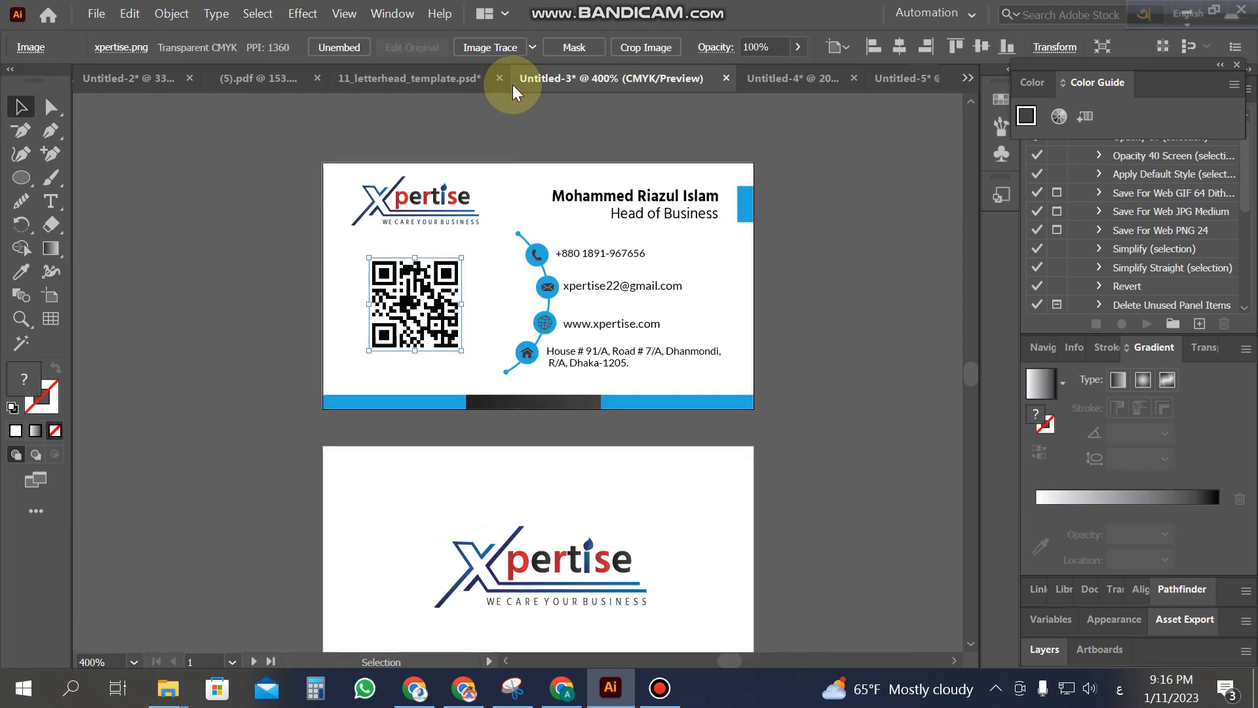
left_click(616, 255)
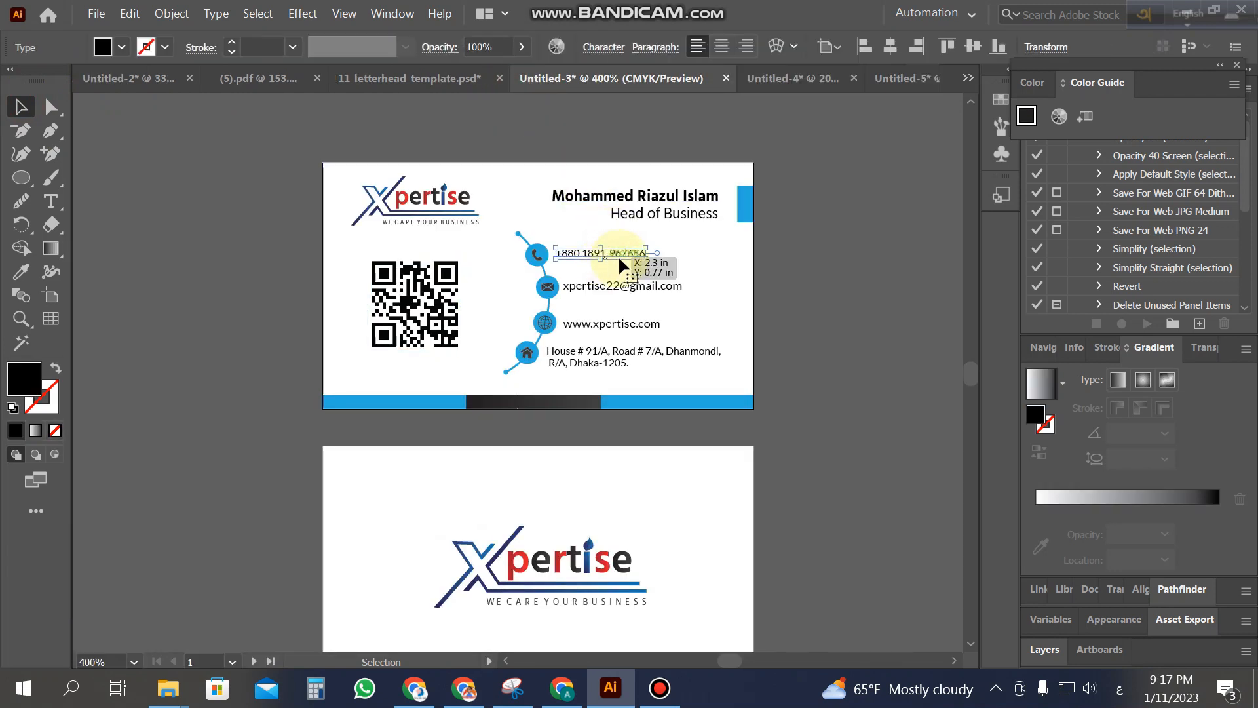
left_click_drag(620, 253, 631, 298)
left_click(675, 376)
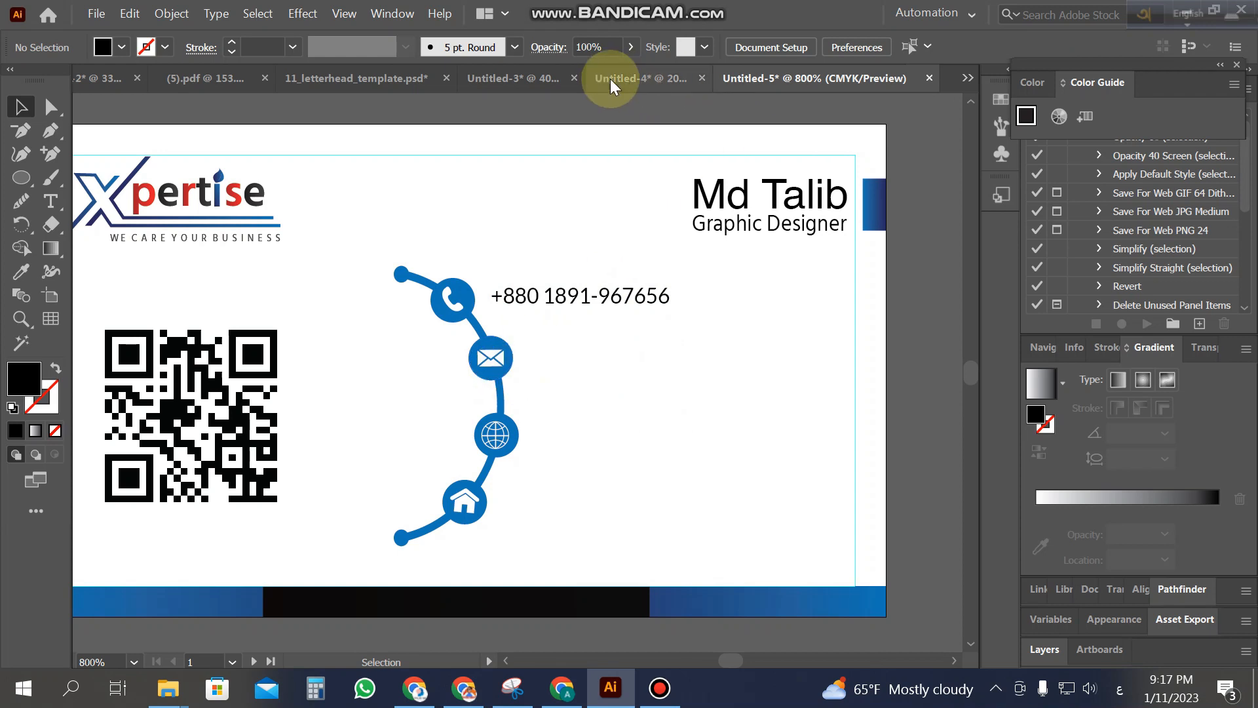
Step: Copy the email and website texts beside the envelope and globe icons, nudging the email down
left_click(498, 79)
left_click_drag(618, 288, 673, 360)
left_click(746, 438)
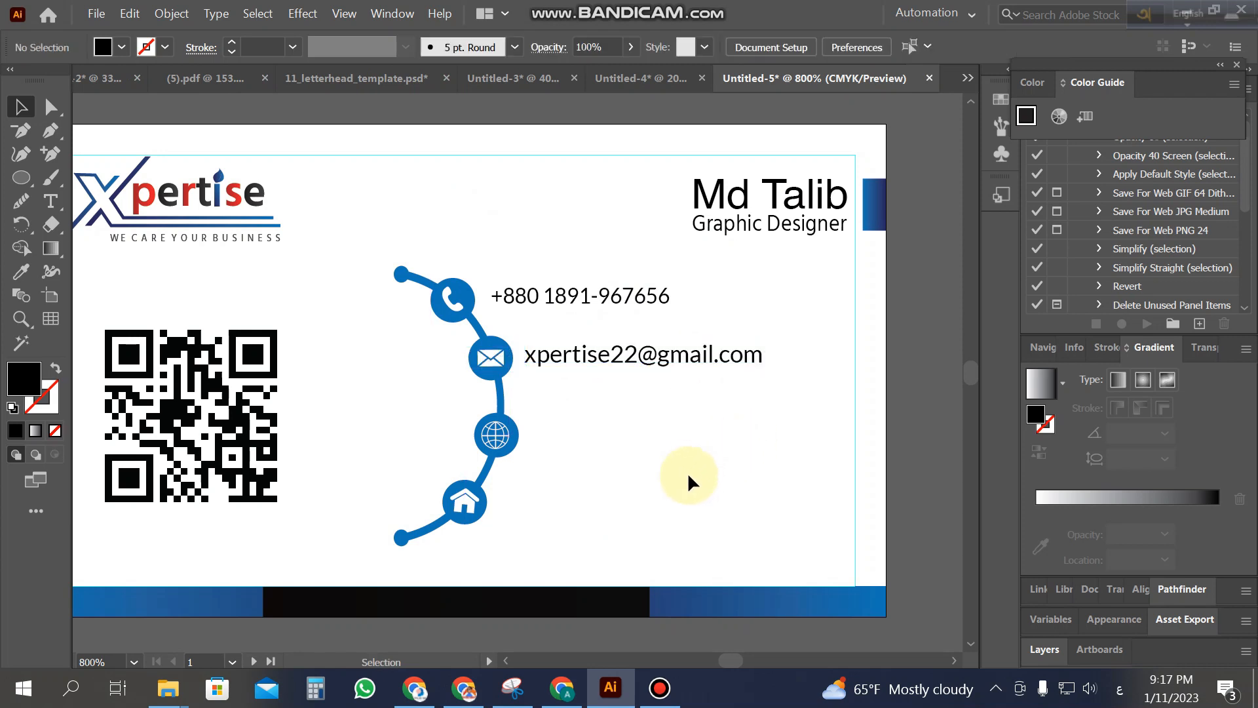
left_click(521, 79)
left_click_drag(636, 331, 675, 441)
left_click(706, 486)
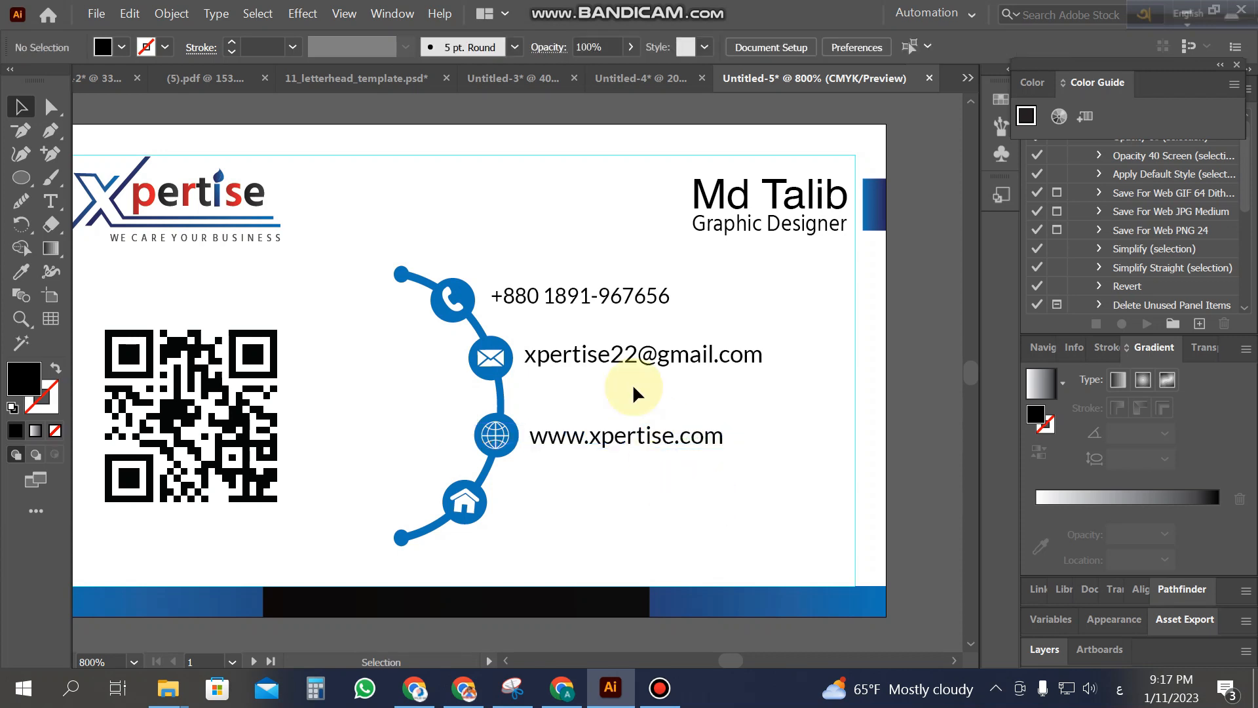
left_click(623, 360)
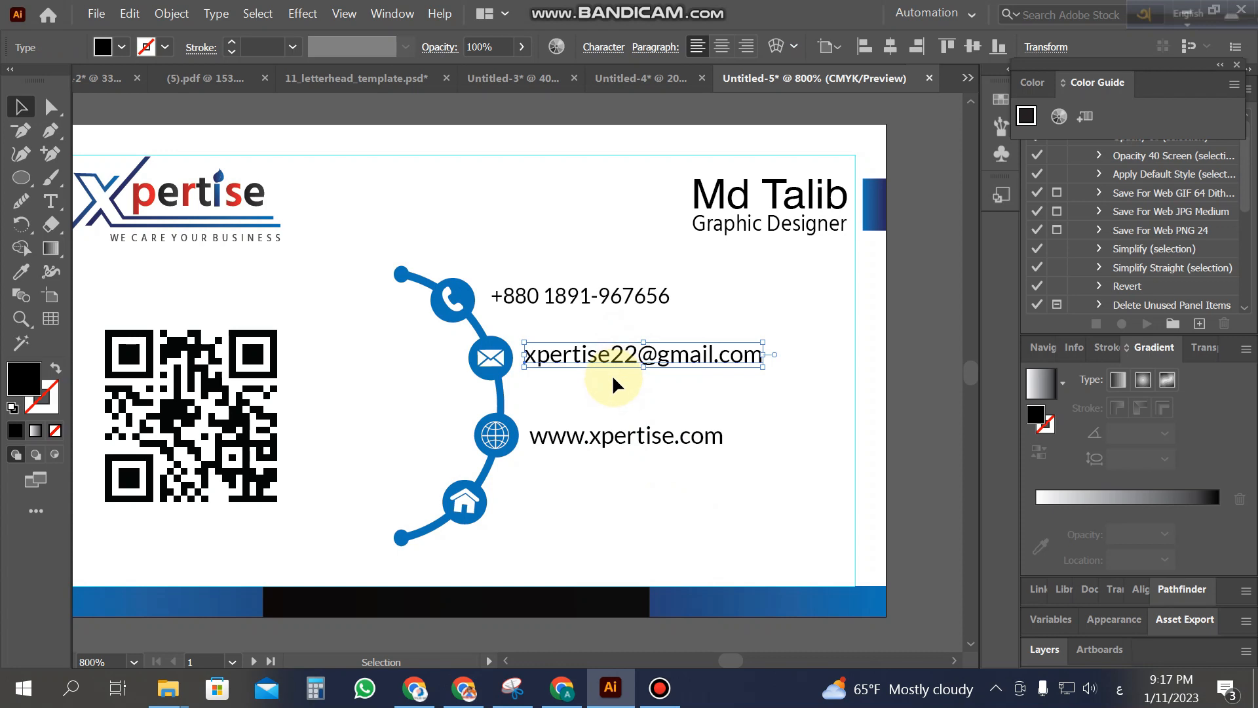
key("Down")
left_click(628, 399)
left_click(587, 298)
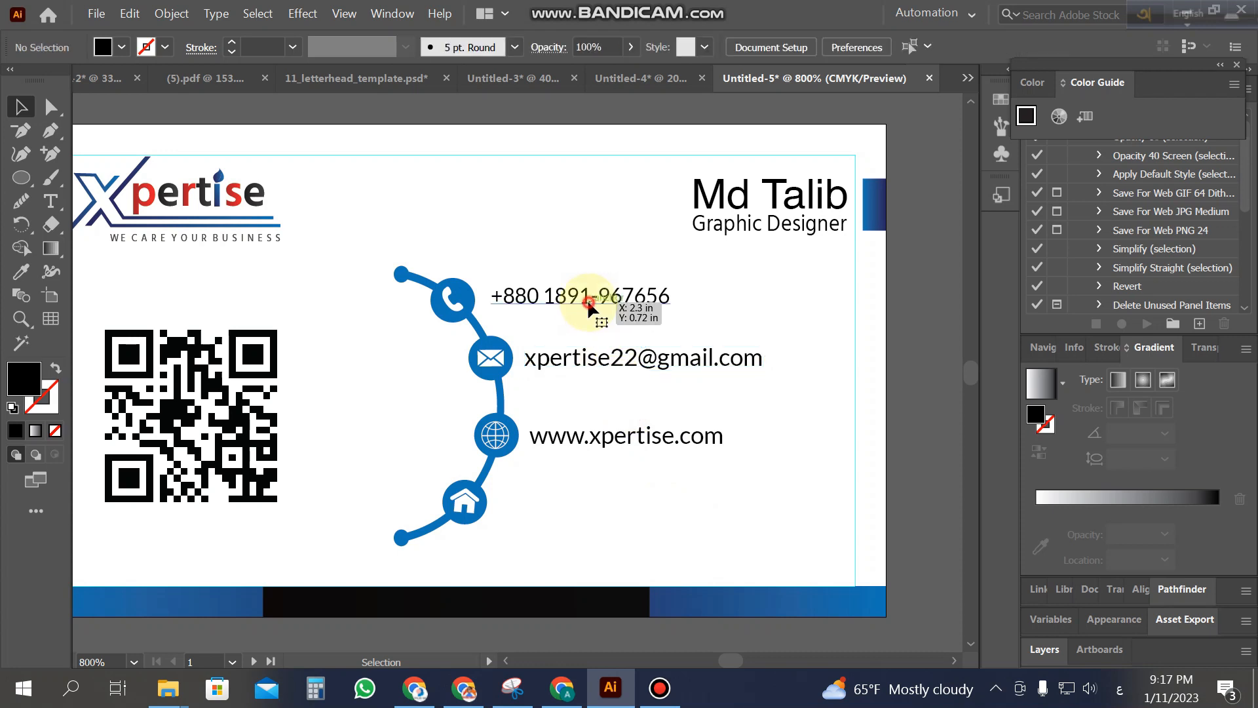
Step: Copy the address text as two lines beside the house icon and check the layout
left_click(717, 336)
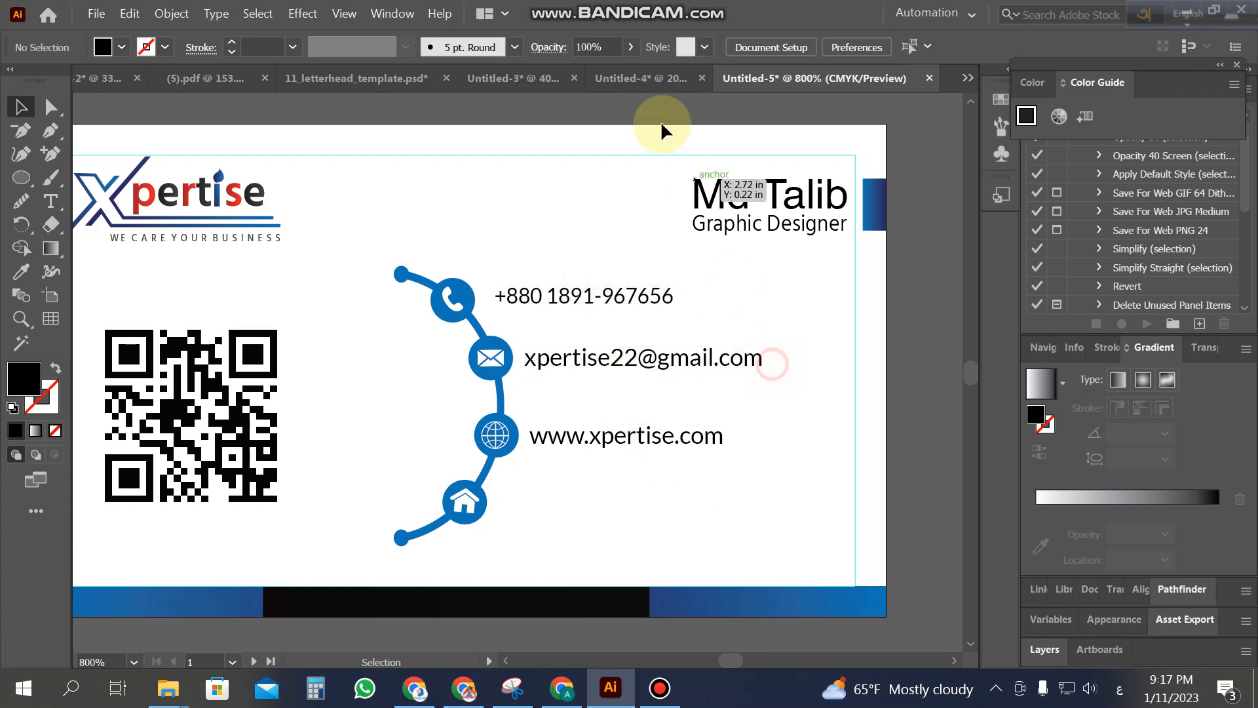
left_click(536, 78)
left_click_drag(568, 362, 632, 512)
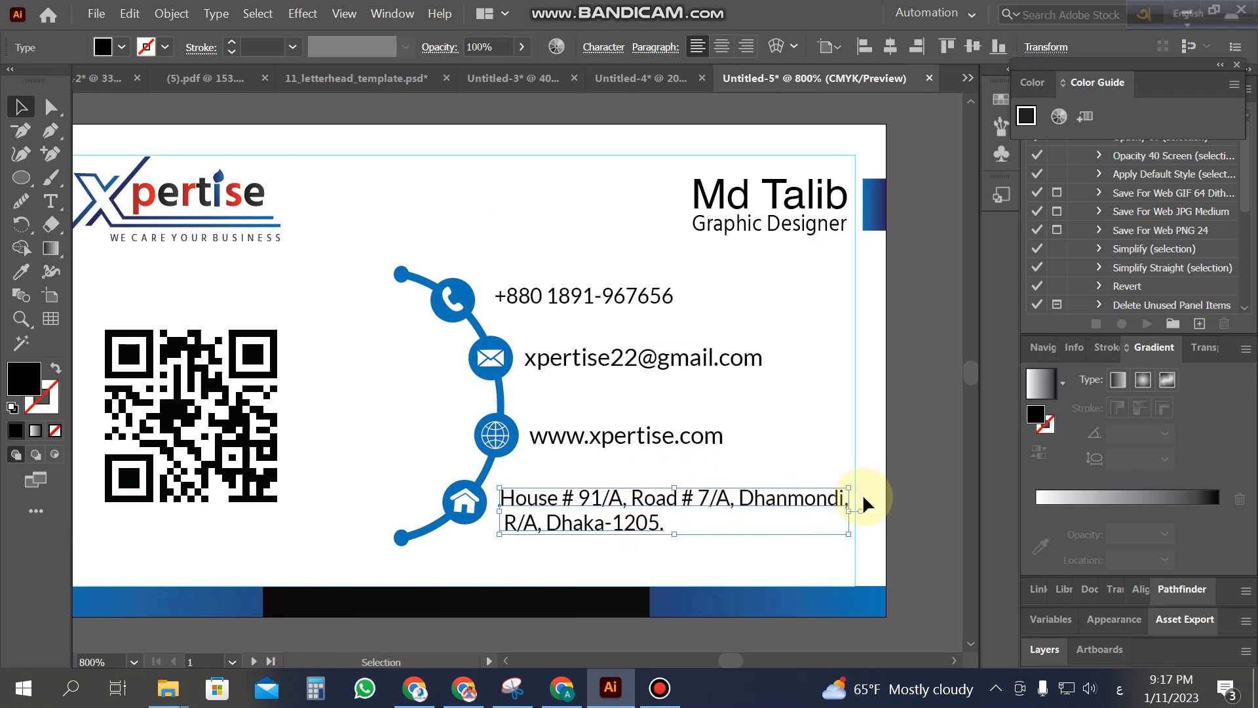
left_click(917, 491)
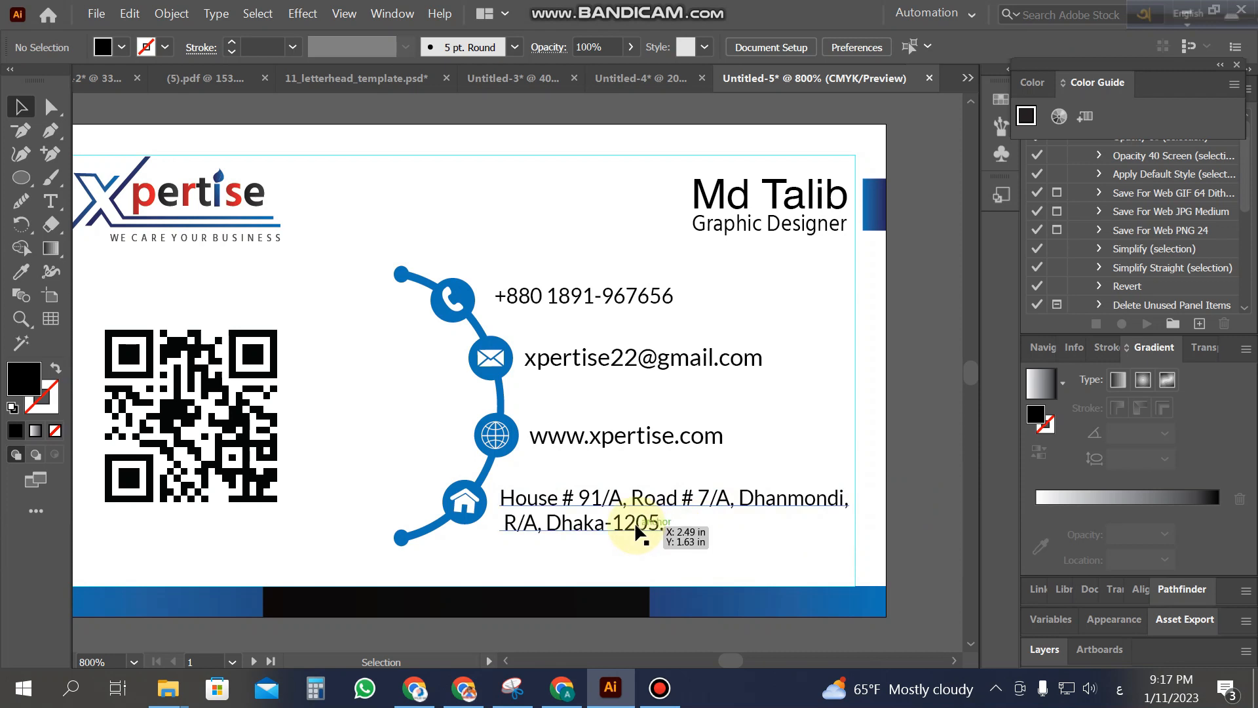
key("z")
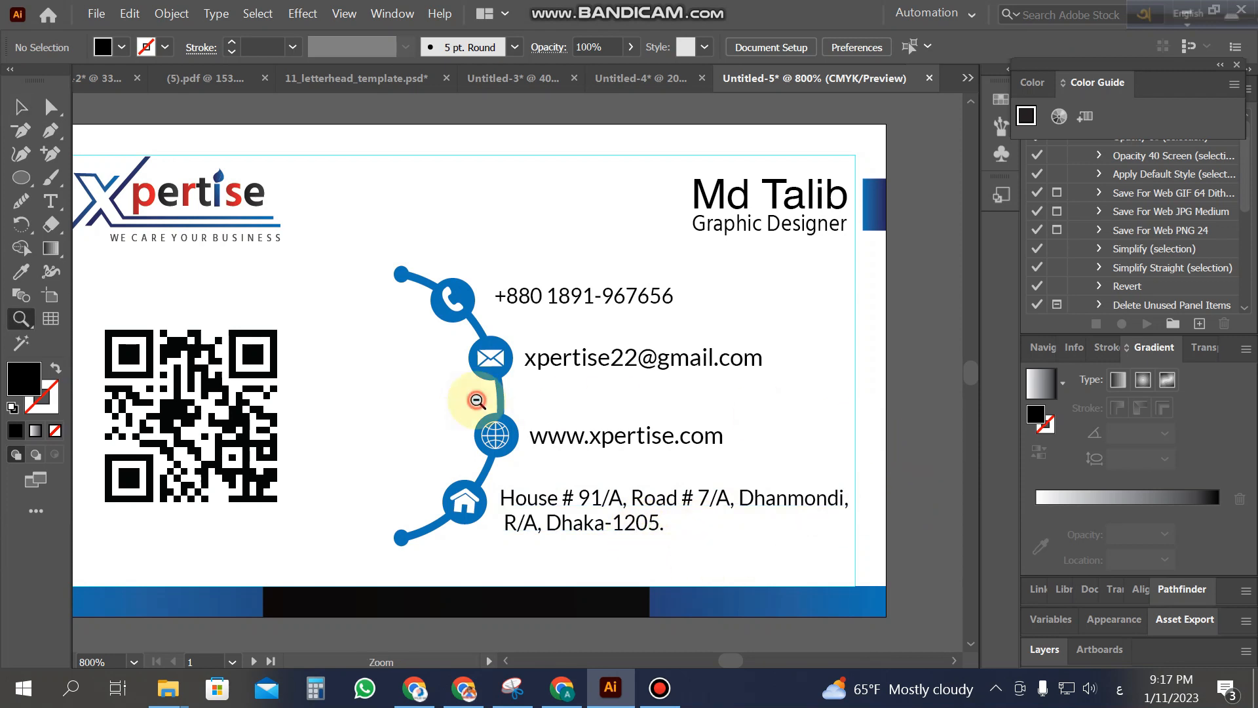
left_click(517, 392, "alt")
left_click(521, 391, "alt")
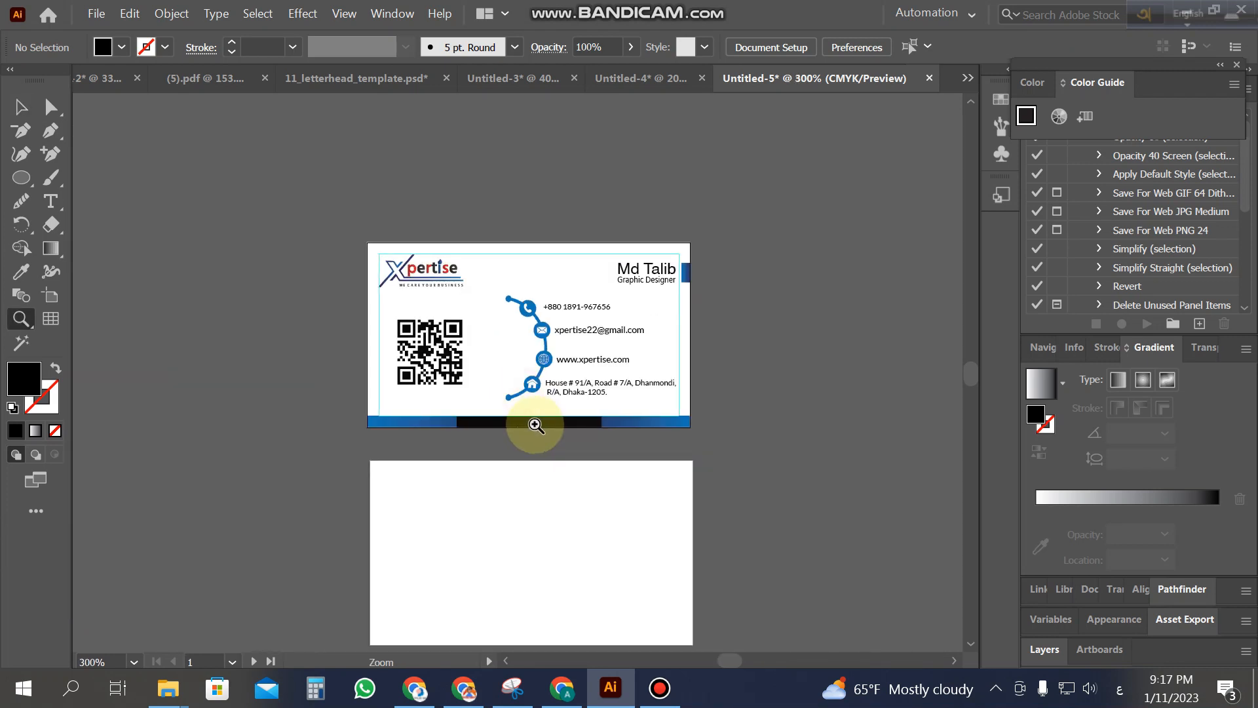
left_click(524, 393)
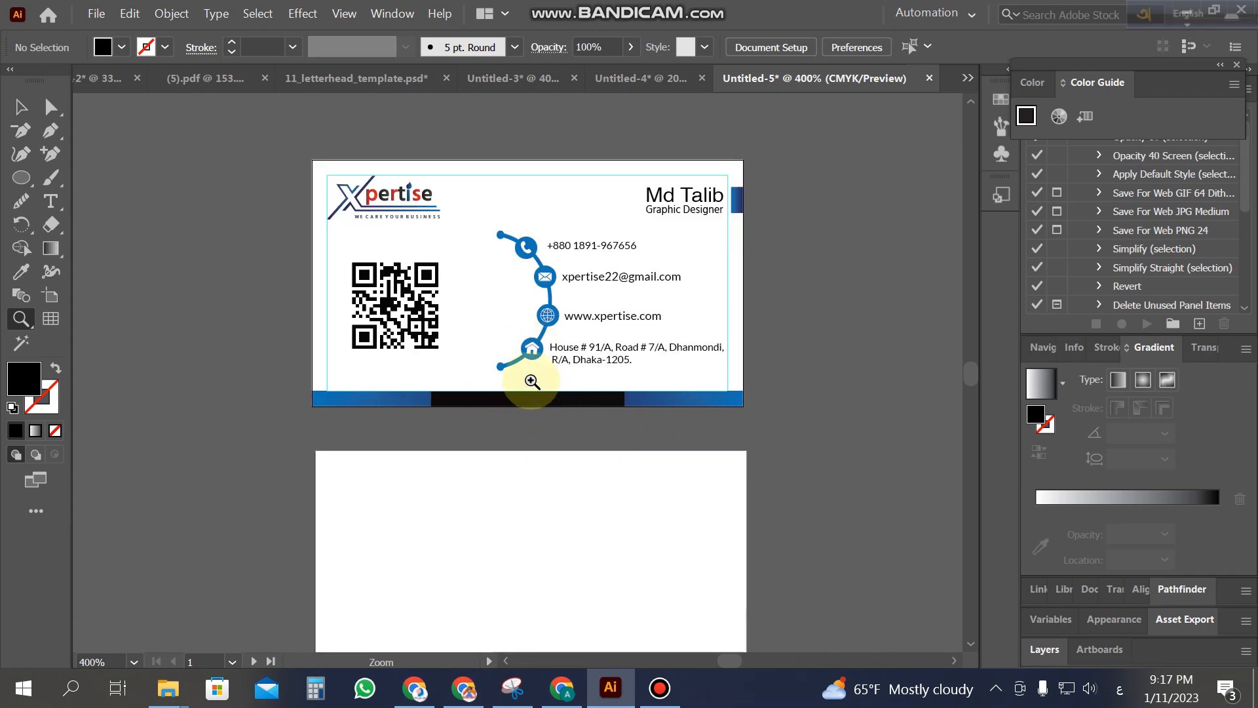
left_click(532, 382)
left_click(20, 107)
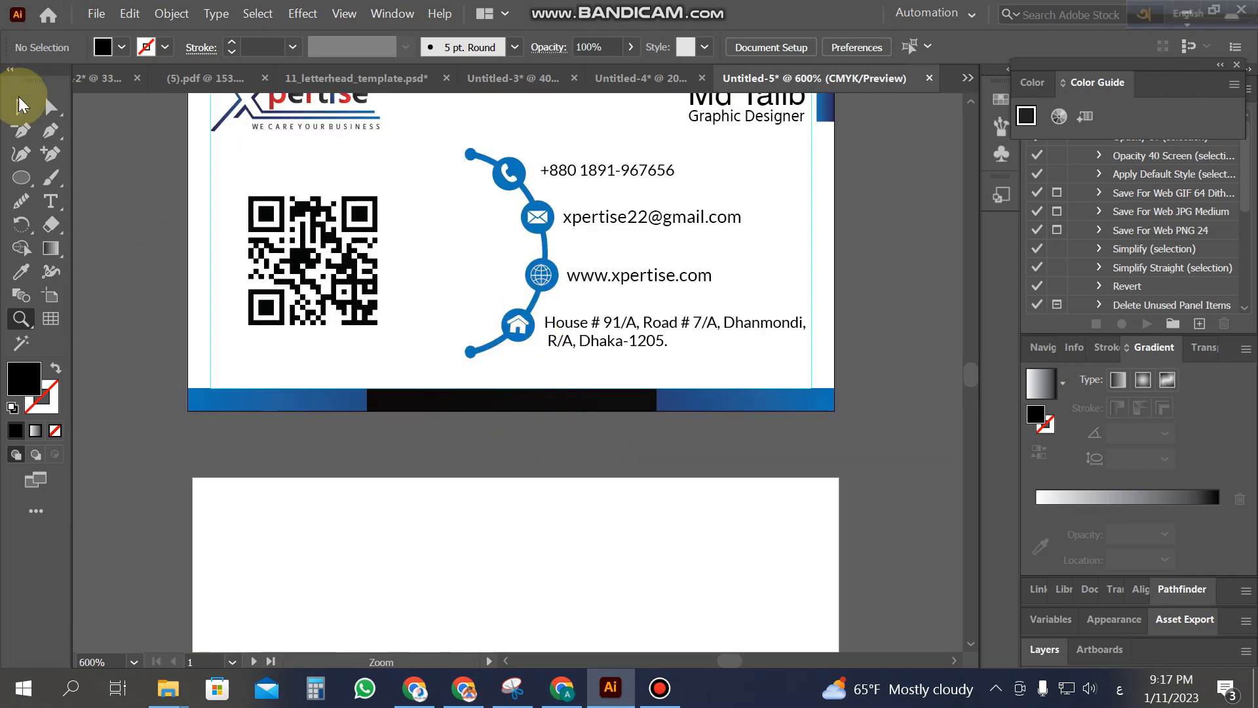
Step: Make a trial copy of the contact line beside the card, then undo it
left_click(489, 169)
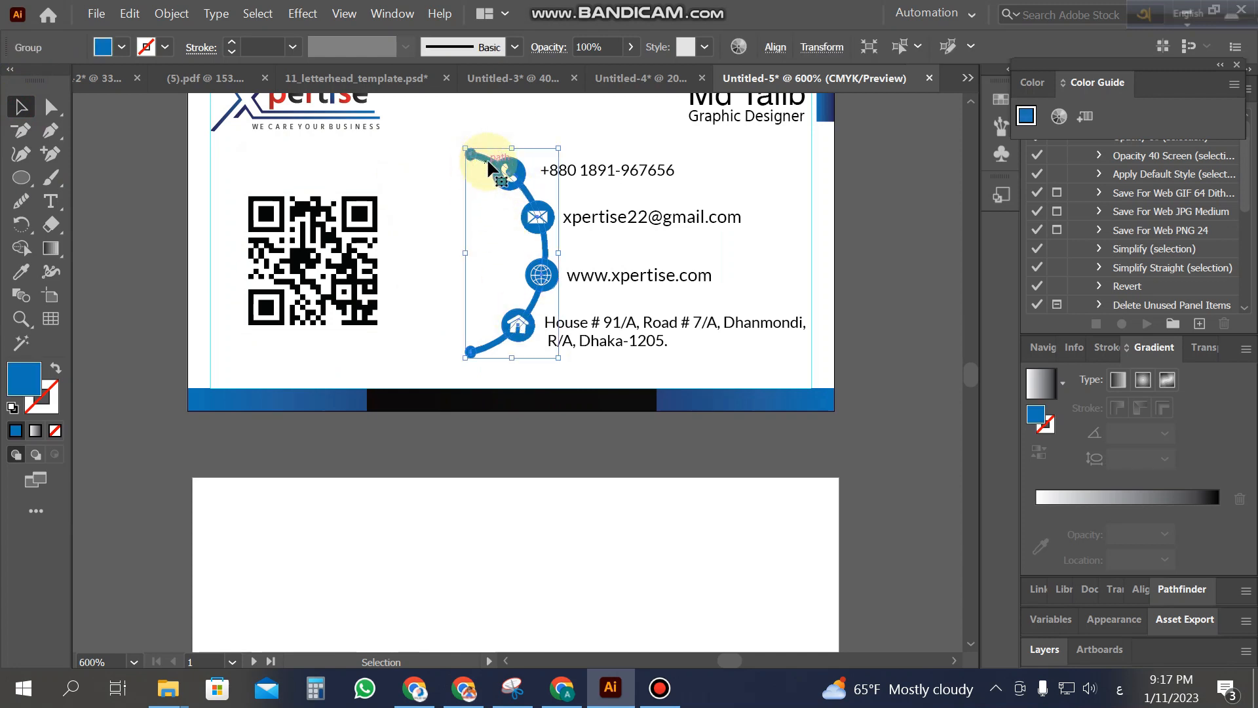
left_click_drag(489, 163, 877, 190)
key("z")
left_click(887, 253, "alt")
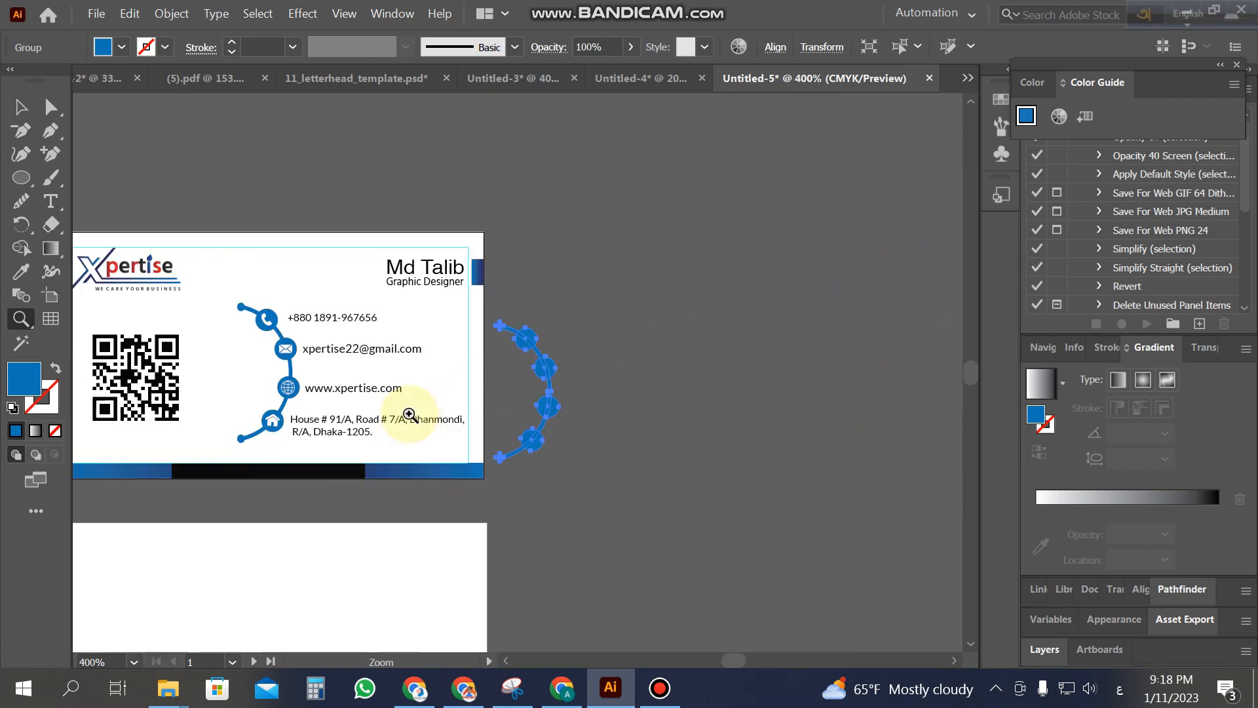
key("ctrl+z")
left_click(616, 419)
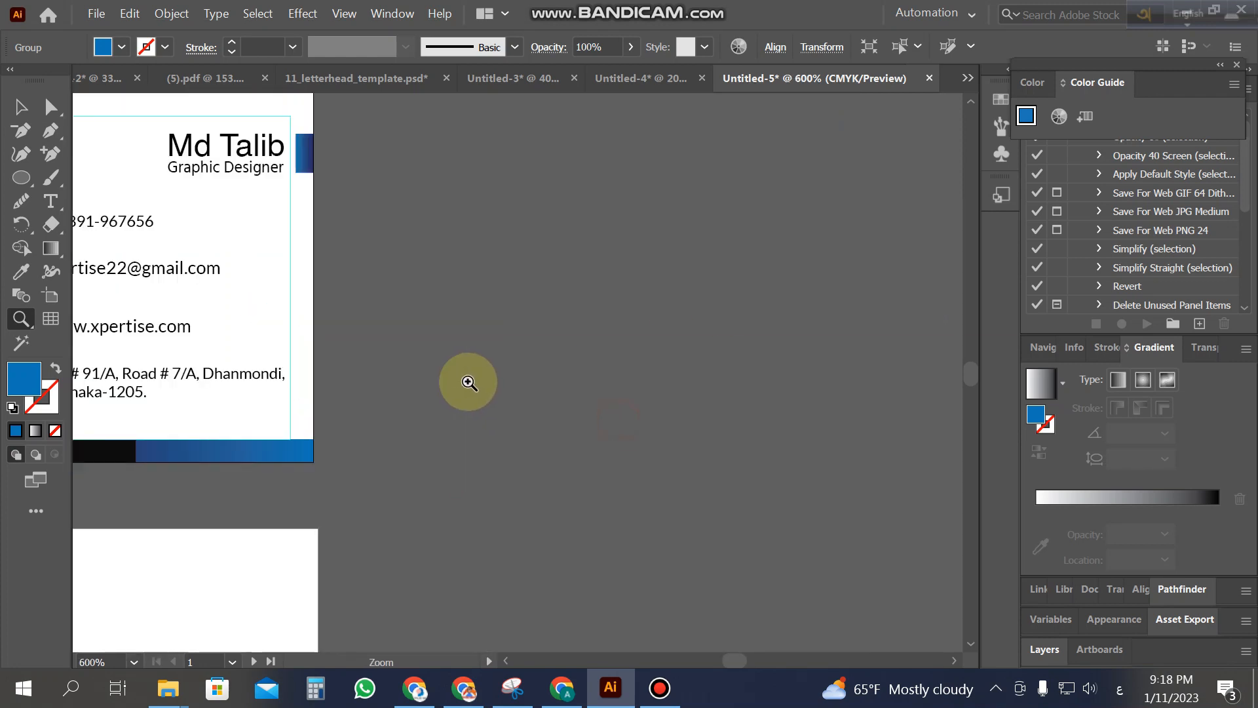
left_click(230, 364, "alt")
left_click(360, 372)
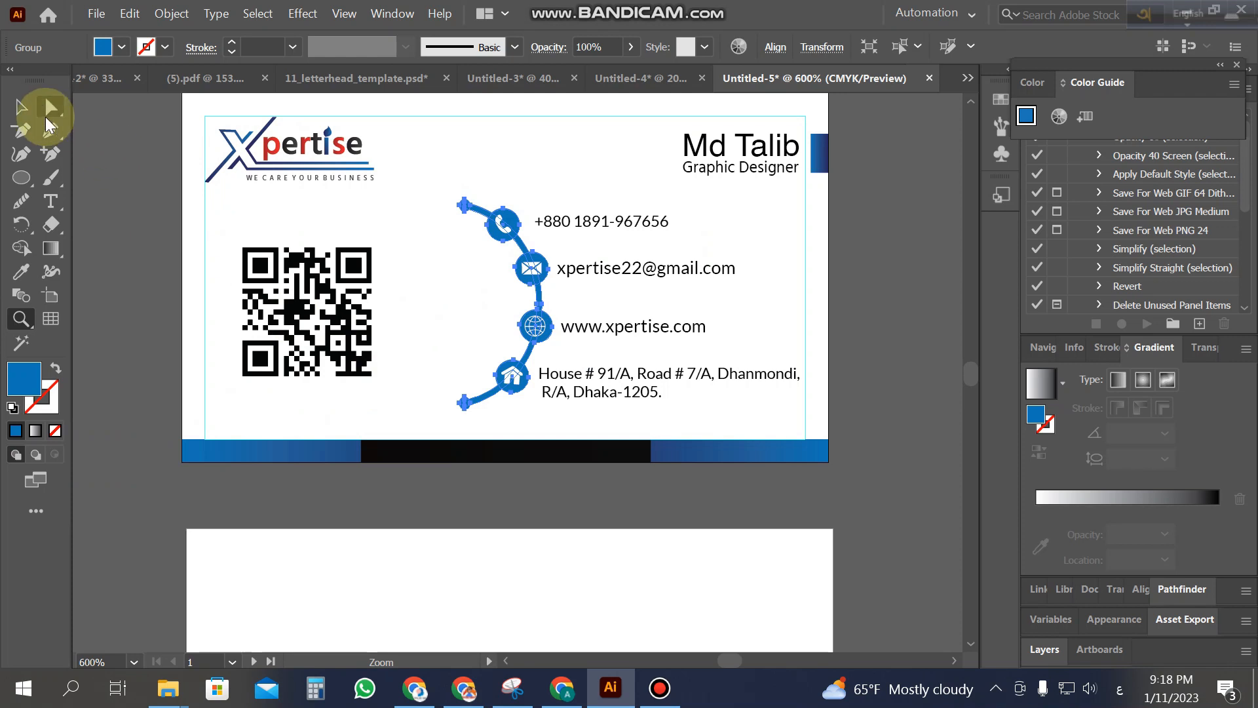
left_click(20, 106)
left_click(420, 246)
Step: Duplicate the icon line group off to the right of the card
left_click_drag(536, 375, 531, 396)
left_click_drag(481, 227, 886, 234)
key("z")
left_click(847, 304, "alt")
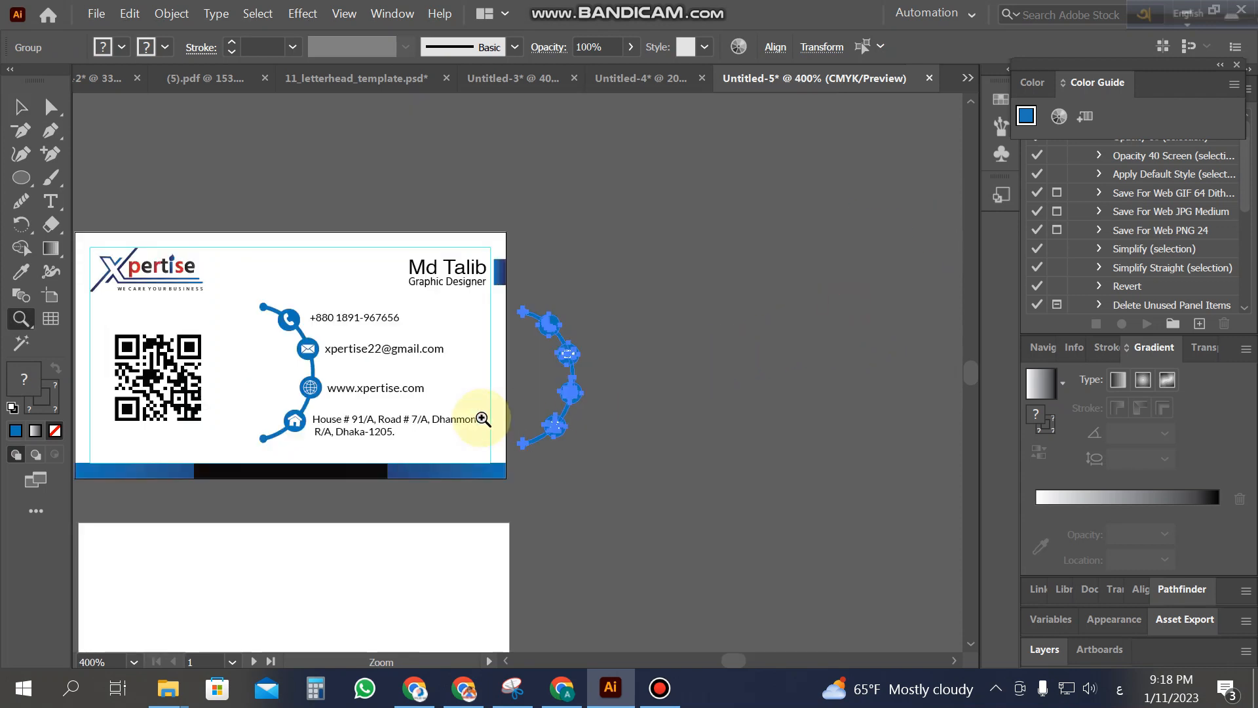
left_click(483, 418)
left_click(21, 106)
left_click(631, 402)
left_click_drag(653, 336, 720, 336)
left_click(822, 365)
Step: Ungroup the copy and delete its blue curve and end dots
left_click(658, 221)
right_click(657, 217)
left_click(817, 371)
left_click(817, 371)
left_click_drag(755, 259, 823, 251)
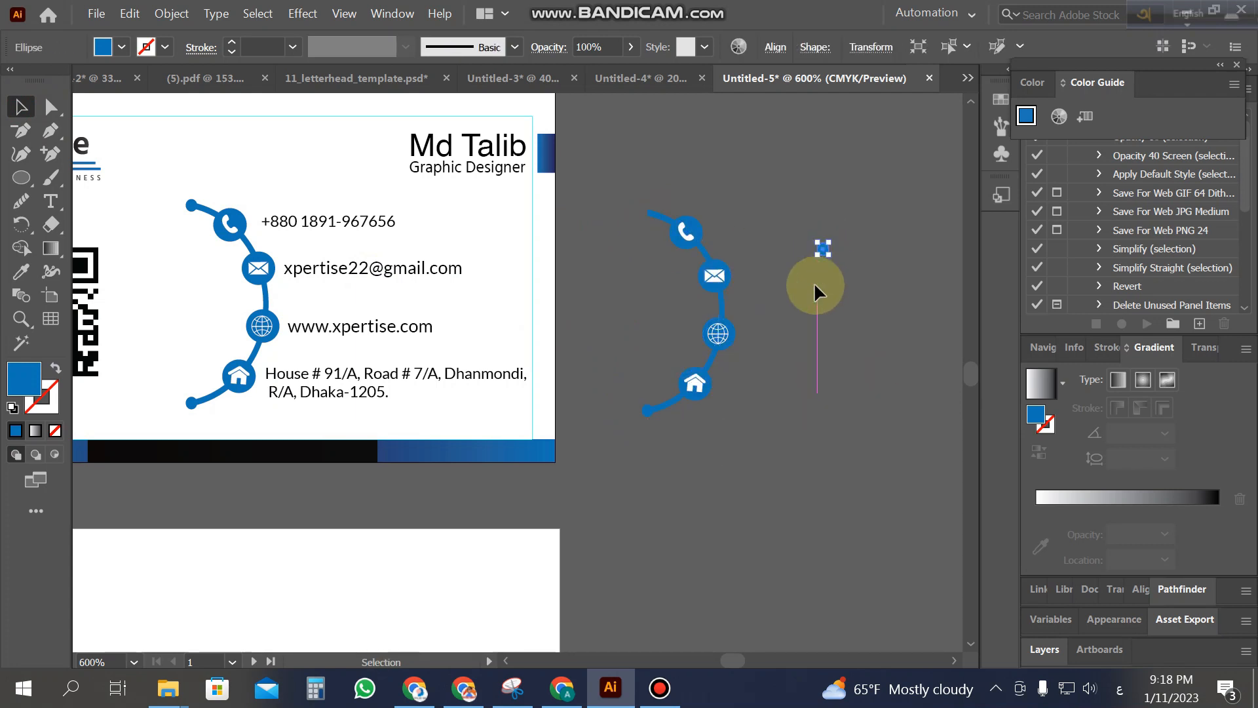
left_click(654, 218)
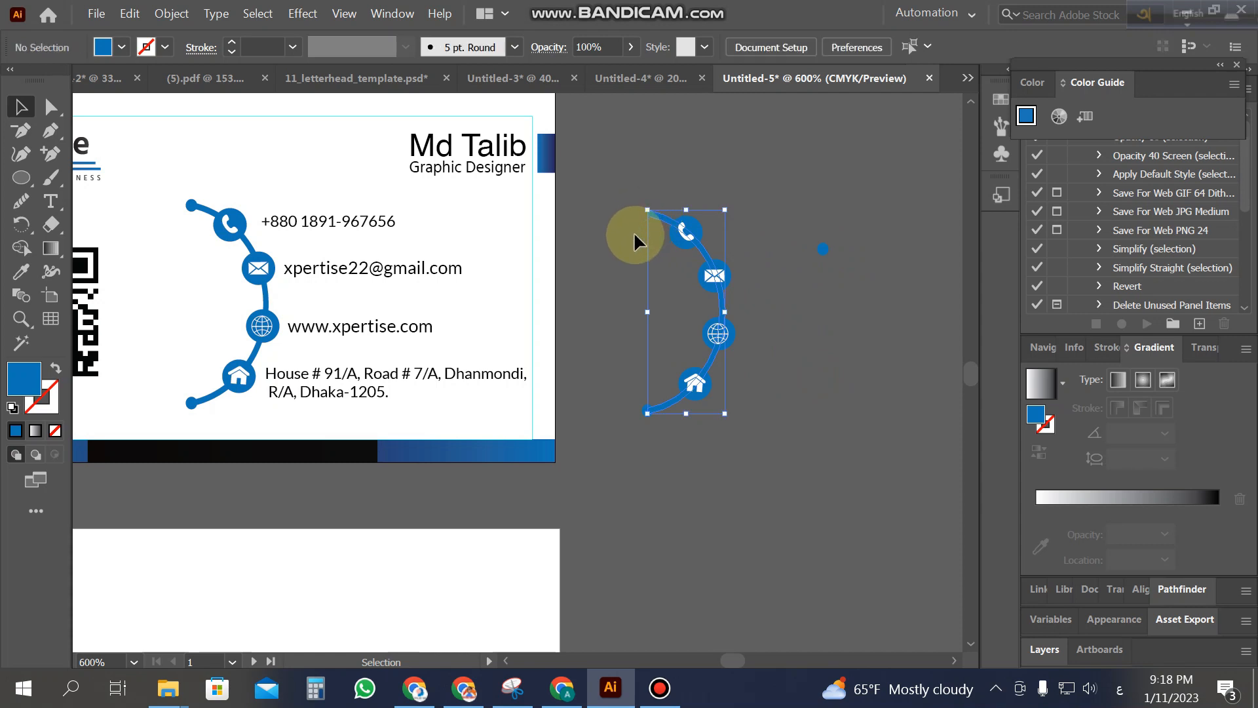
key("Delete")
left_click_drag(631, 408, 657, 440)
key("Delete")
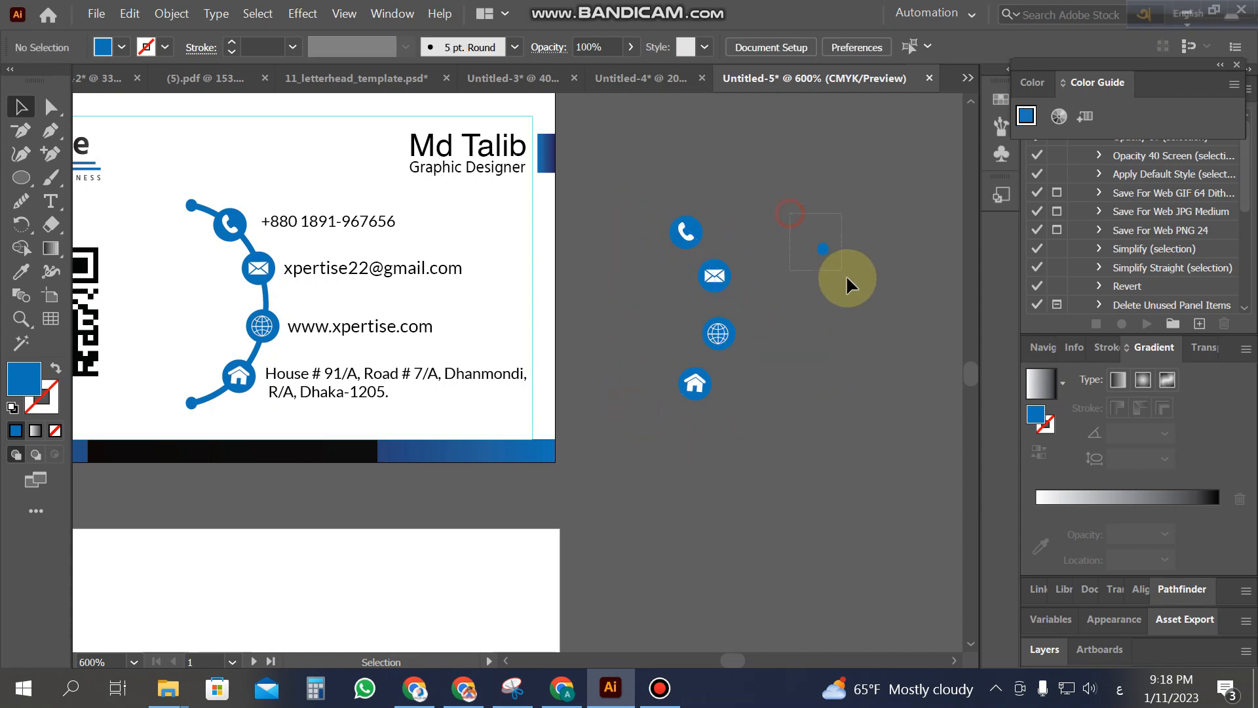
Step: Group the phone, envelope, globe and house icon parts each into its own group
left_click(683, 230)
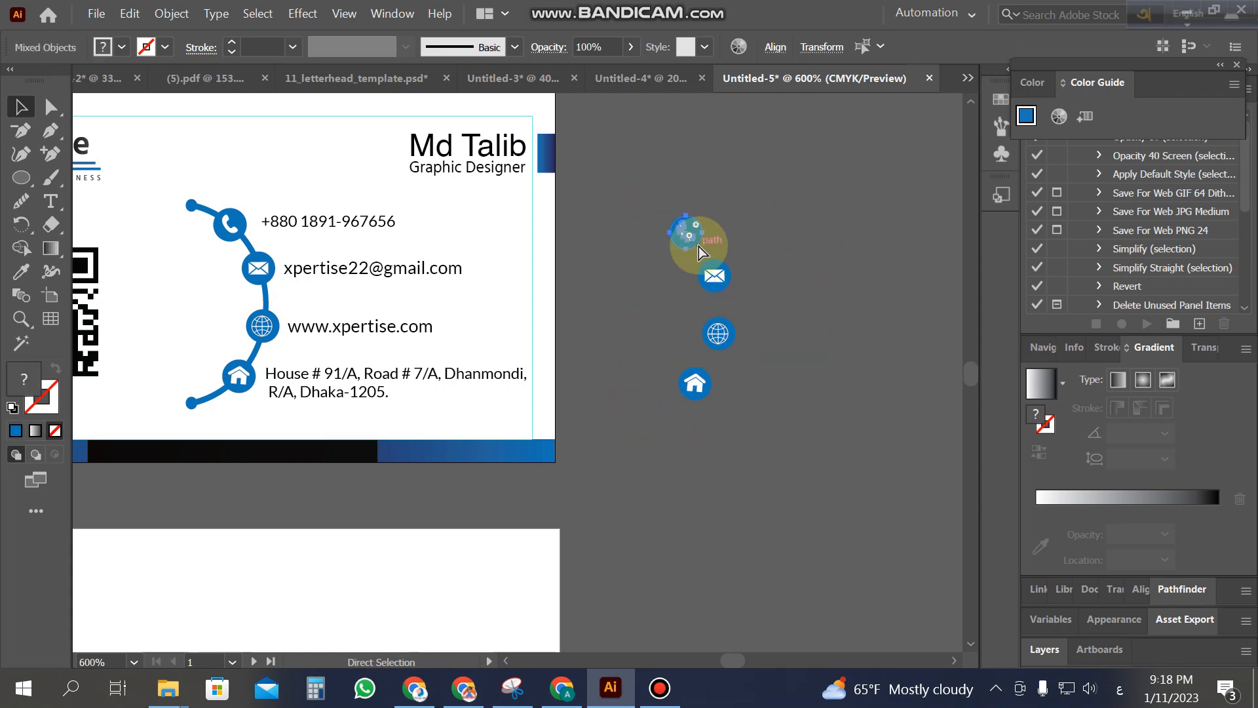
key("ctrl+g")
left_click_drag(767, 286, 680, 260)
key("ctrl+g")
left_click_drag(773, 335, 704, 315)
key("ctrl+g")
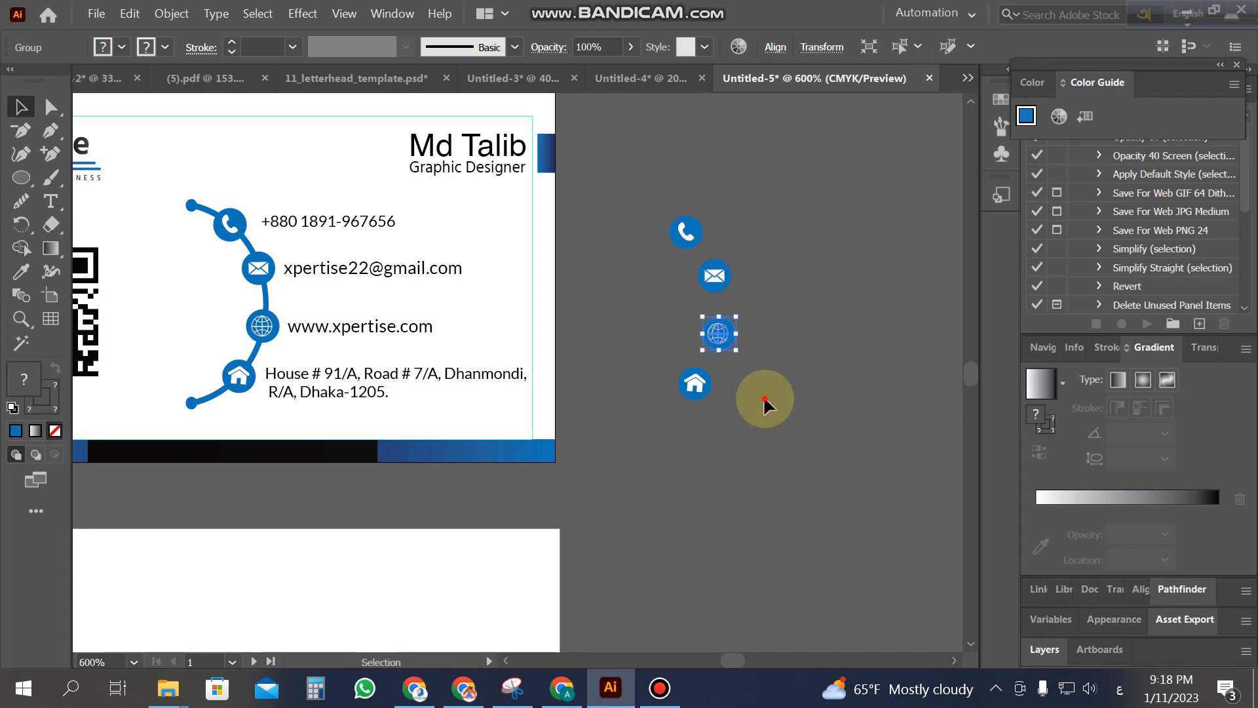
left_click_drag(765, 400, 662, 371)
key("ctrl+g")
left_click(657, 372)
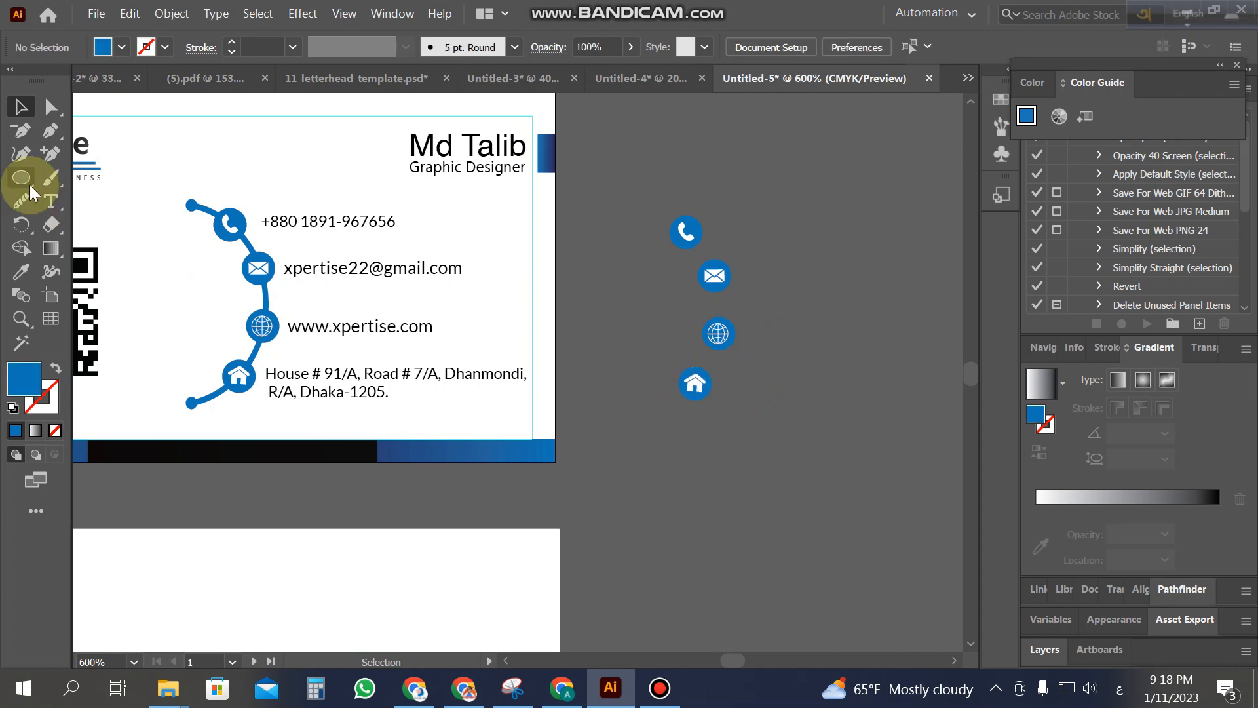
key("z")
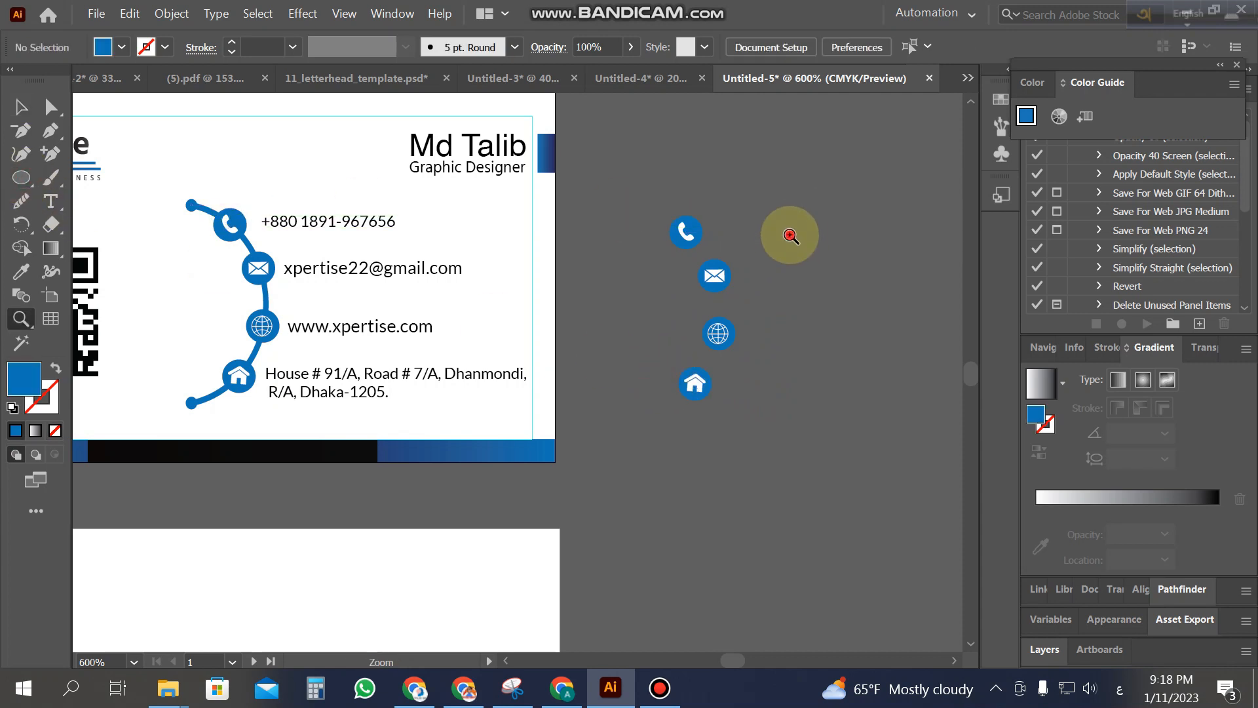
left_click(791, 235)
Step: Centre the four icons on one vertical axis with Horizontal Align Center
left_click(24, 181)
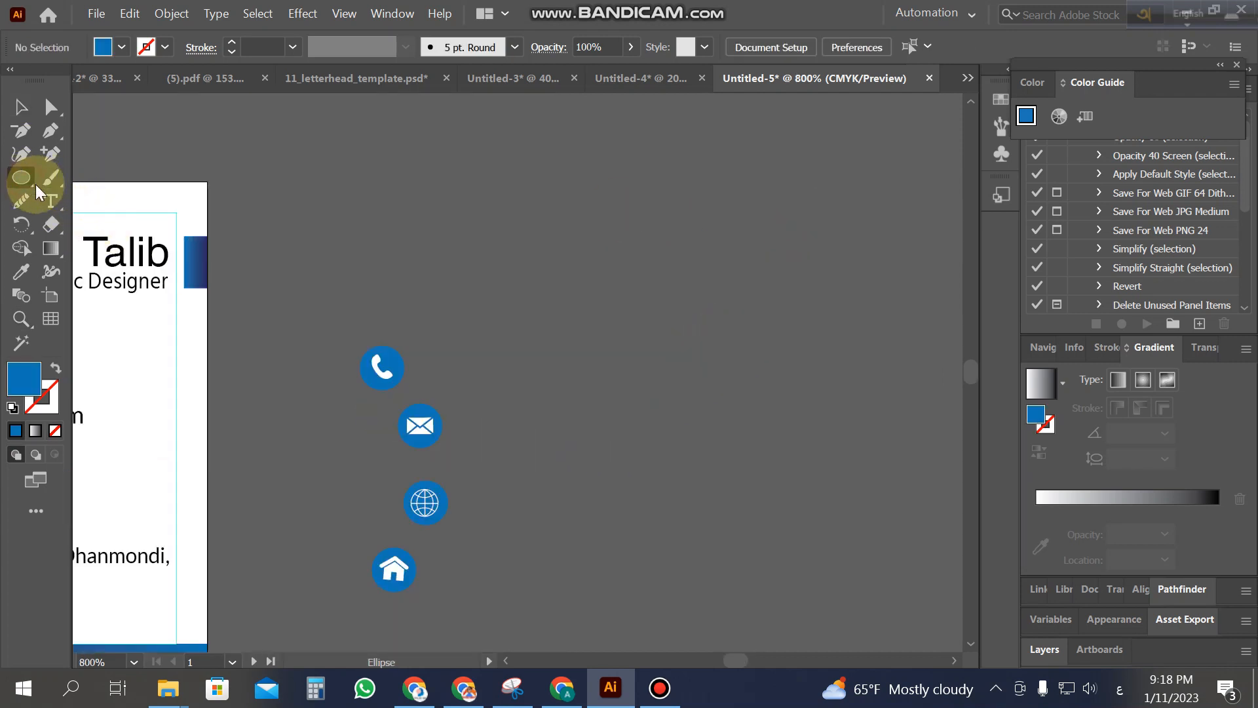
left_click(21, 108)
left_click_drag(290, 321, 473, 613)
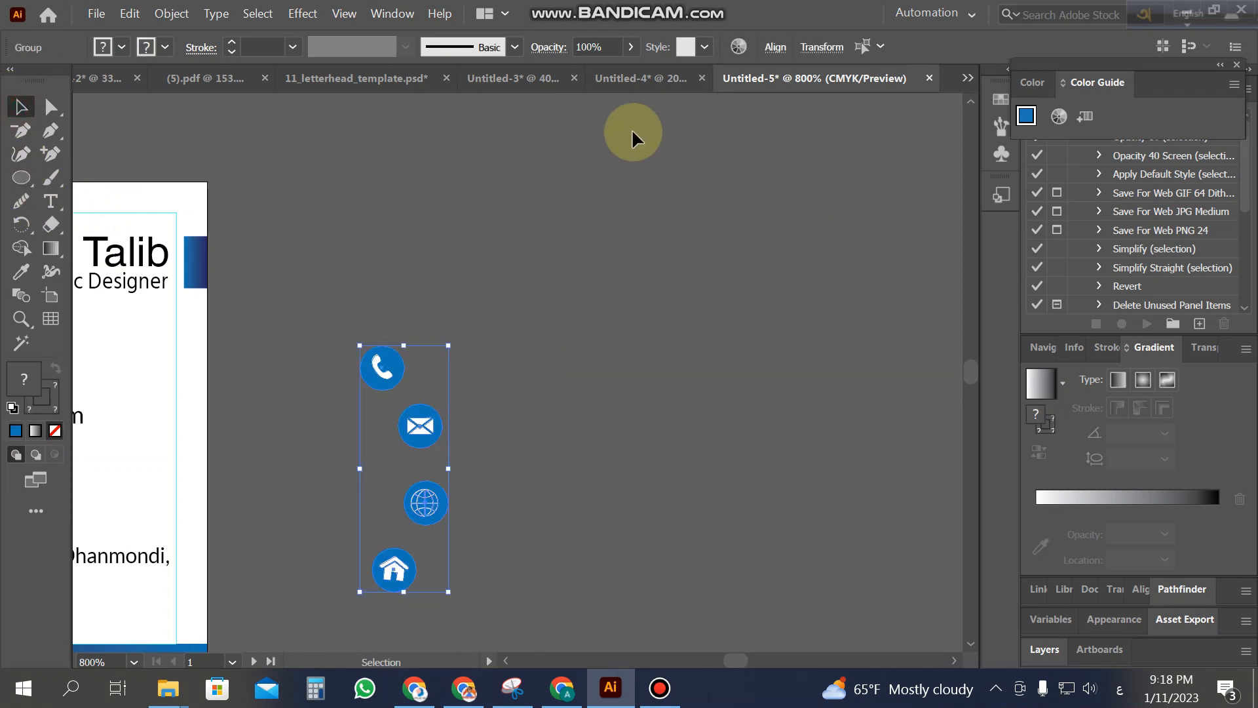
left_click(789, 60)
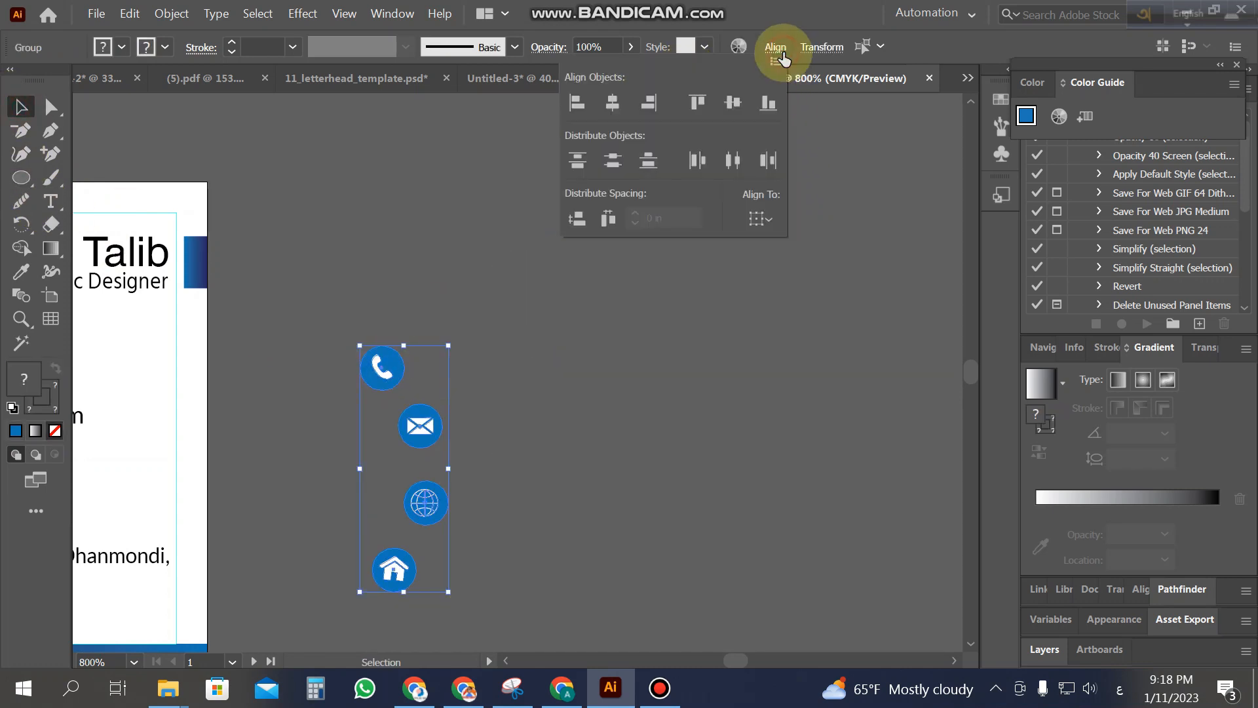
left_click(612, 103)
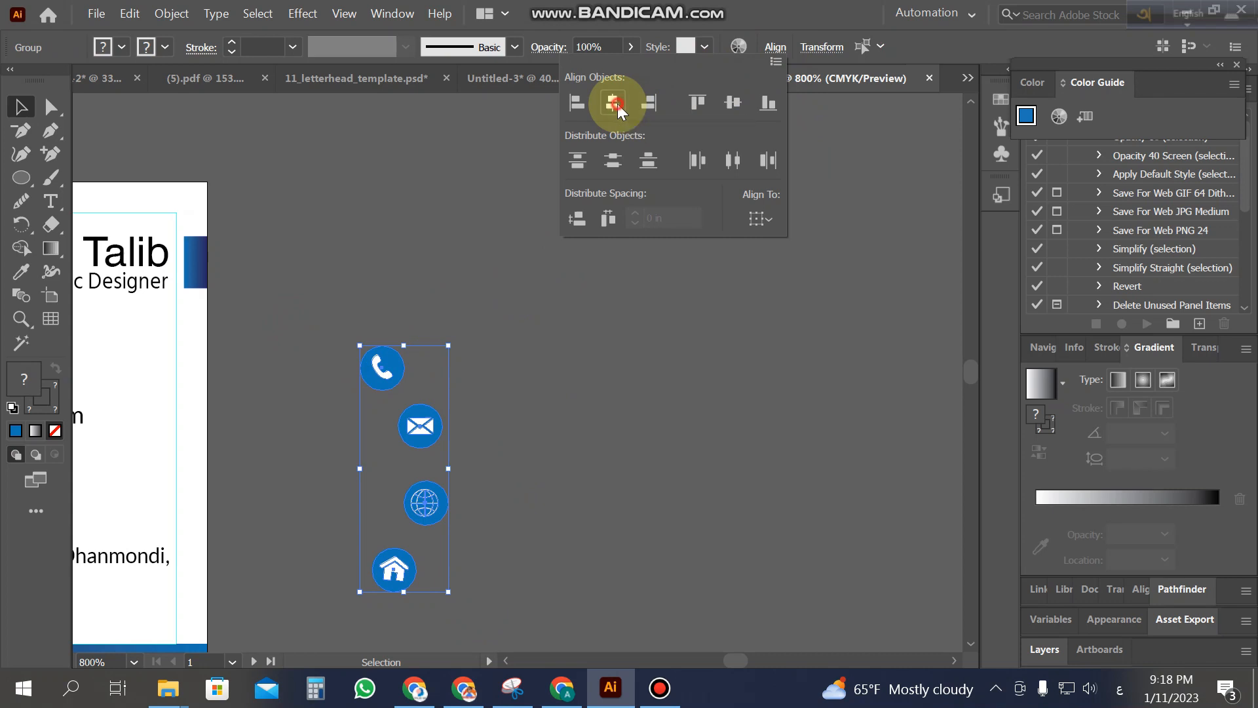
left_click(554, 428)
Step: Space the four icons evenly with Vertical Distribute Top
left_click_drag(320, 321, 486, 606)
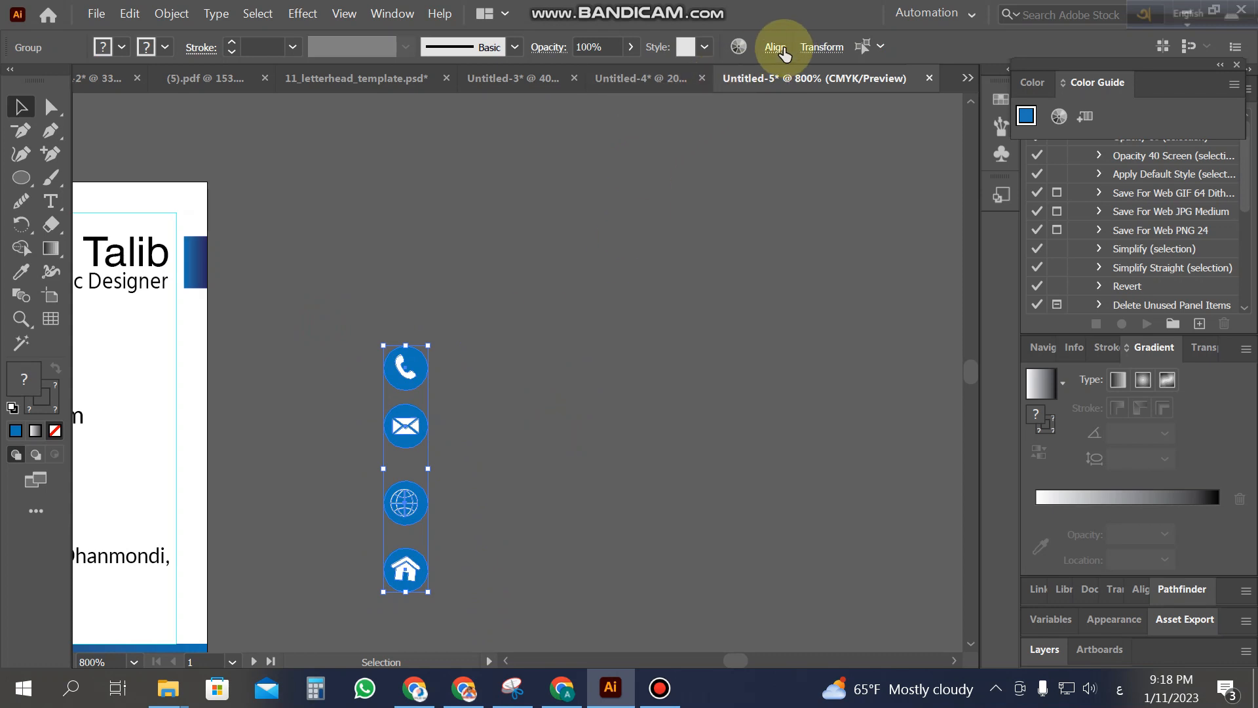
left_click(775, 47)
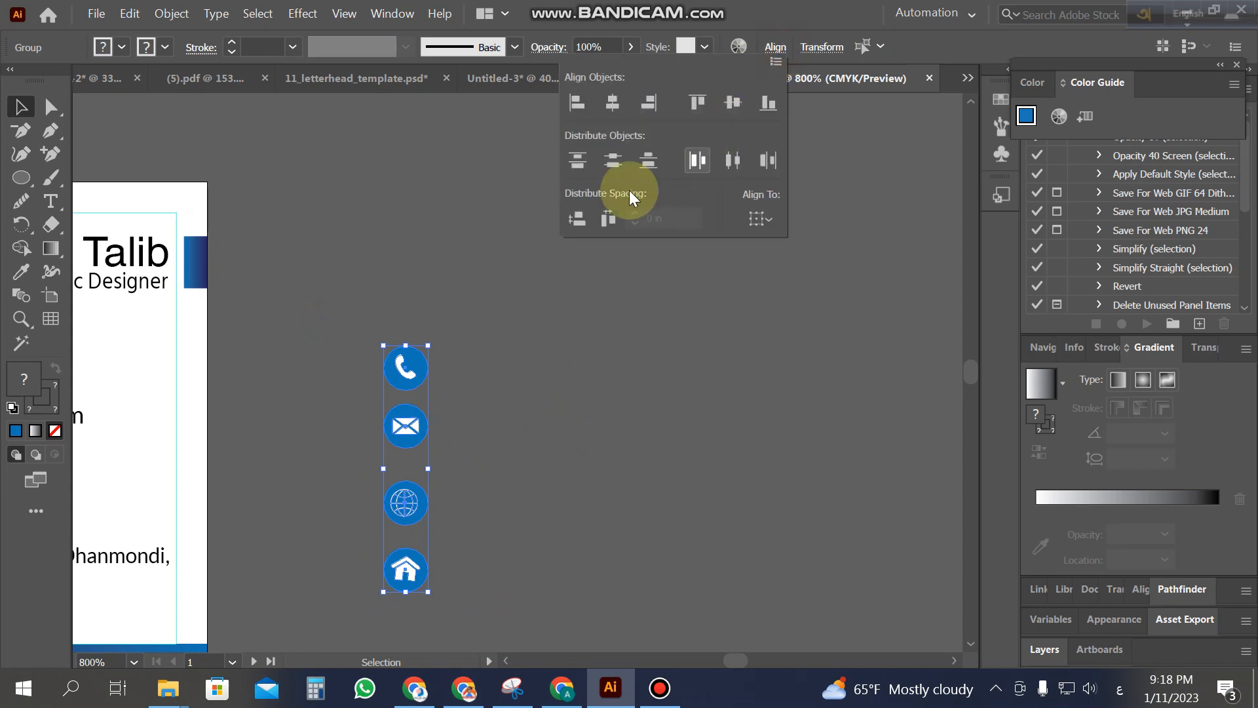
left_click(578, 164)
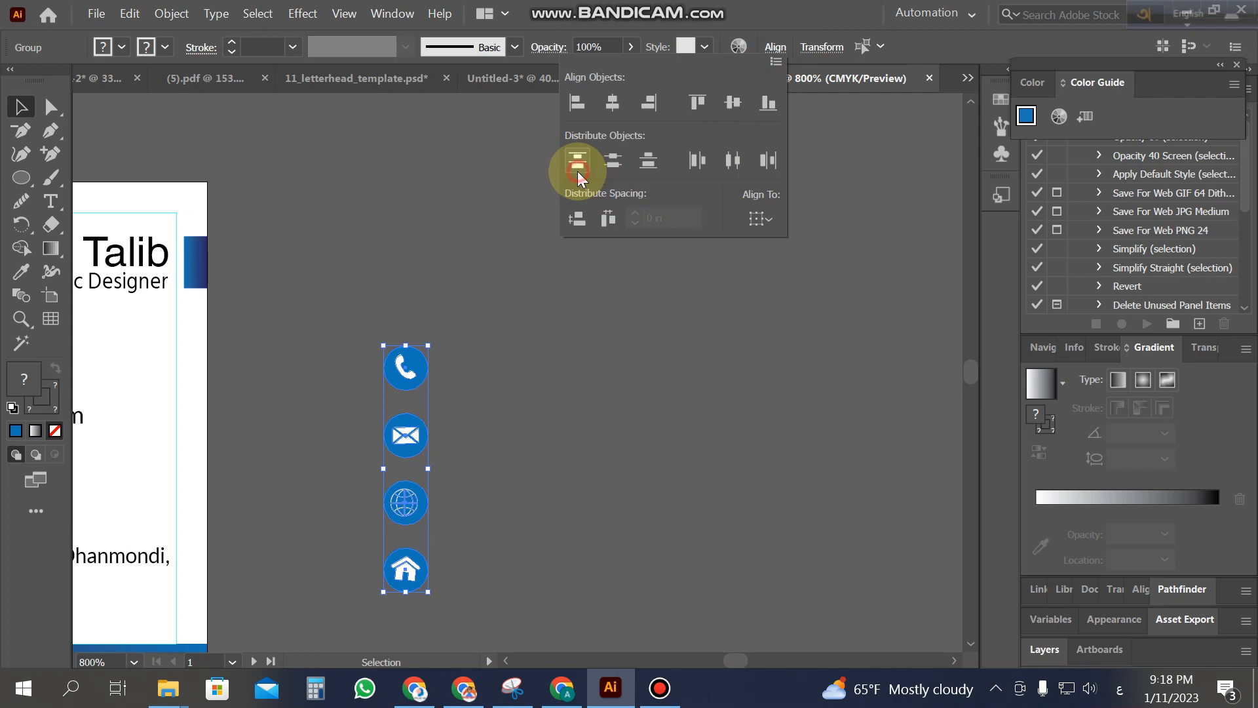
left_click(521, 477)
left_click(552, 420)
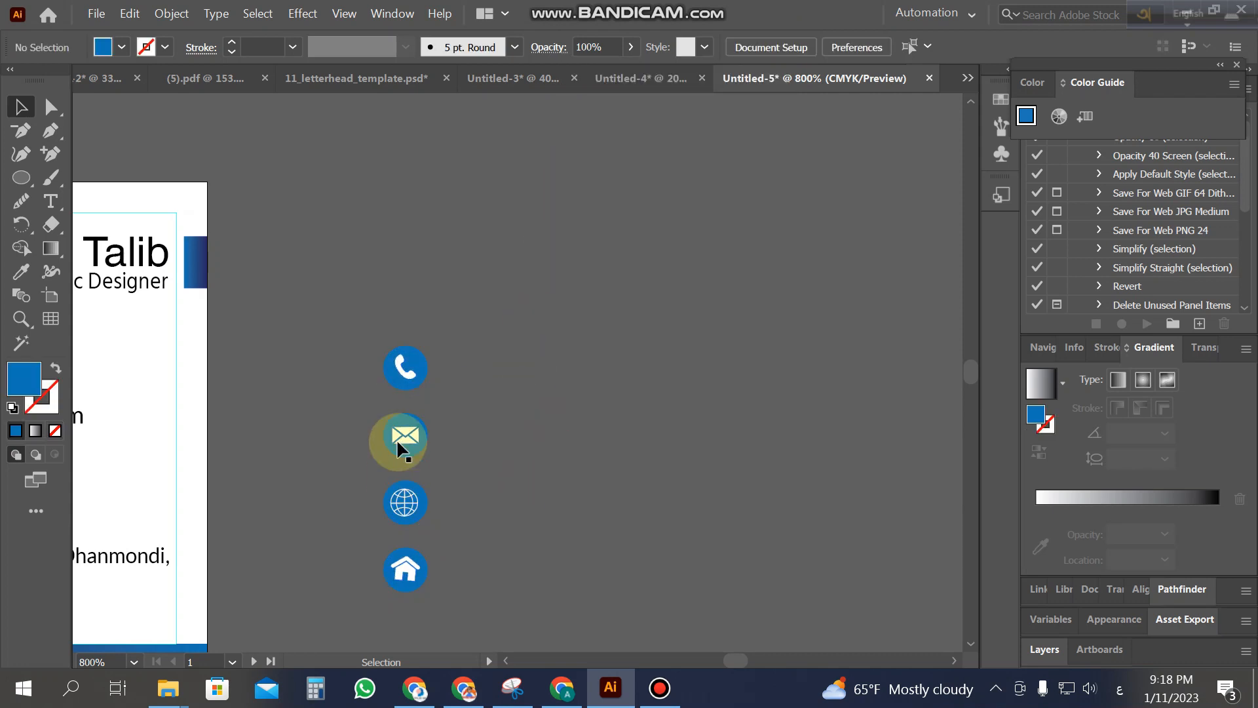
key("z")
left_click(379, 477)
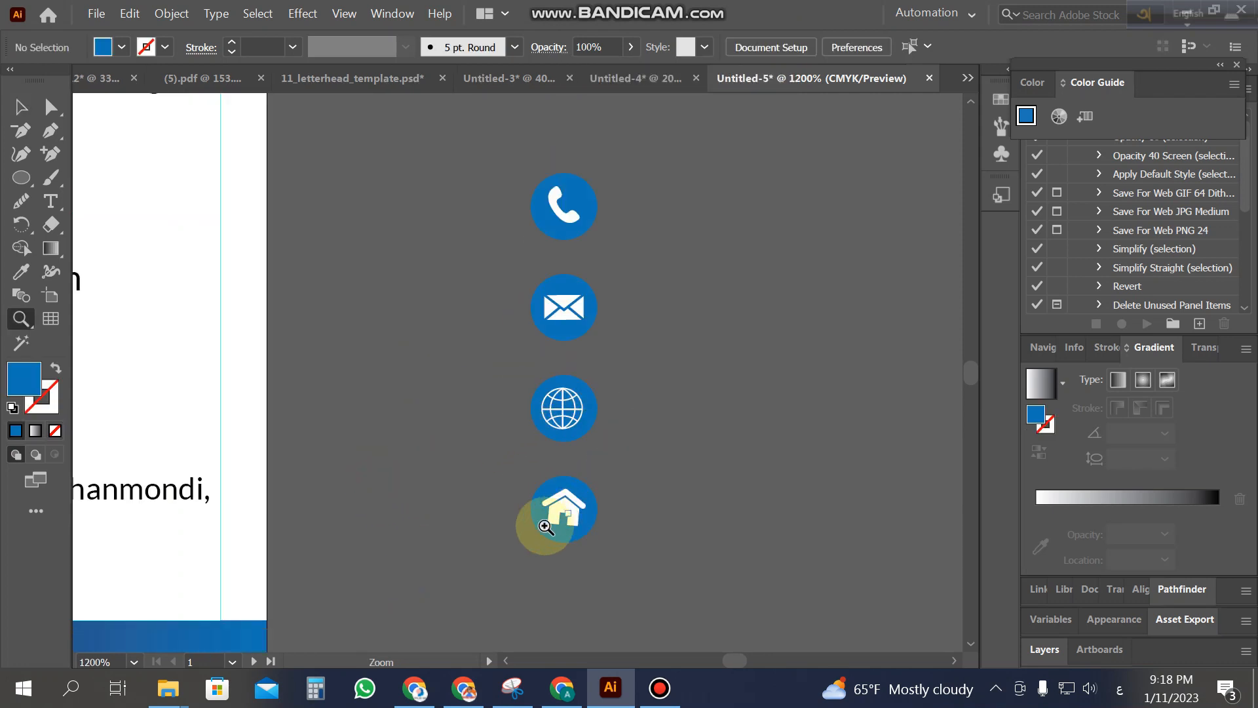
Step: Draw a thin vertical bar from the phone icon down to the home icon
left_click_drag(21, 178, 105, 178)
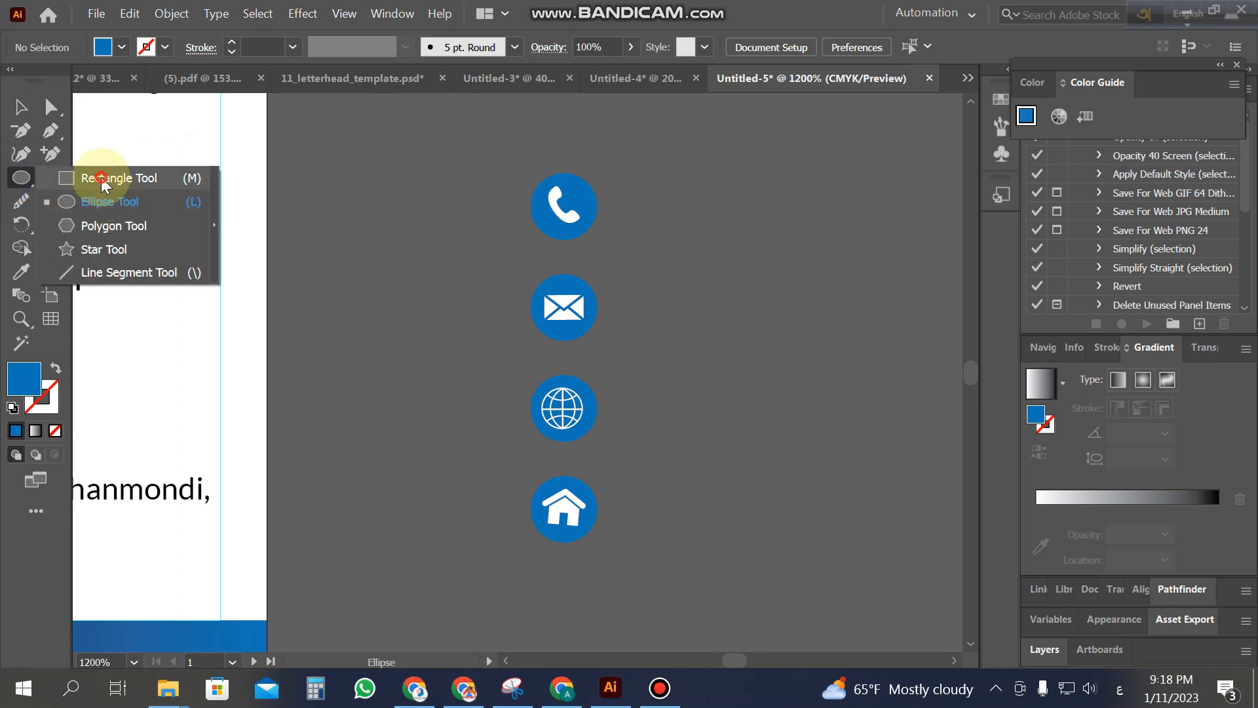
left_click_drag(557, 228, 564, 535)
left_click(742, 510)
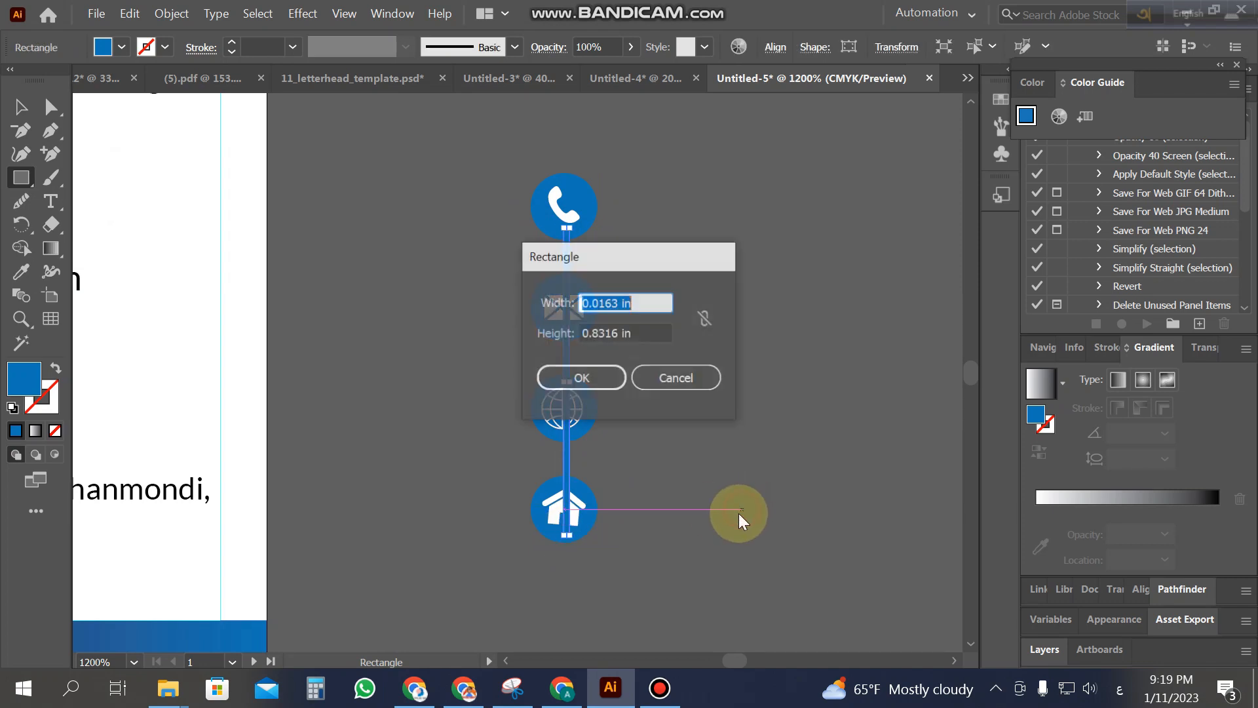
left_click(675, 375)
left_click(24, 111)
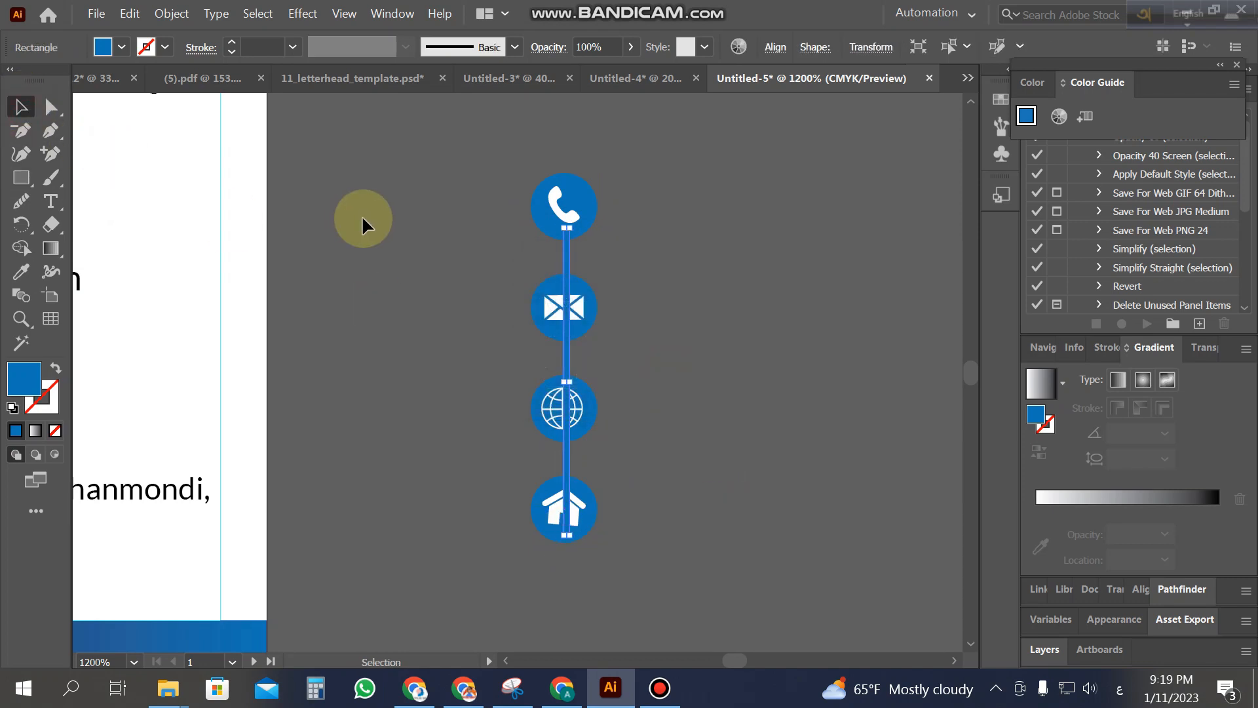
left_click(457, 221)
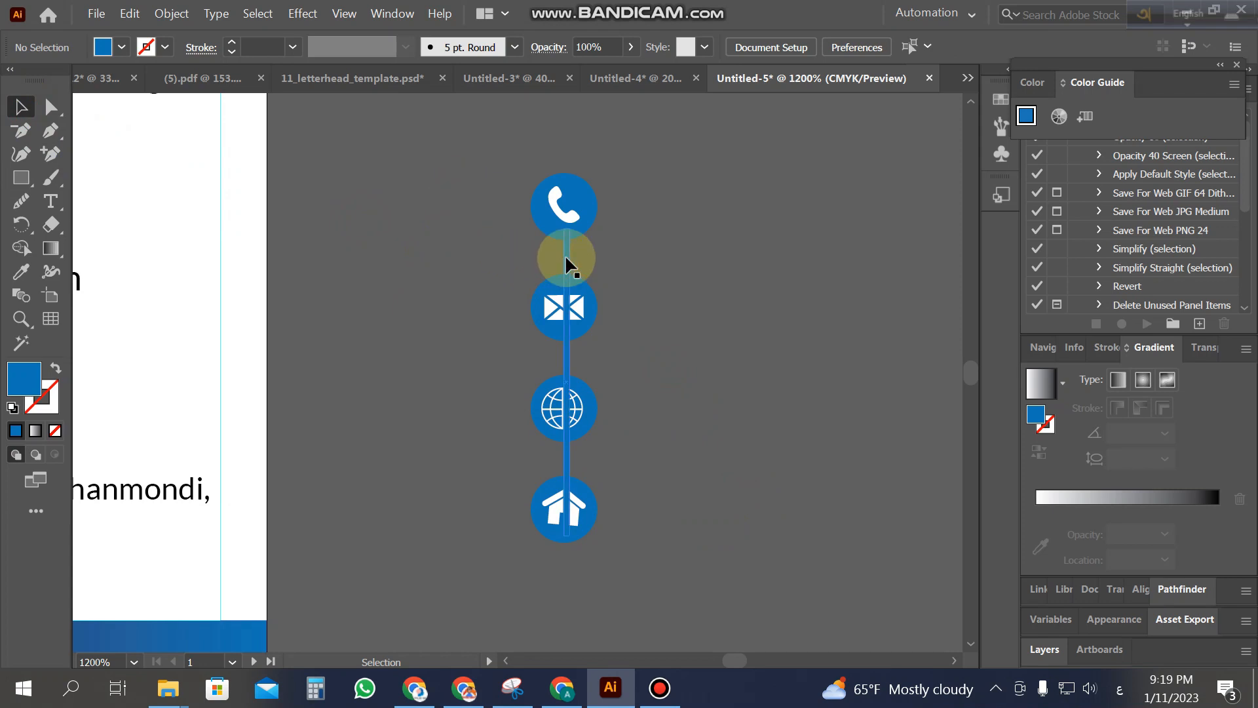
Step: Send the connector bar to the back, behind the contact icons
left_click(565, 255)
right_click(565, 254)
mouse_move(669, 584)
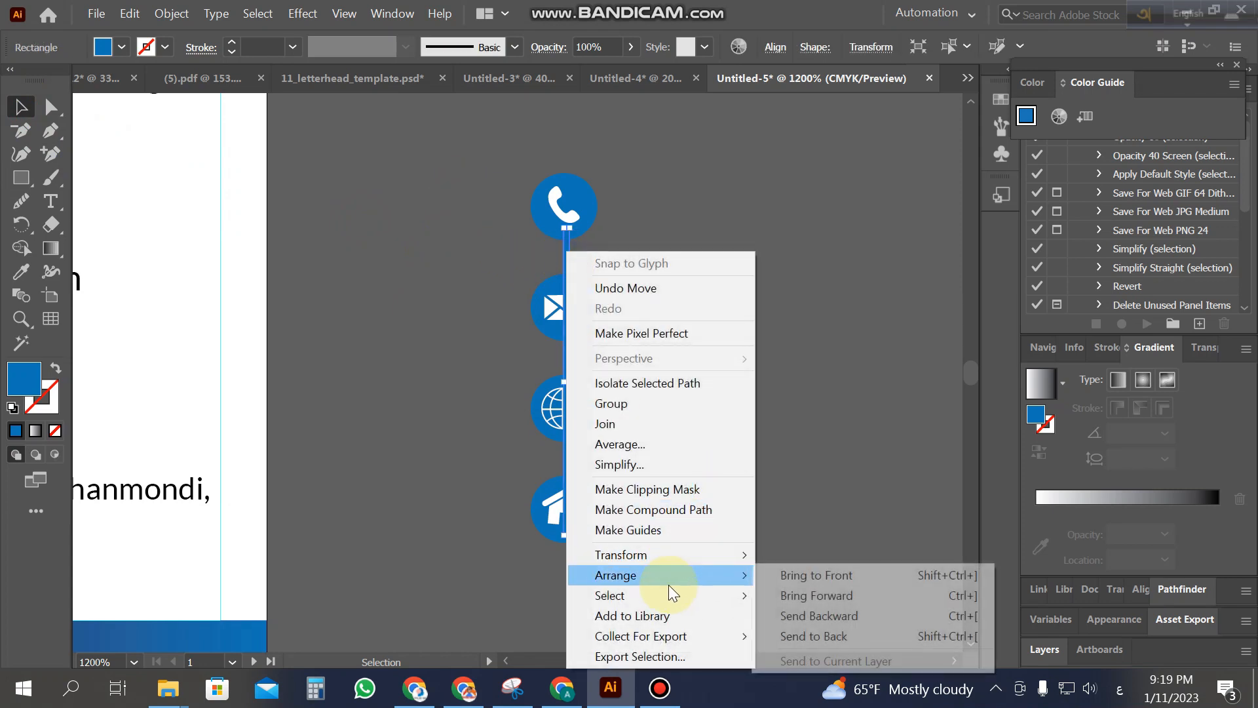
left_click(819, 636)
left_click(768, 533)
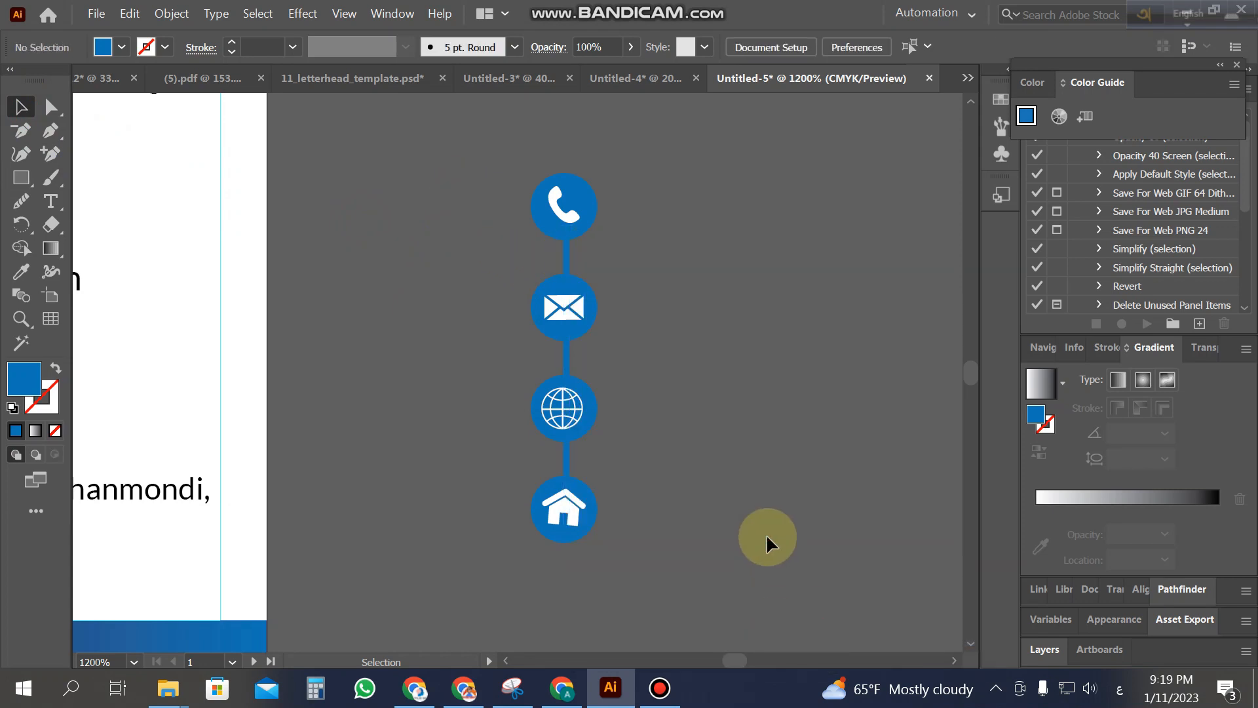
Step: Select the icon column together with its connector and review the alignment options
left_click_drag(483, 202, 739, 576)
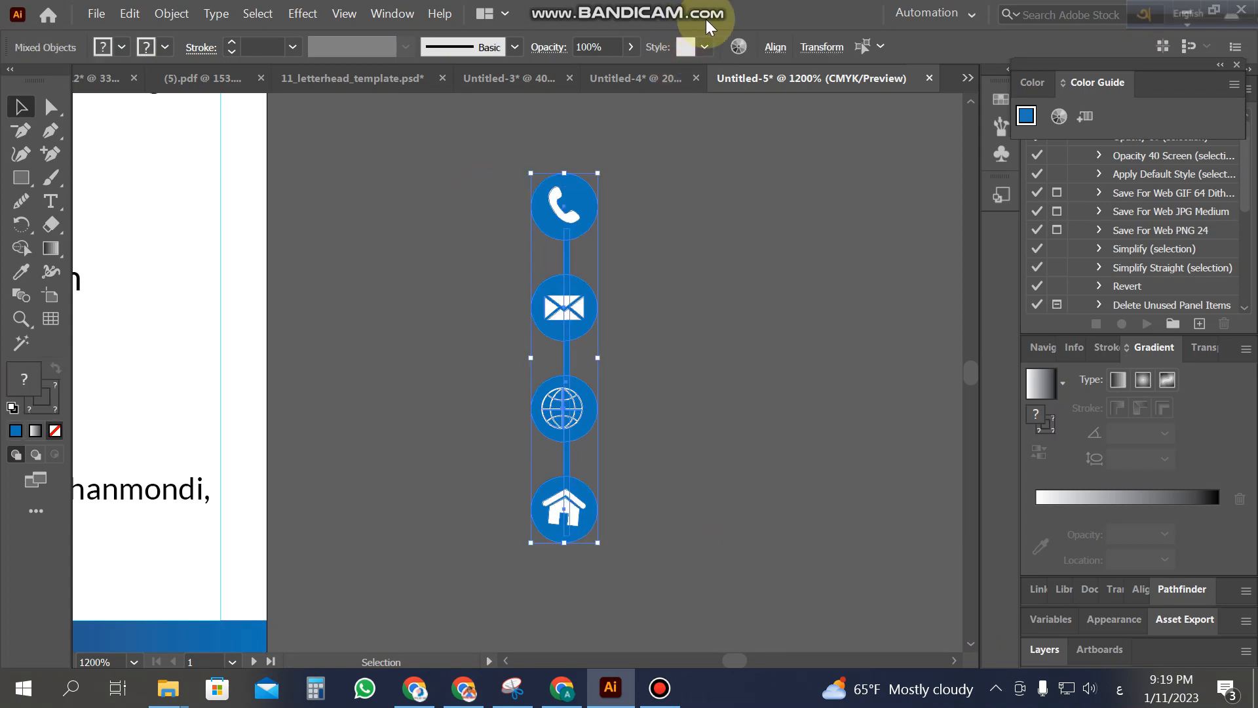
left_click(775, 46)
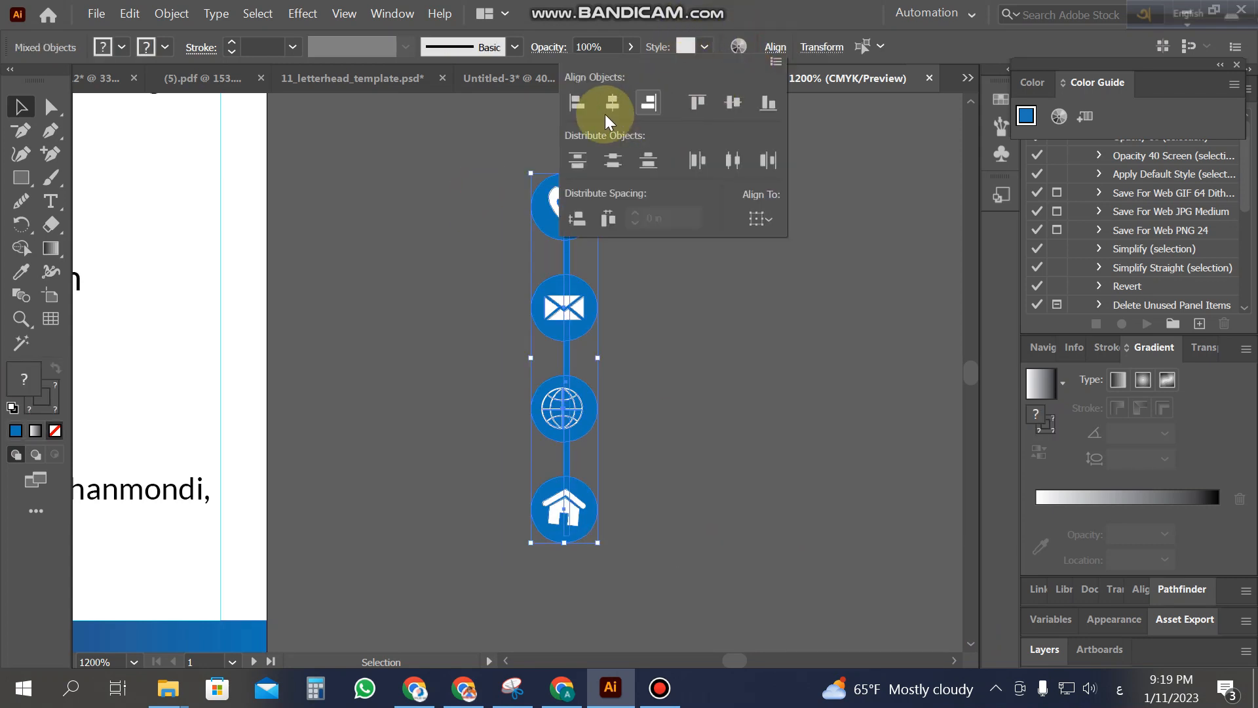
left_click(669, 423)
left_click_drag(482, 200, 776, 571)
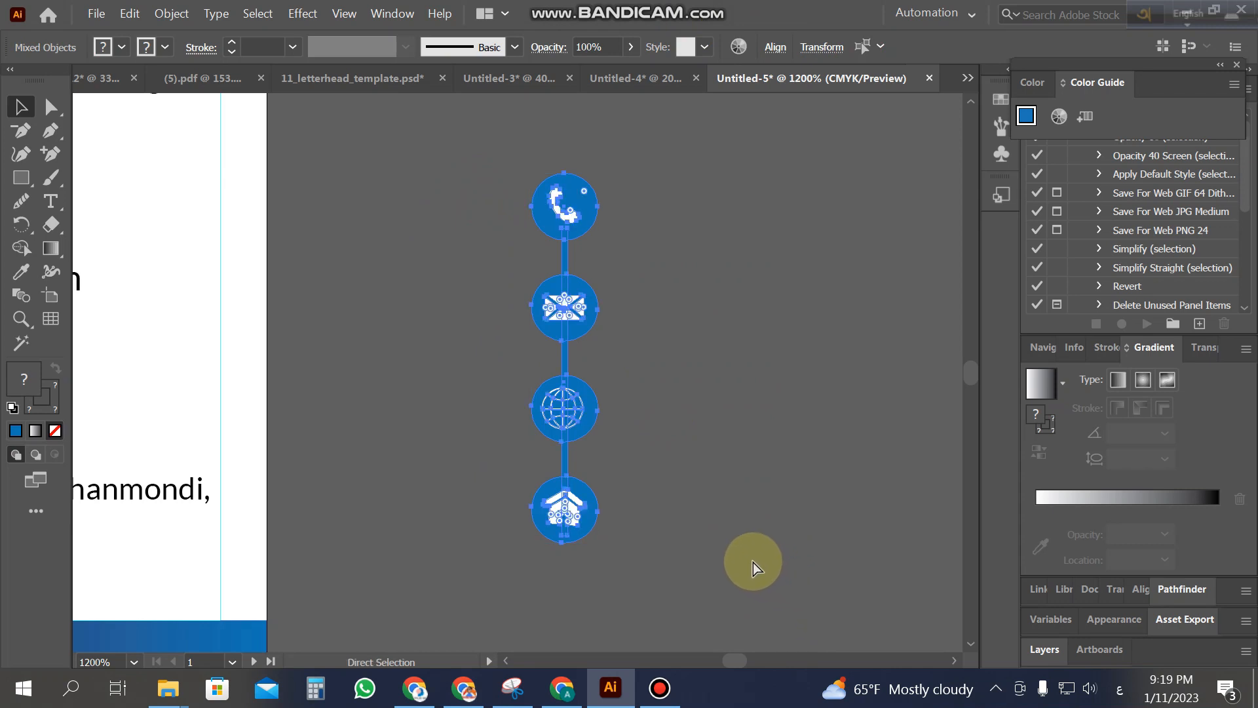
left_click(751, 561)
Step: Zoom out to show the whole business card and its curved icon group
key("z")
left_click(406, 387, "alt")
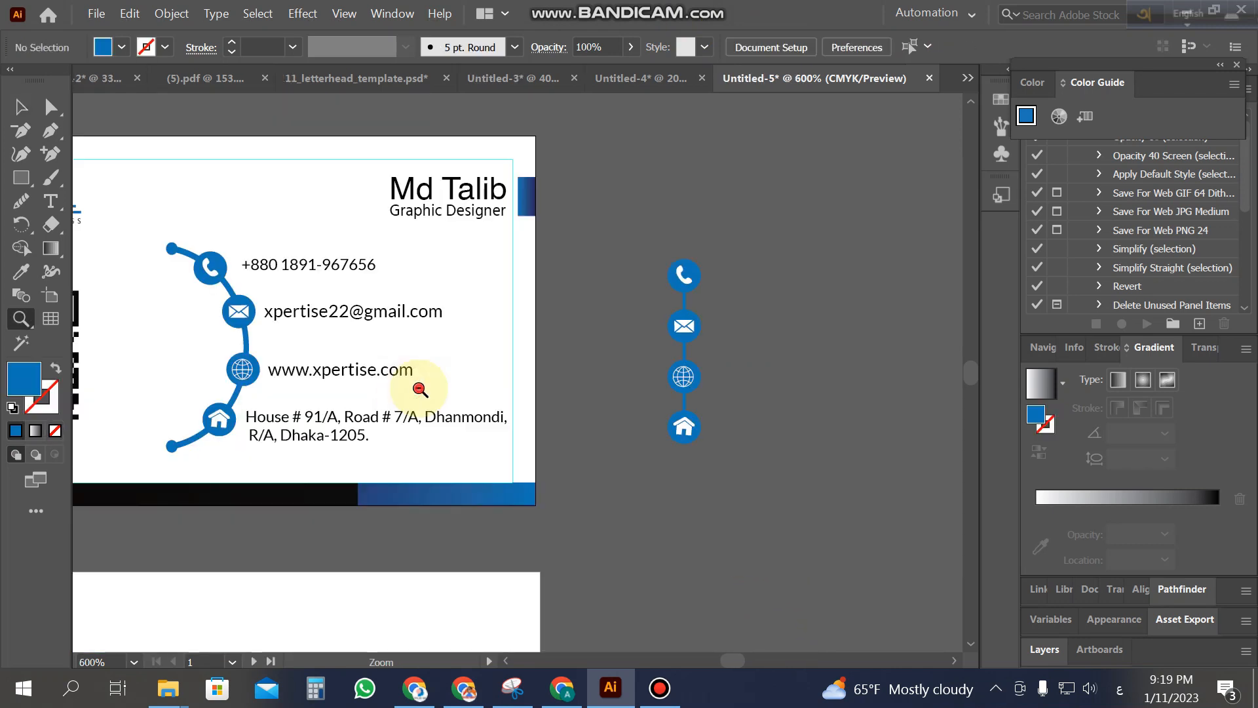
left_click(420, 389, "alt")
left_click(19, 107)
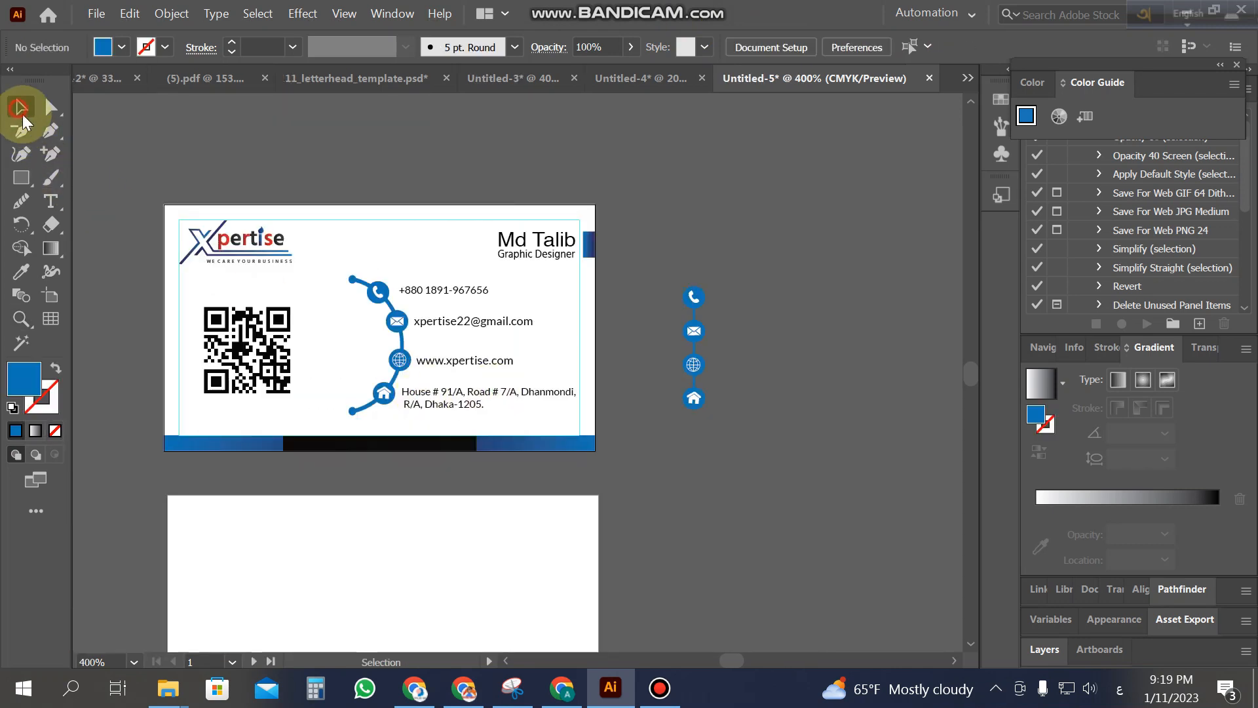
left_click(403, 323)
left_click(895, 476)
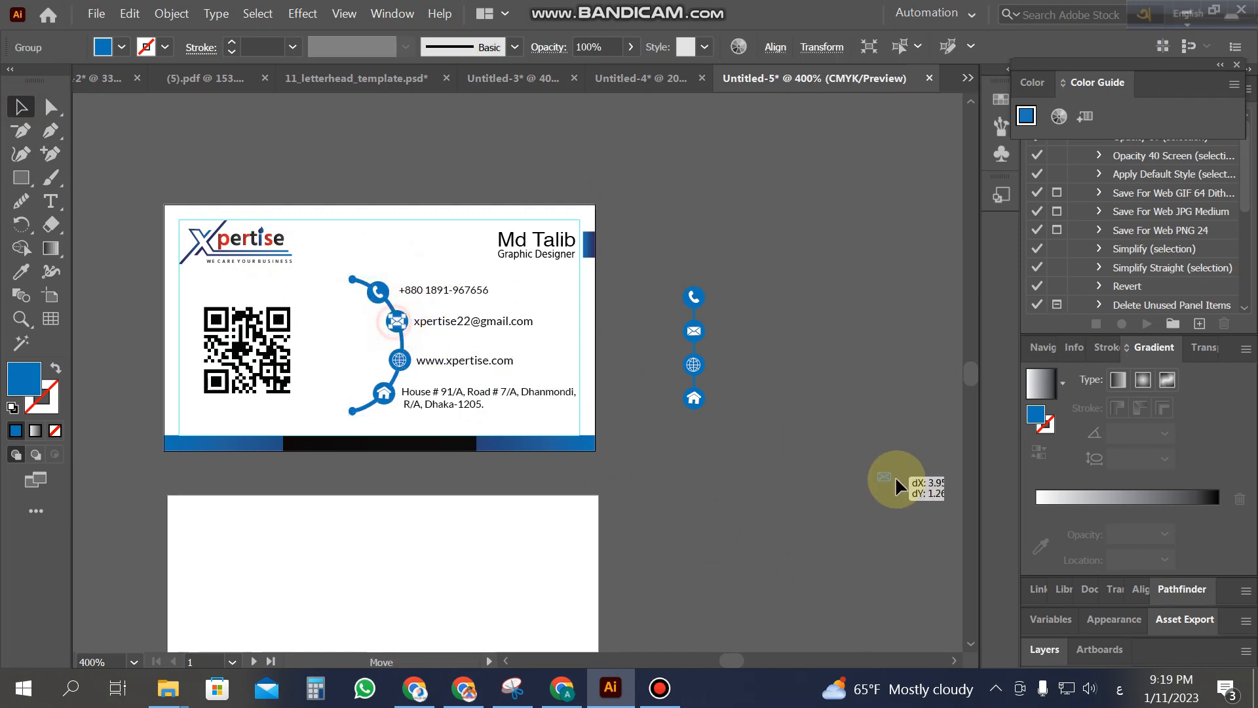
left_click(798, 405)
Step: Move the curved icon group off the card to the right and put the straight icon column in its place
left_click_drag(312, 270, 399, 398)
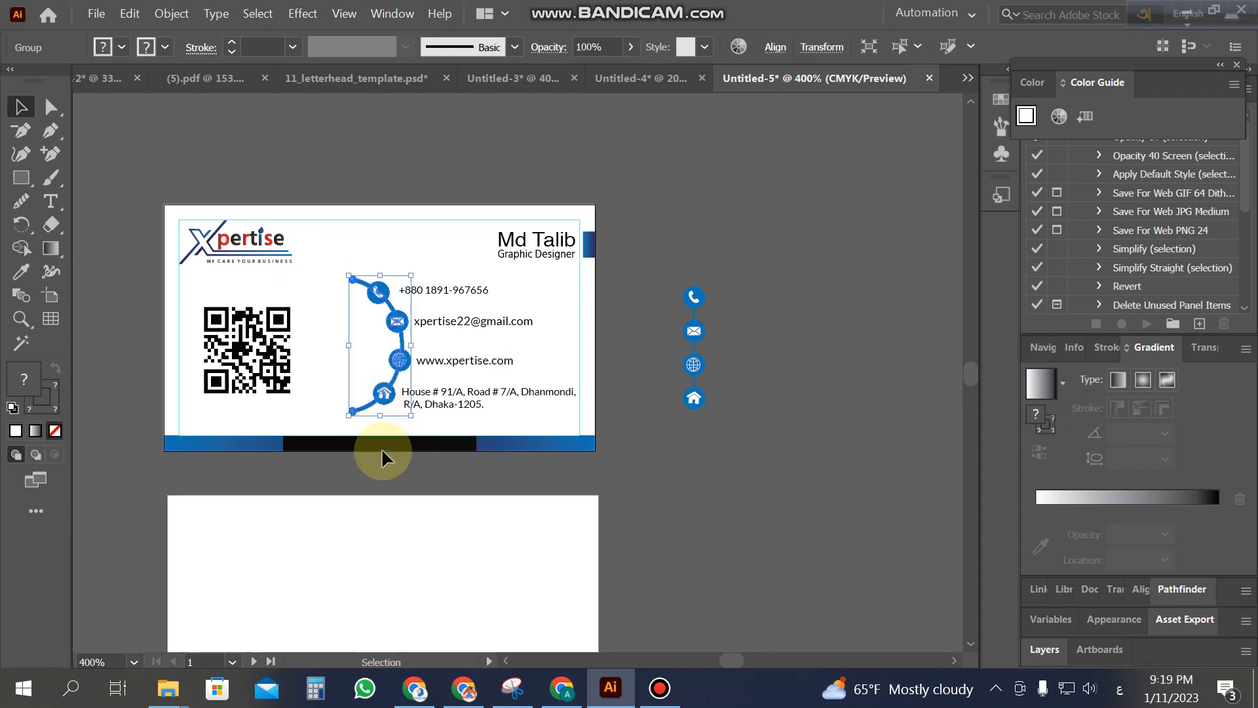
left_click_drag(393, 308, 871, 359)
left_click_drag(684, 308, 380, 303)
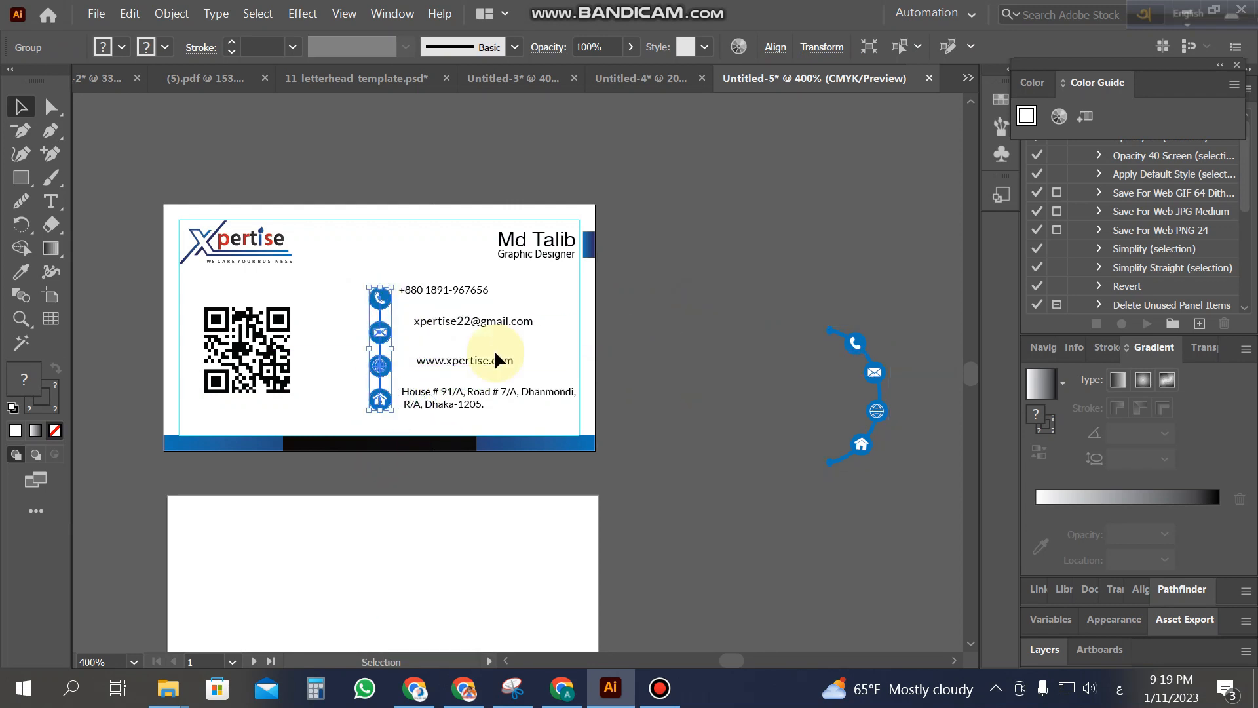
left_click(677, 389)
key("z")
left_click(455, 352)
left_click(555, 428)
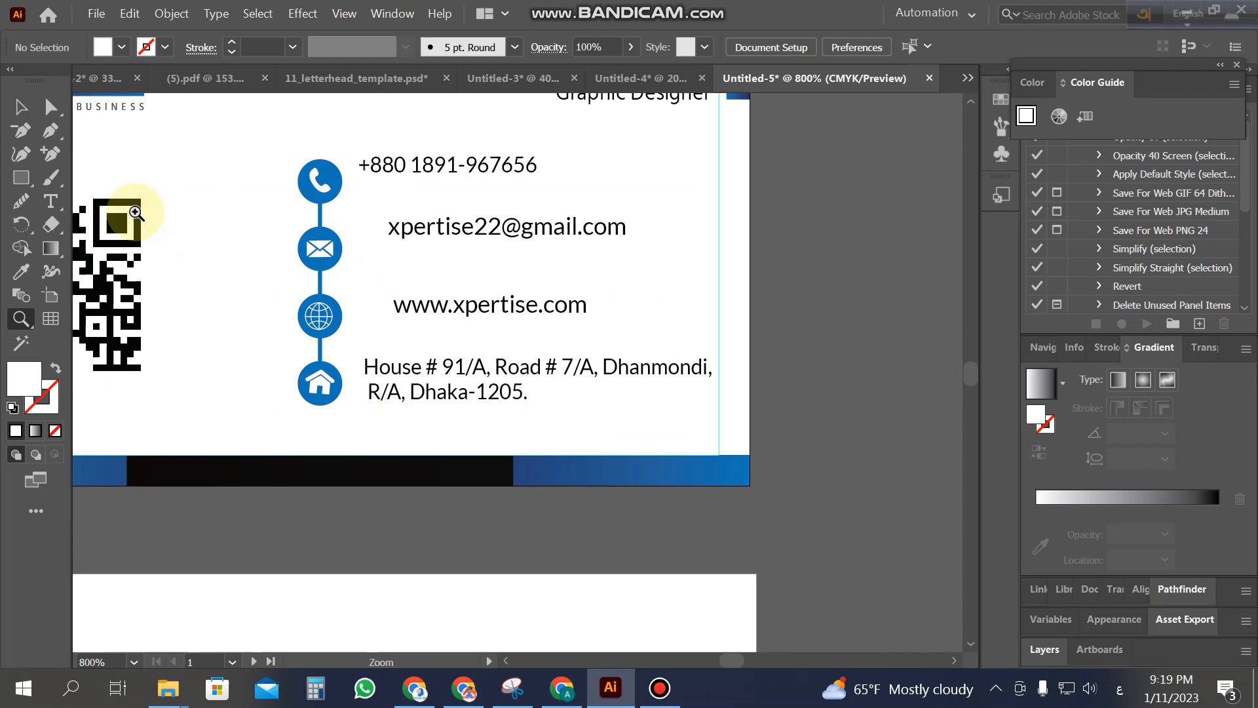
Step: Left-align the four contact text lines to a common edge
left_click(21, 106)
left_click_drag(587, 416, 421, 155)
left_click(1057, 47)
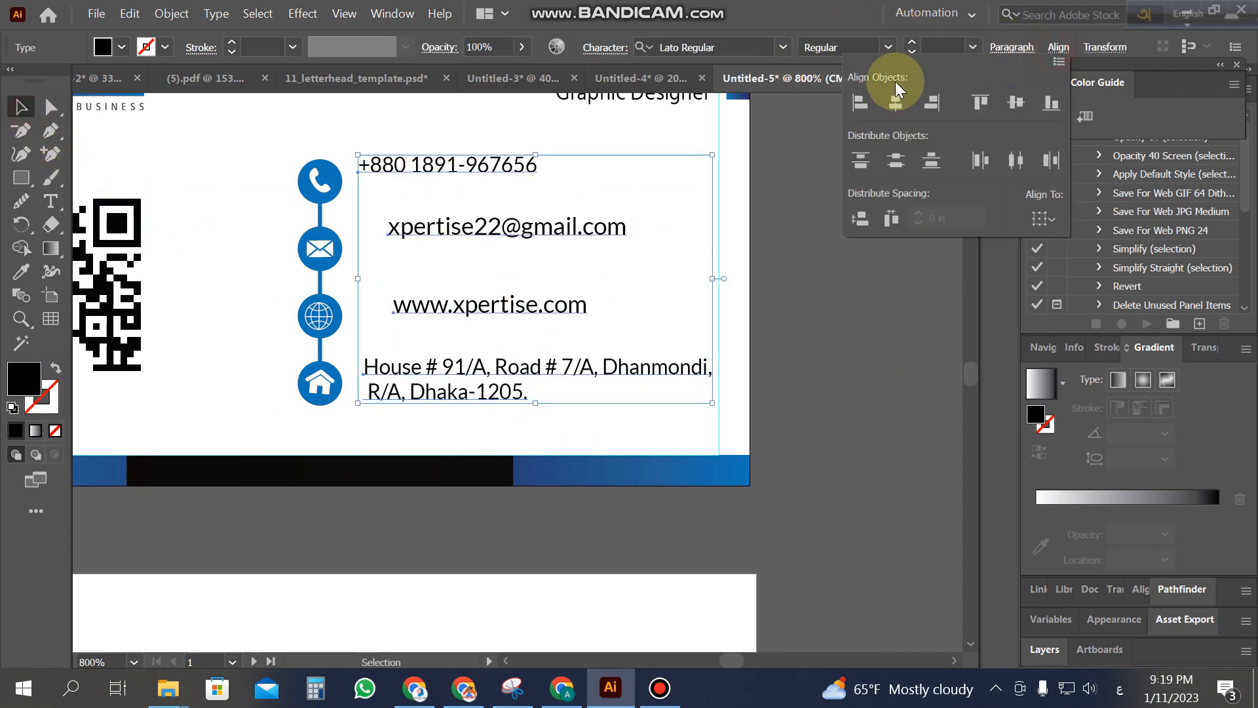
left_click(860, 102)
left_click(874, 383)
left_click(876, 385)
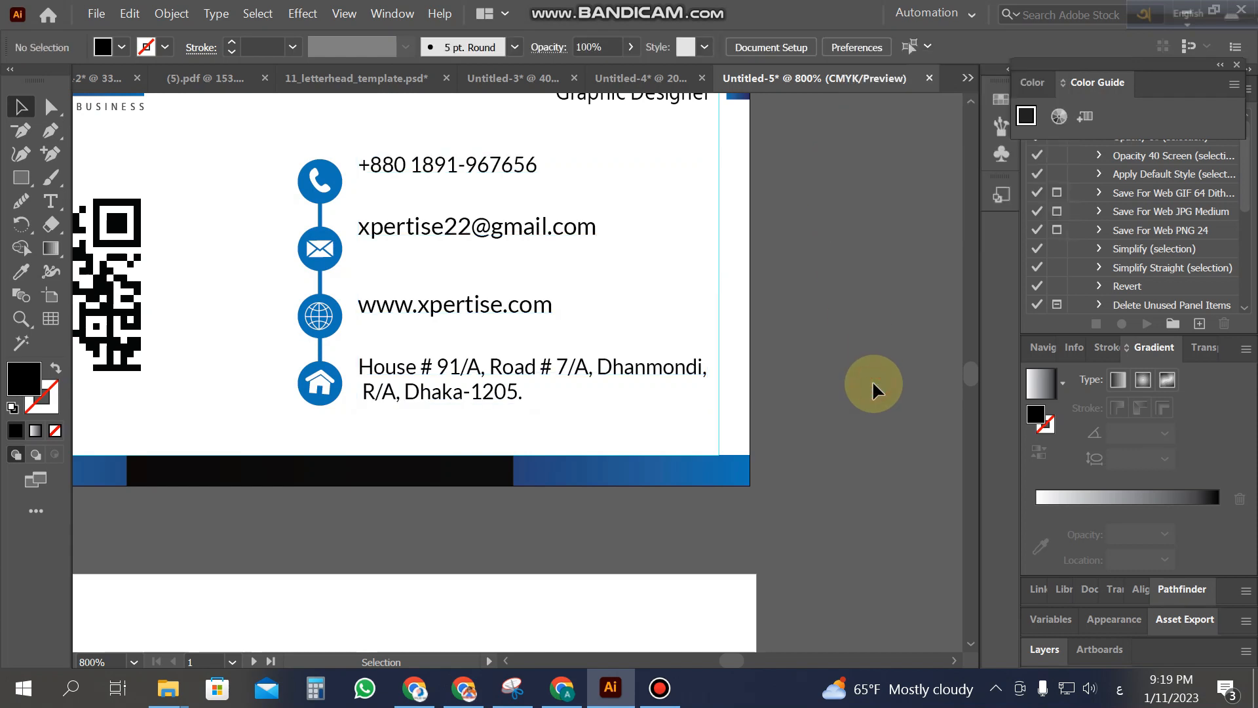
Step: Move the web address, email and phone number text down level with their icons
left_click(455, 310)
key("Down")
key("Down")
key("Down")
left_click_drag(492, 232, 495, 248)
left_click_drag(479, 167, 485, 182)
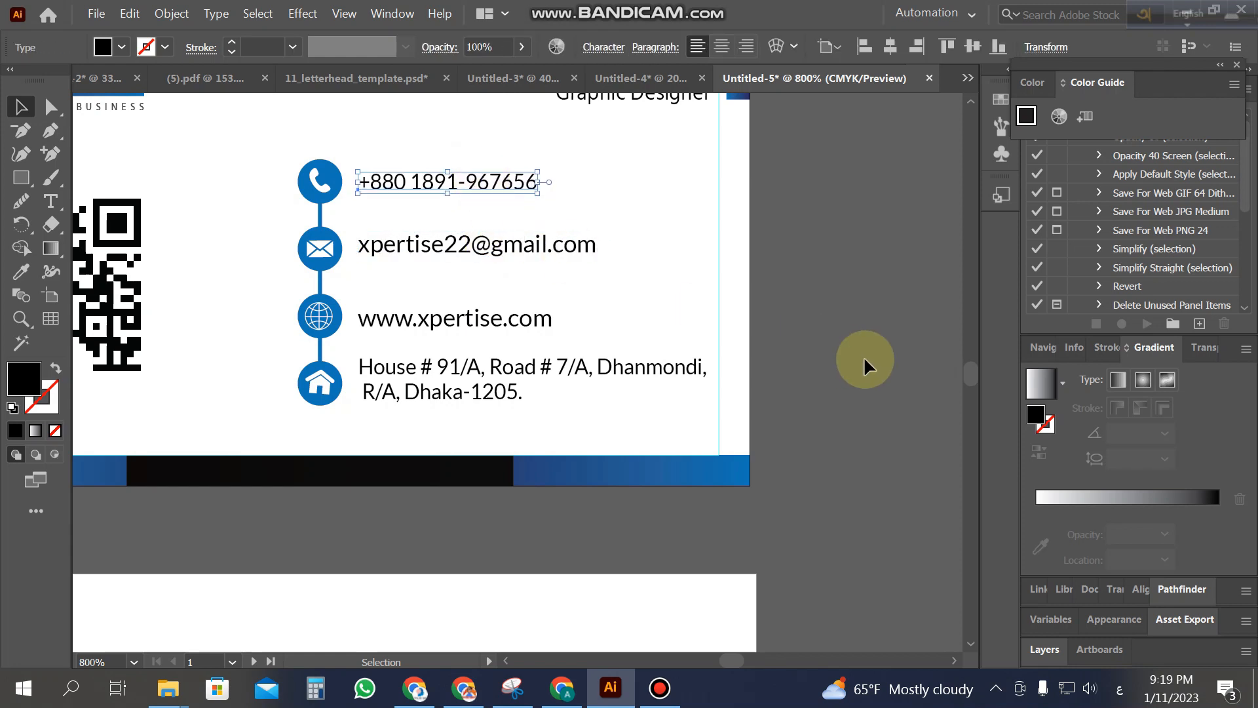
left_click(885, 387)
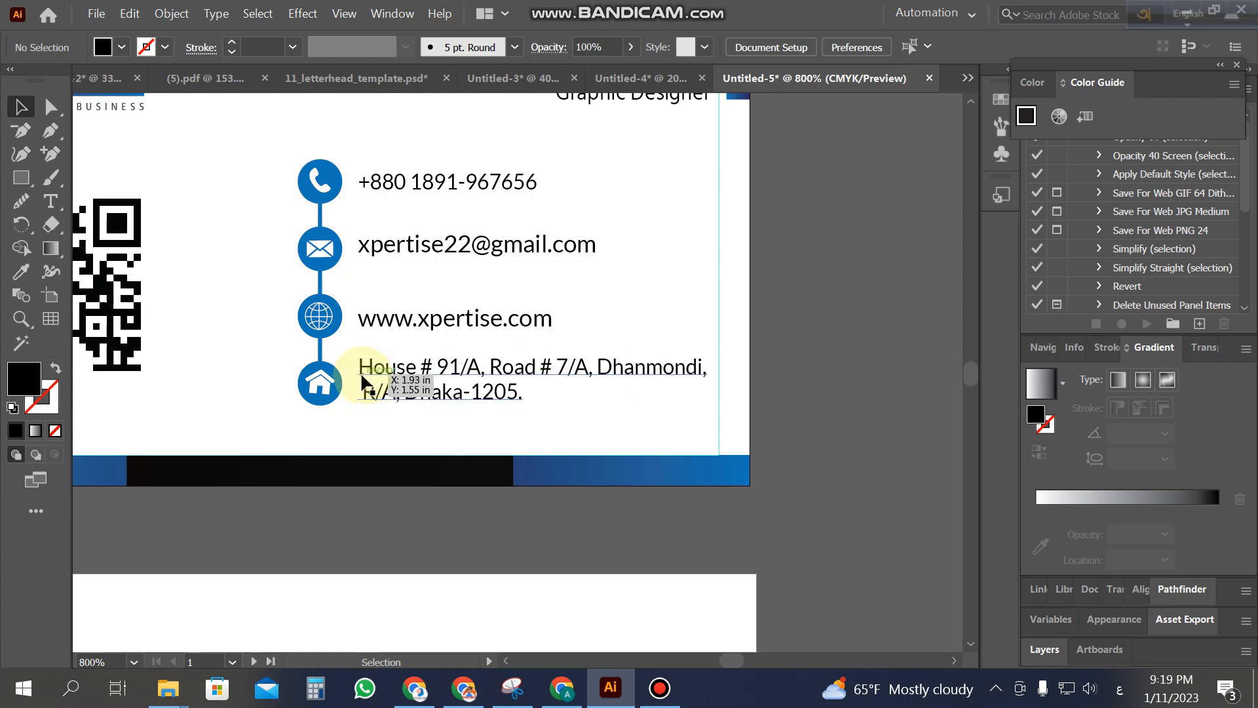
key("z")
left_click(324, 365, "alt")
left_click(336, 358, "alt")
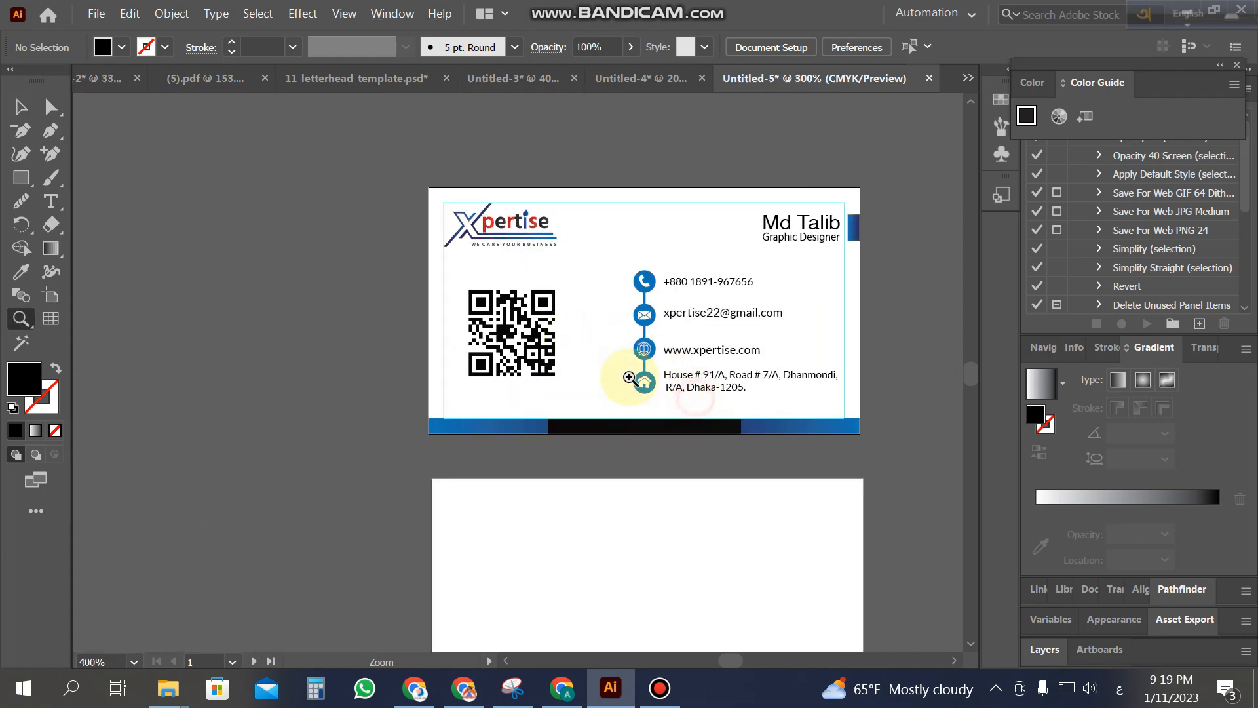
Step: Copy the Xpertise logo onto the back card and enlarge it
left_click(629, 377, "alt")
left_click(16, 109)
left_click(267, 327)
left_click_drag(377, 258, 574, 565)
left_click(758, 557)
Step: Nudge the enlarged logo right, down and slightly left to centre it on the back card
left_click(525, 536)
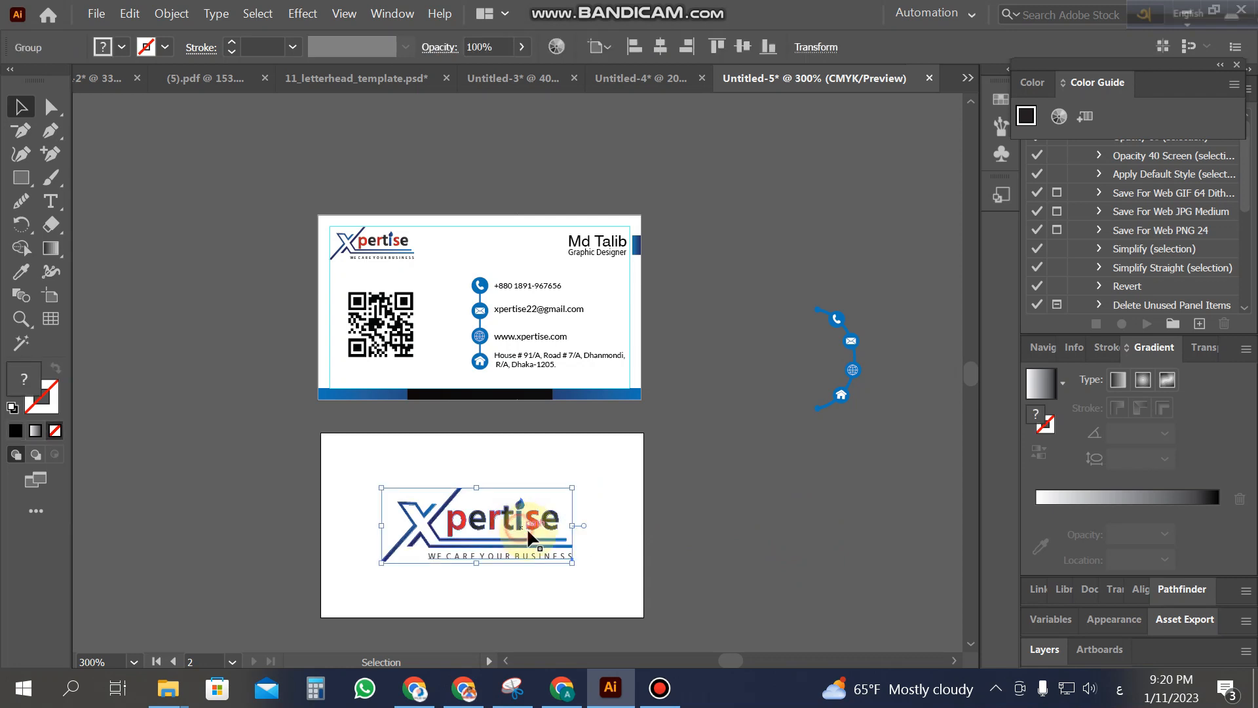
key("Right")
key("Right")
key("Down")
key("Down")
key("Down")
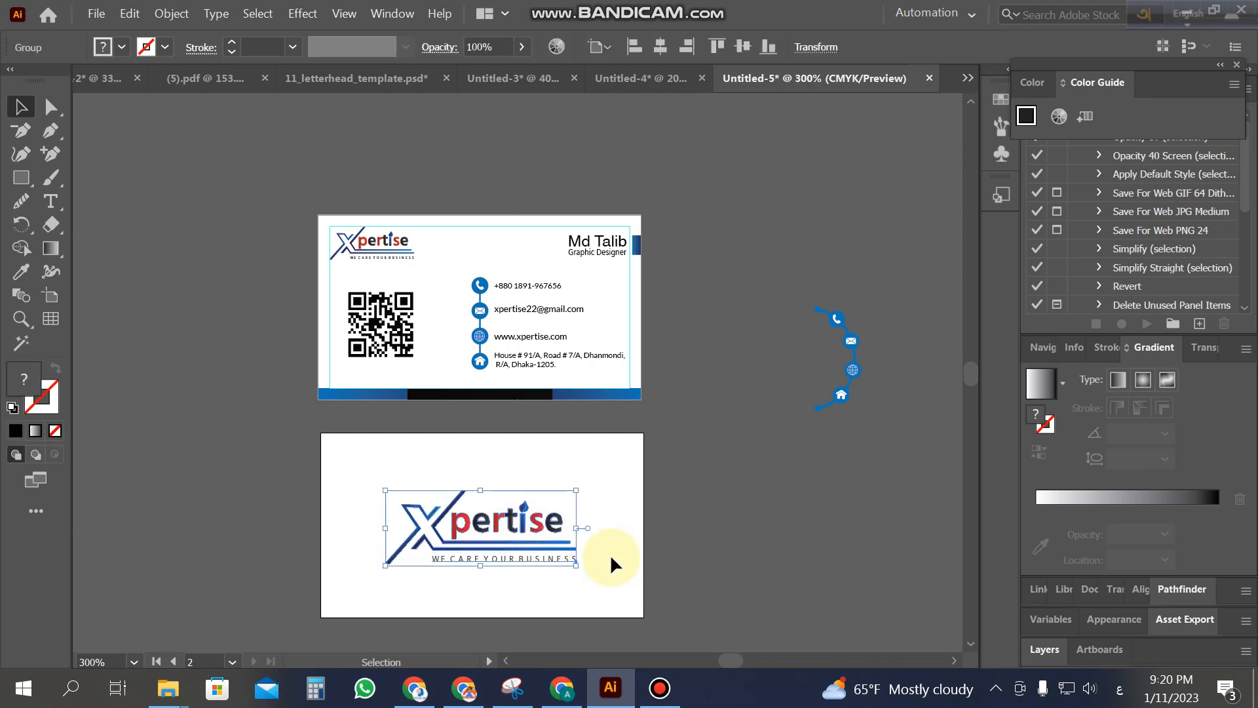
key("Left")
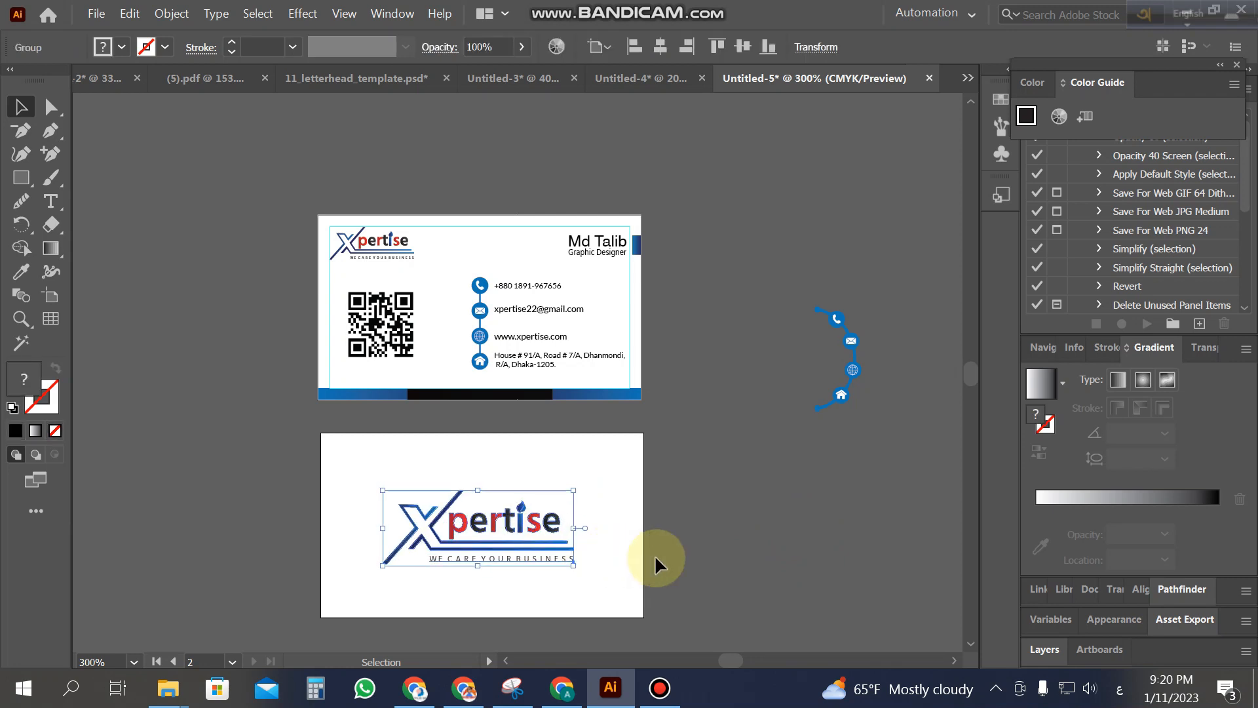
left_click(737, 533)
scroll(615, 485, "down", 2)
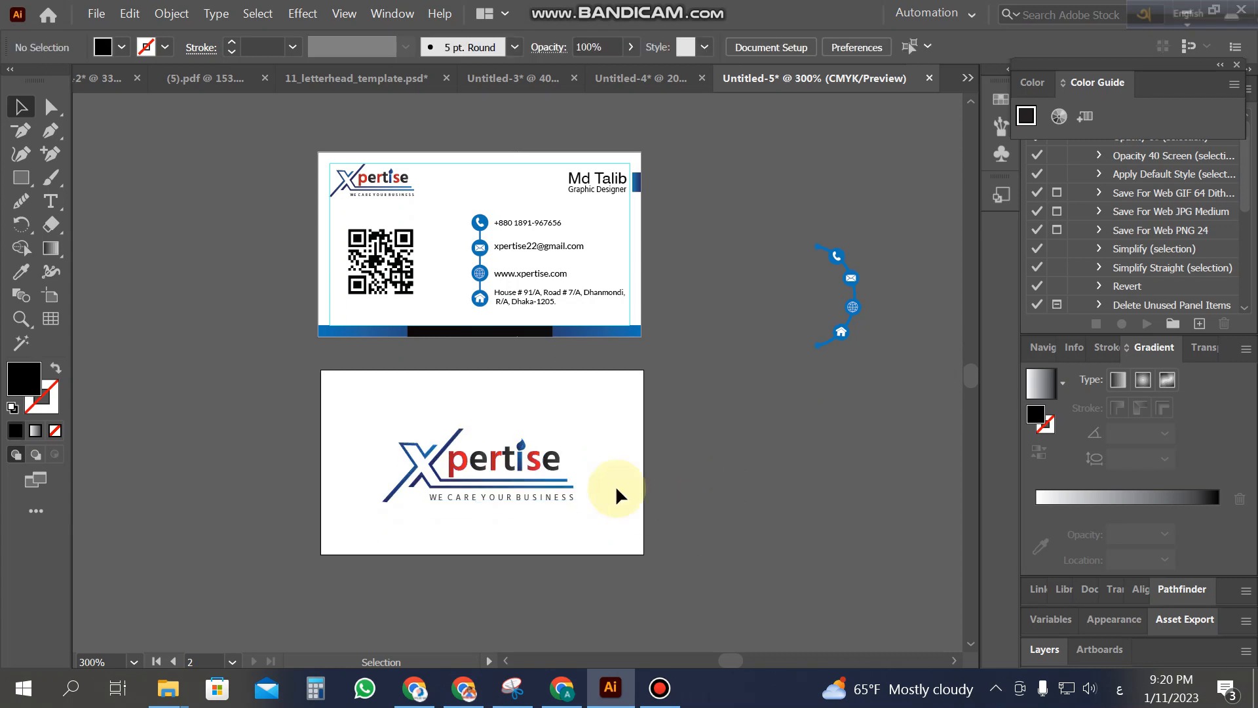
left_click(537, 454)
left_click(708, 466)
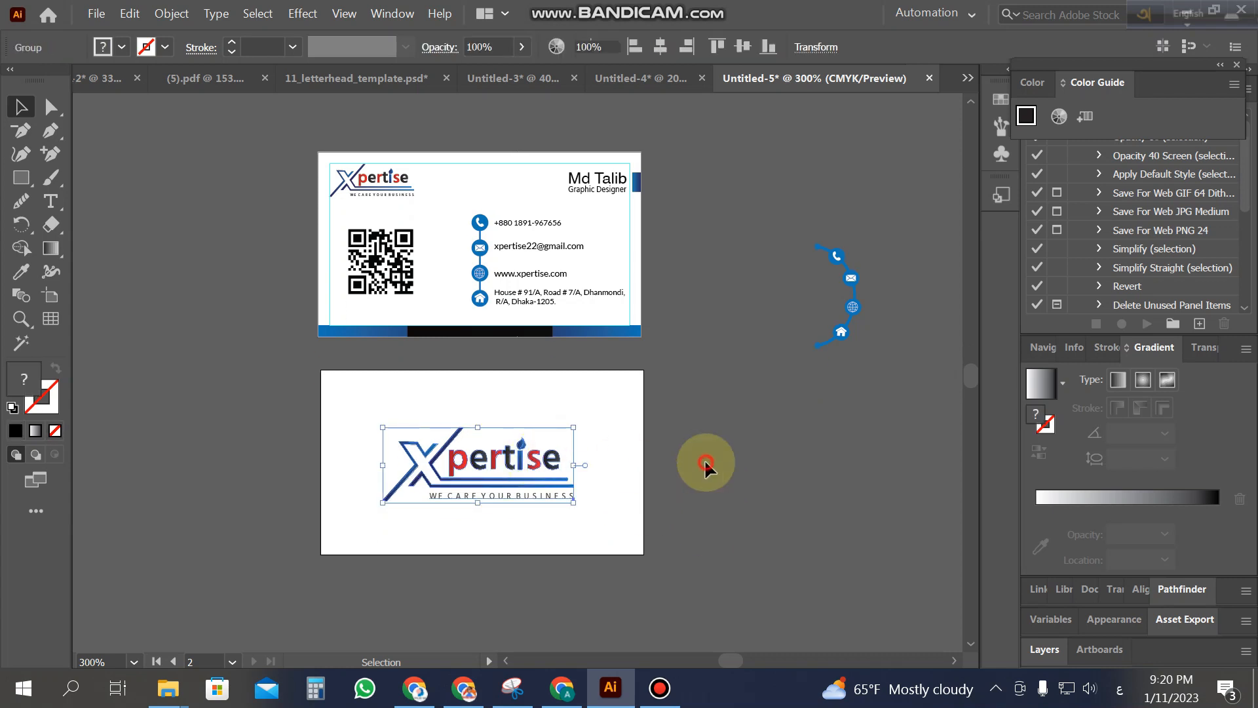
left_click(21, 177)
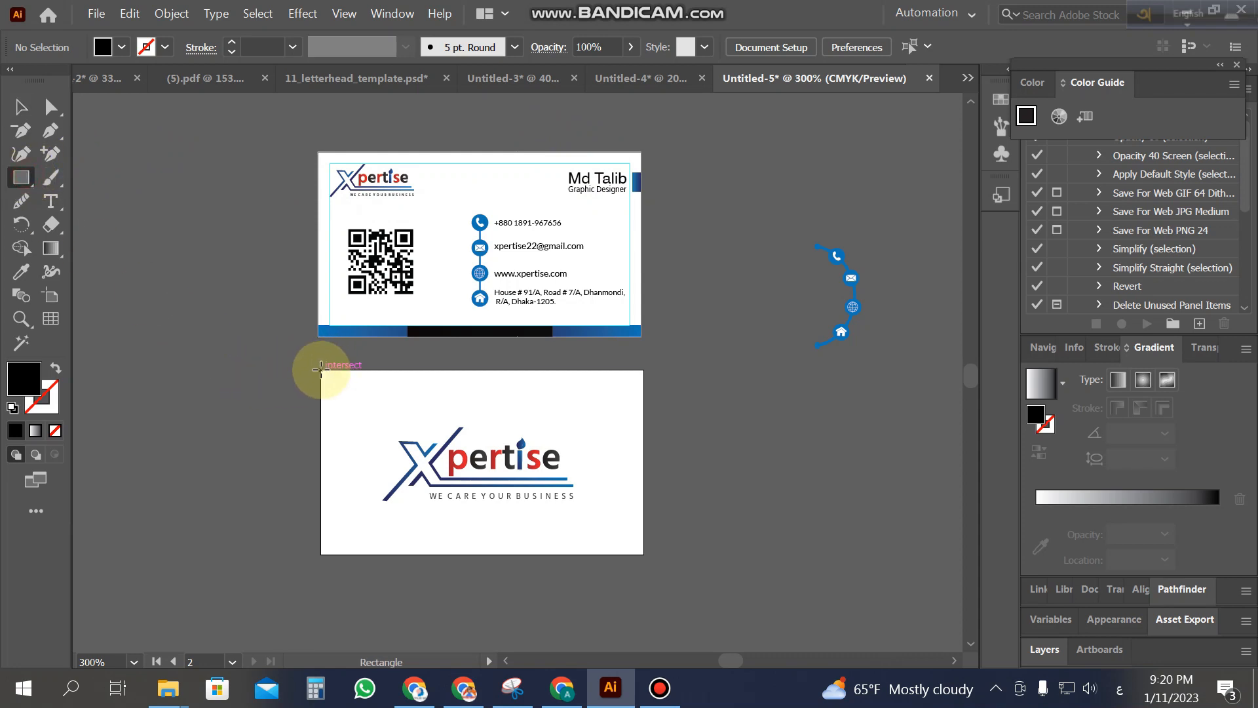
Step: Draw a card-sized rectangle and create an inward Offset Path copy of -0.05 in
left_click_drag(320, 370, 643, 554)
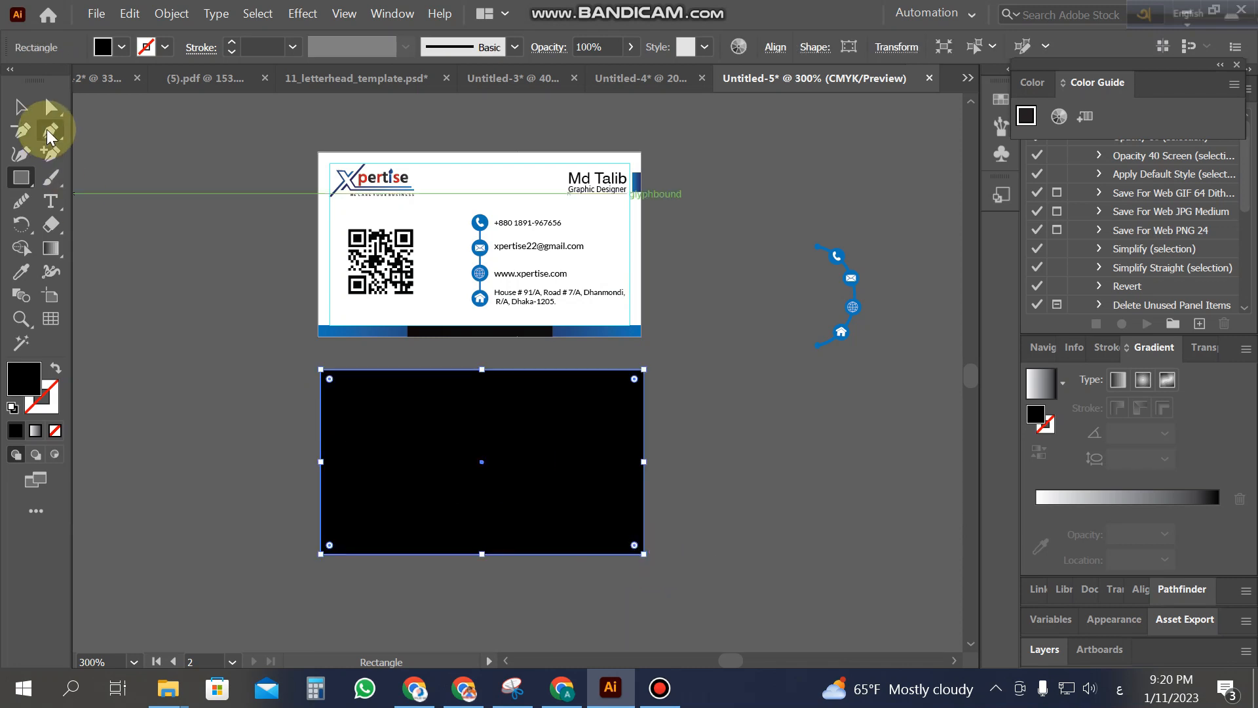
left_click(21, 106)
left_click(174, 15)
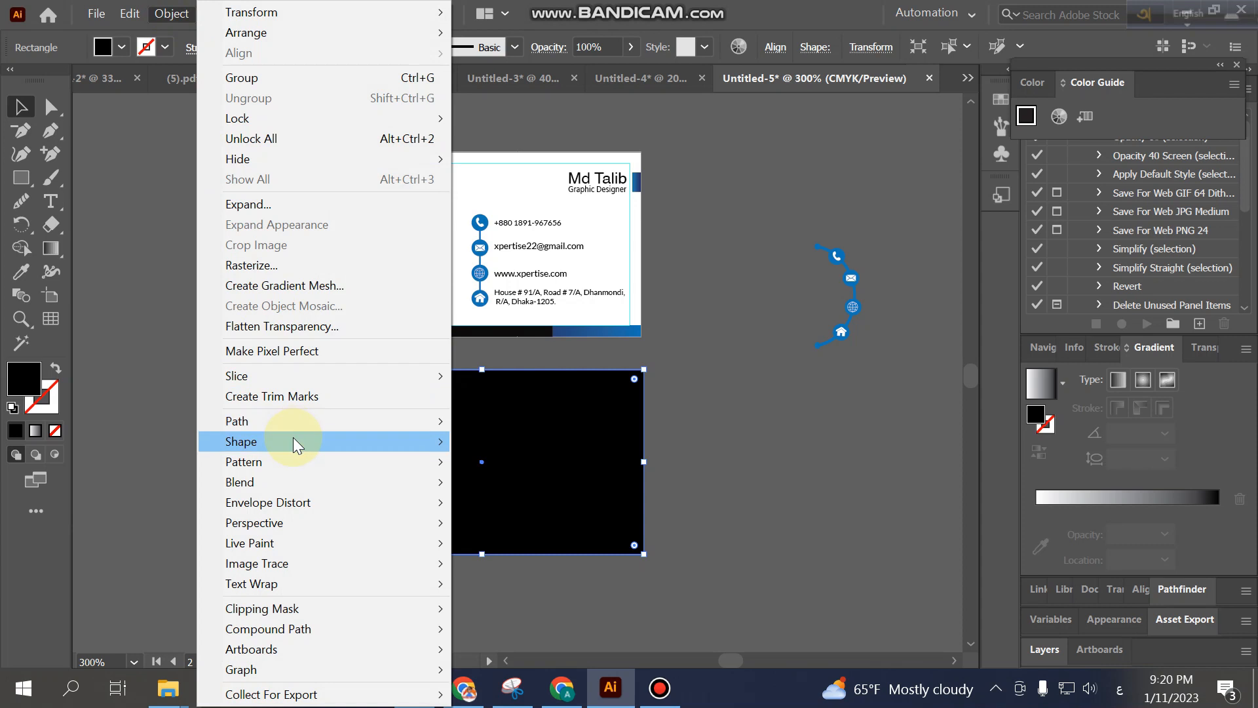
mouse_move(295, 421)
left_click(506, 495)
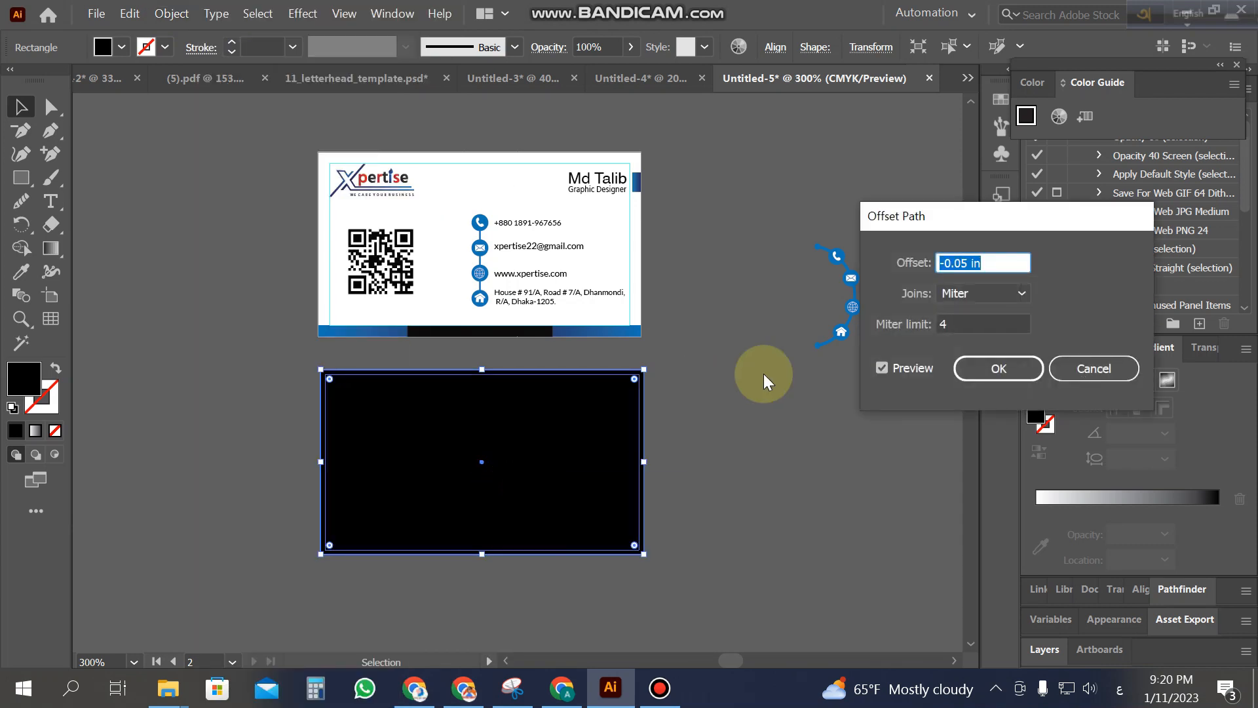
left_click(999, 369)
Step: Remove the inner region with Shape Builder, leaving a rectangular frame
left_click(680, 533)
left_click(623, 462)
left_click_drag(622, 462, 947, 574)
scroll(137, 331, "down", 2)
left_click(21, 248)
left_click(773, 472, "alt")
Step: Fill the frame with the contact icons' blue using the Eyedropper
left_click(24, 107)
left_click(783, 417)
left_click(765, 395)
left_click(22, 271)
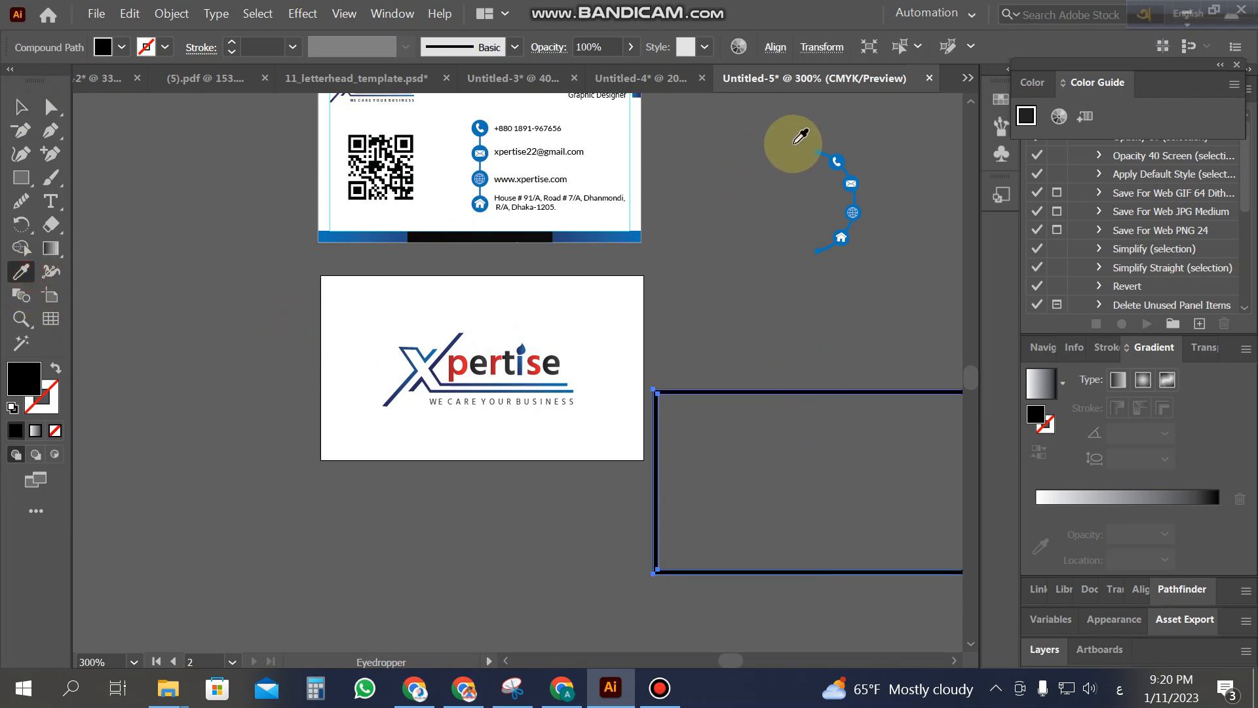
left_click(834, 148)
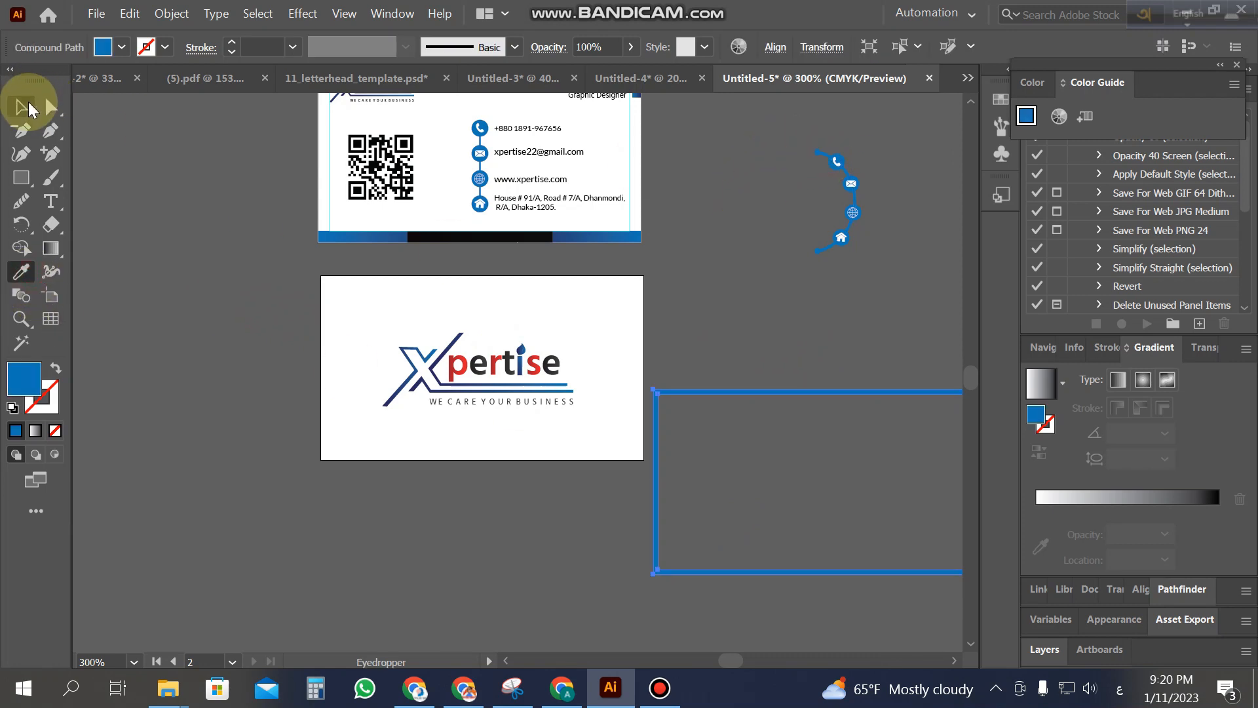
Step: Move the blue frame onto the back card
left_click(22, 107)
left_click(231, 327)
left_click_drag(714, 387, 381, 277)
left_click(216, 362)
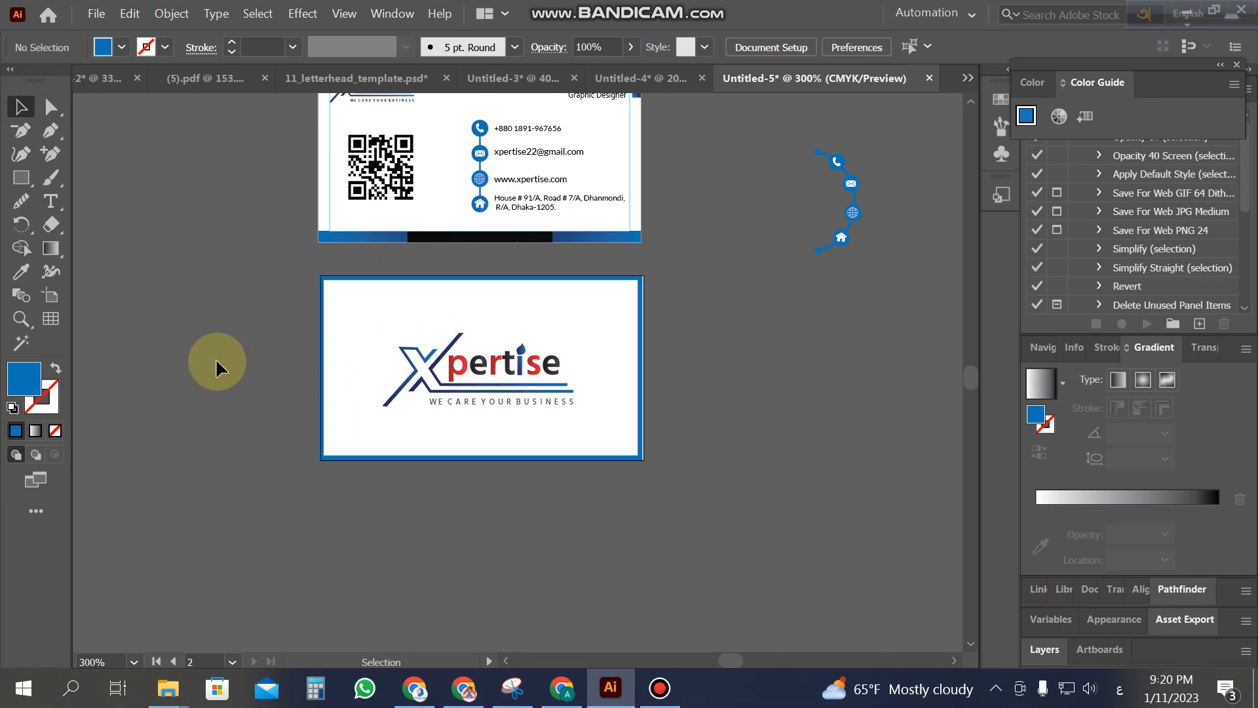
Step: Scale the blue frame inward from a corner and adjust its right side for even margins
scroll(215, 358, "up", 2)
key("z")
left_click(536, 417)
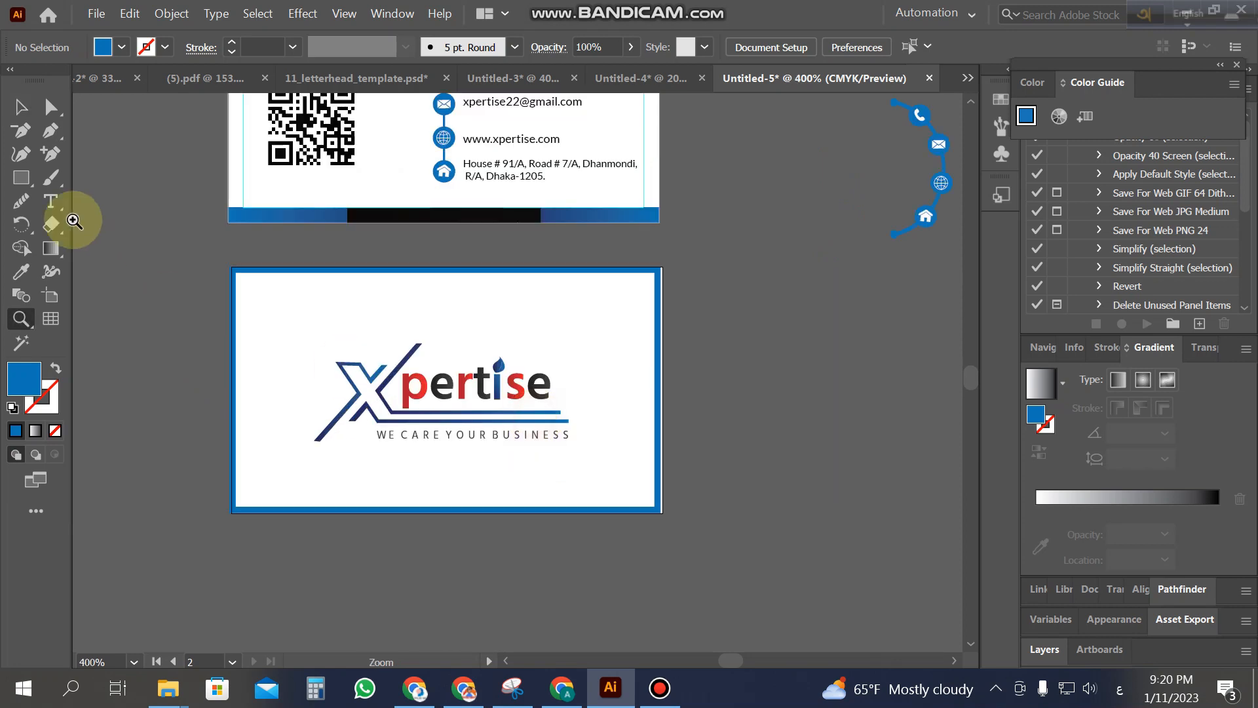
left_click(225, 387)
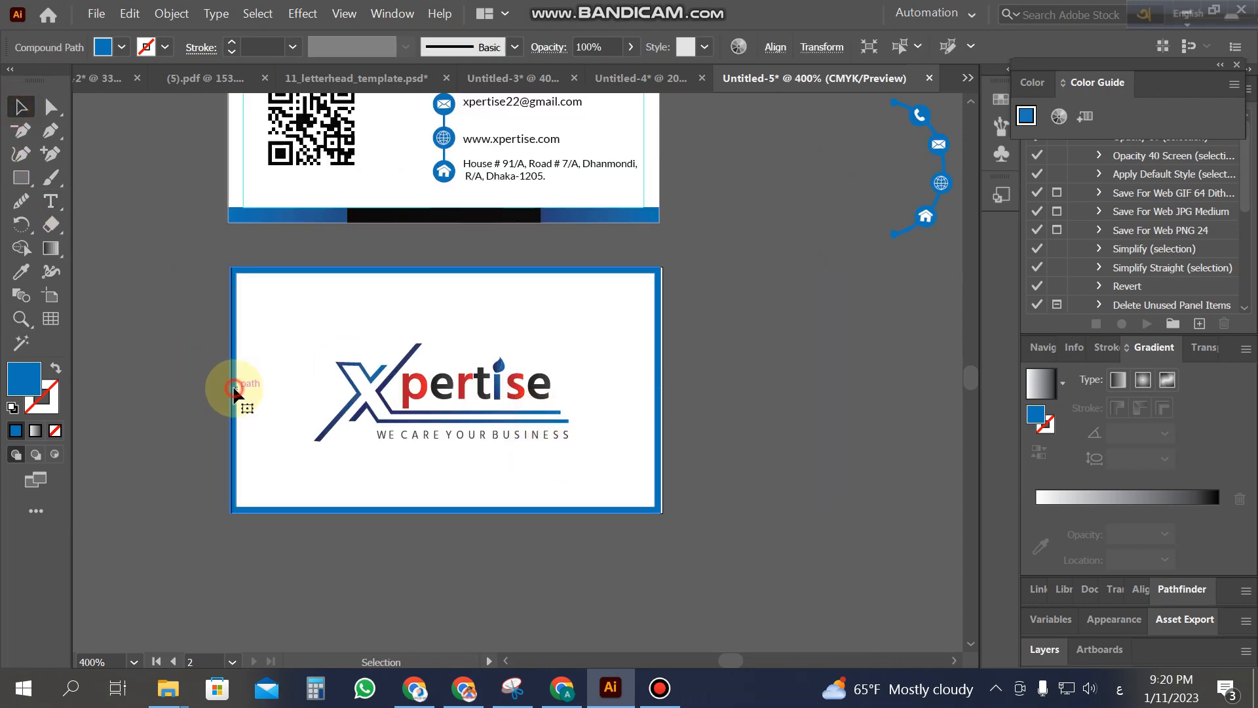
left_click(150, 416)
left_click(521, 510)
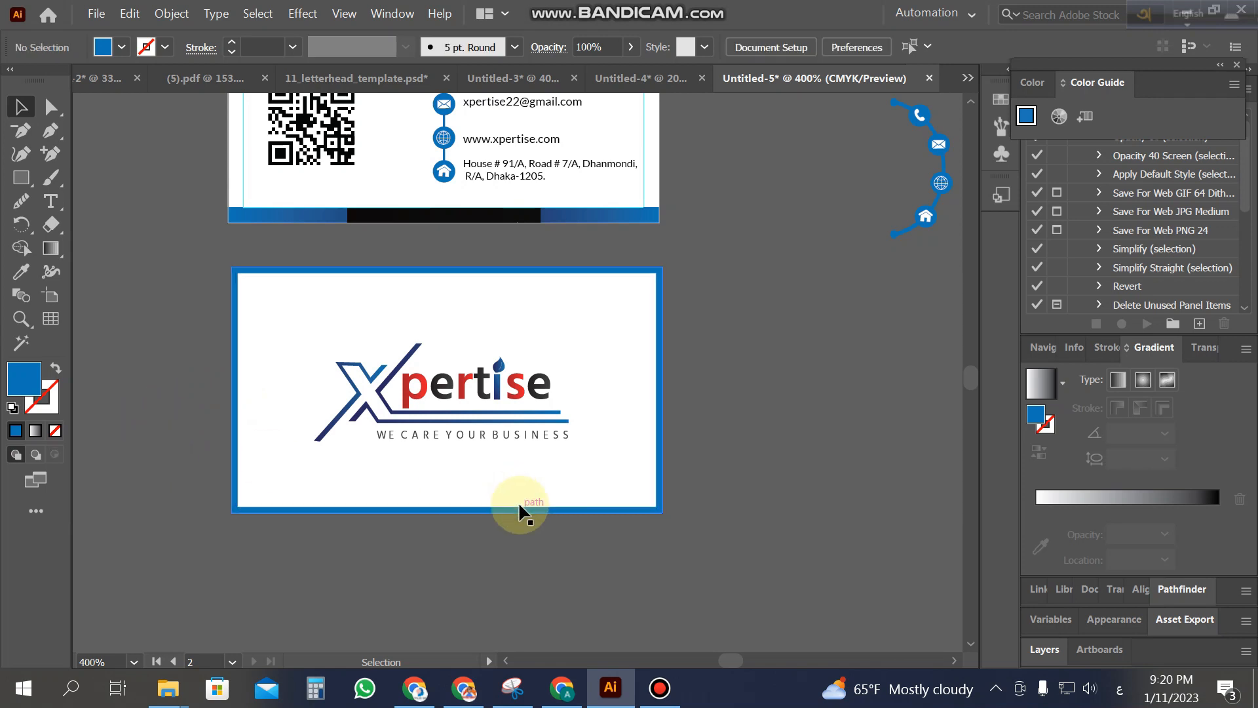
left_click_drag(660, 513, 651, 505)
left_click(746, 504)
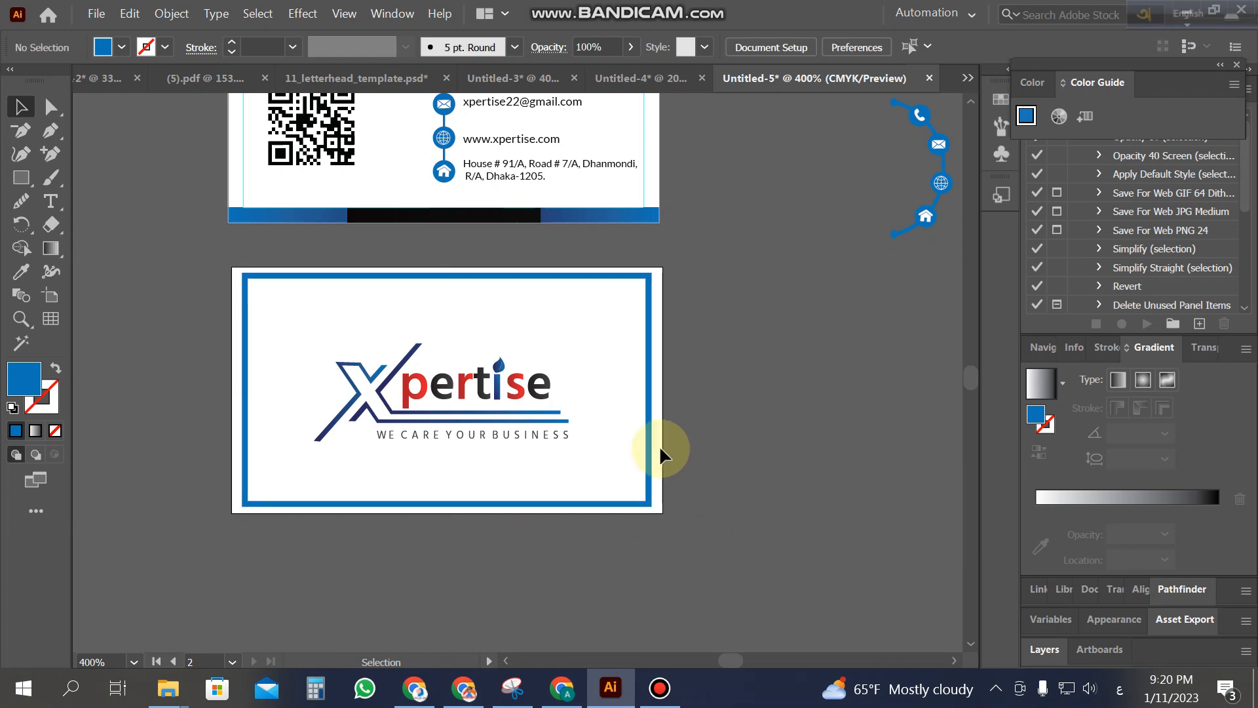
left_click(651, 405)
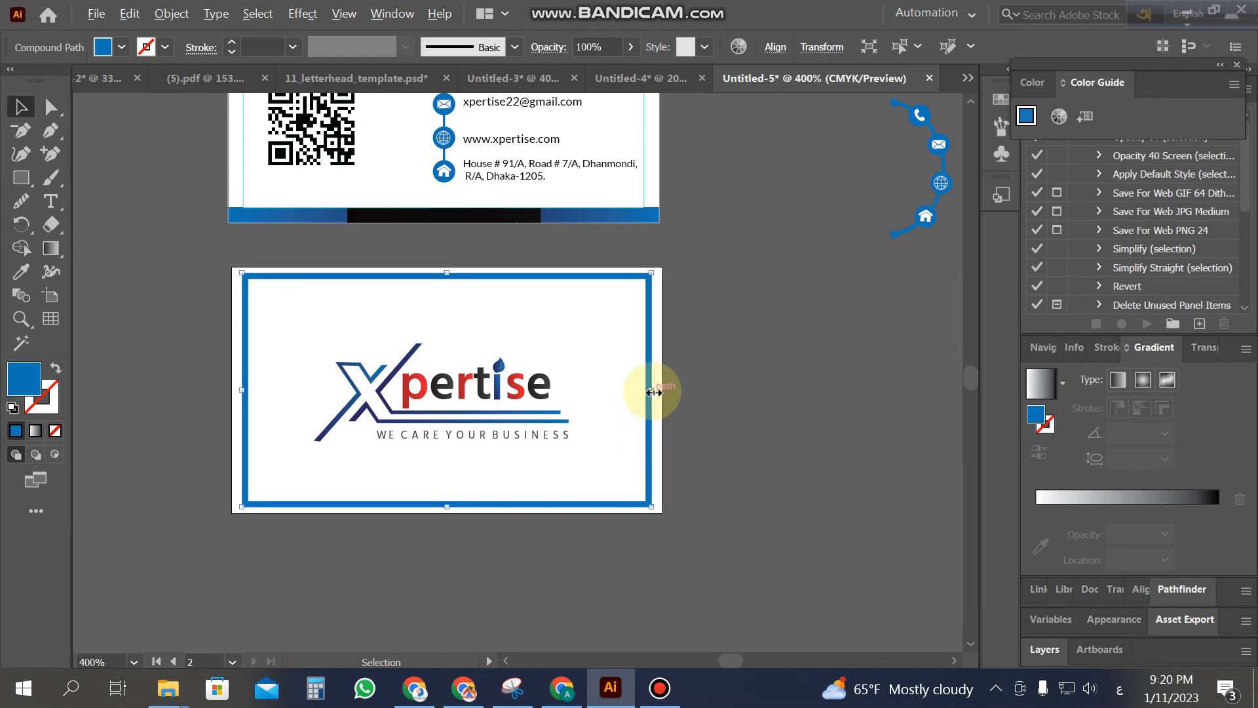
left_click_drag(655, 393, 654, 398)
left_click(725, 422)
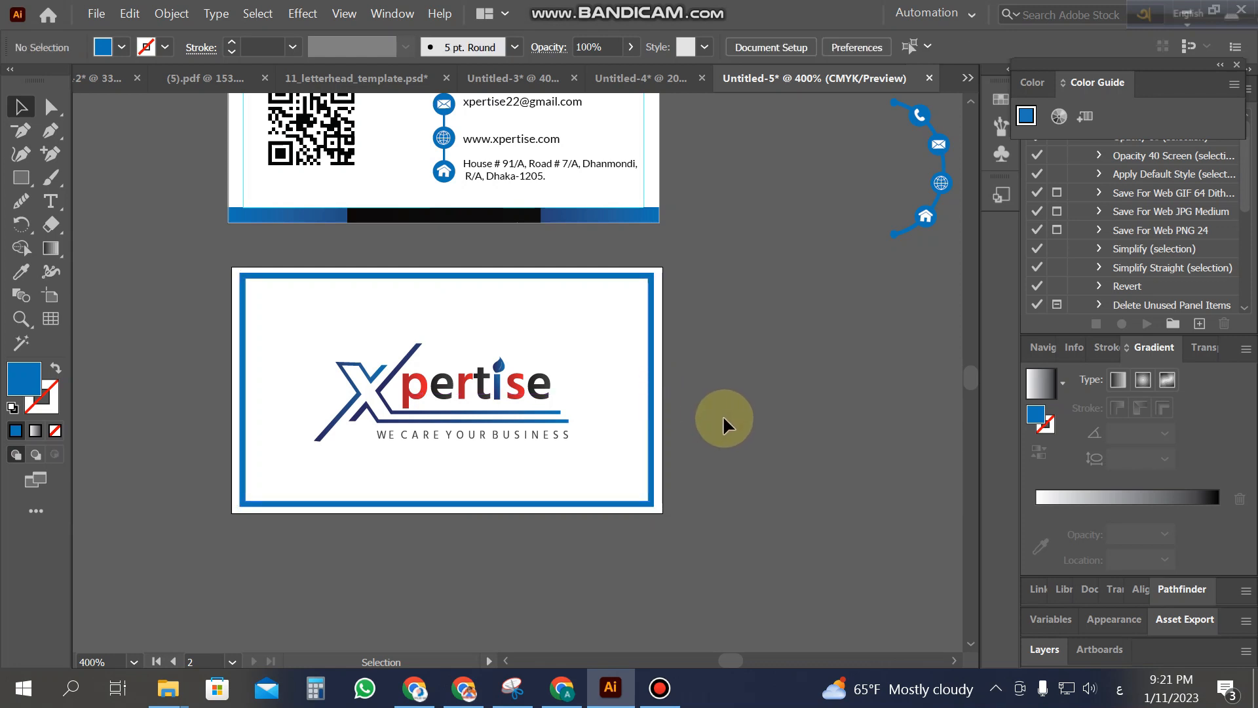
Step: Zoom out to view the front and back cards together
key("z")
left_click(407, 275, "alt")
left_click(658, 452, "alt")
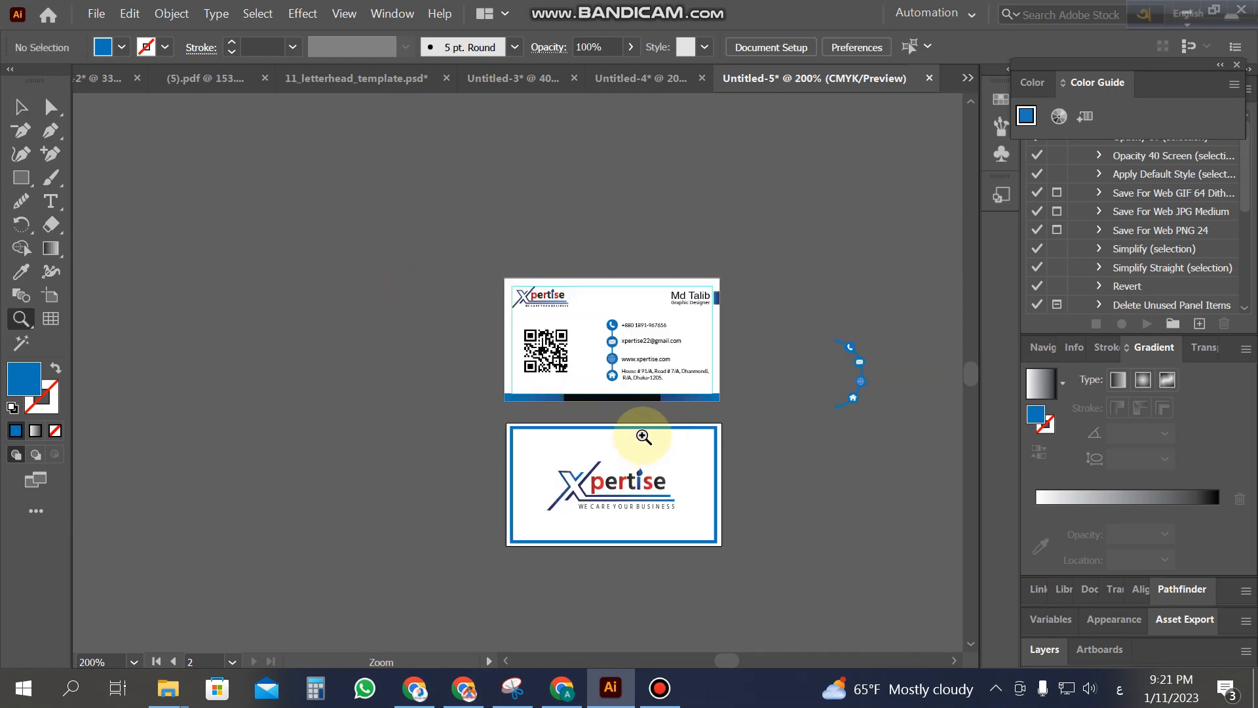
left_click(644, 437)
left_click(21, 106)
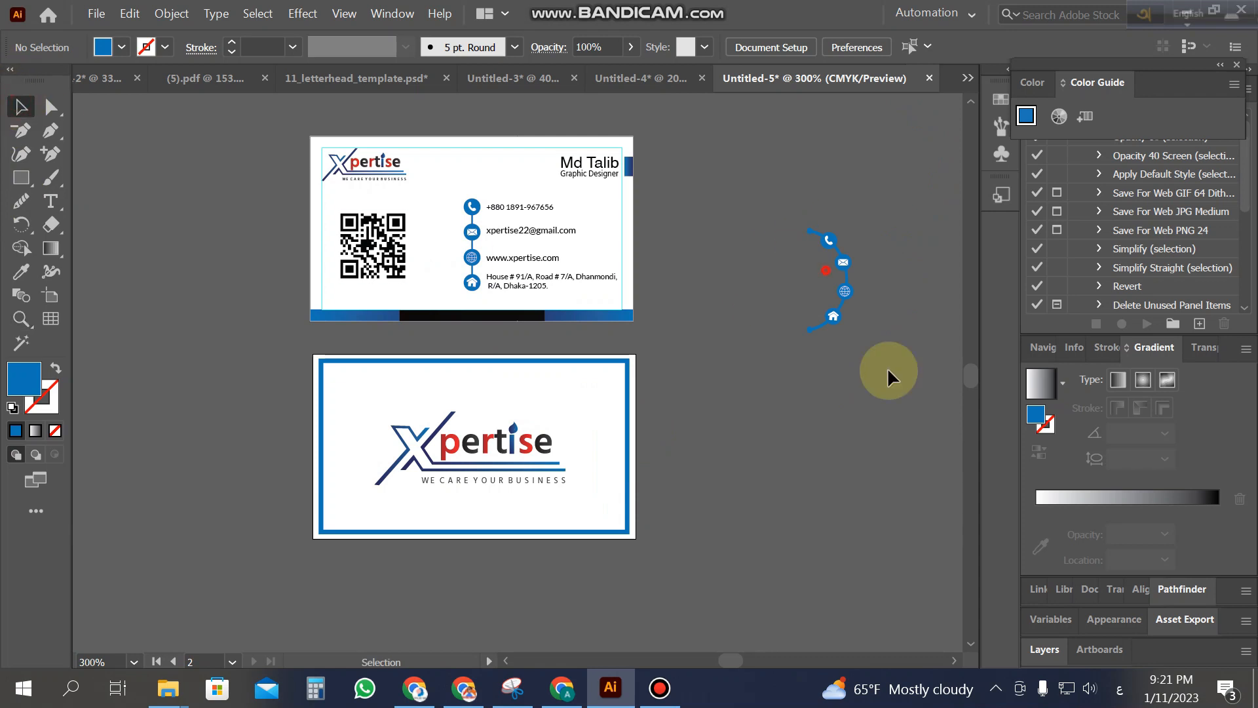
left_click(812, 400)
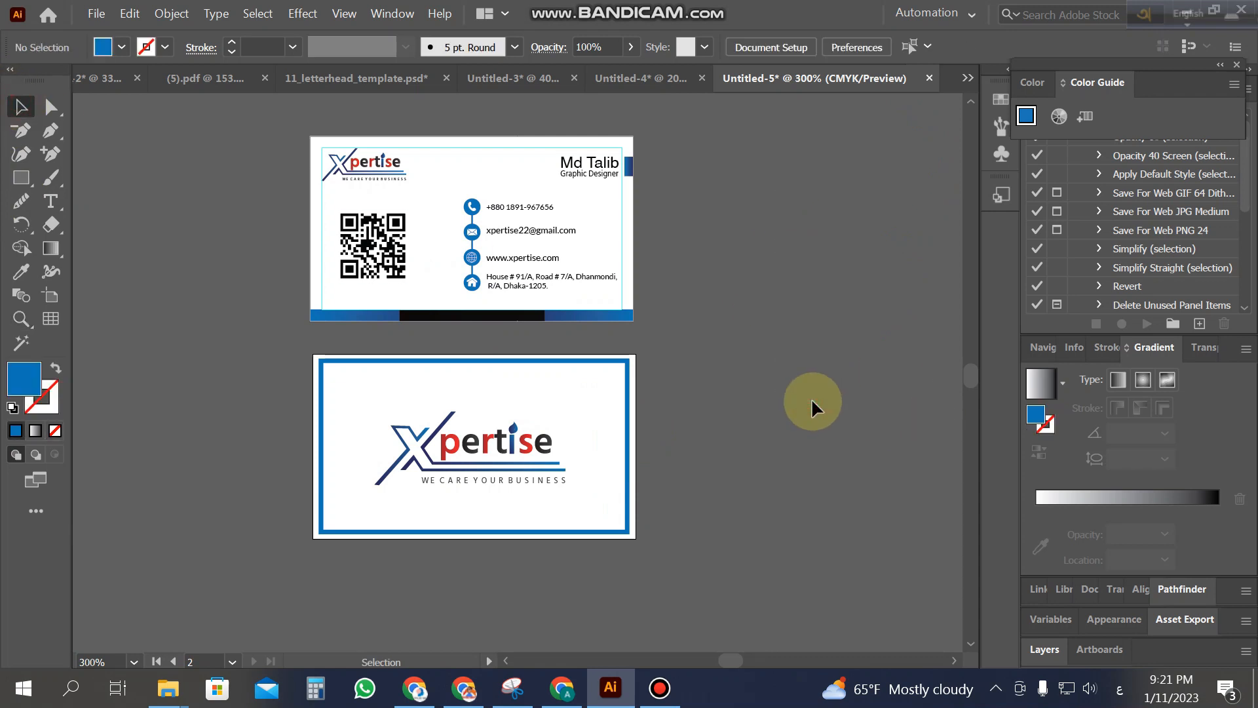